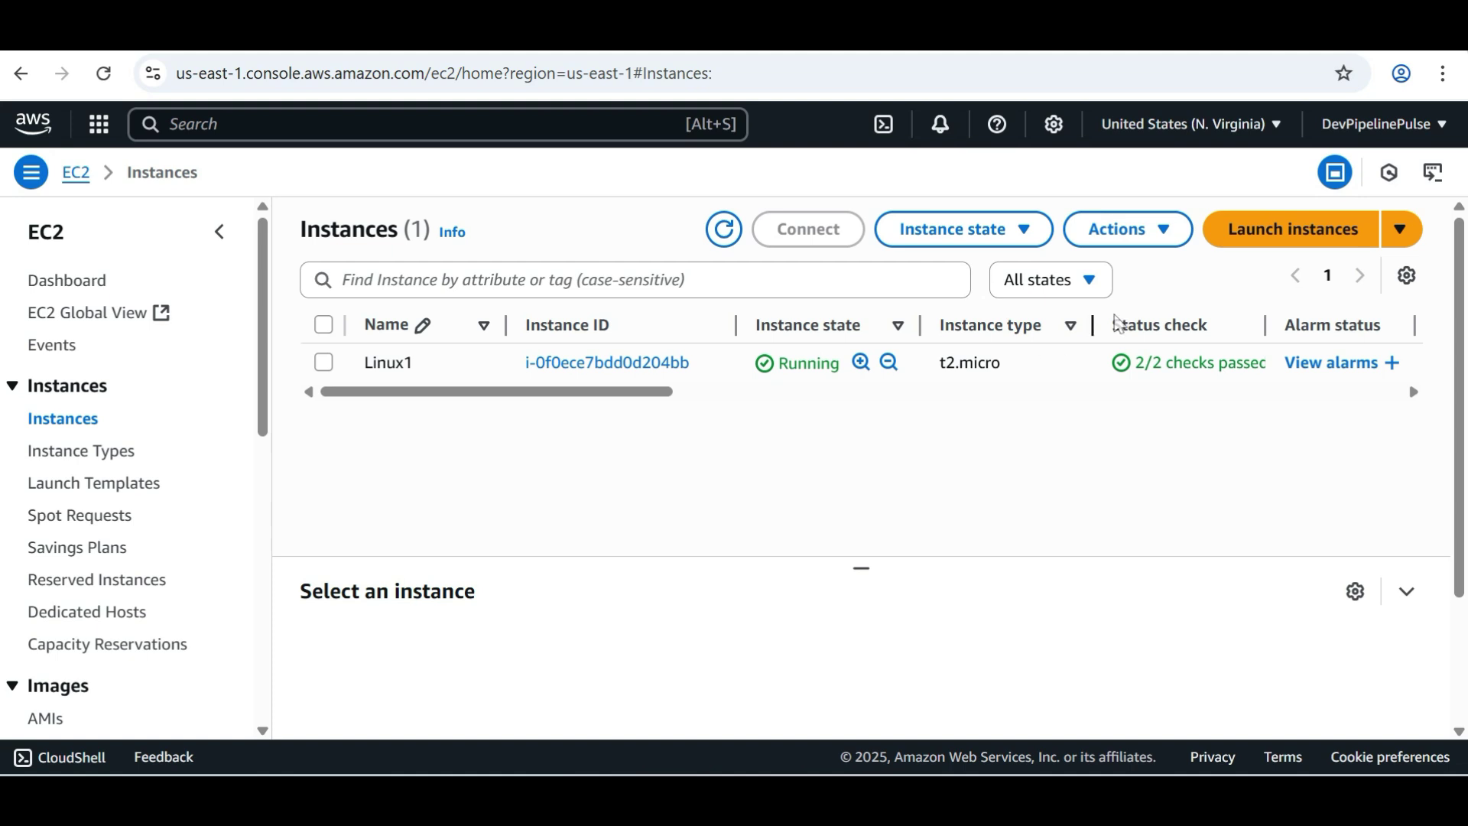
Start a new instance launch and name it windows-host.
left_click(1249, 248)
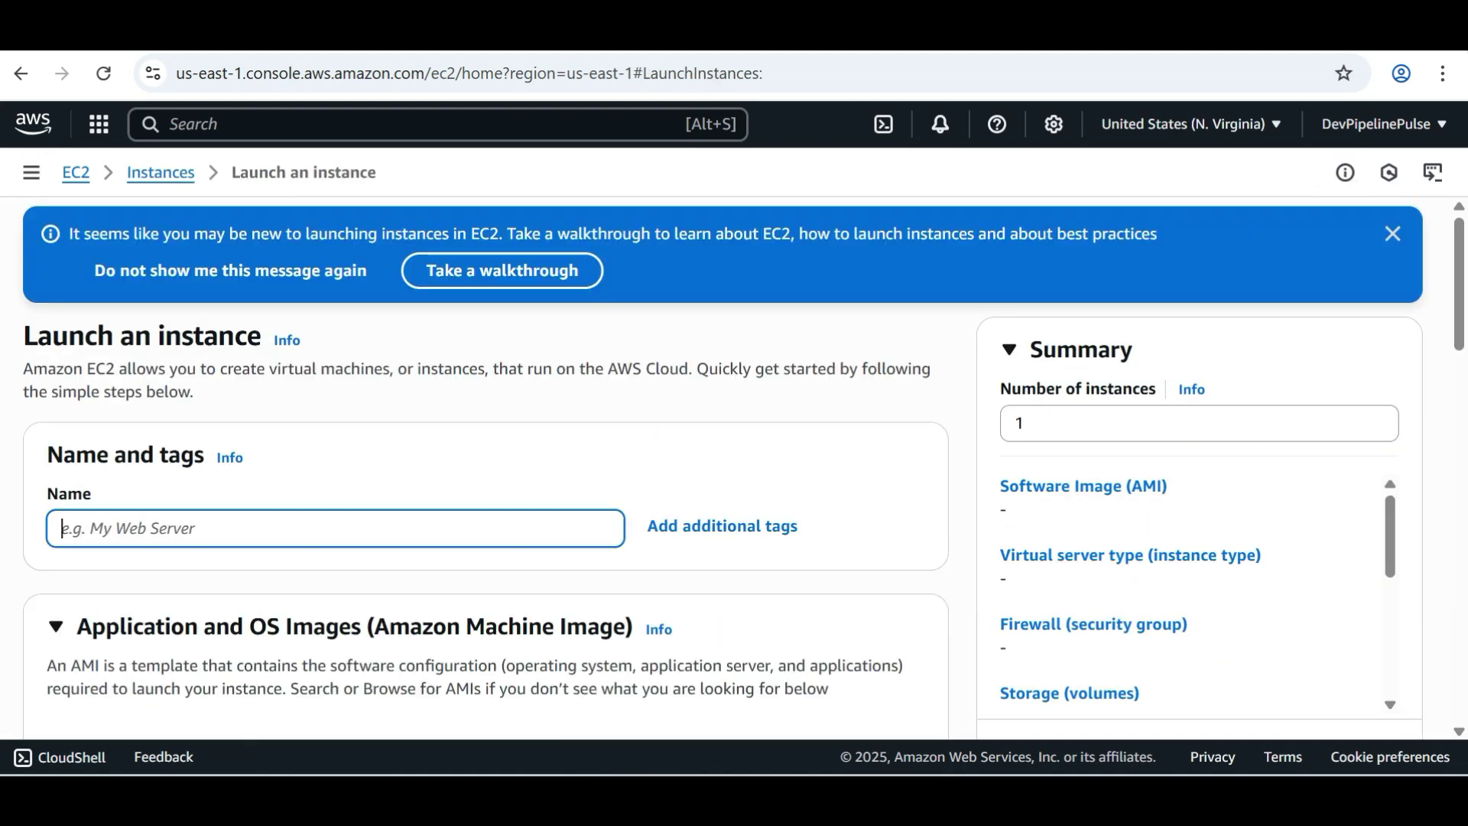
type("w")
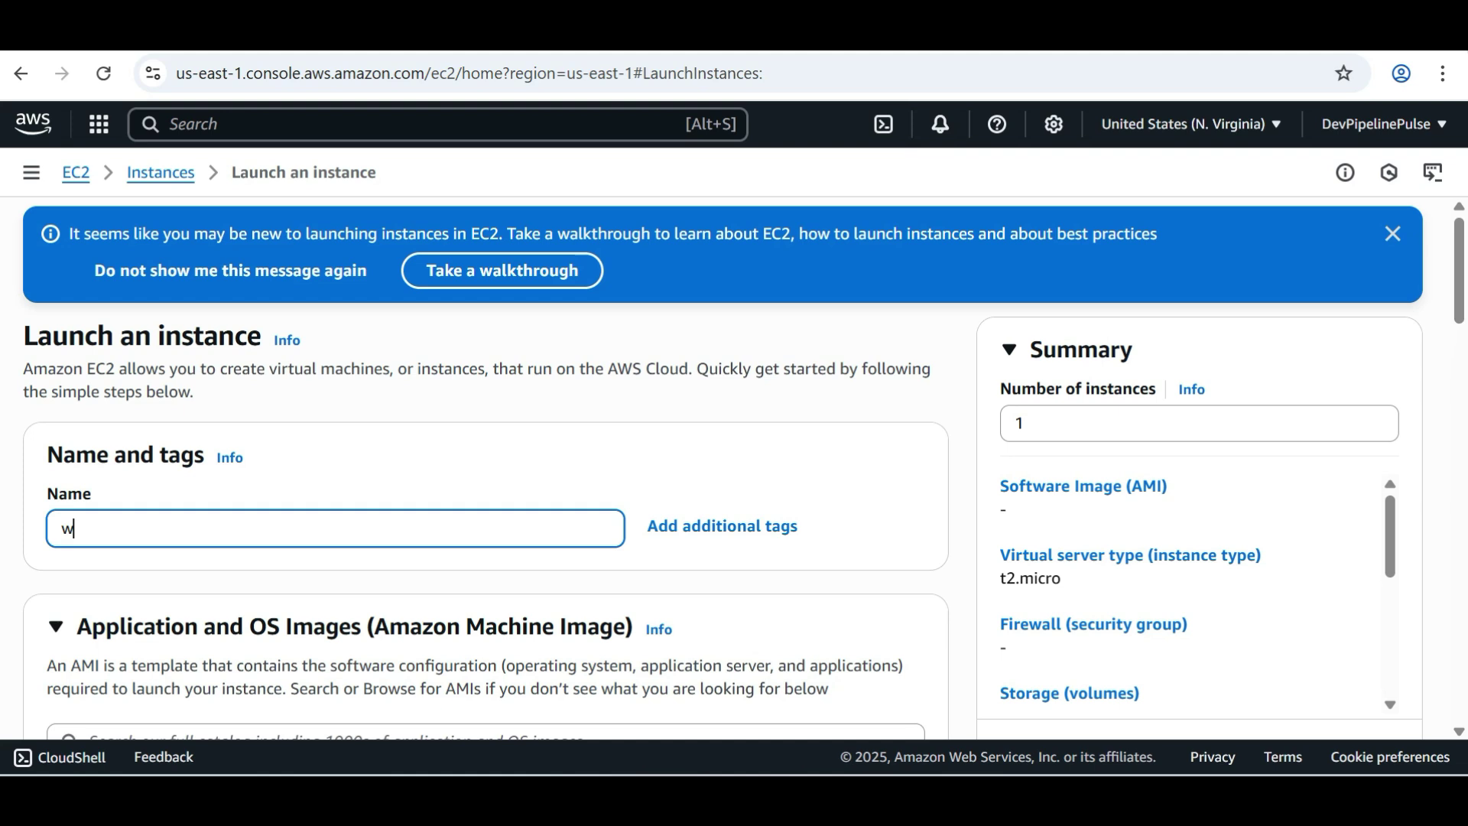
type("indows")
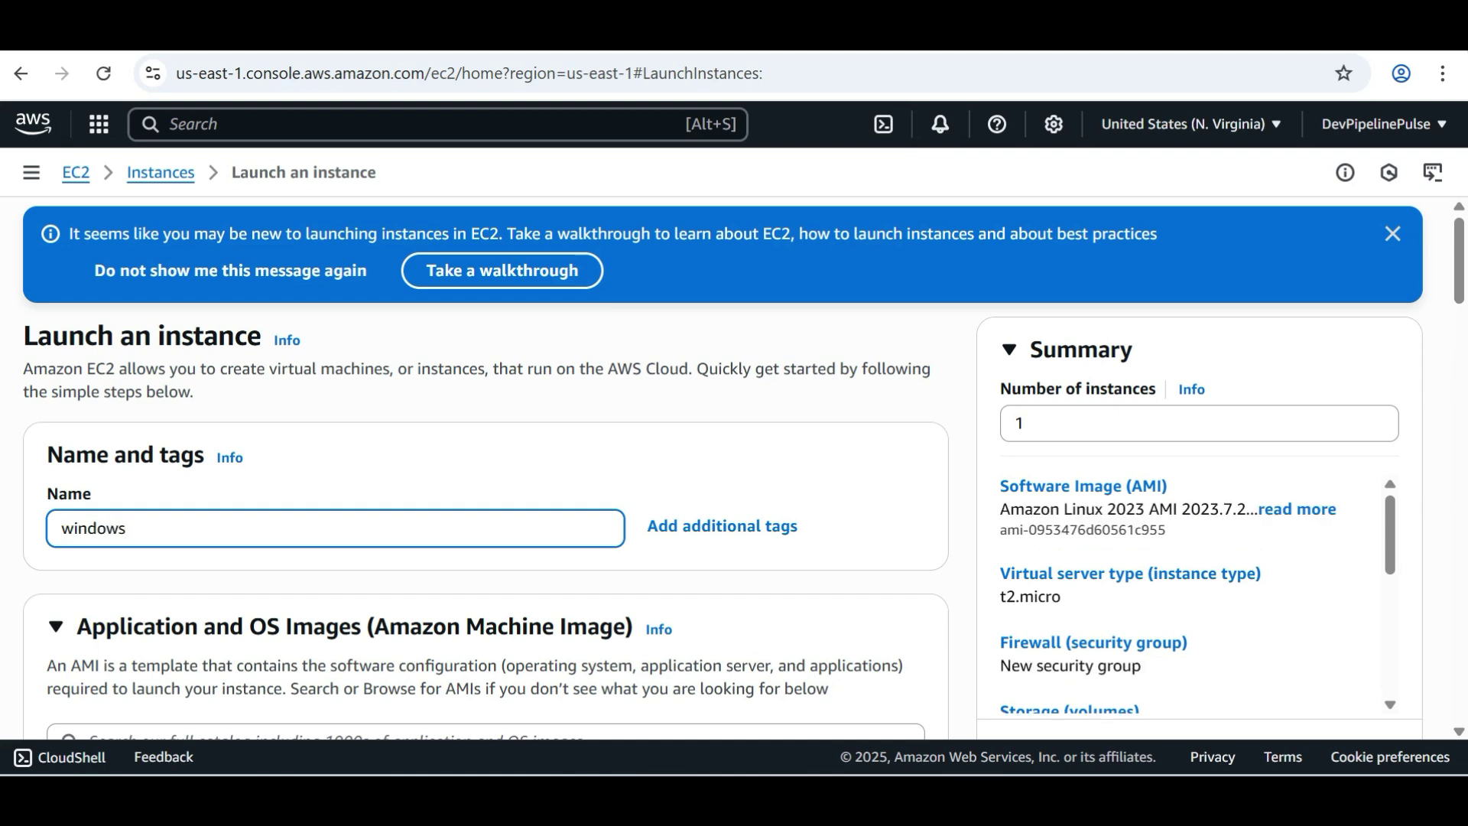
scroll(734, 459, "down", 2)
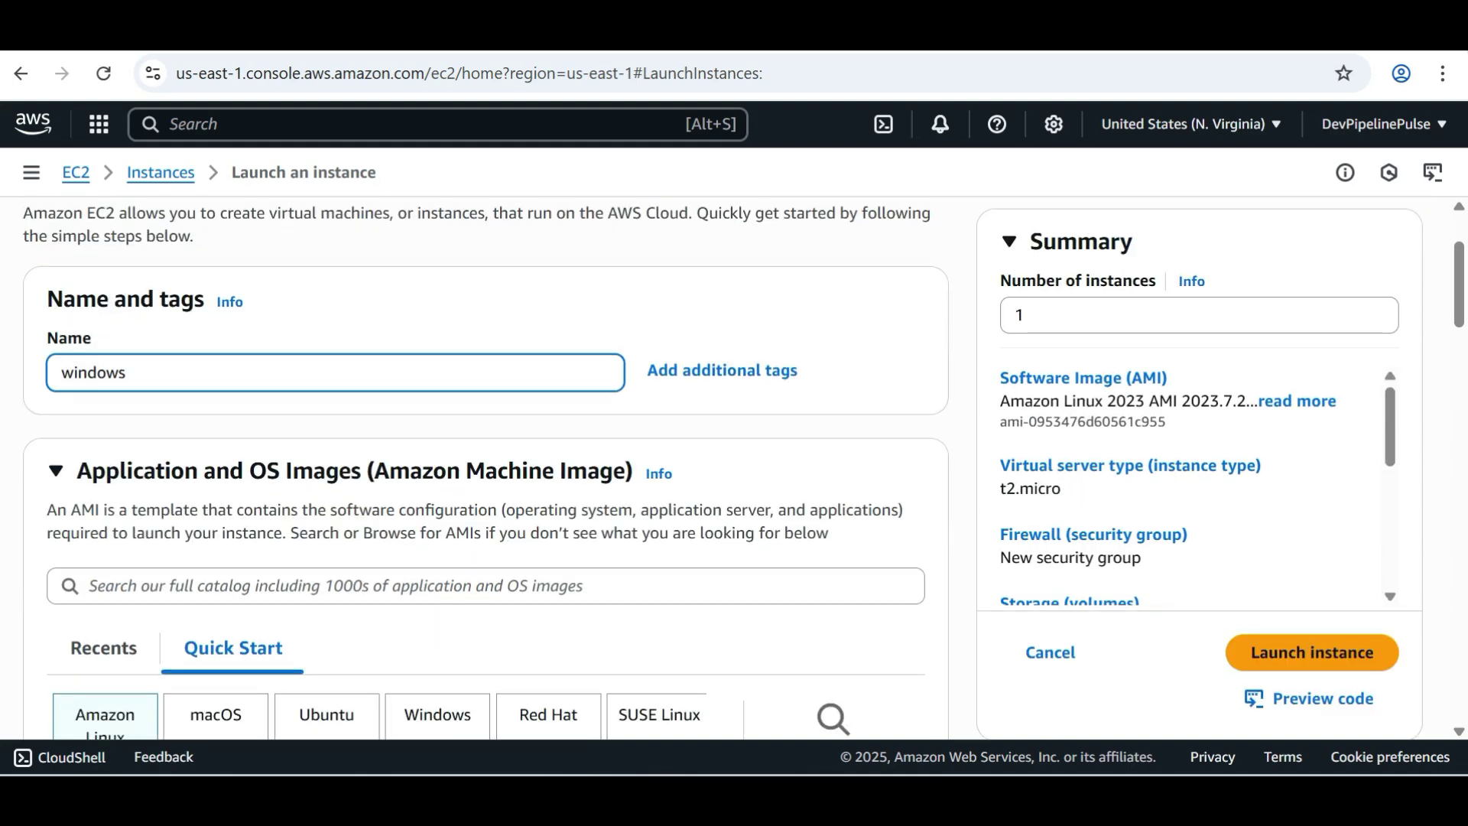
type("-host")
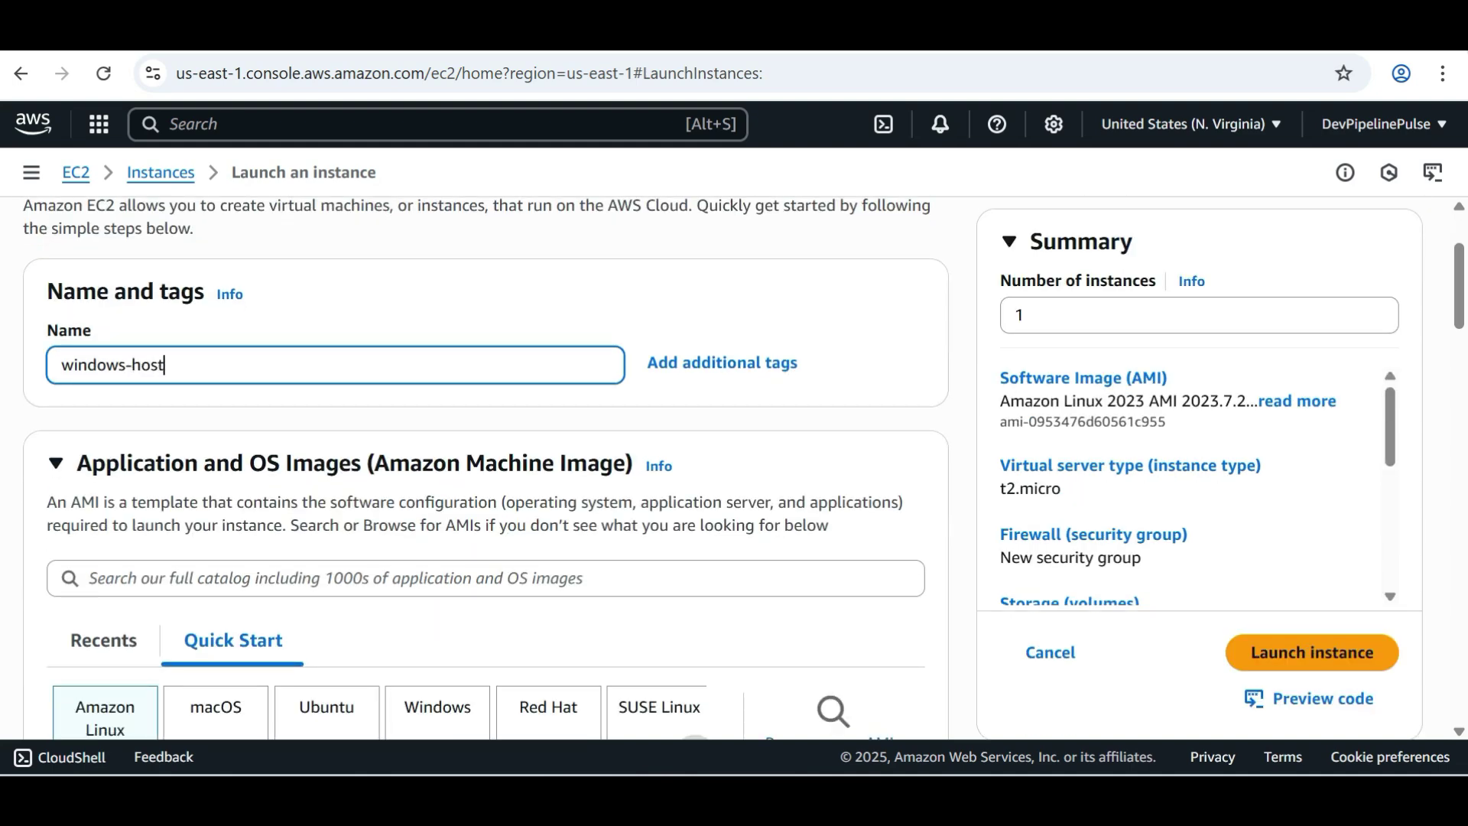
scroll(489, 459, "down", 2)
scroll(451, 413, "down", 3)
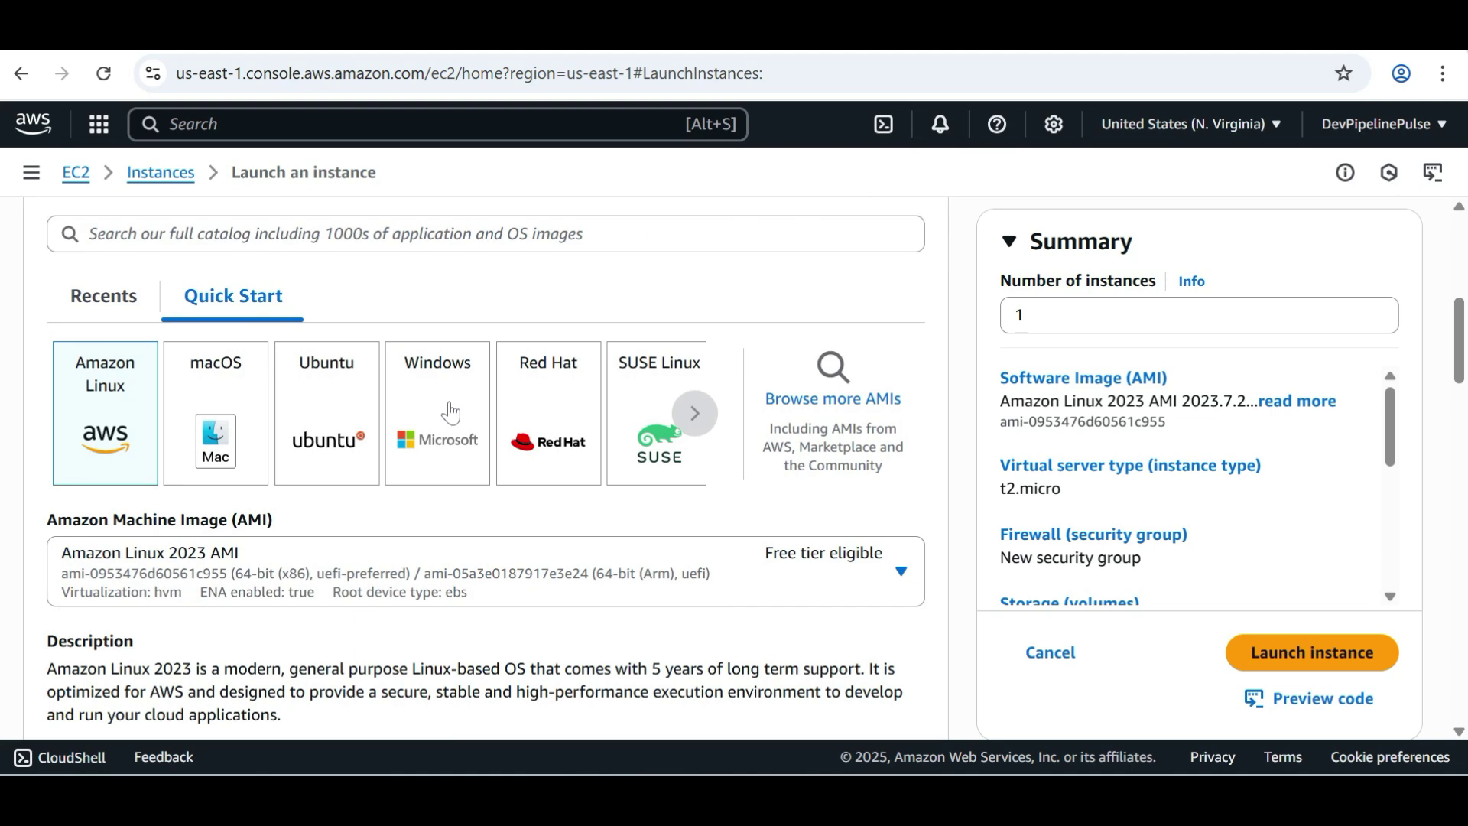
Choose the Windows Quick Start image, Microsoft Windows Server 2025 Base, with t3.micro.
left_click(450, 413)
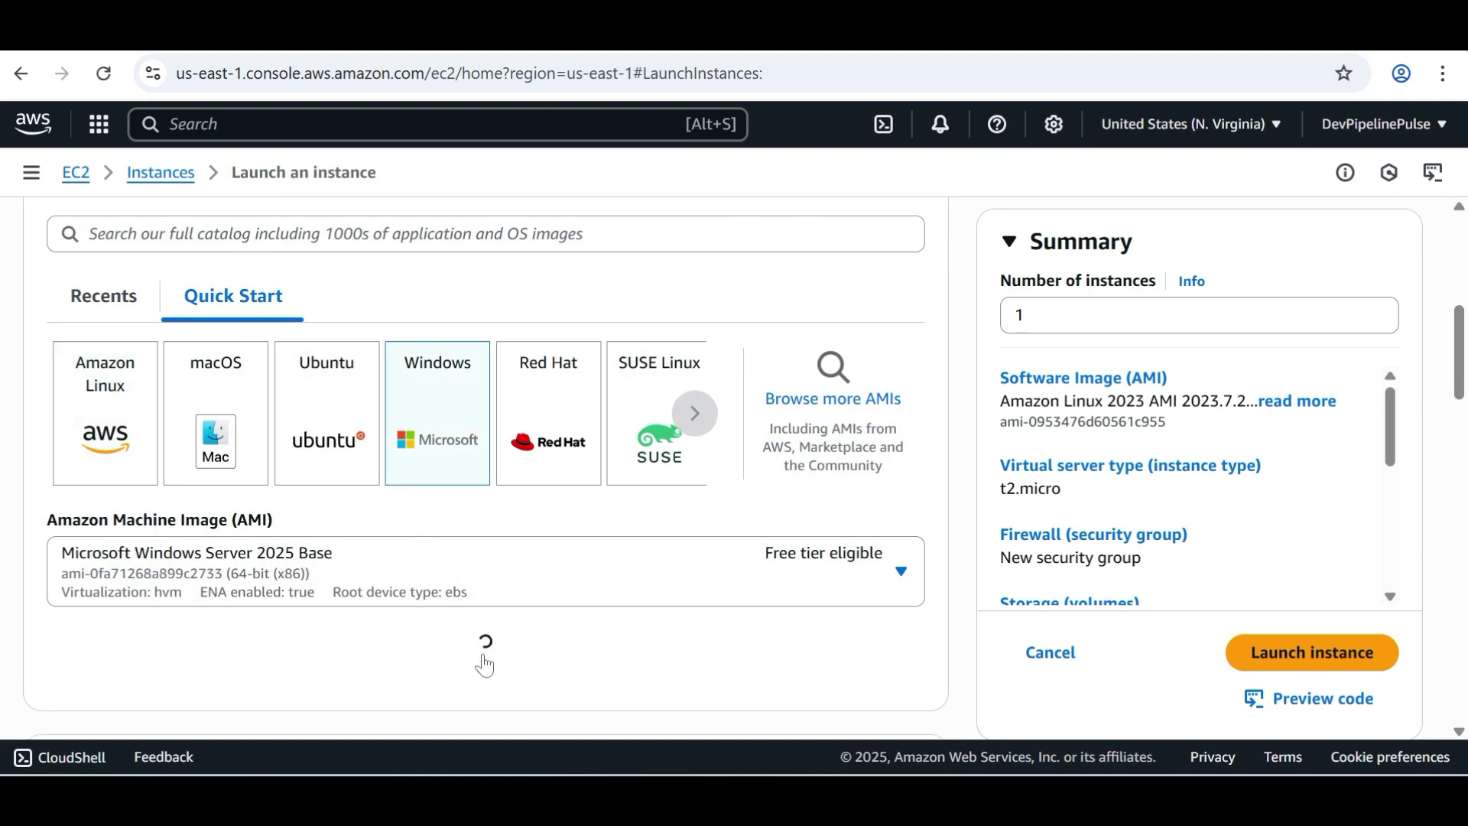
scroll(484, 663, "down", 3)
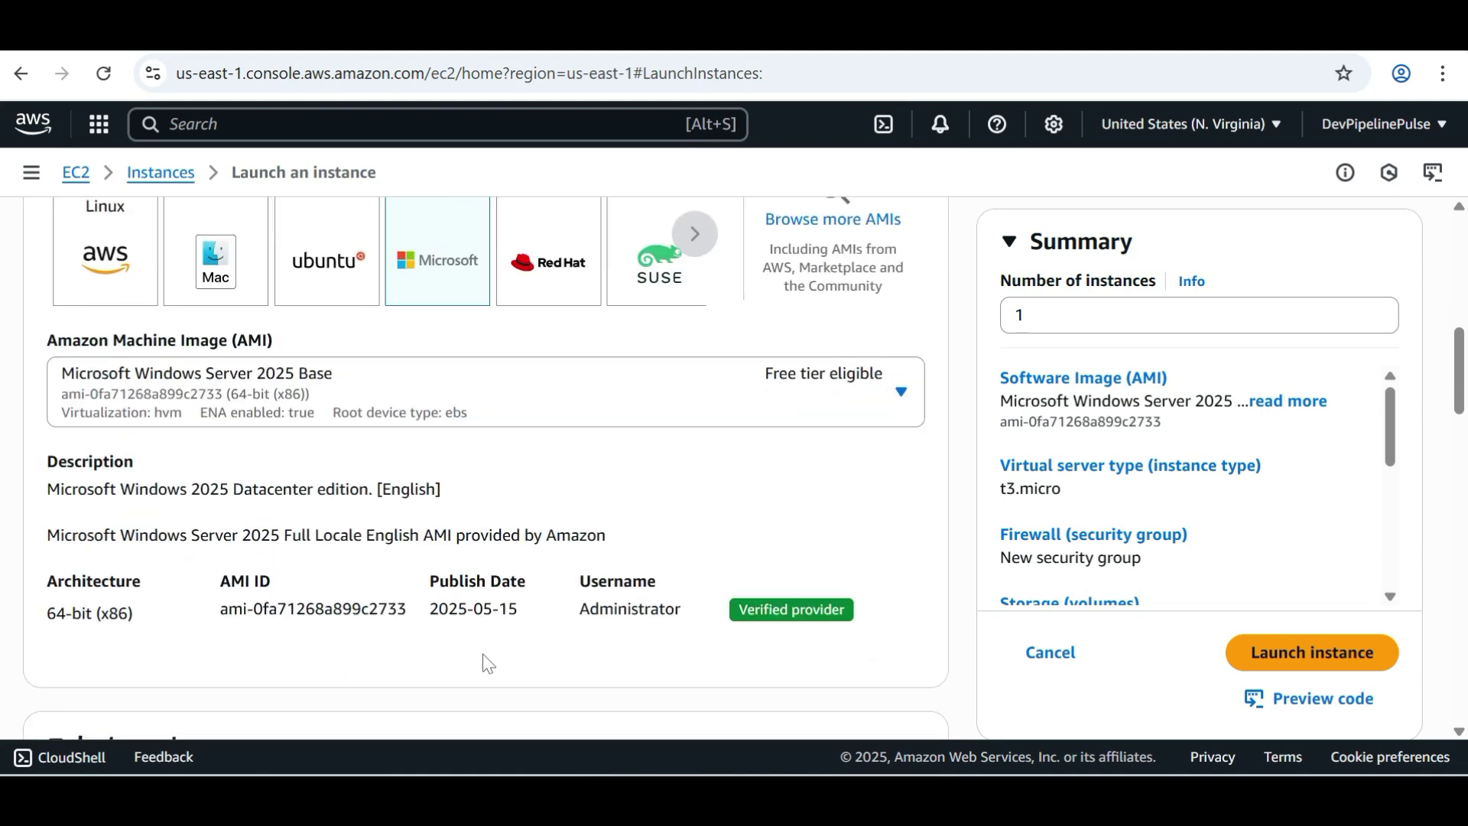
scroll(489, 664, "down", 3)
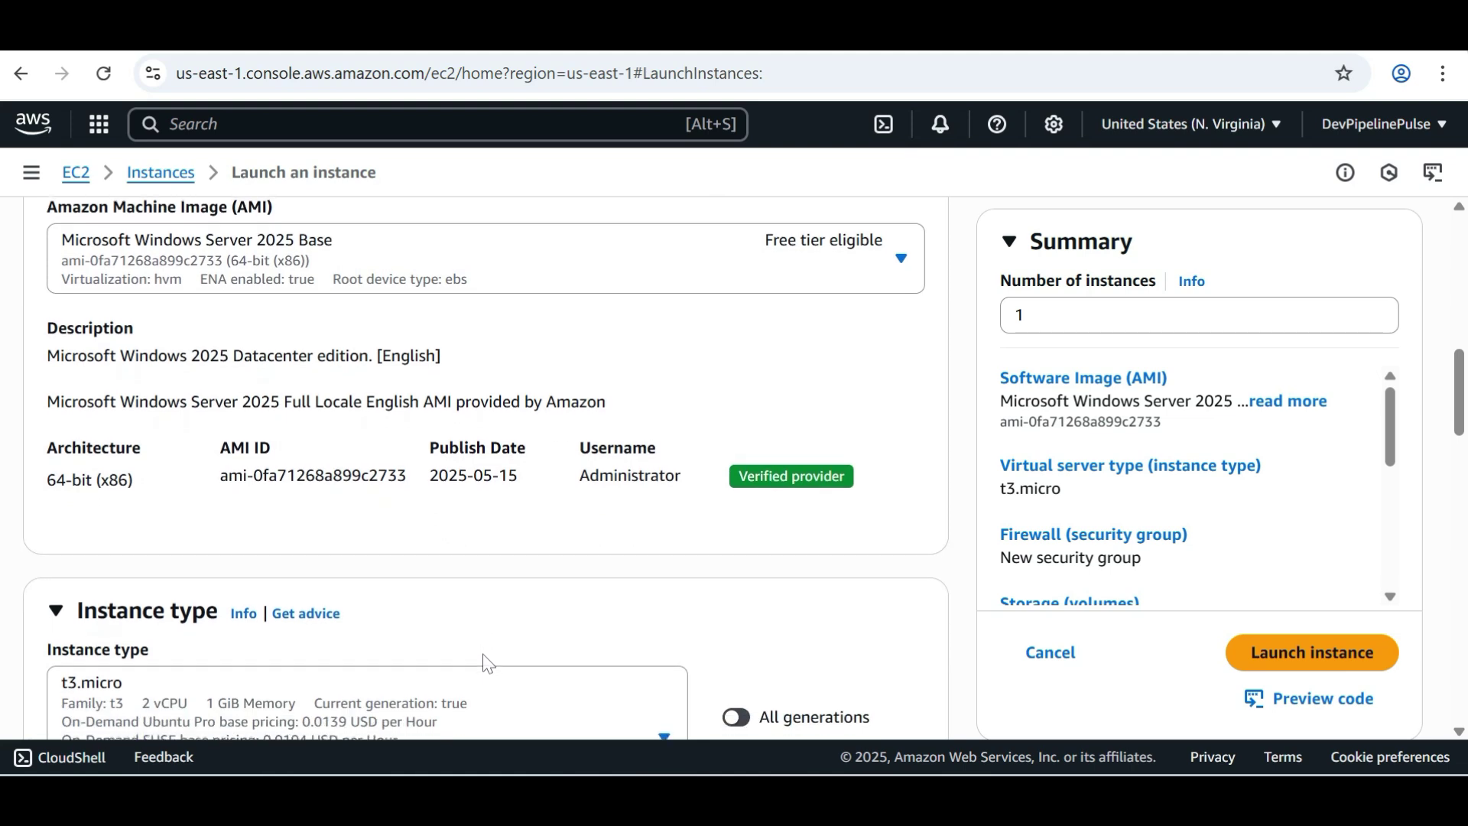
scroll(484, 663, "down", 2)
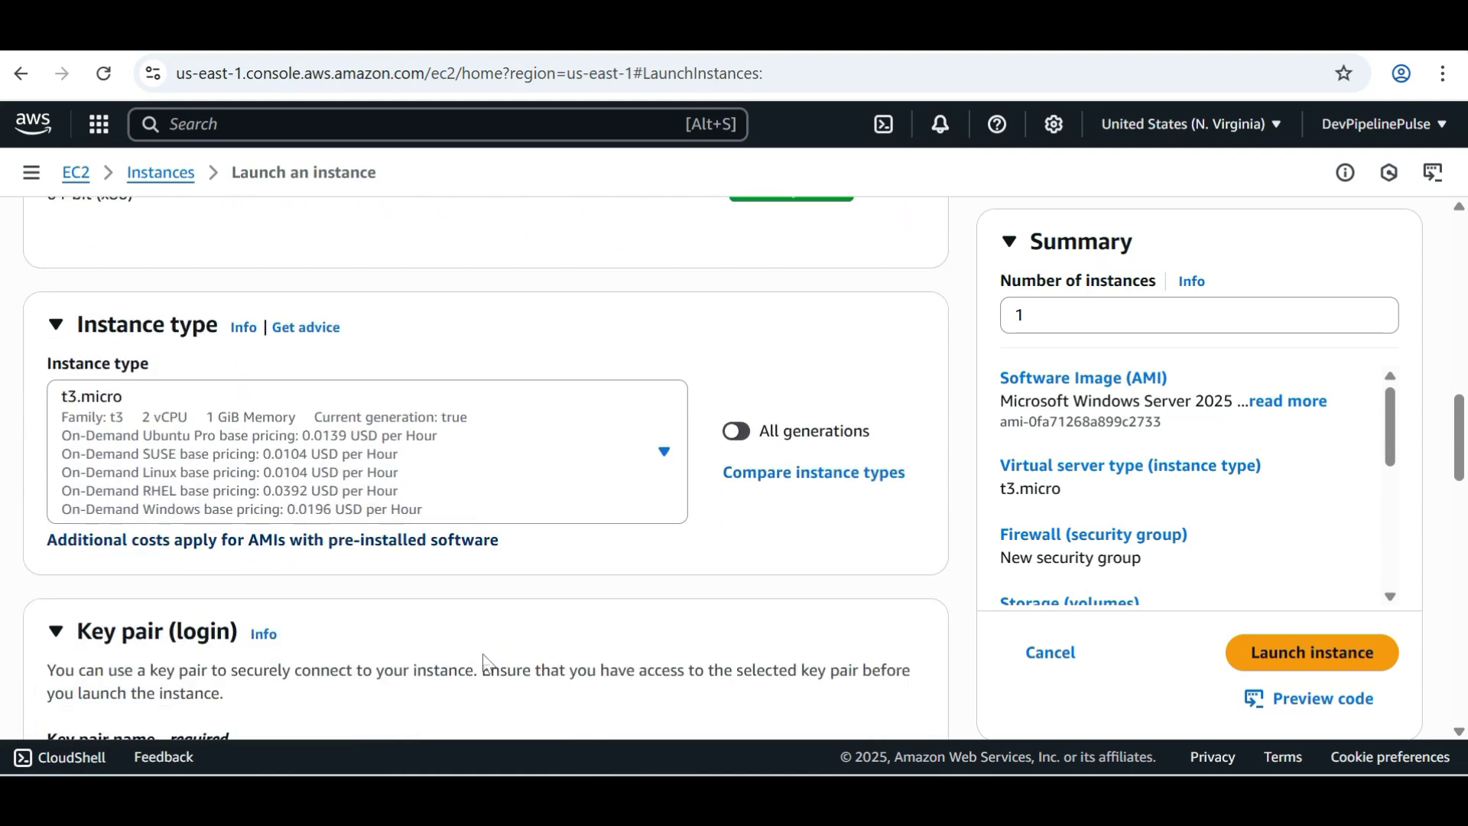
scroll(488, 664, "down", 3)
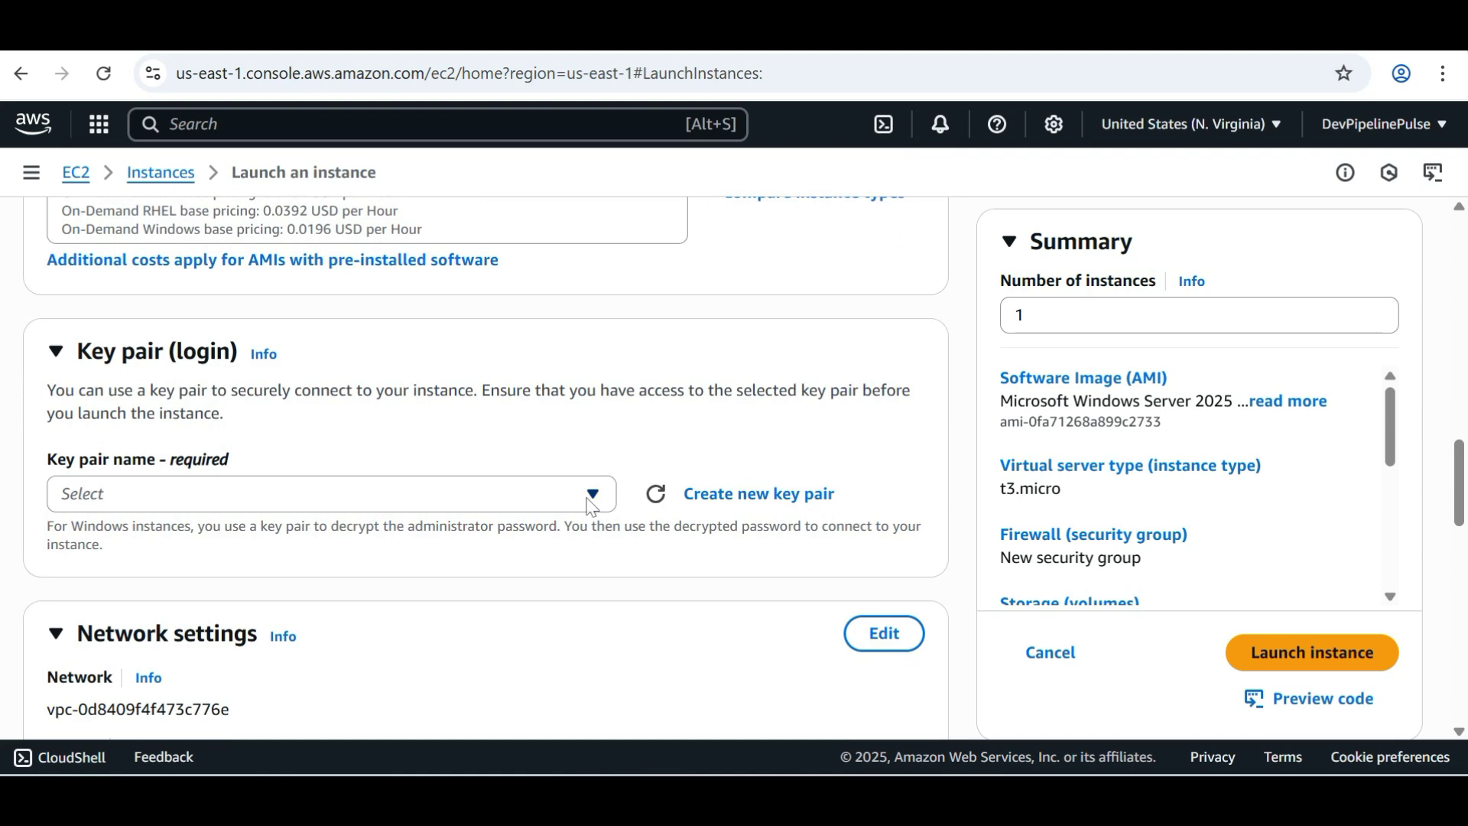
Pick the existing 'windows' key pair for login, cancelling the new key pair form.
left_click(593, 497)
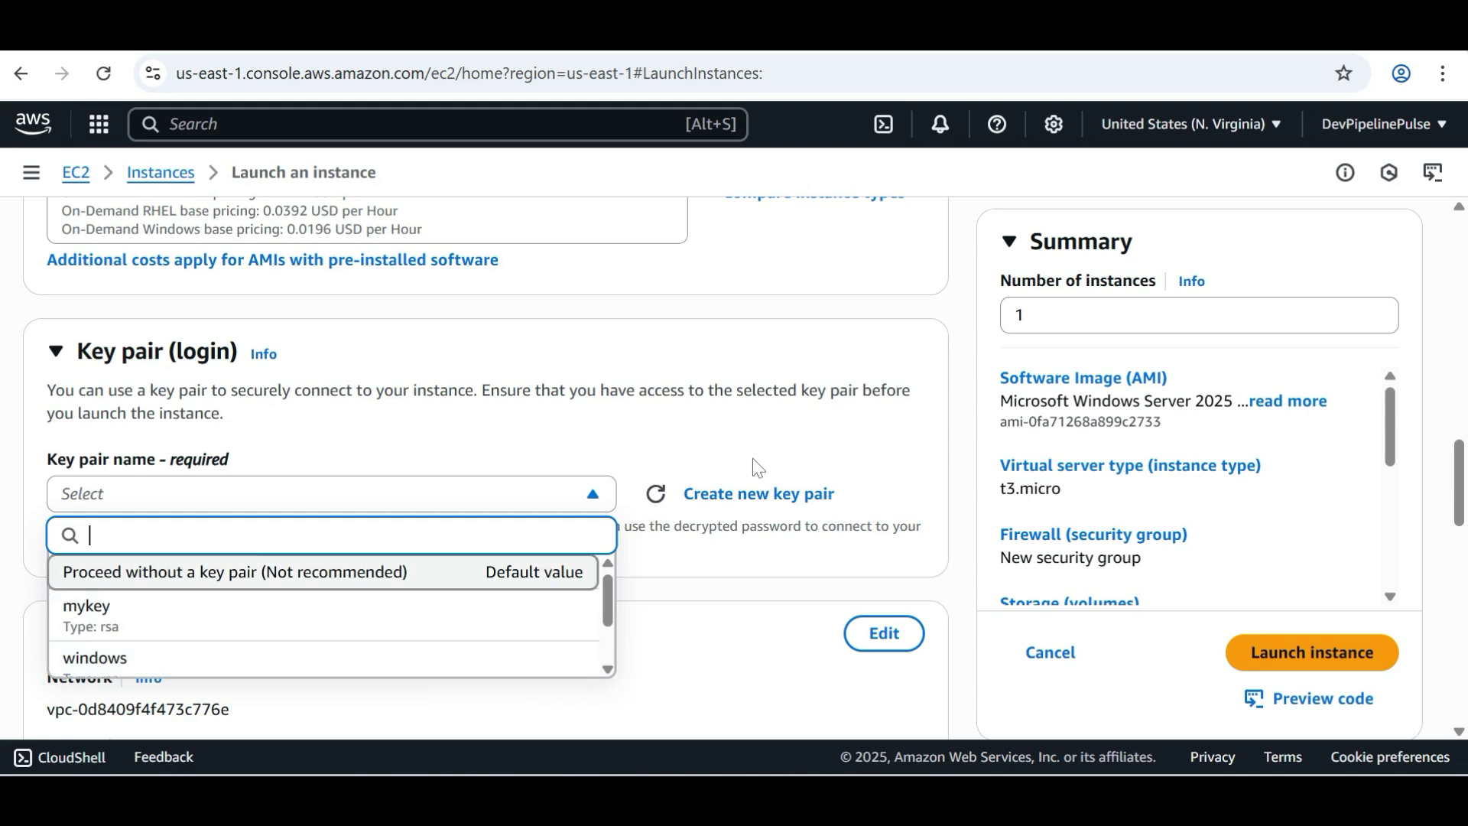
left_click(757, 496)
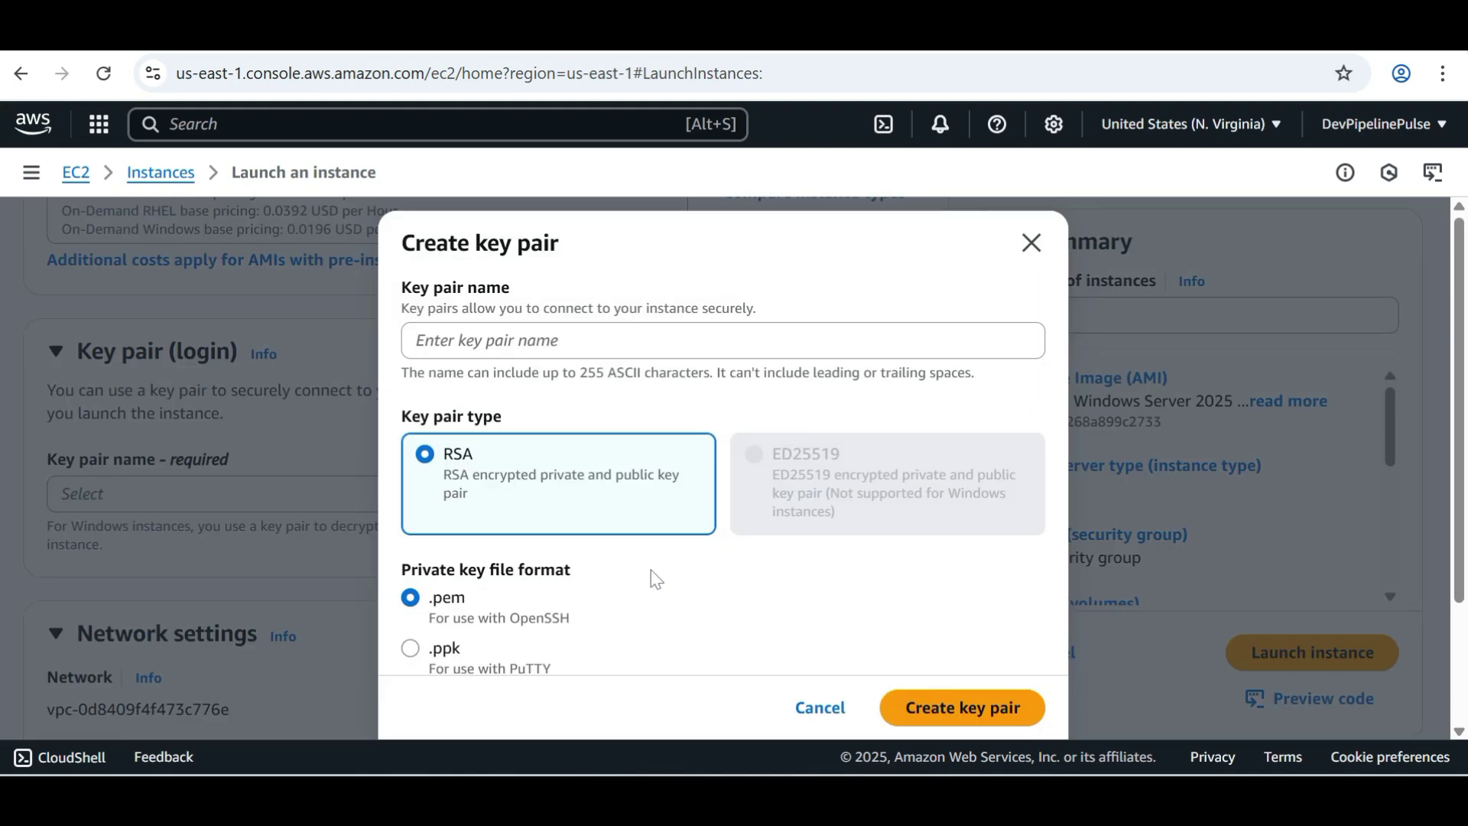
scroll(650, 570, "down", 1)
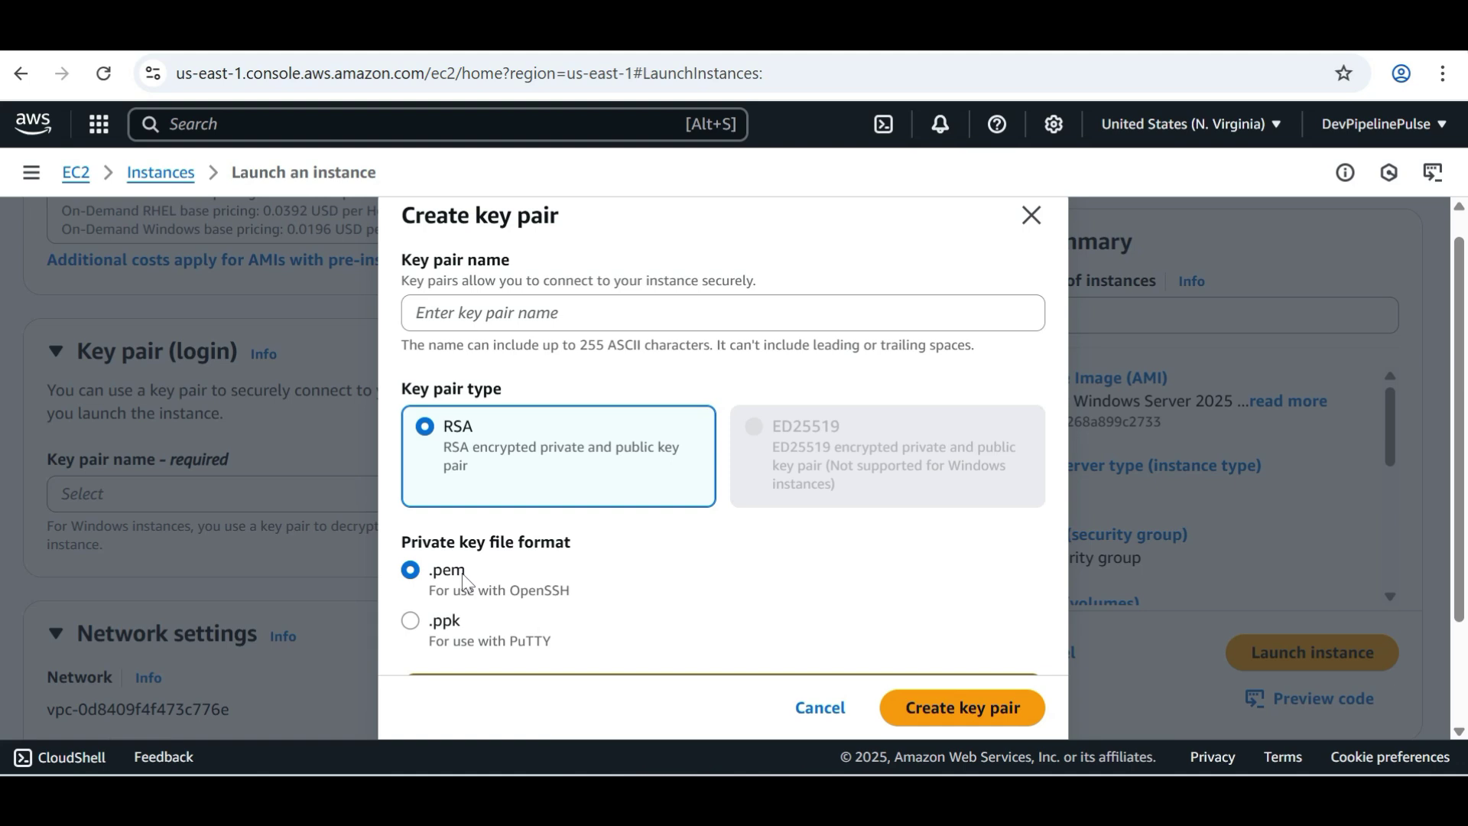
left_click(1031, 215)
left_click(279, 503)
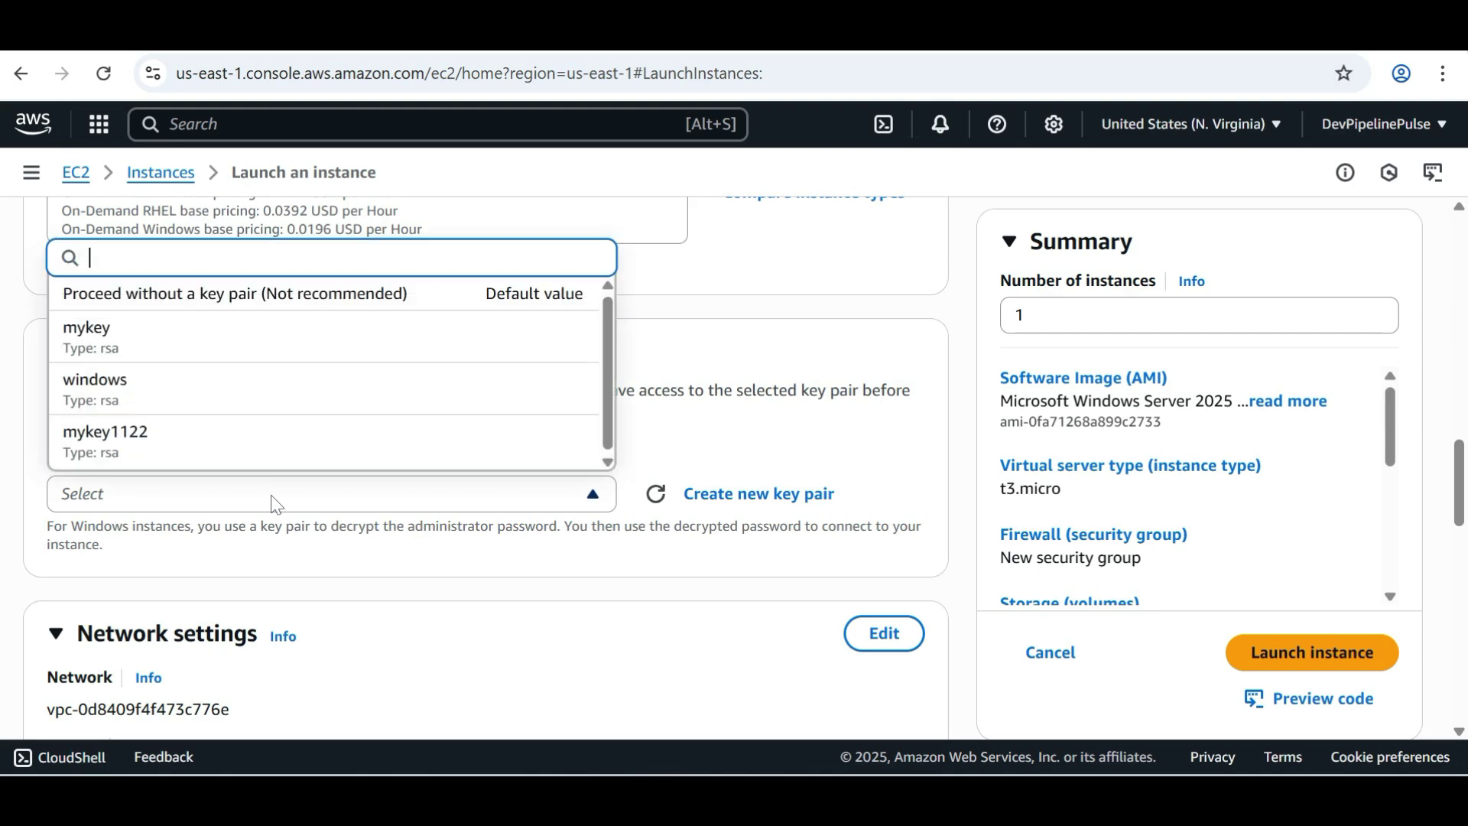
left_click(192, 407)
scroll(192, 407, "down", 2)
scroll(311, 541, "down", 3)
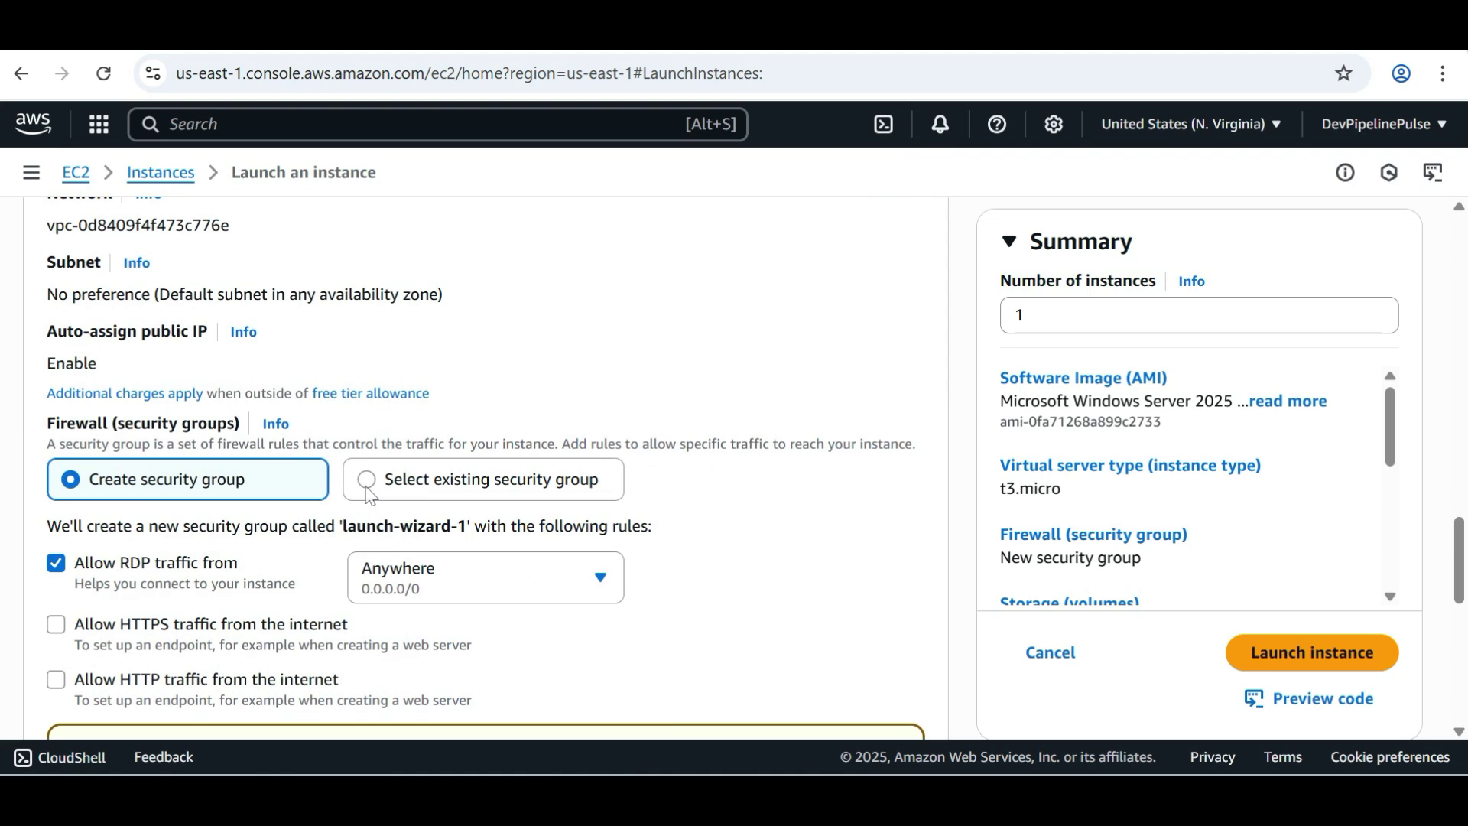
Attach the existing 'default' security group, then review the 30 GiB gp3 root volume.
left_click(370, 493)
left_click(399, 560)
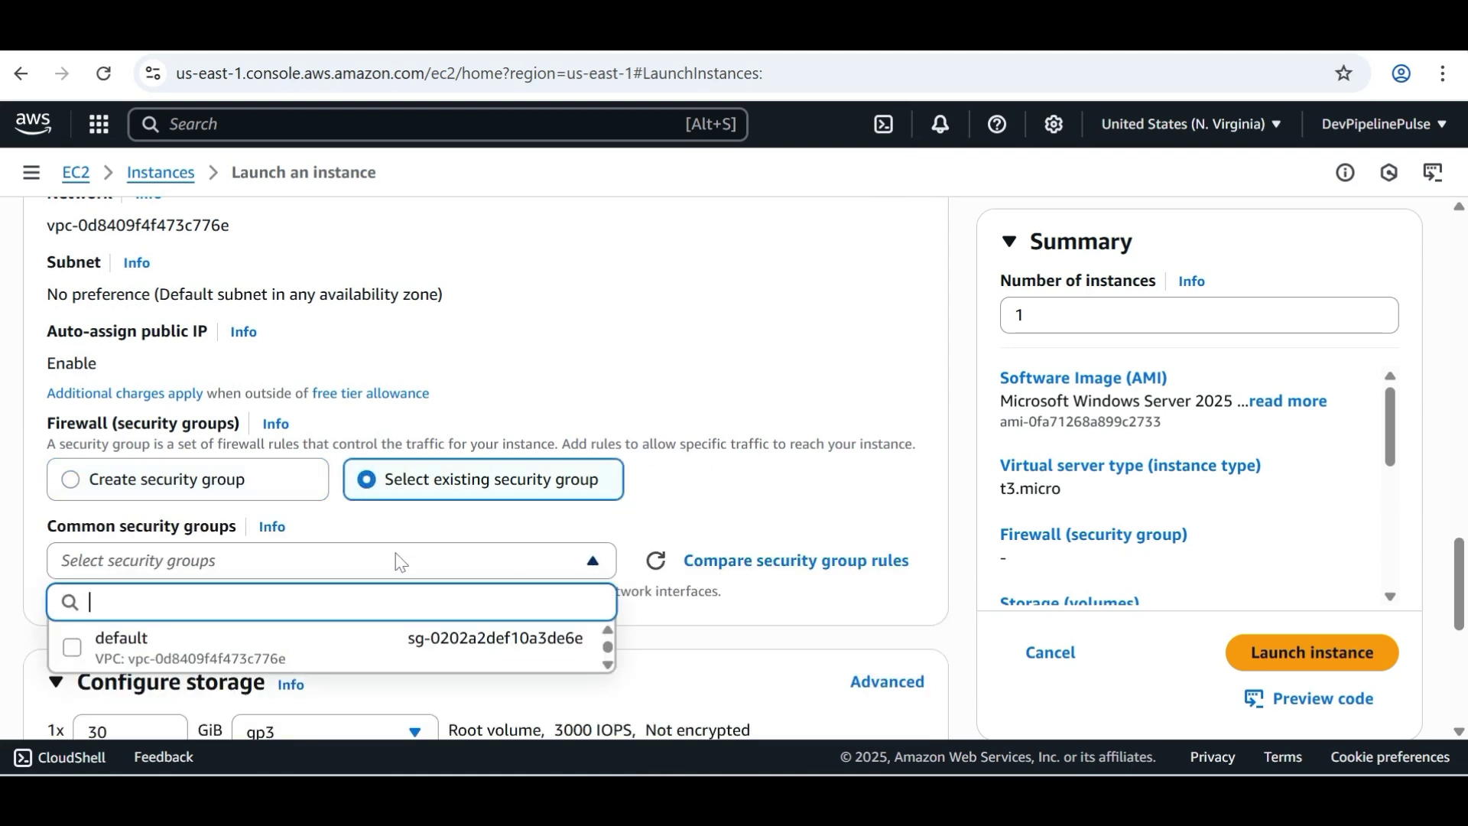
left_click(311, 657)
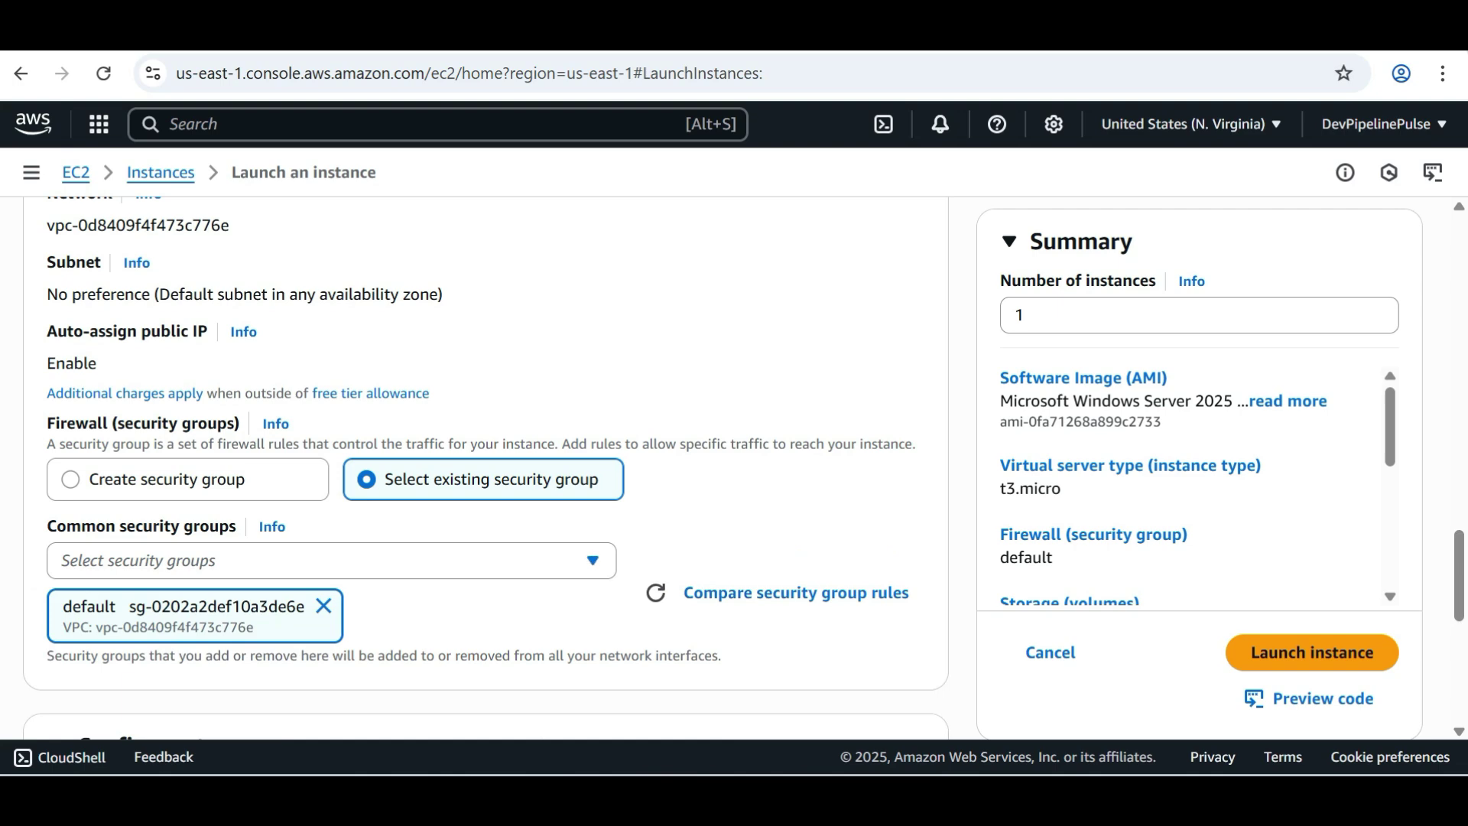
scroll(314, 659, "down", 5)
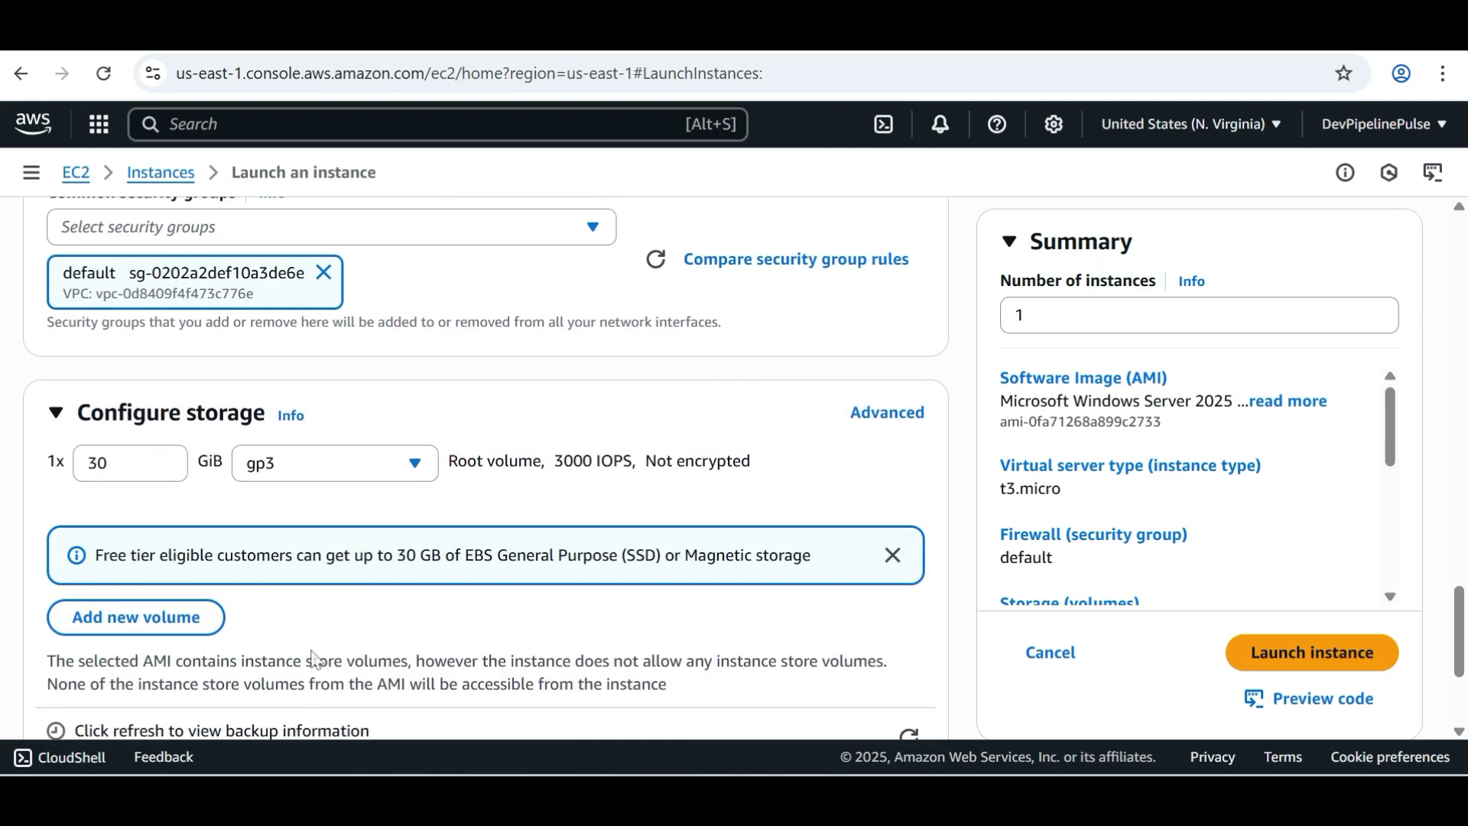
scroll(311, 653, "up", 5)
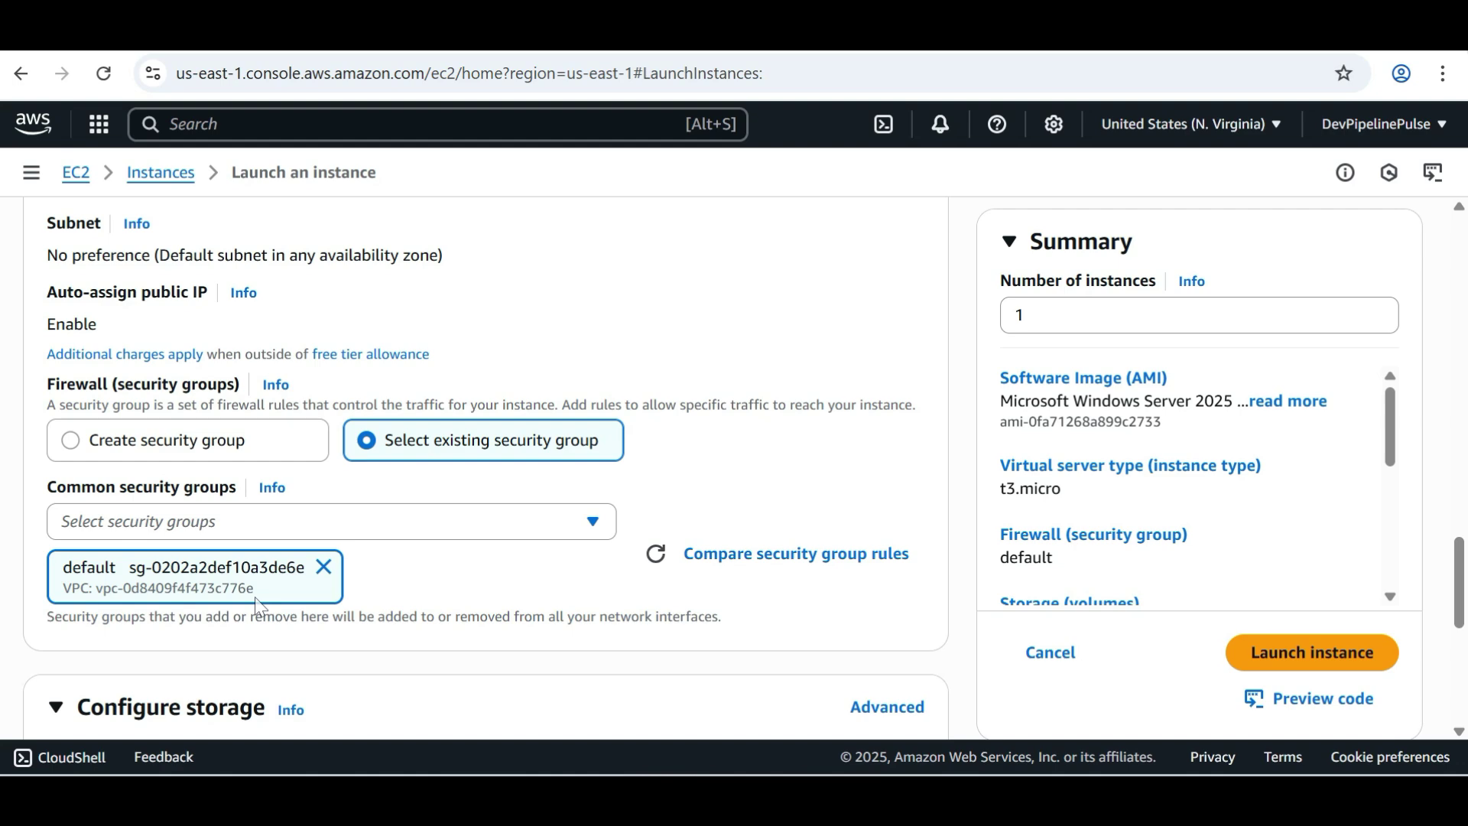
scroll(260, 606, "down", 5)
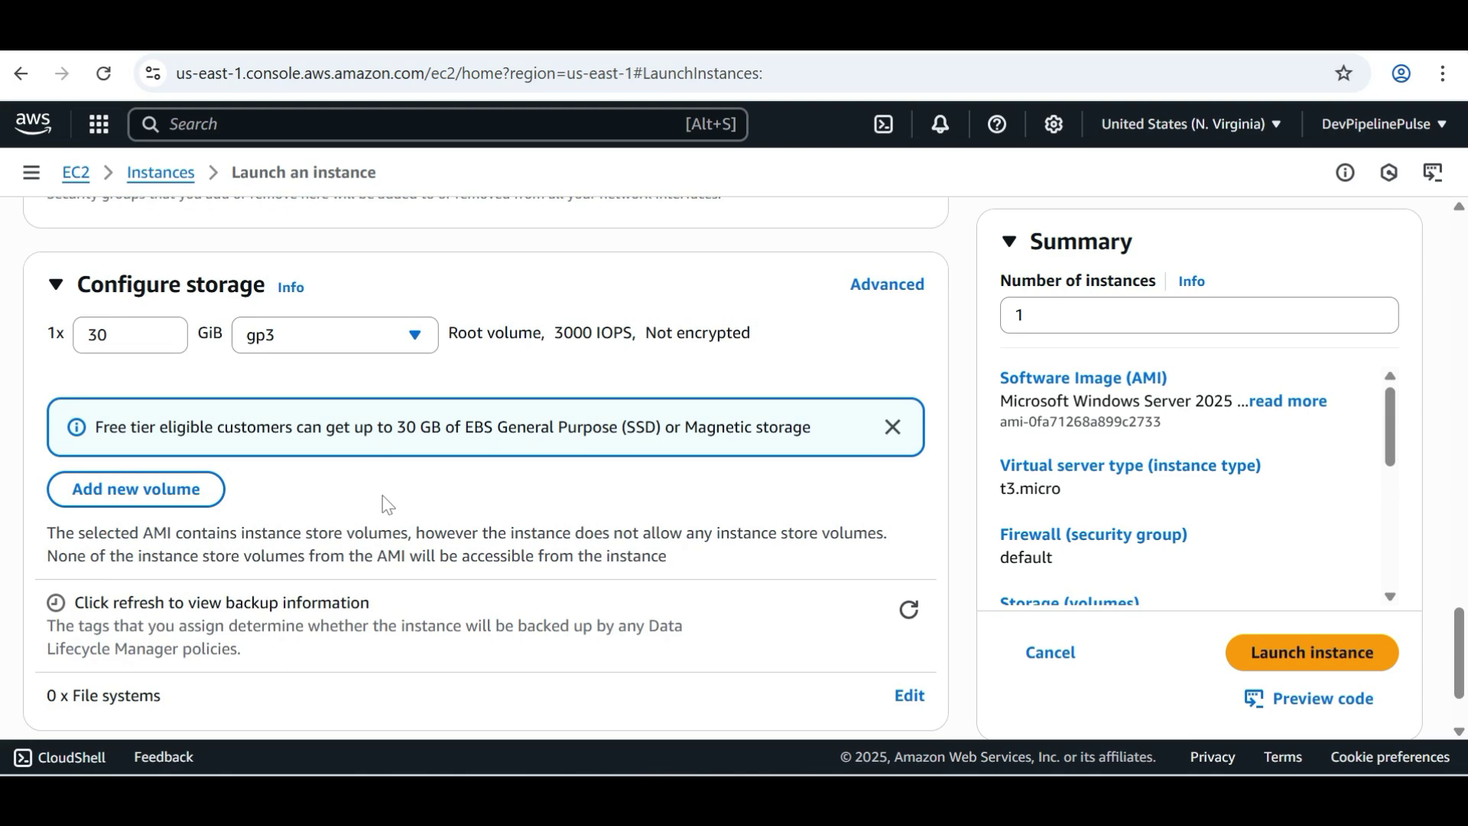
scroll(386, 505, "down", 1)
scroll(386, 505, "up", 1)
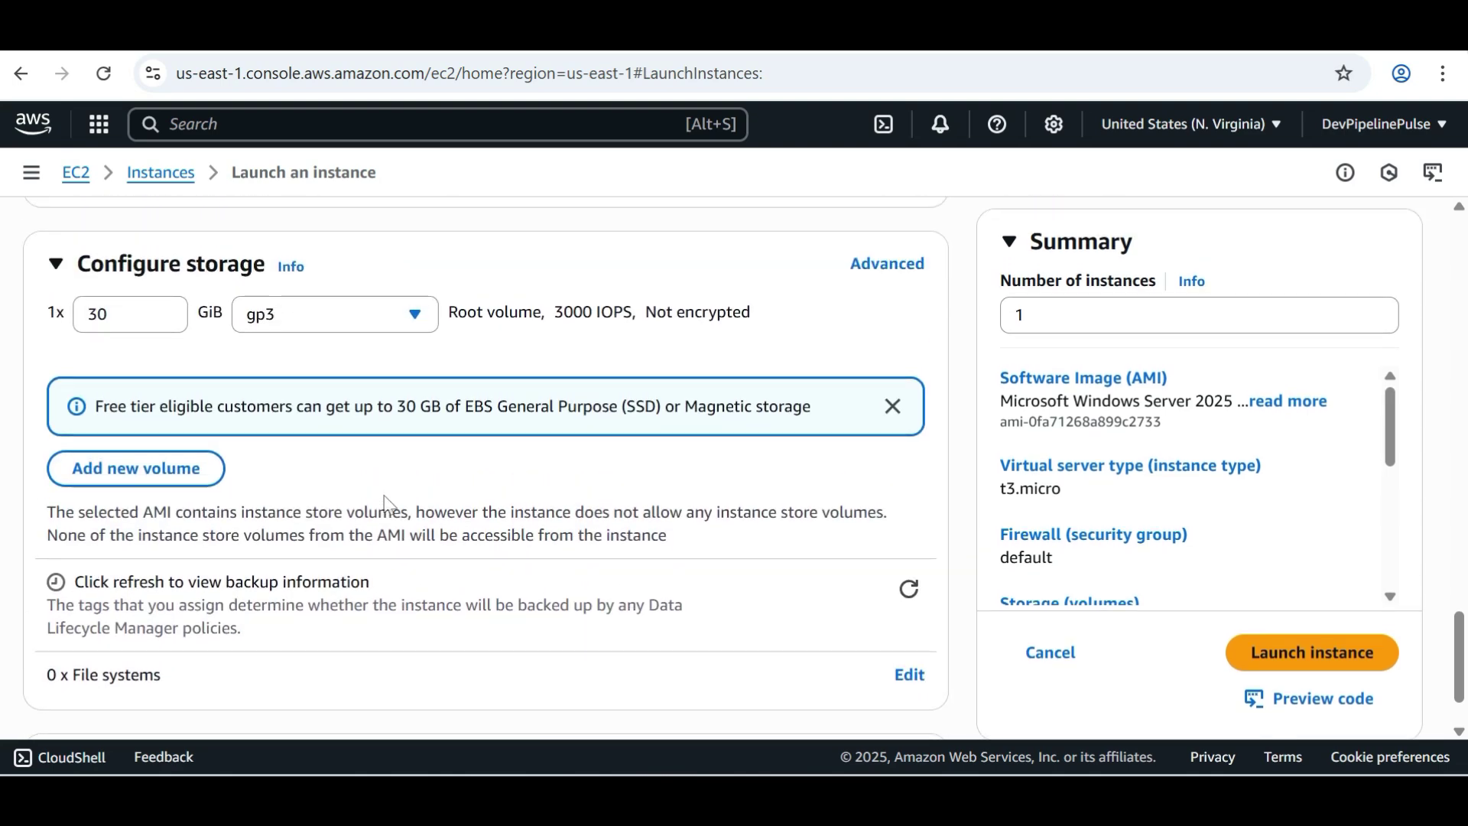
scroll(386, 505, "down", 1)
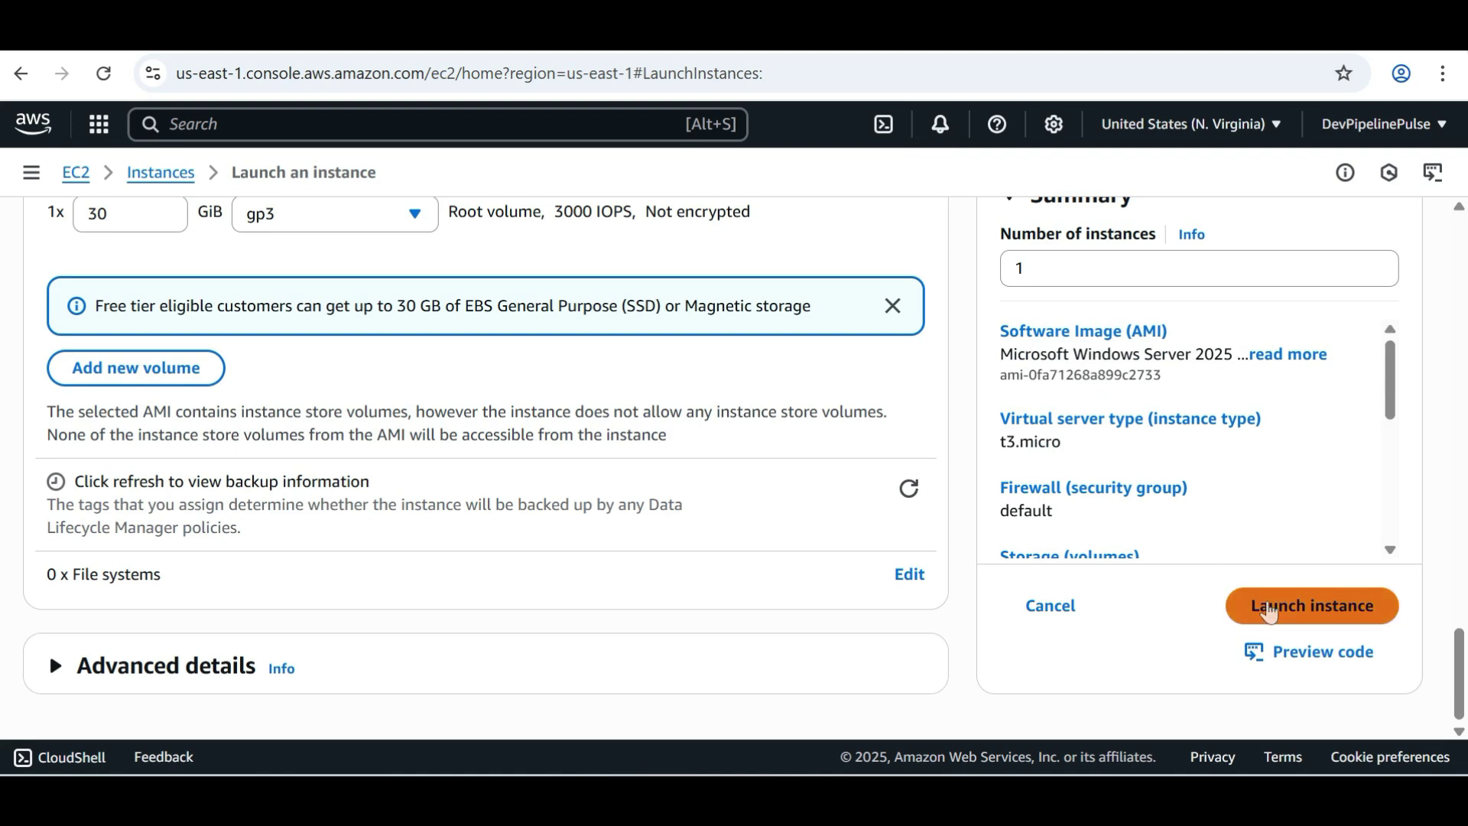
Launch the instance, then reload the Instances list to see windows-host beside Linux1.
left_click(1270, 608)
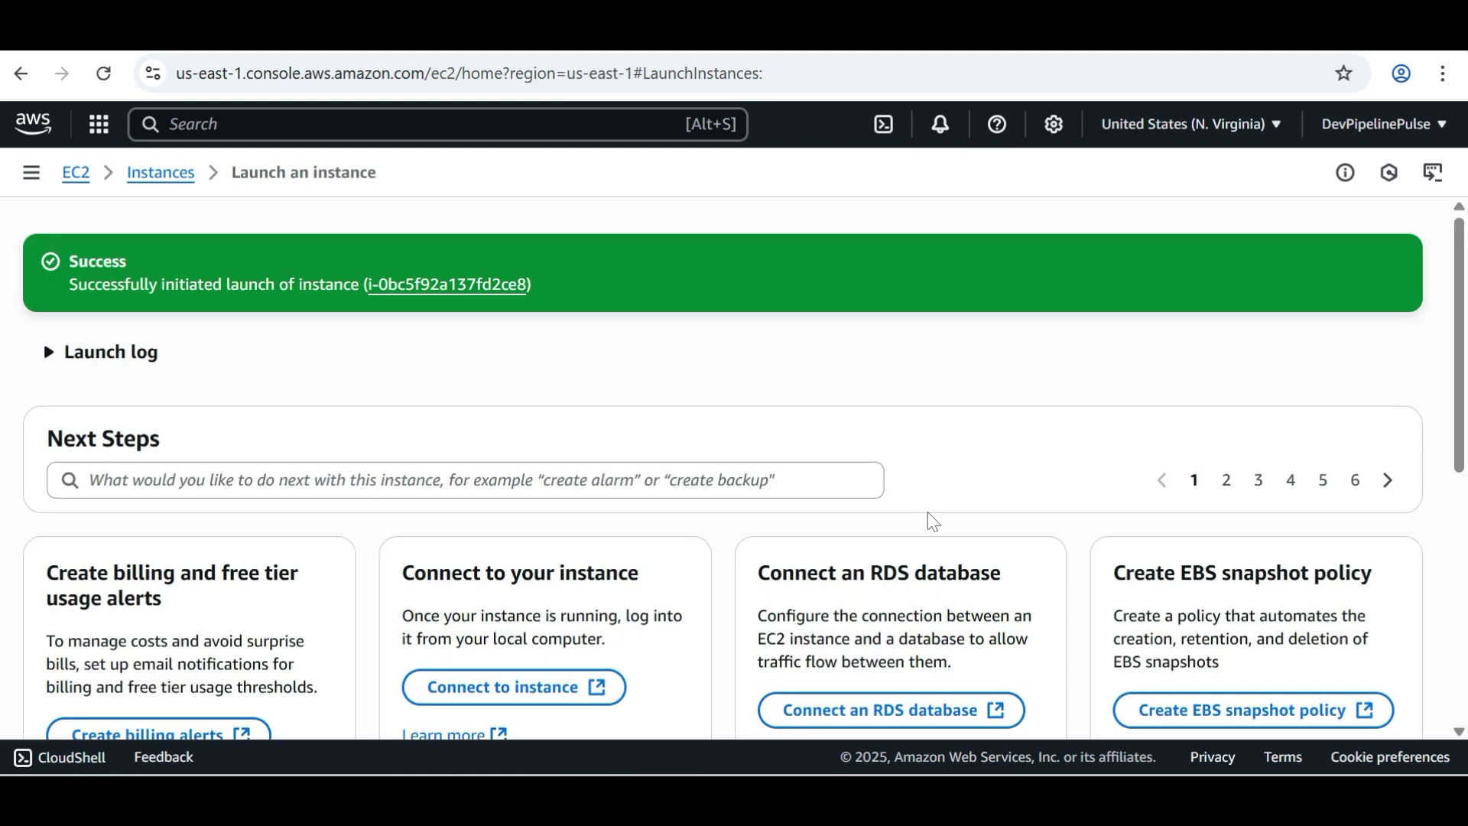
left_click(79, 177)
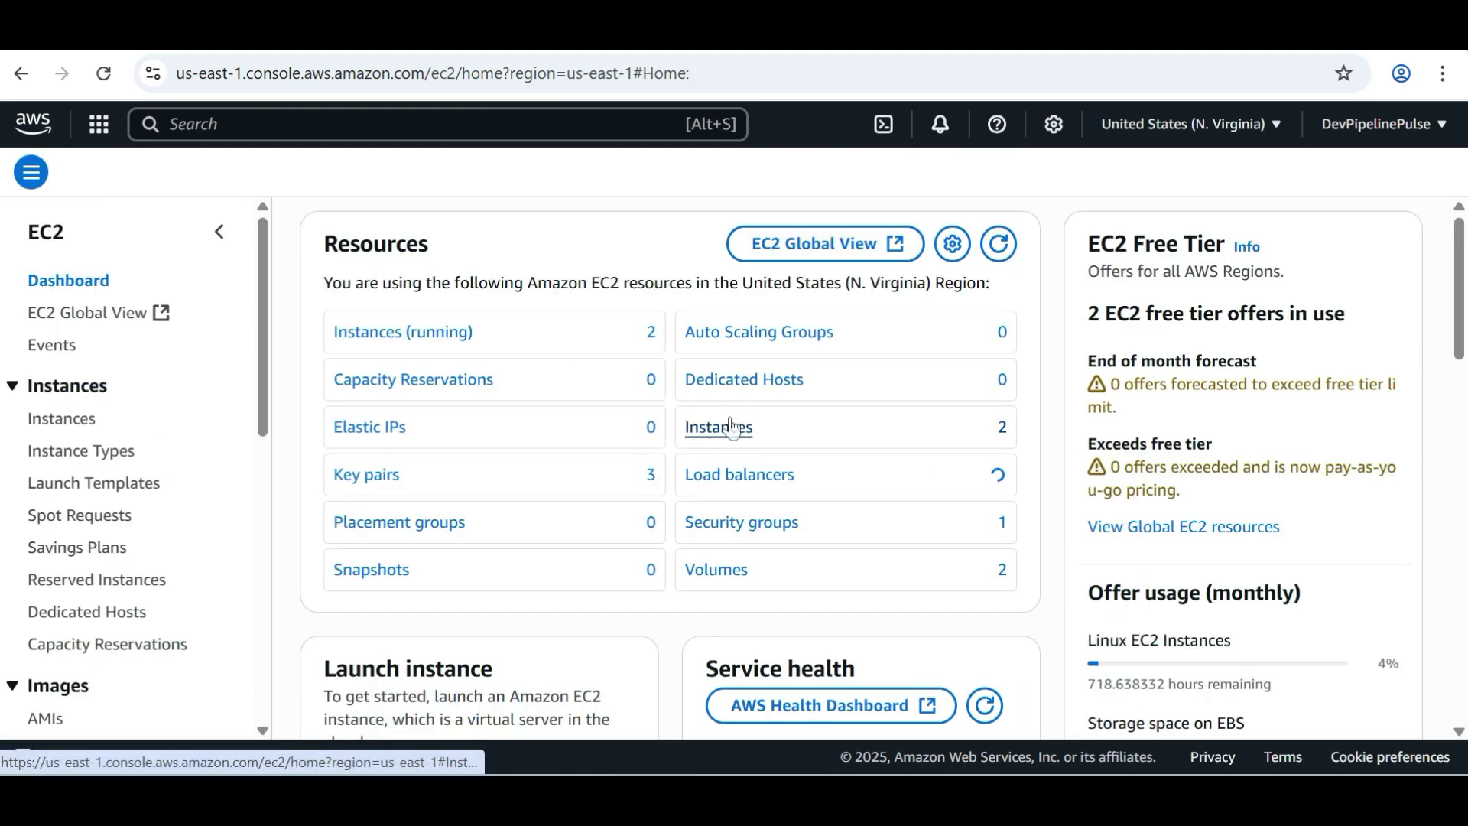
left_click(731, 428)
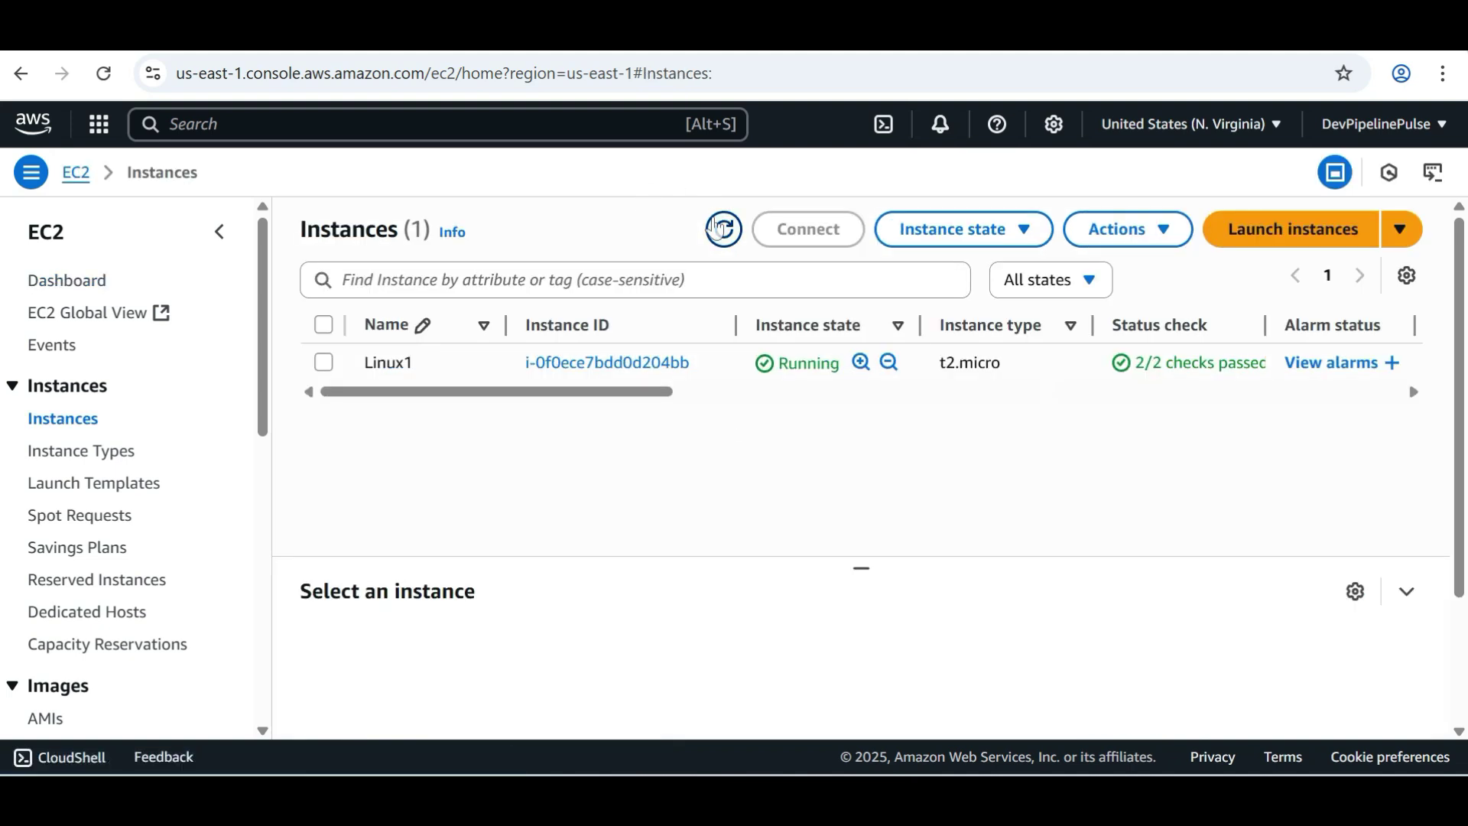
left_click(722, 228)
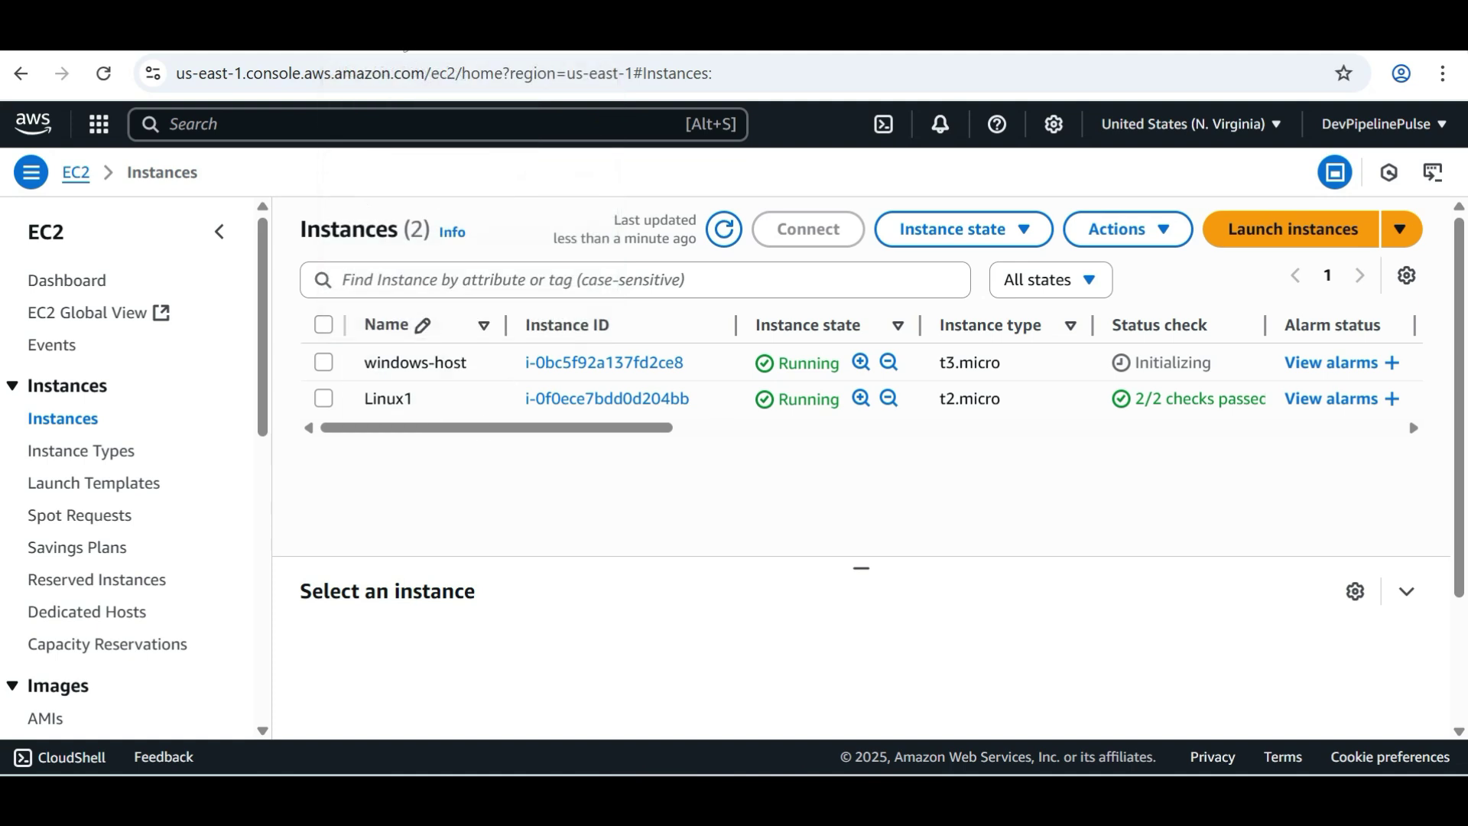
Search Datadog's Go to box for 'instal' and open Install Agents to view the platform cards.
left_click(398, 31)
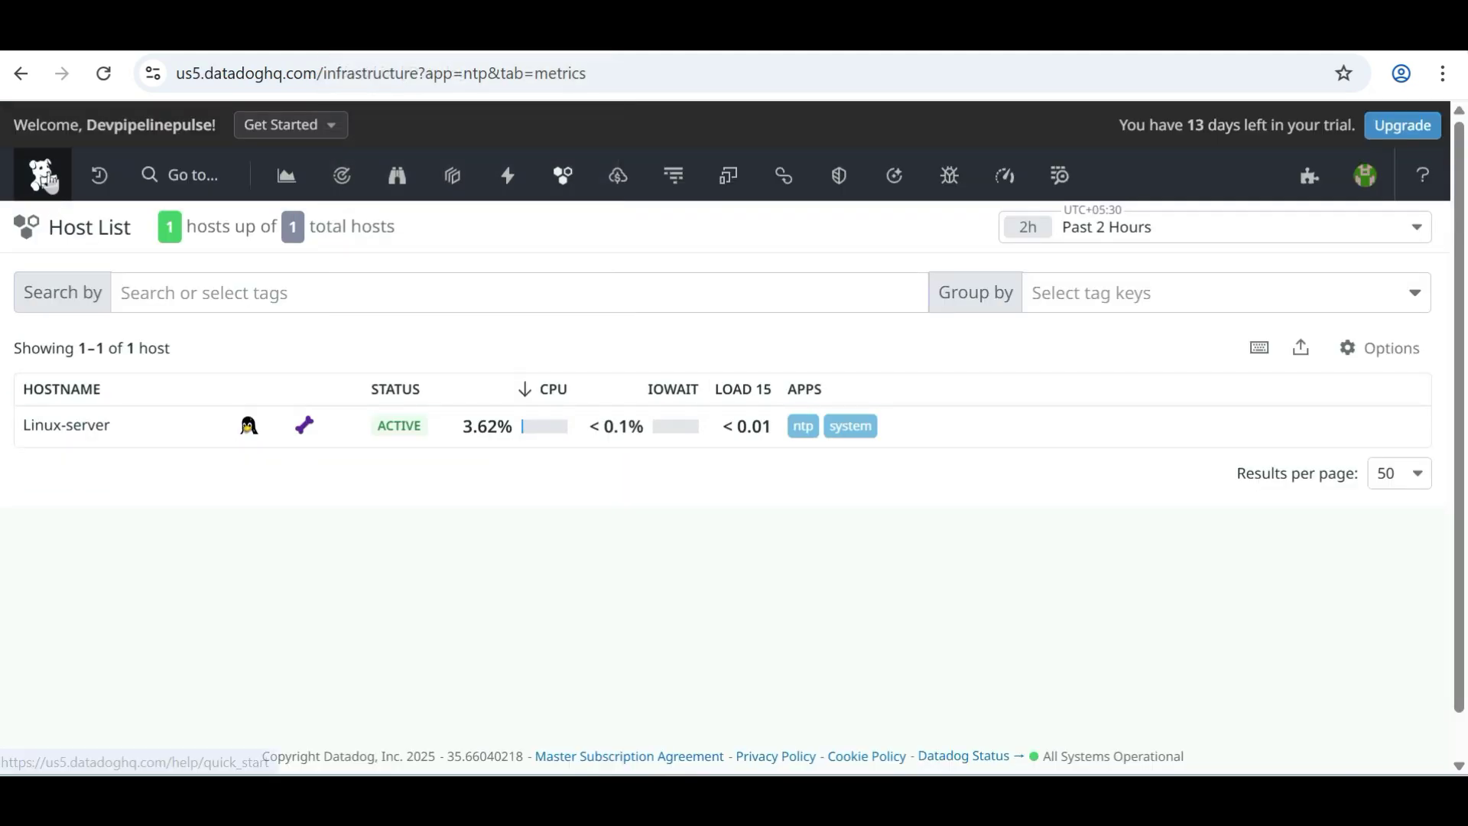
left_click(53, 182)
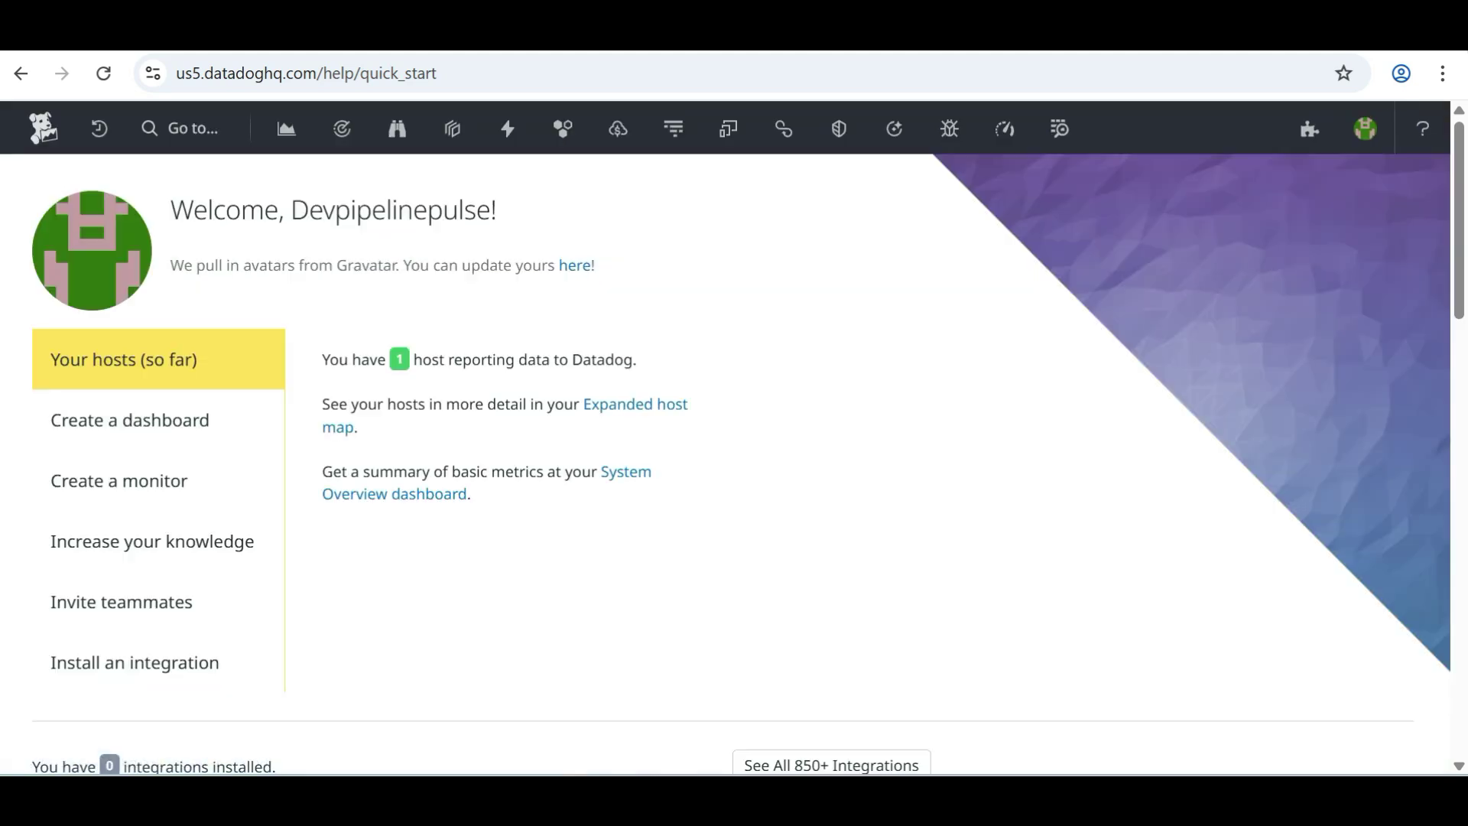
left_click(192, 150)
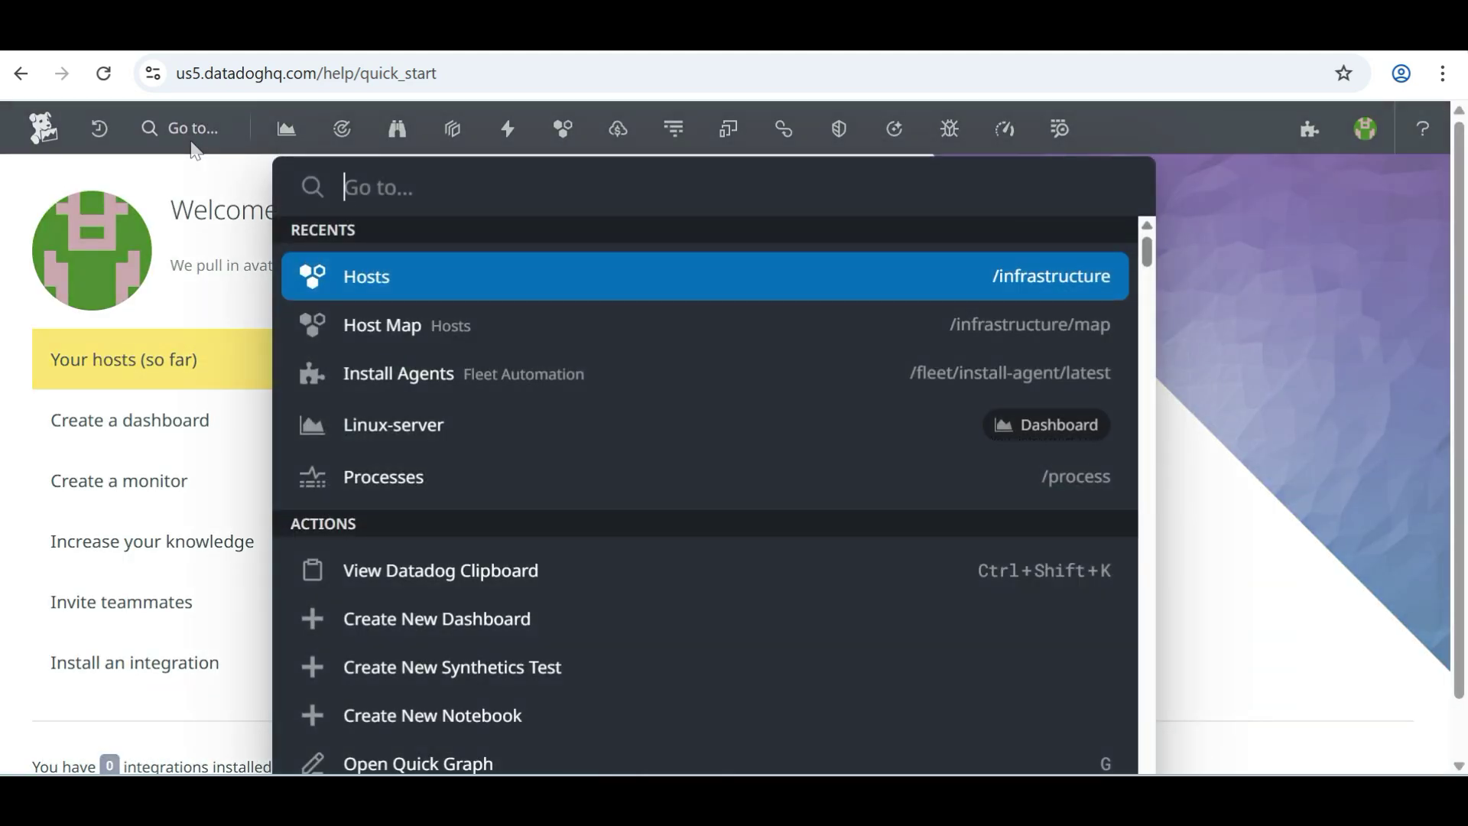
type("instal")
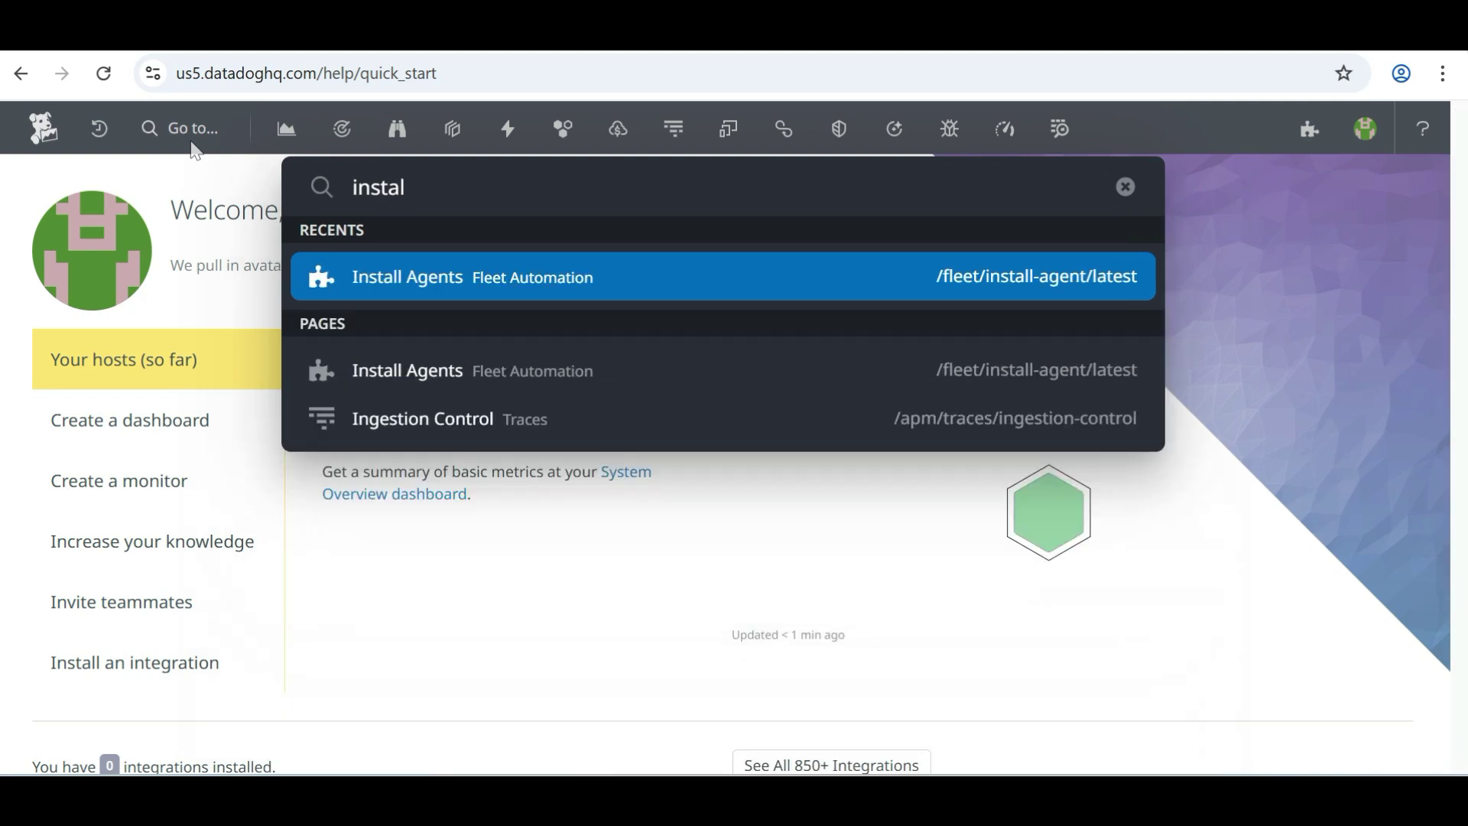
left_click(385, 279)
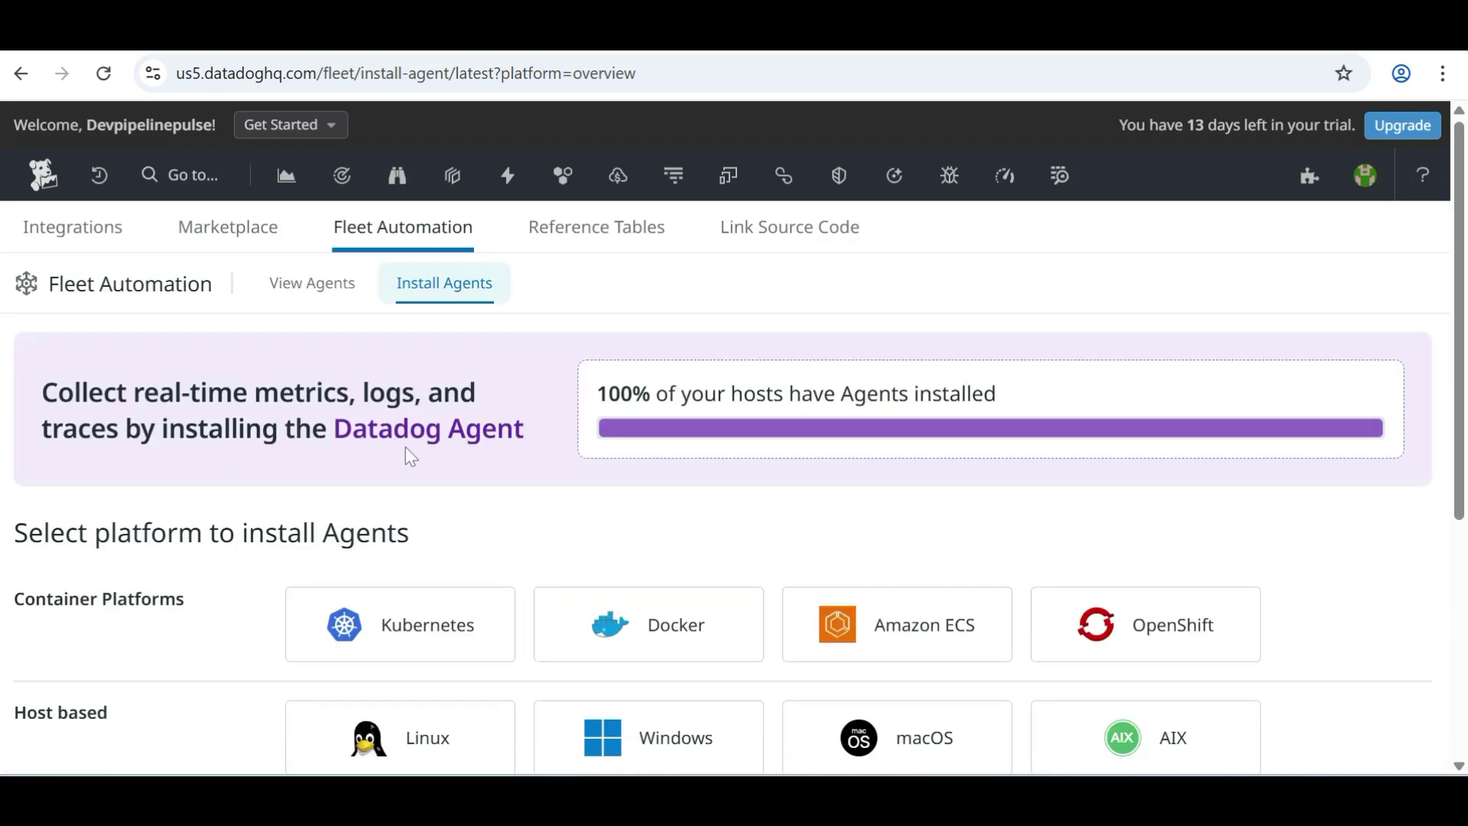
scroll(476, 559, "down", 2)
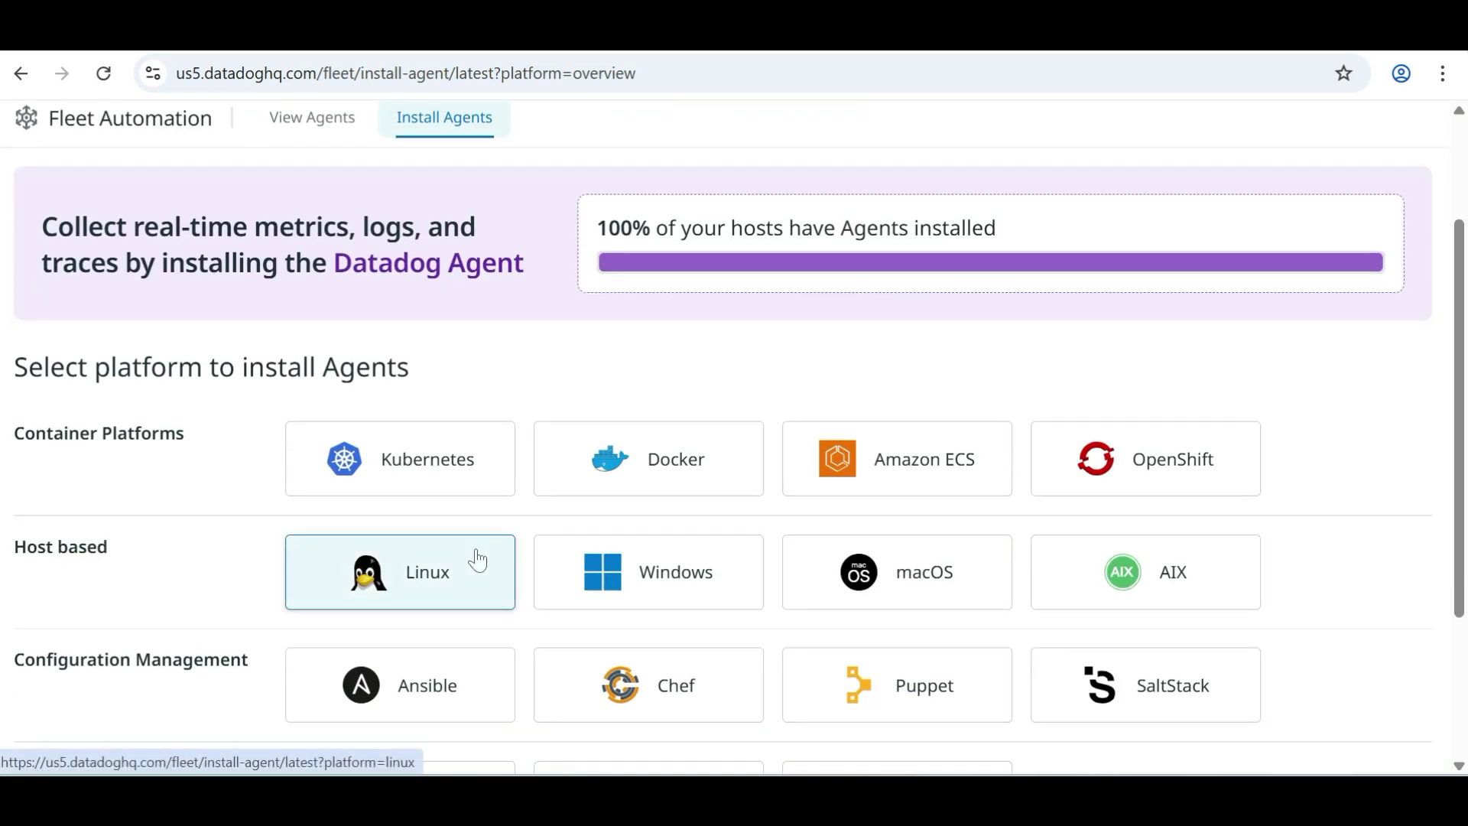
scroll(476, 558, "down", 2)
scroll(475, 558, "down", 1)
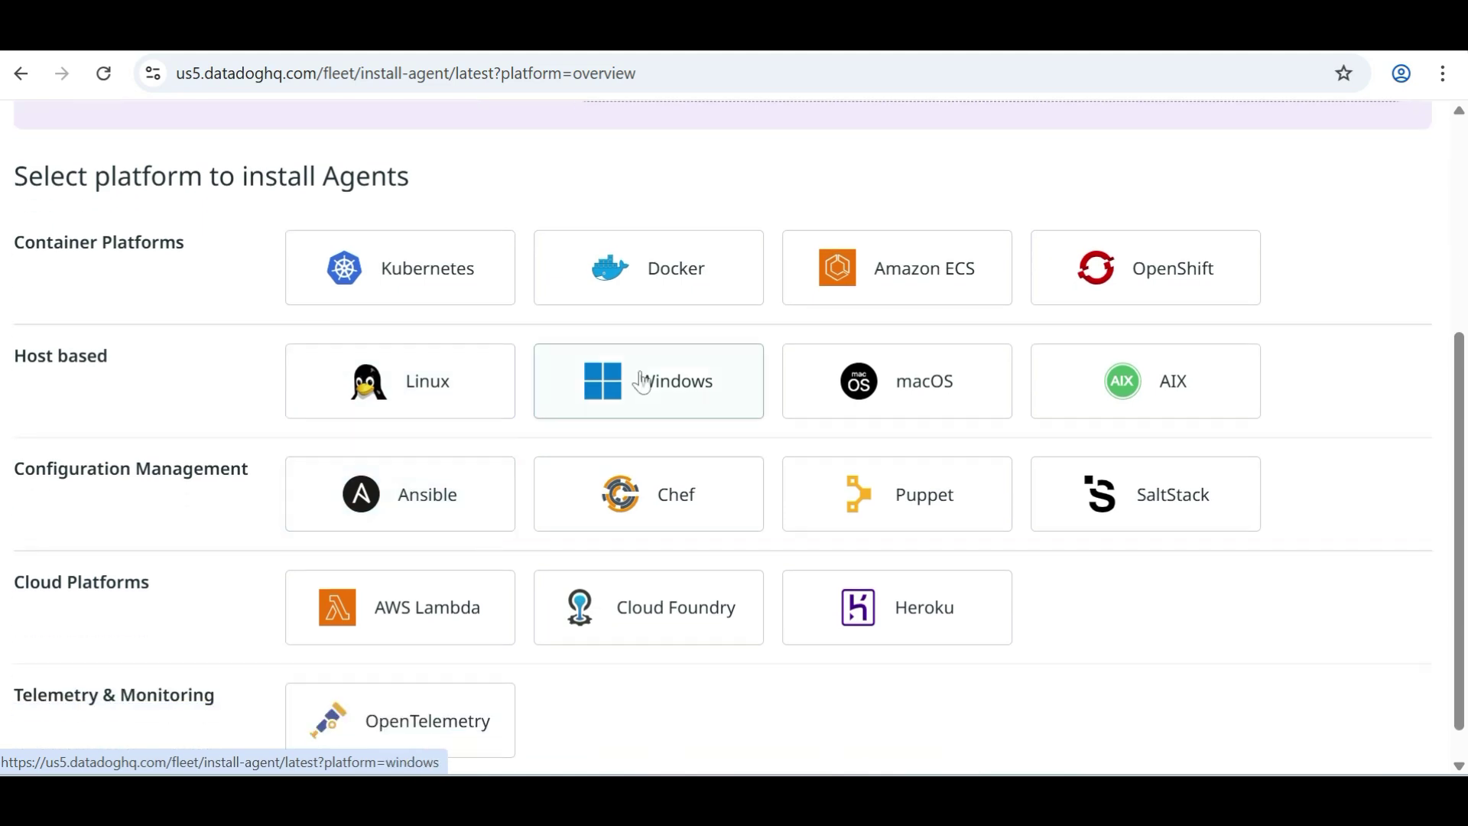
Choose the Windows platform and apply the myapi API key to the PowerShell install command.
left_click(670, 390)
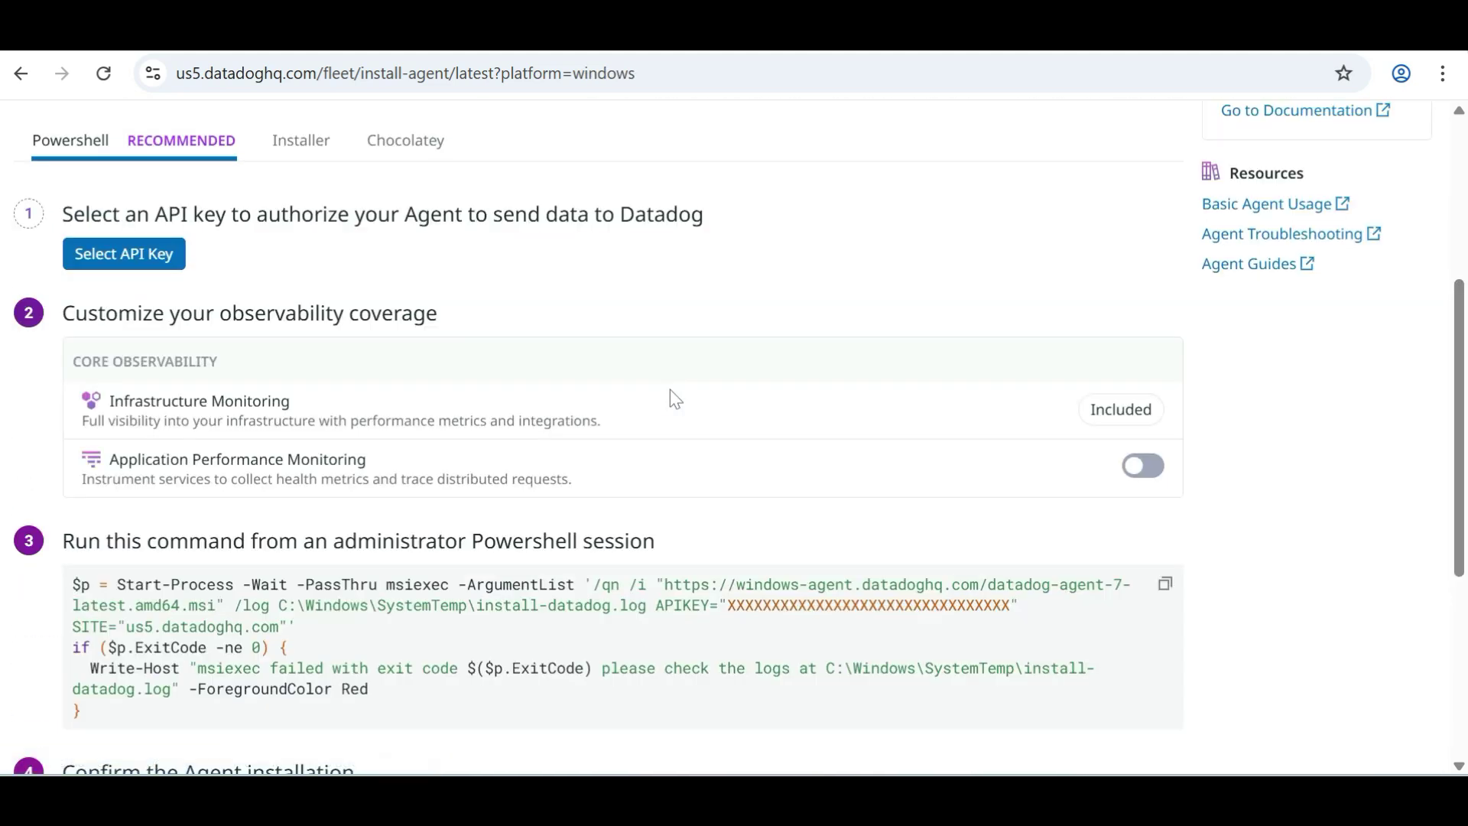
left_click(153, 262)
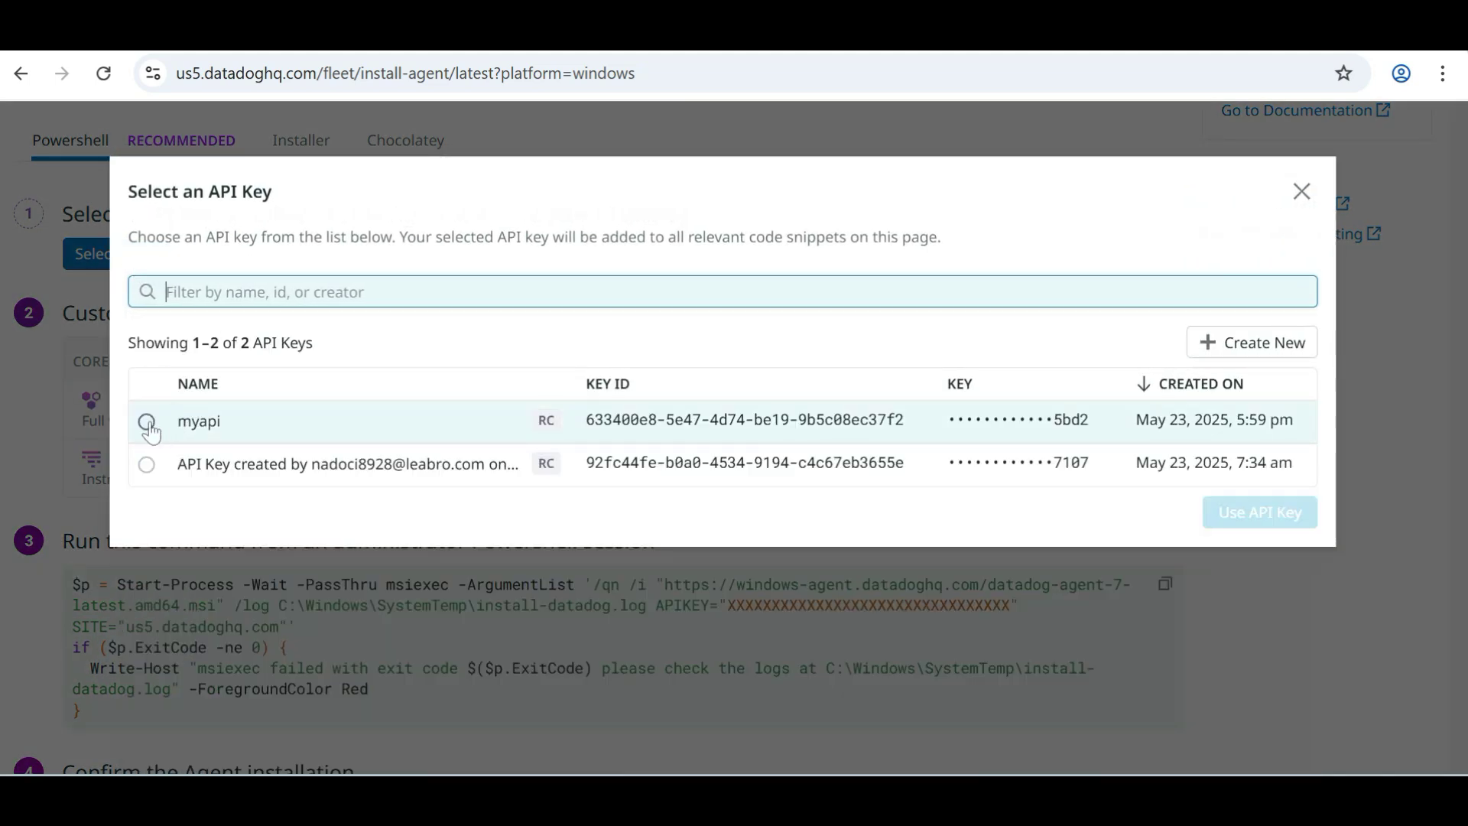
left_click(146, 421)
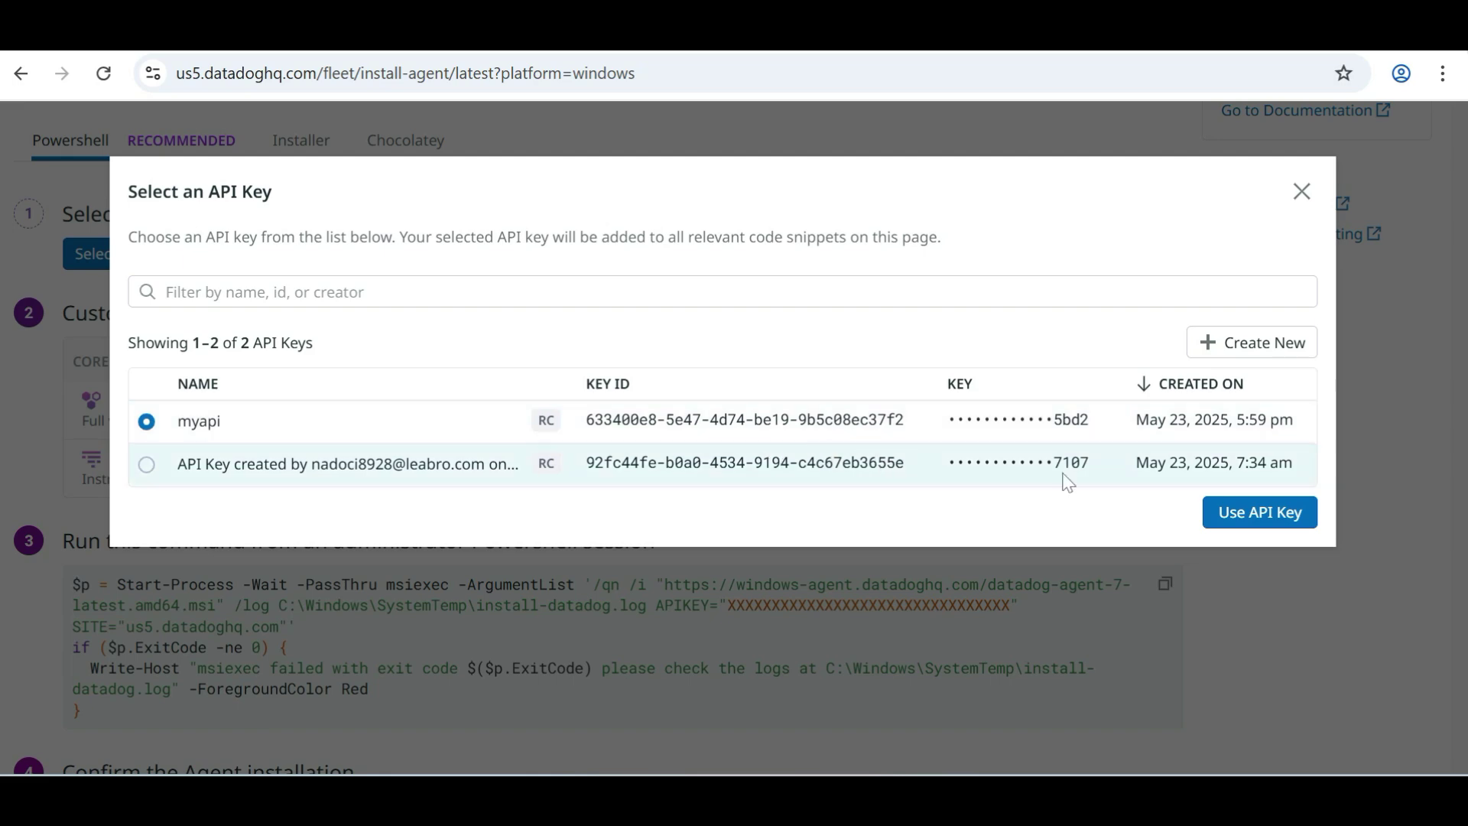
left_click(1255, 527)
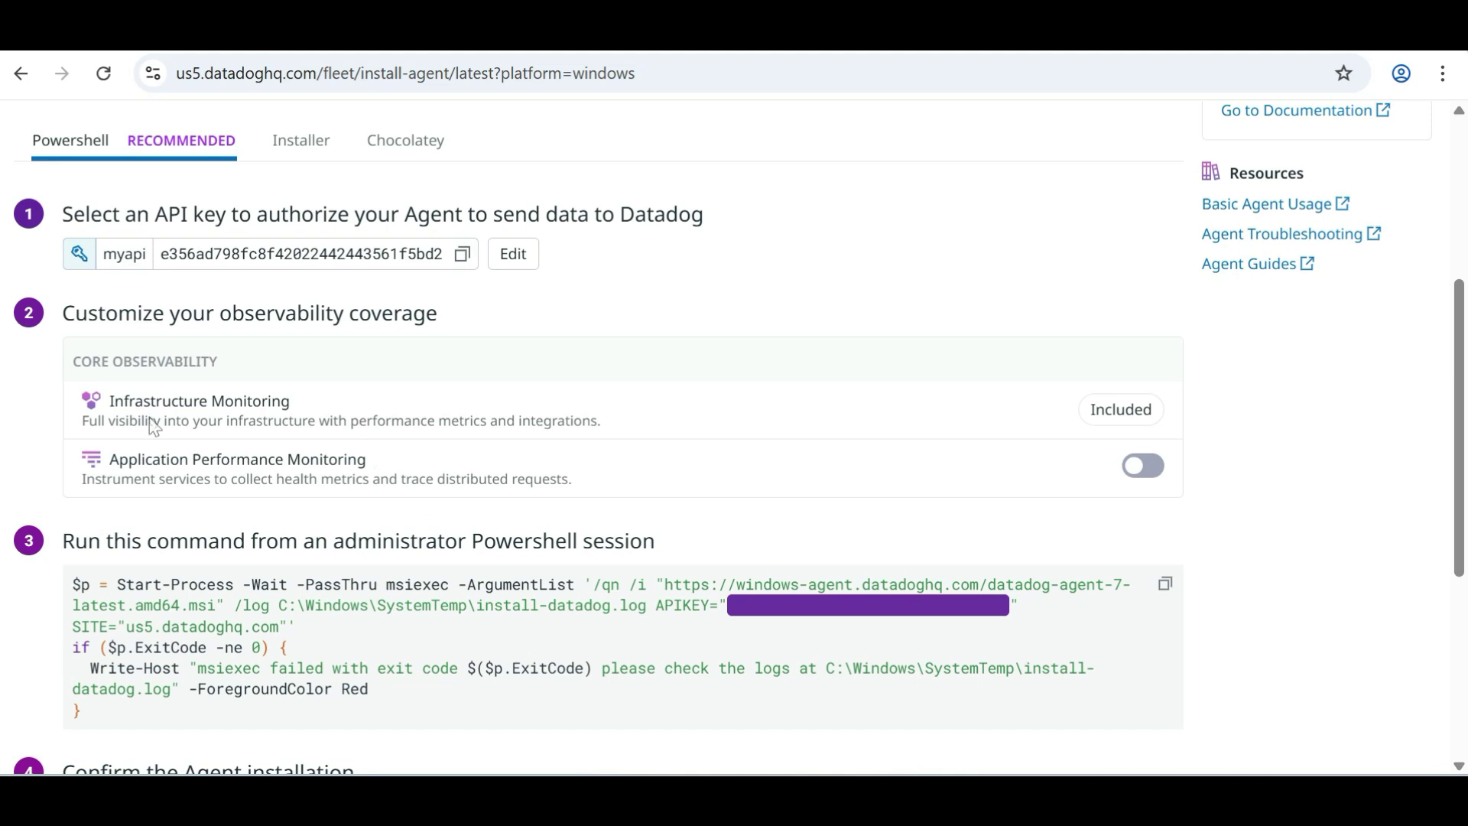
mouse_move(1130, 428)
scroll(961, 511, "down", 2)
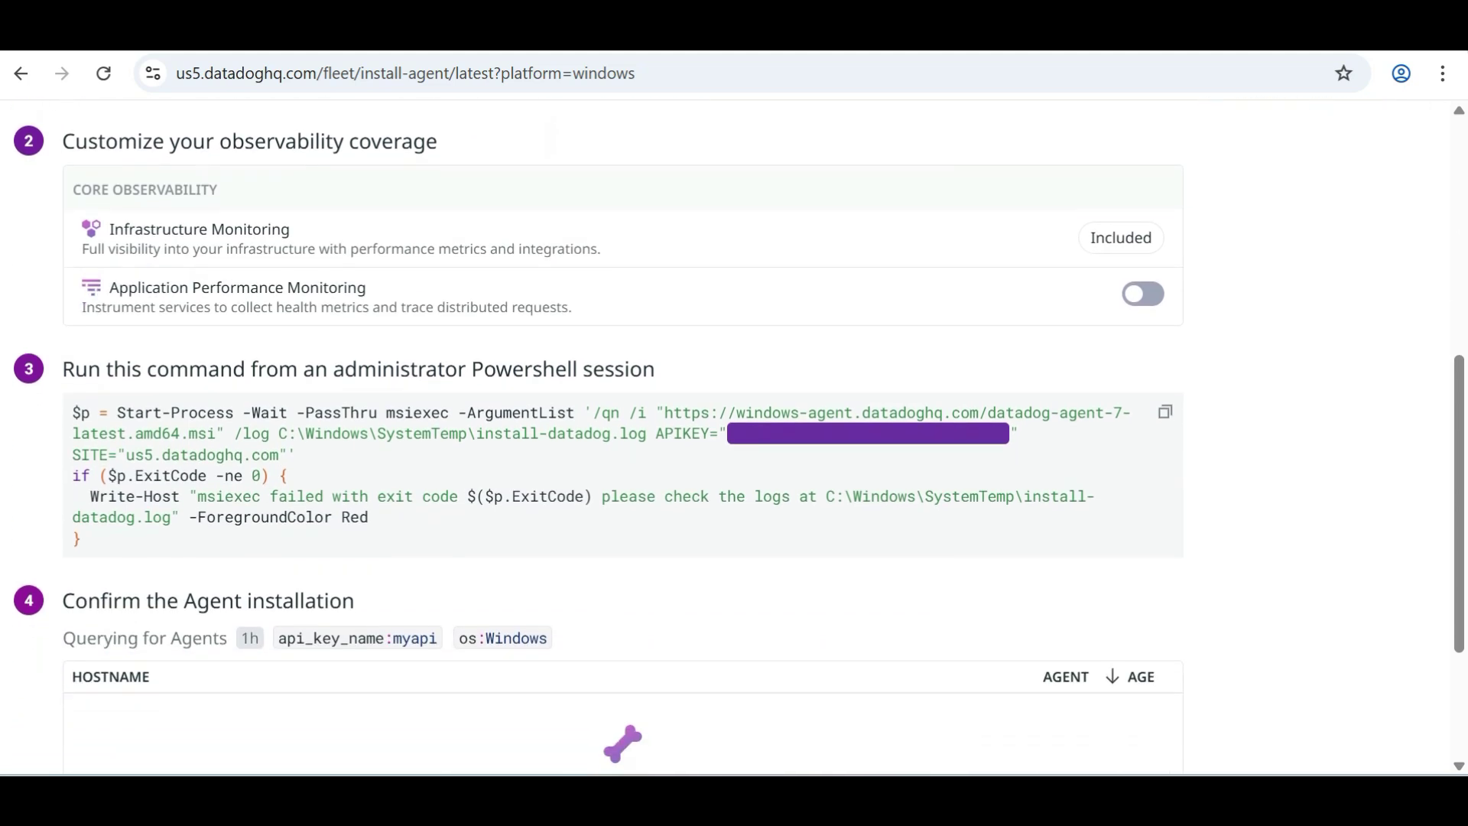
scroll(733, 434, "up", 2)
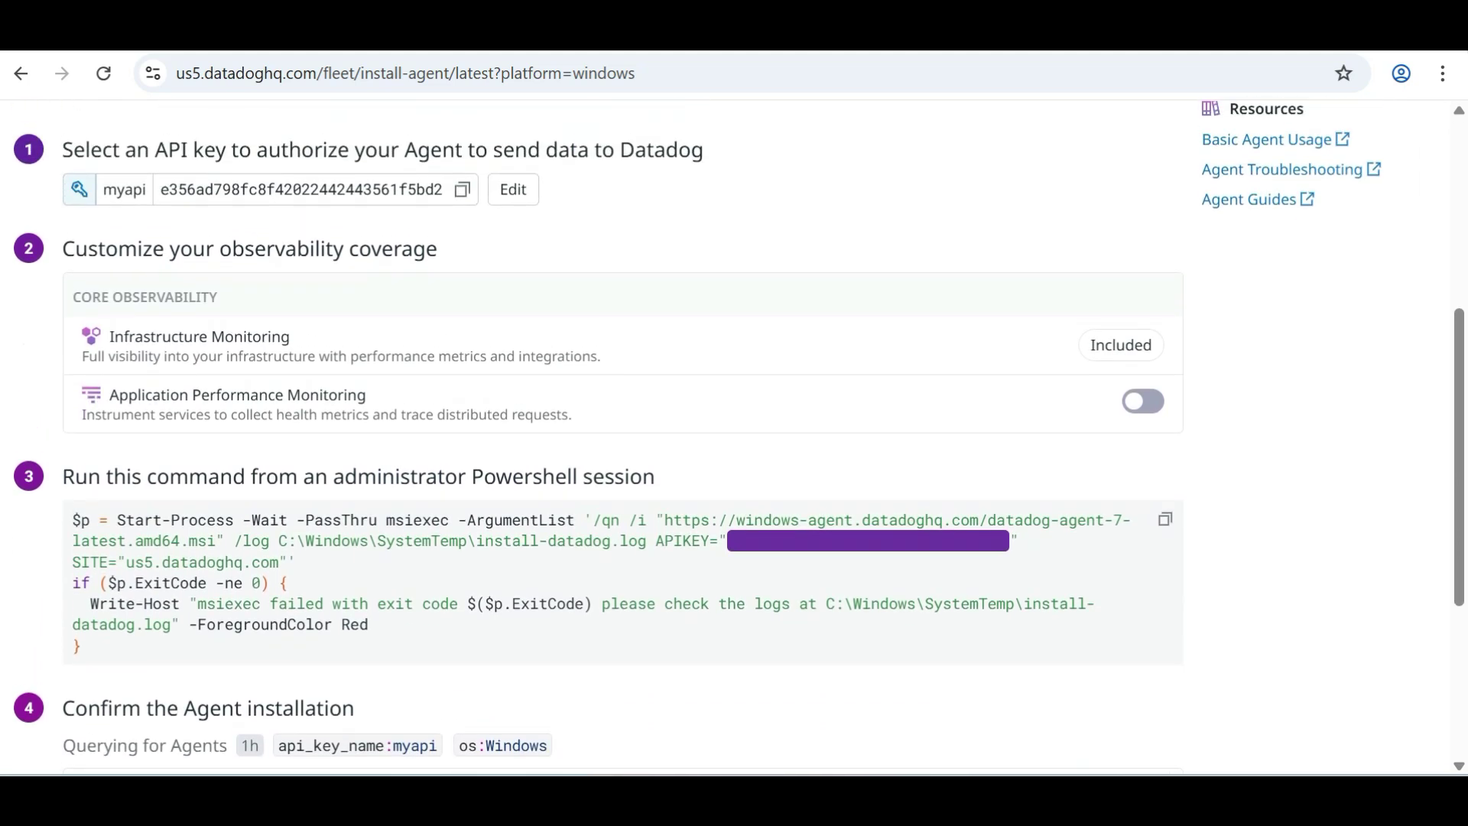
scroll(675, 463, "up", 3)
scroll(676, 463, "down", 2)
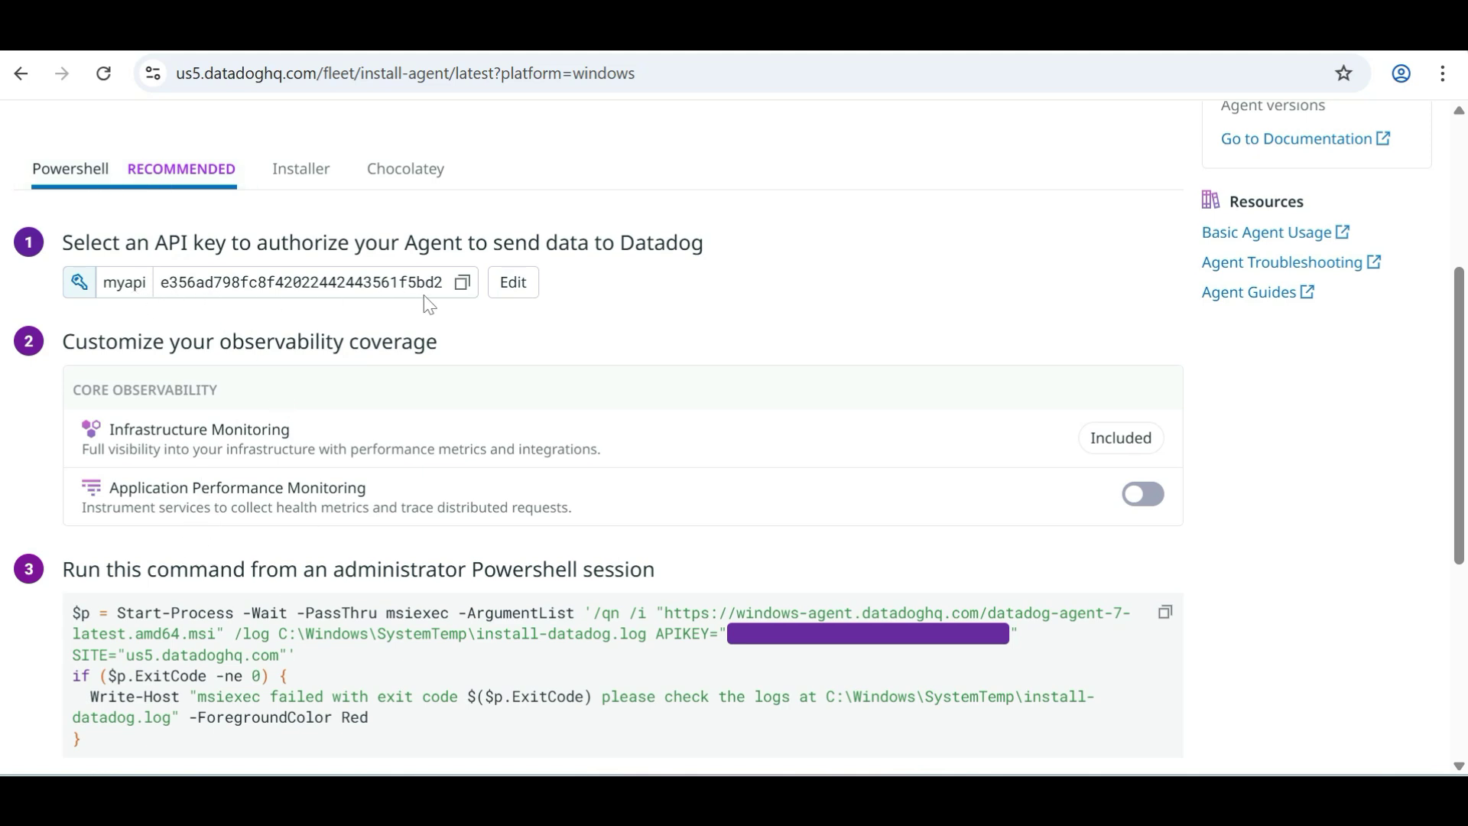
Compare the Installer, Chocolatey and PowerShell install methods, ending on the MSI installer steps.
mouse_move(828, 655)
mouse_move(768, 643)
left_click(310, 169)
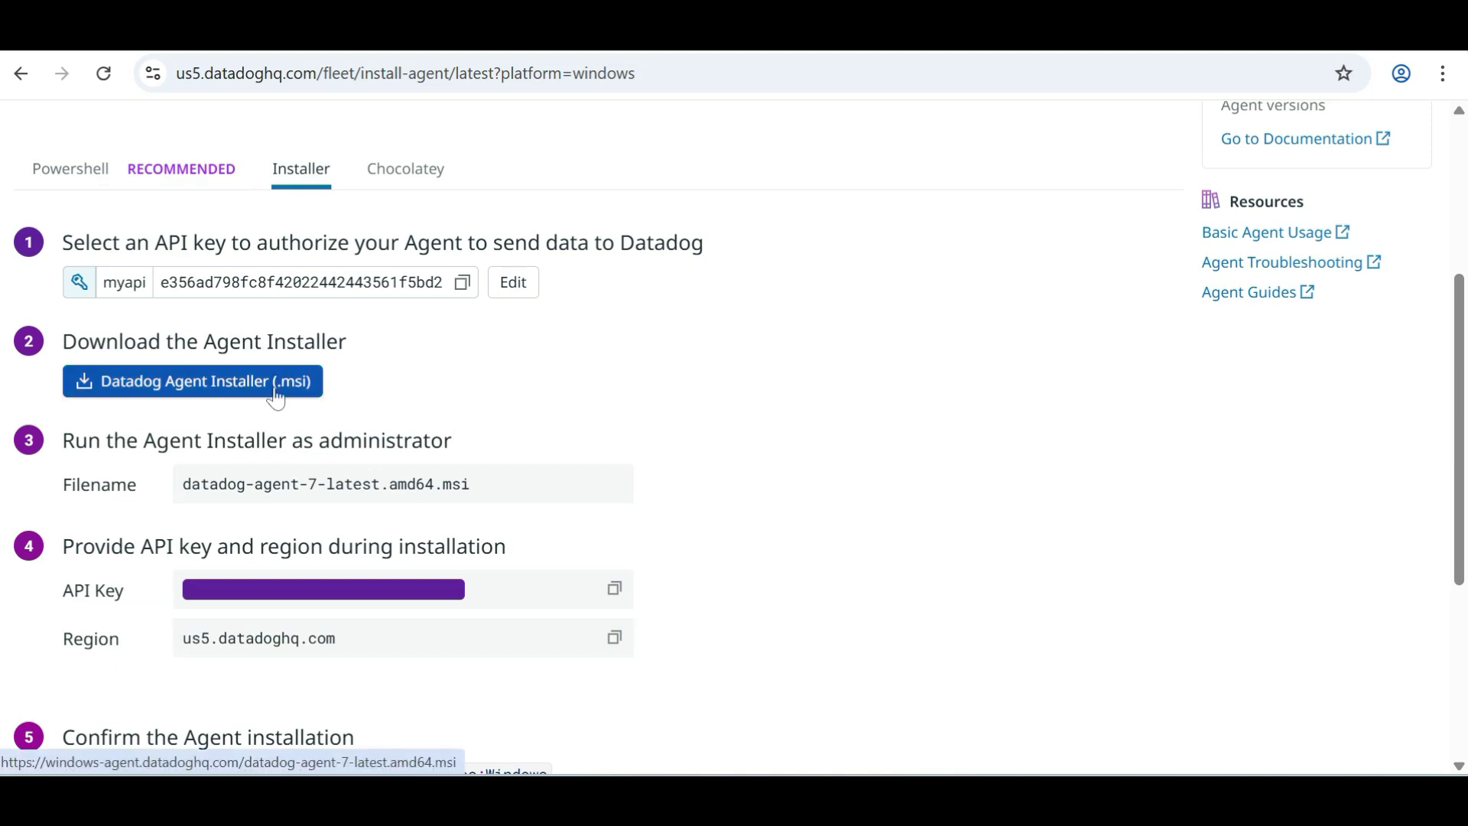
scroll(264, 676, "down", 2)
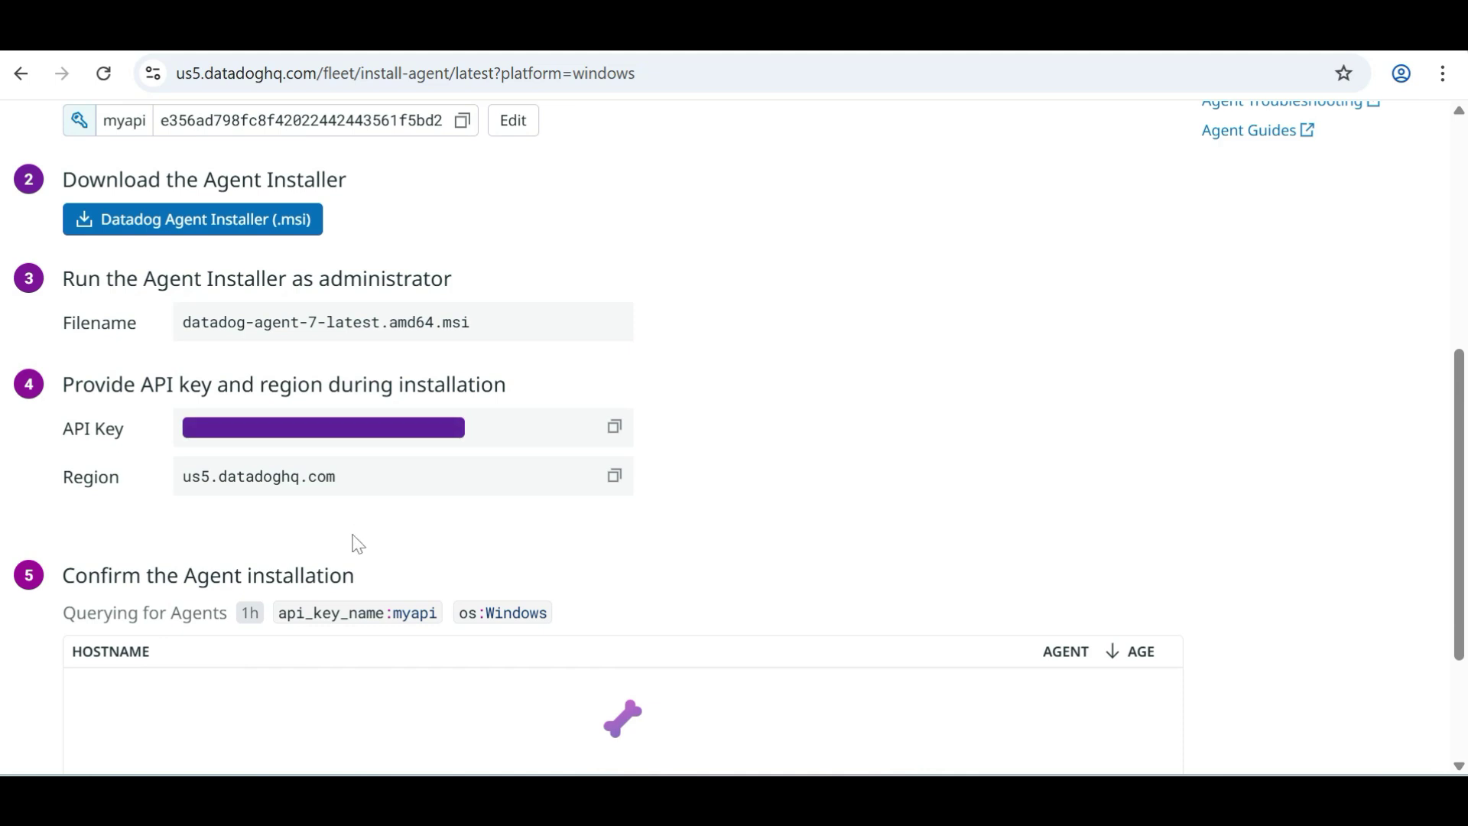
scroll(354, 541, "up", 3)
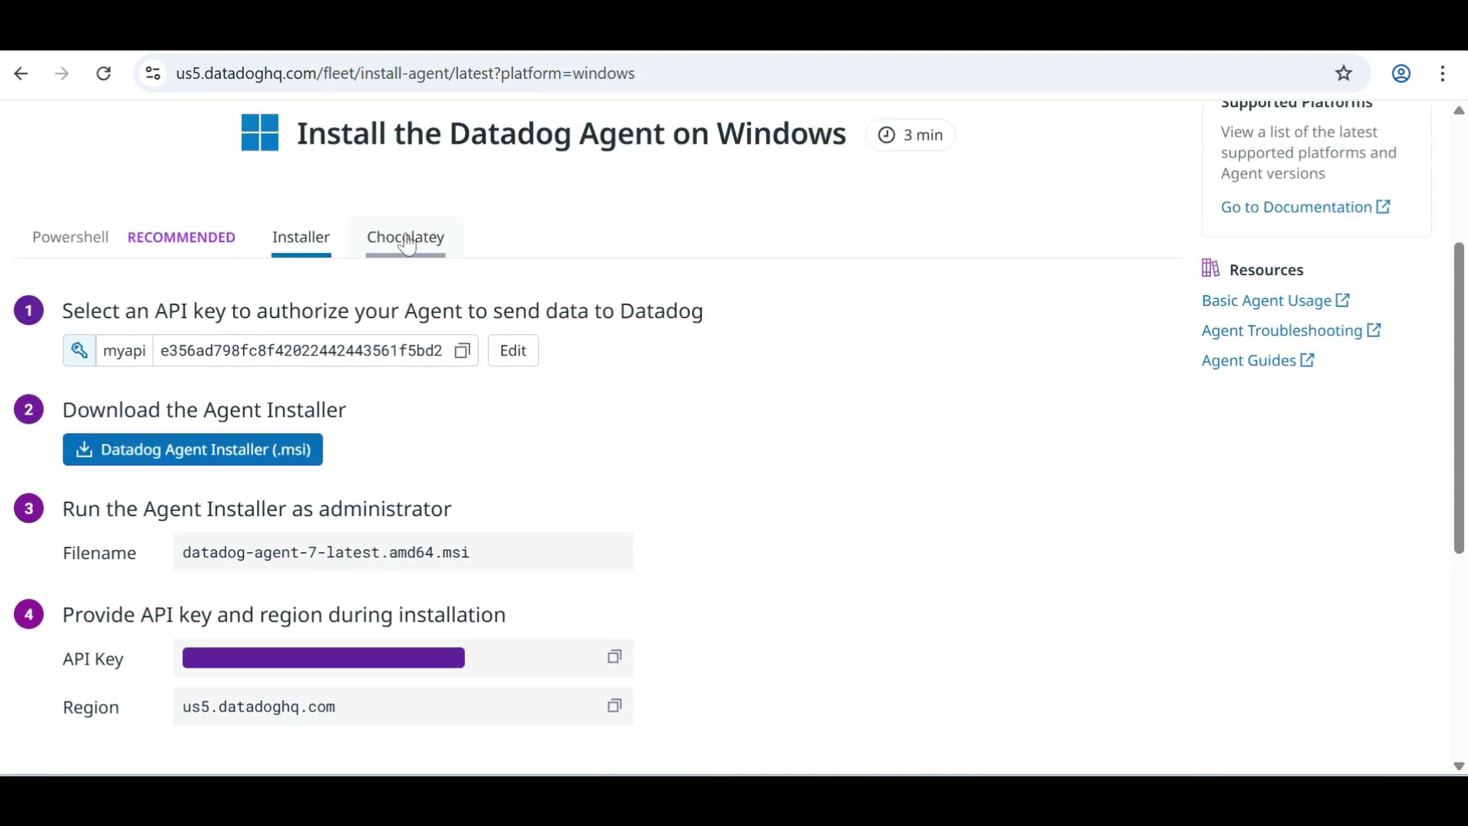
left_click(406, 238)
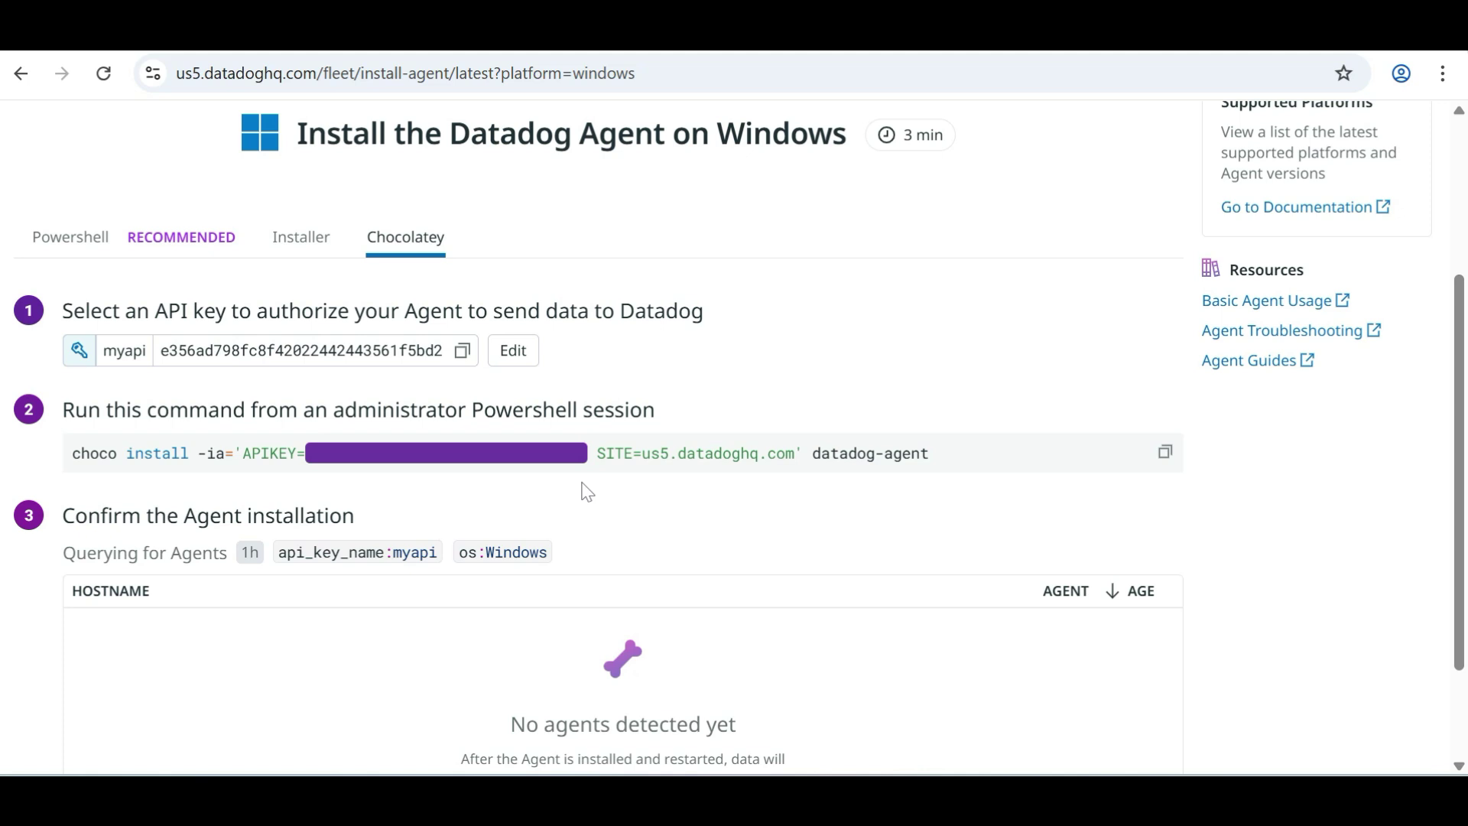
left_click(298, 246)
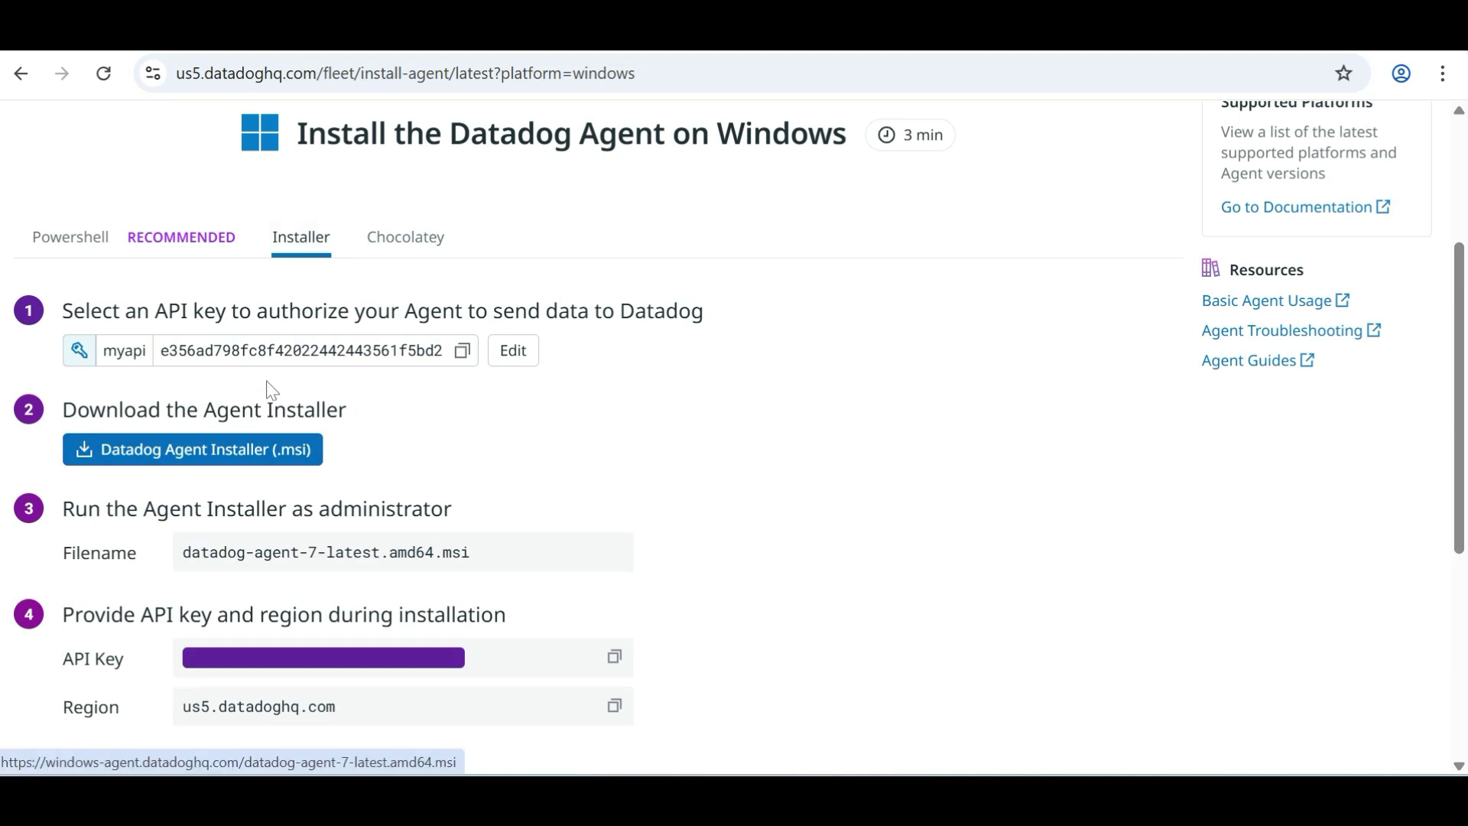
left_click(86, 241)
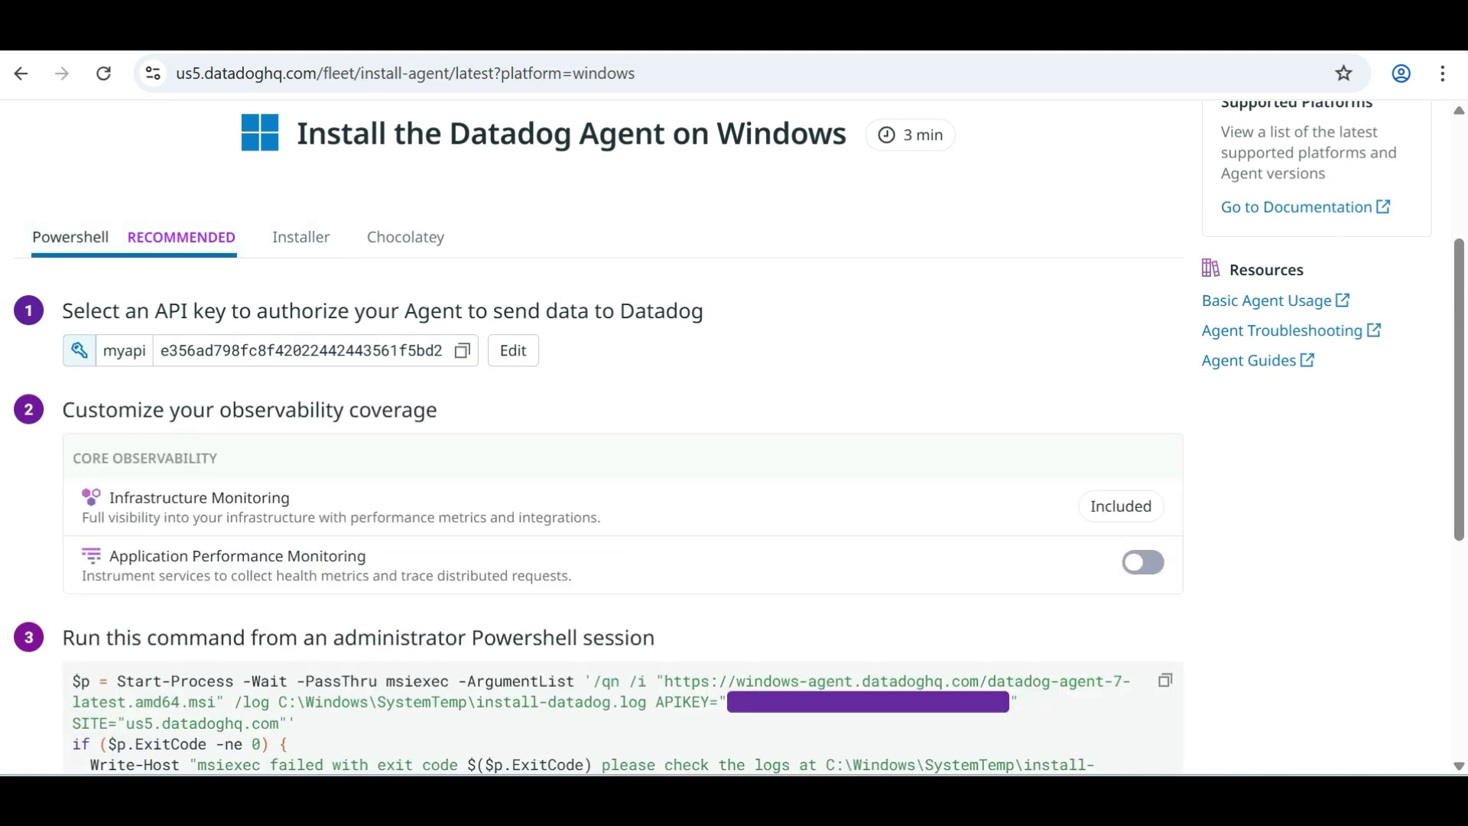
scroll(734, 435, "down", 2)
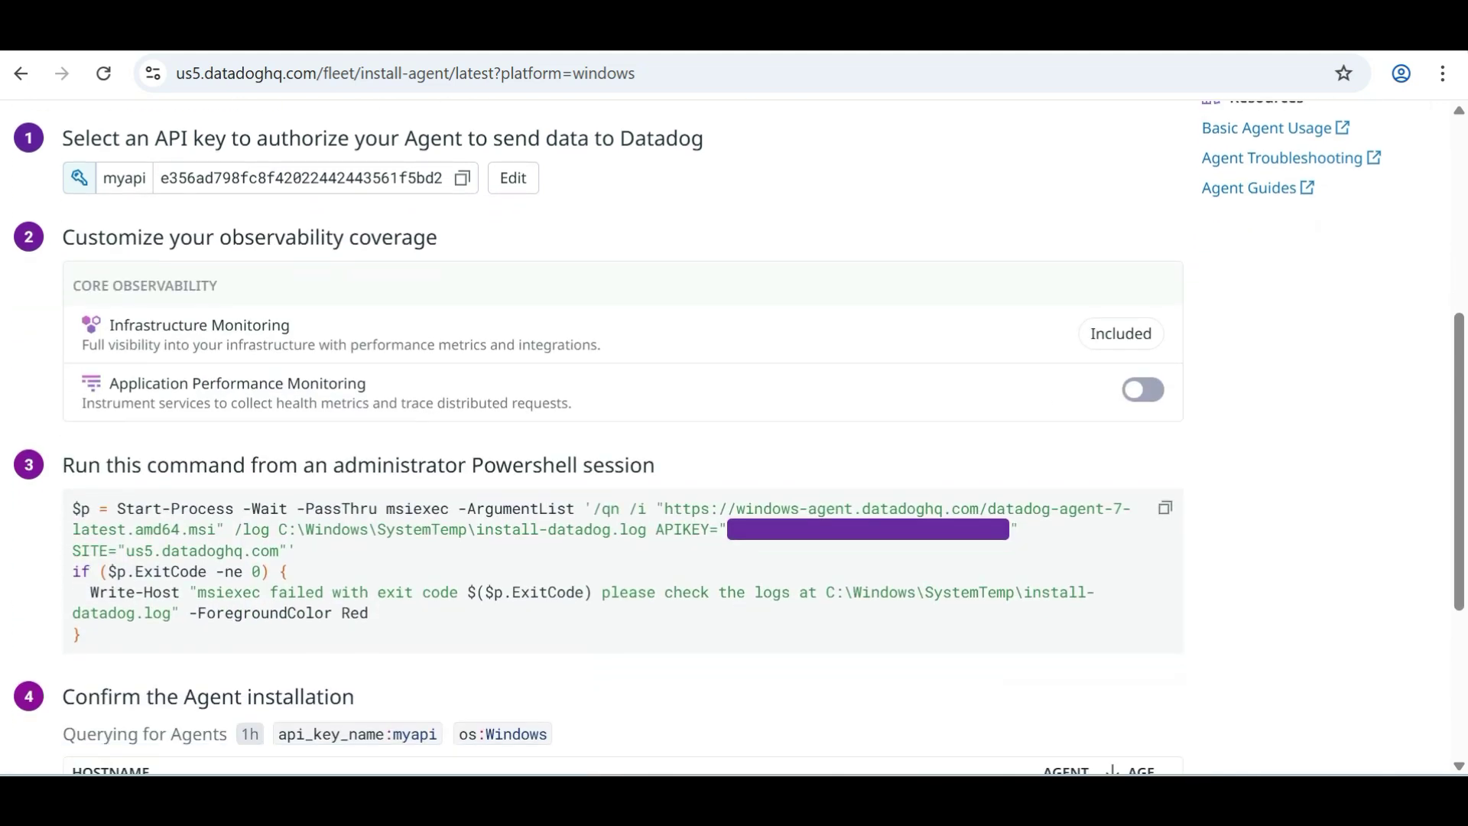
scroll(220, 645, "up", 3)
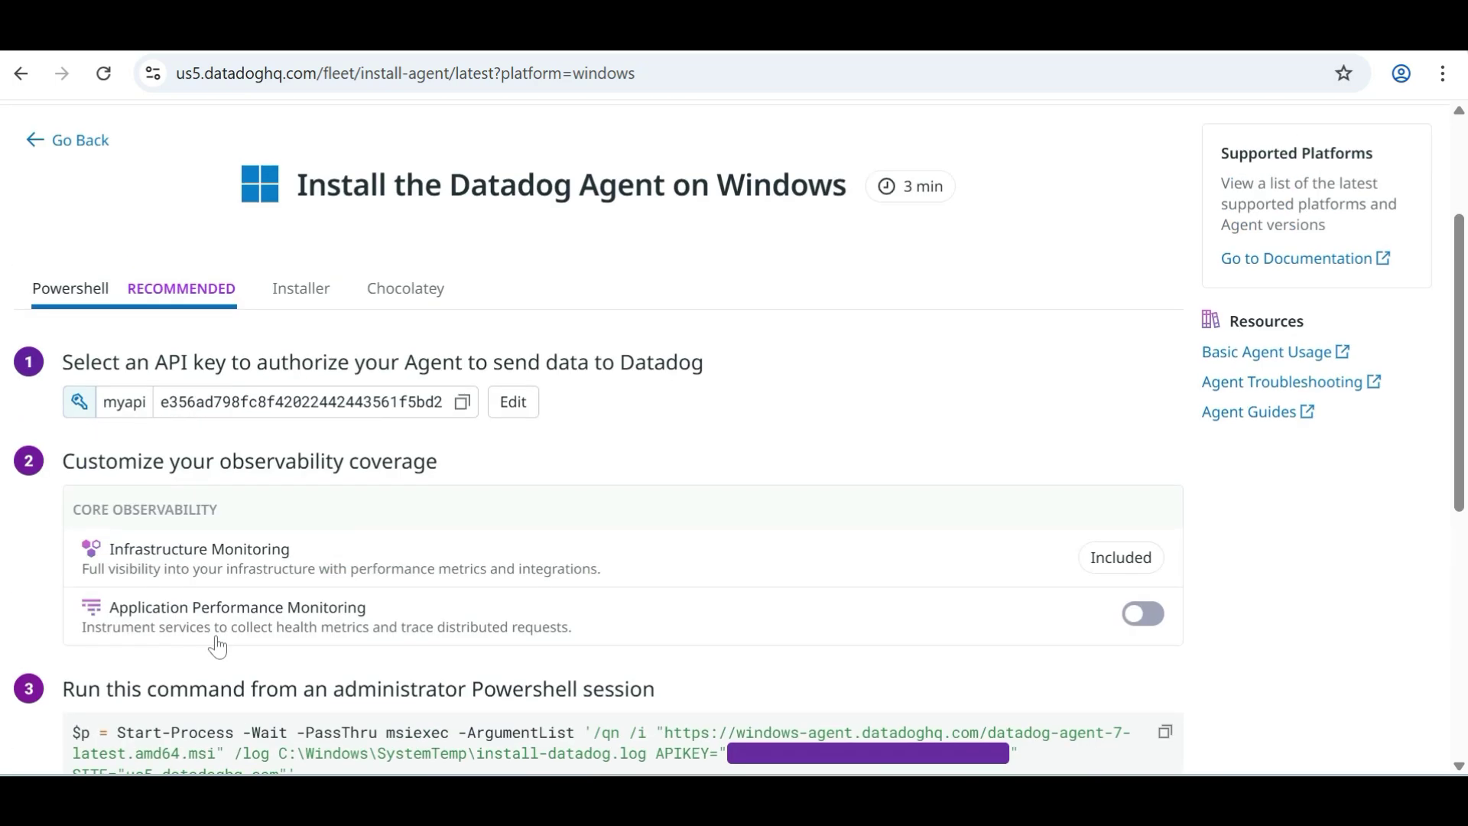
left_click(302, 315)
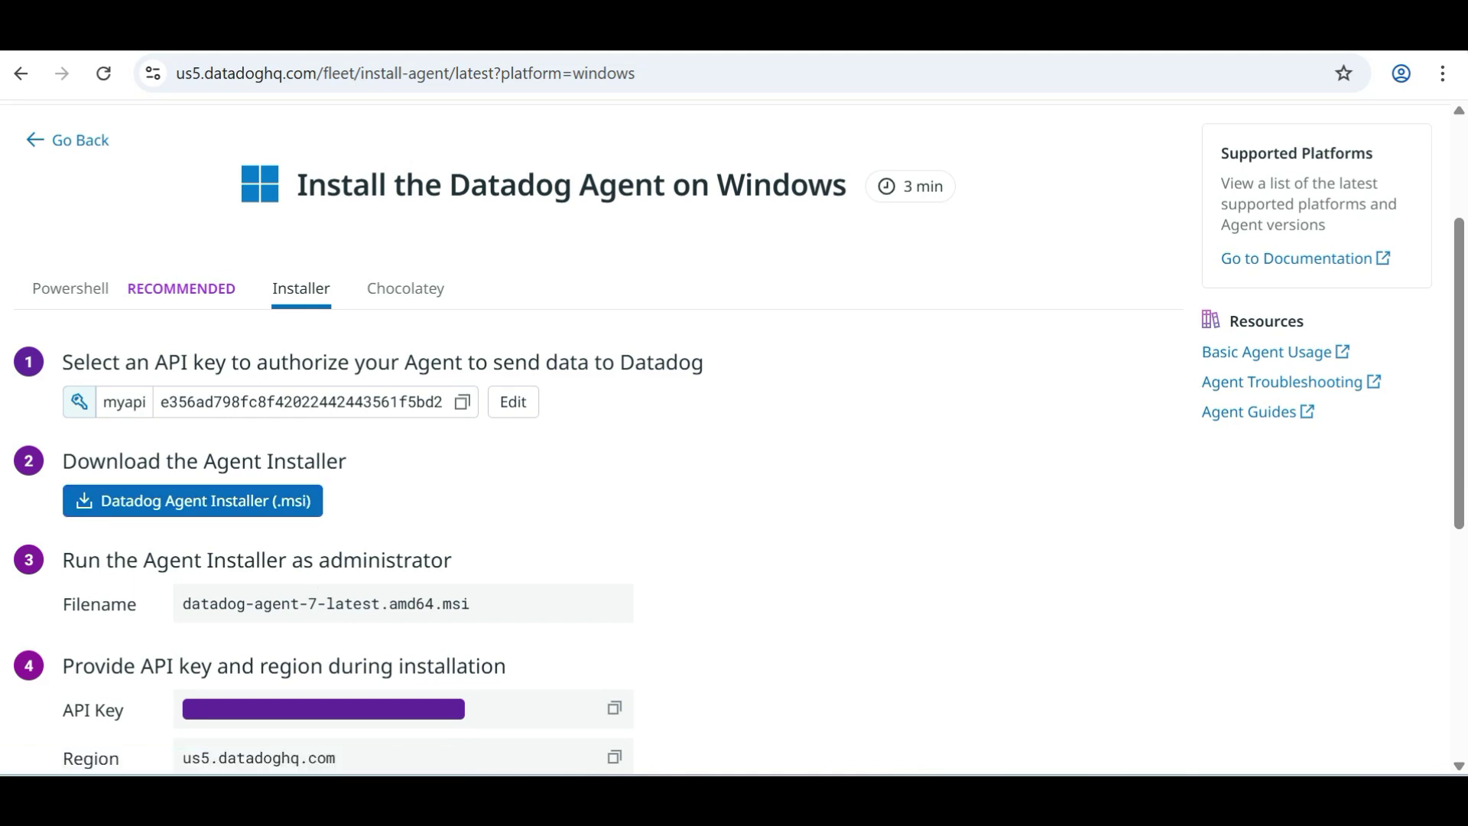
scroll(321, 608, "down", 2)
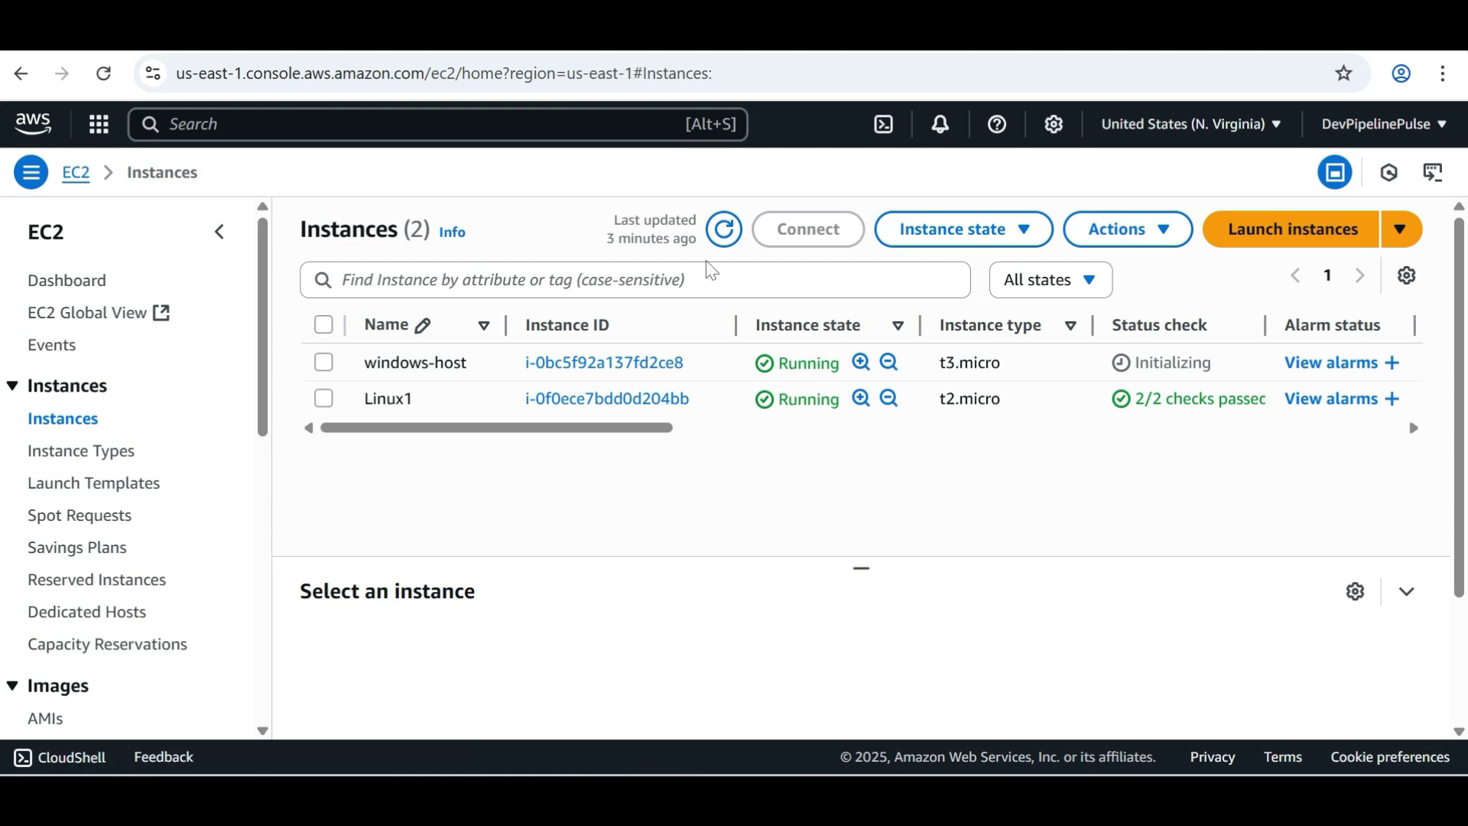
Select windows-host, open Connect on the RDP client tab, and find the Administrator username.
left_click(724, 231)
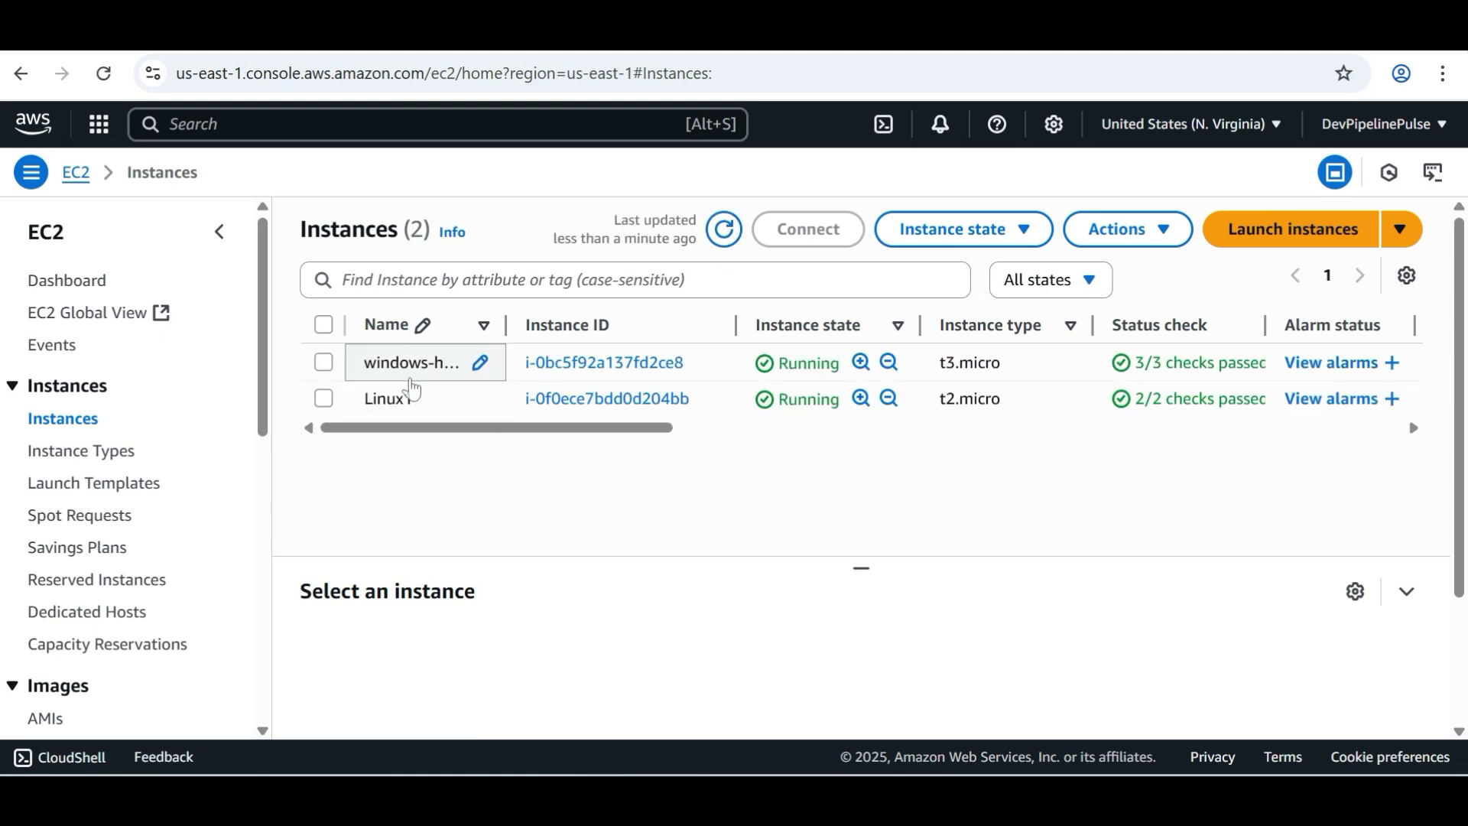
left_click(323, 362)
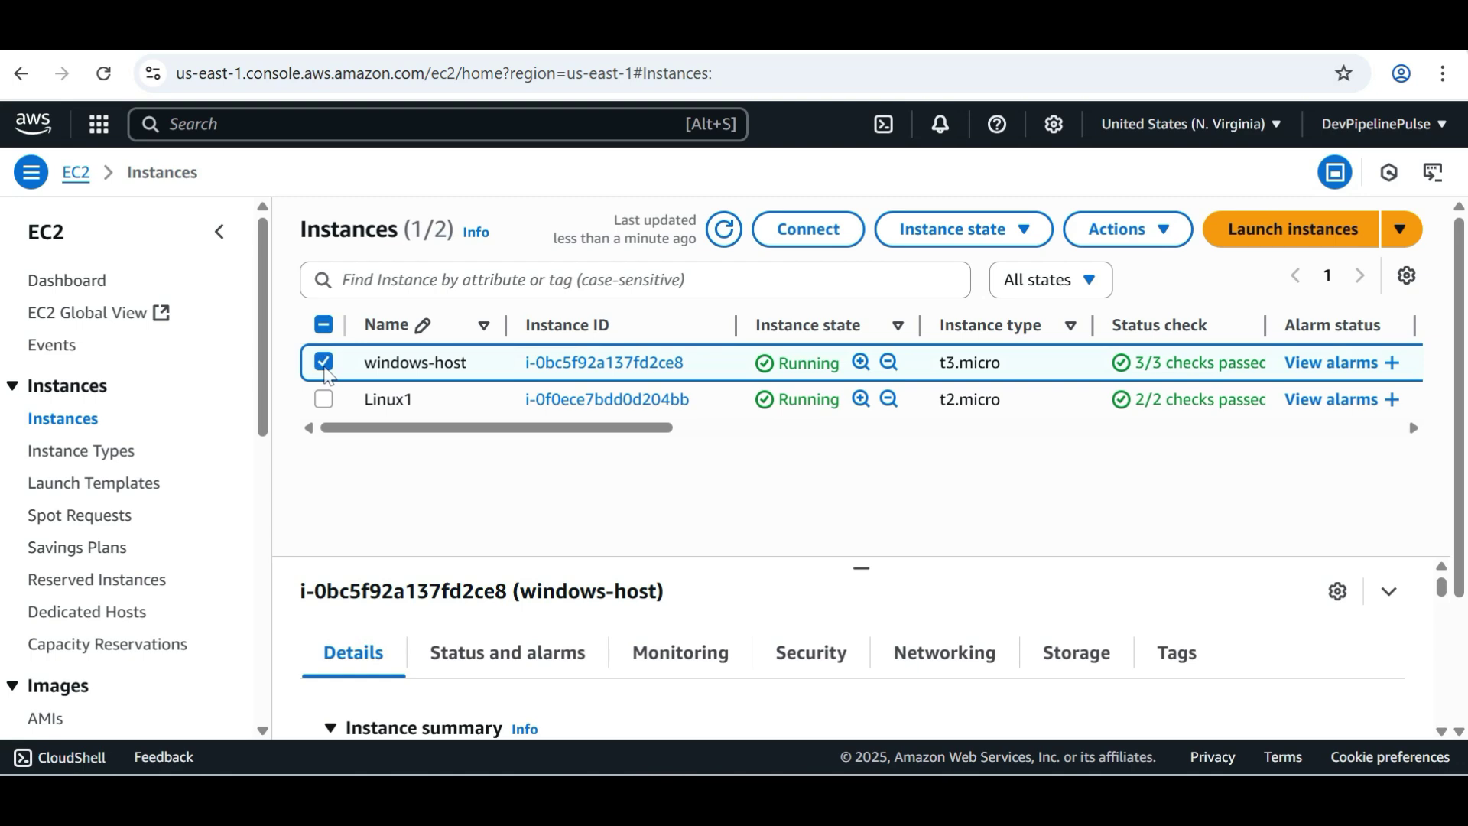
left_click(823, 247)
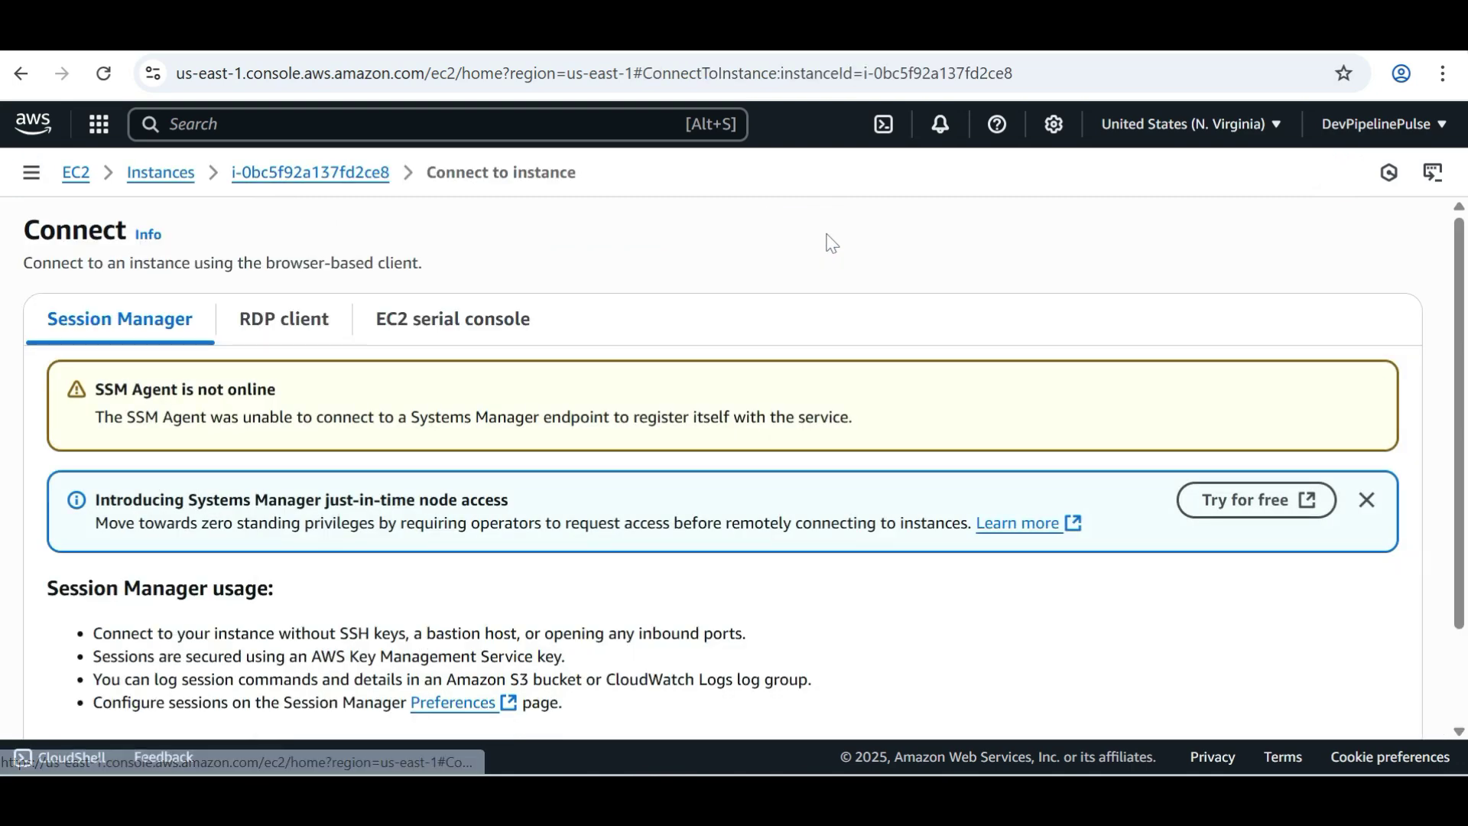
left_click(268, 337)
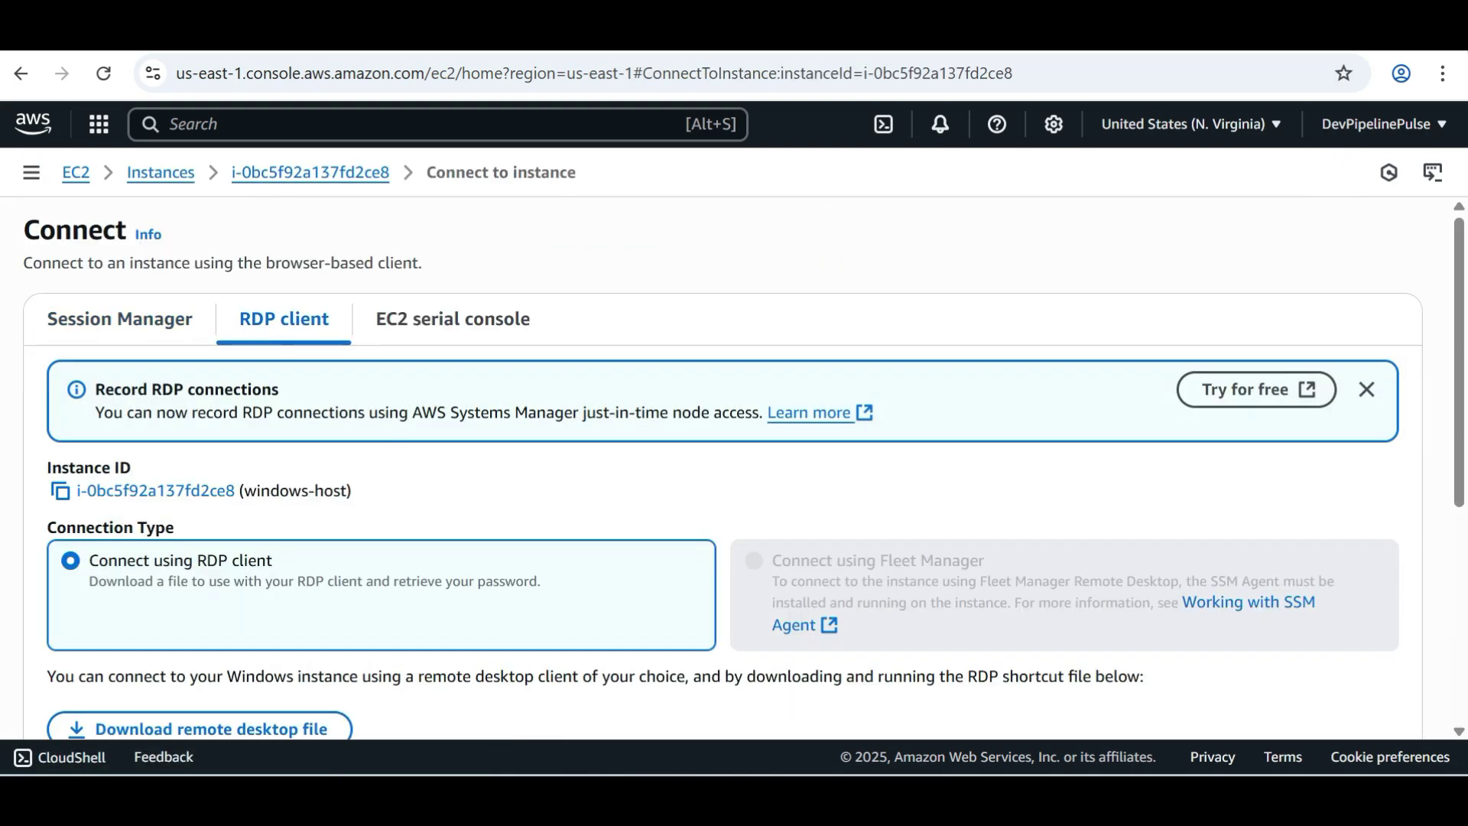
scroll(436, 481, "down", 3)
scroll(436, 481, "up", 2)
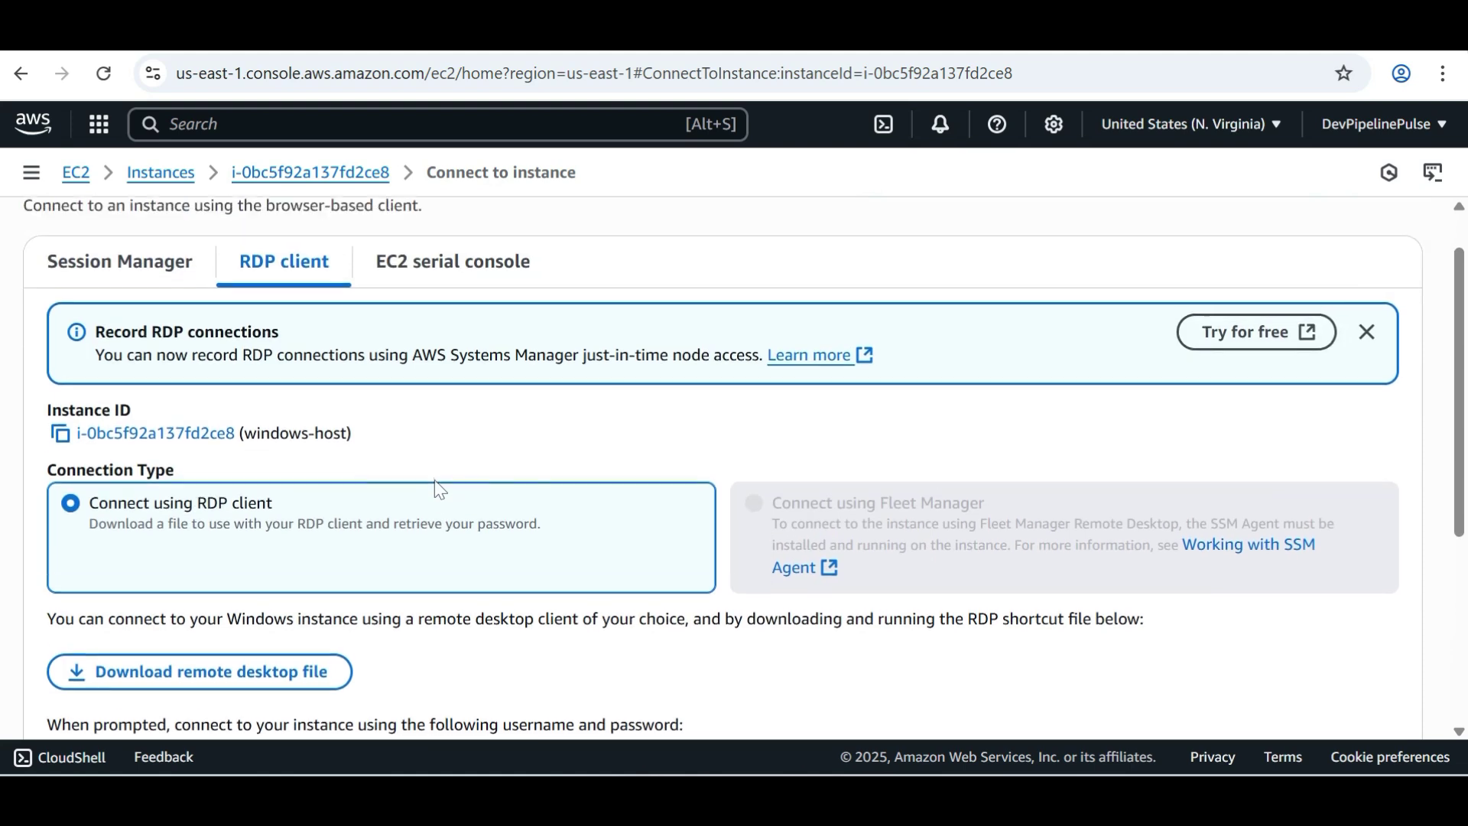
scroll(436, 482, "up", 1)
scroll(443, 459, "down", 1)
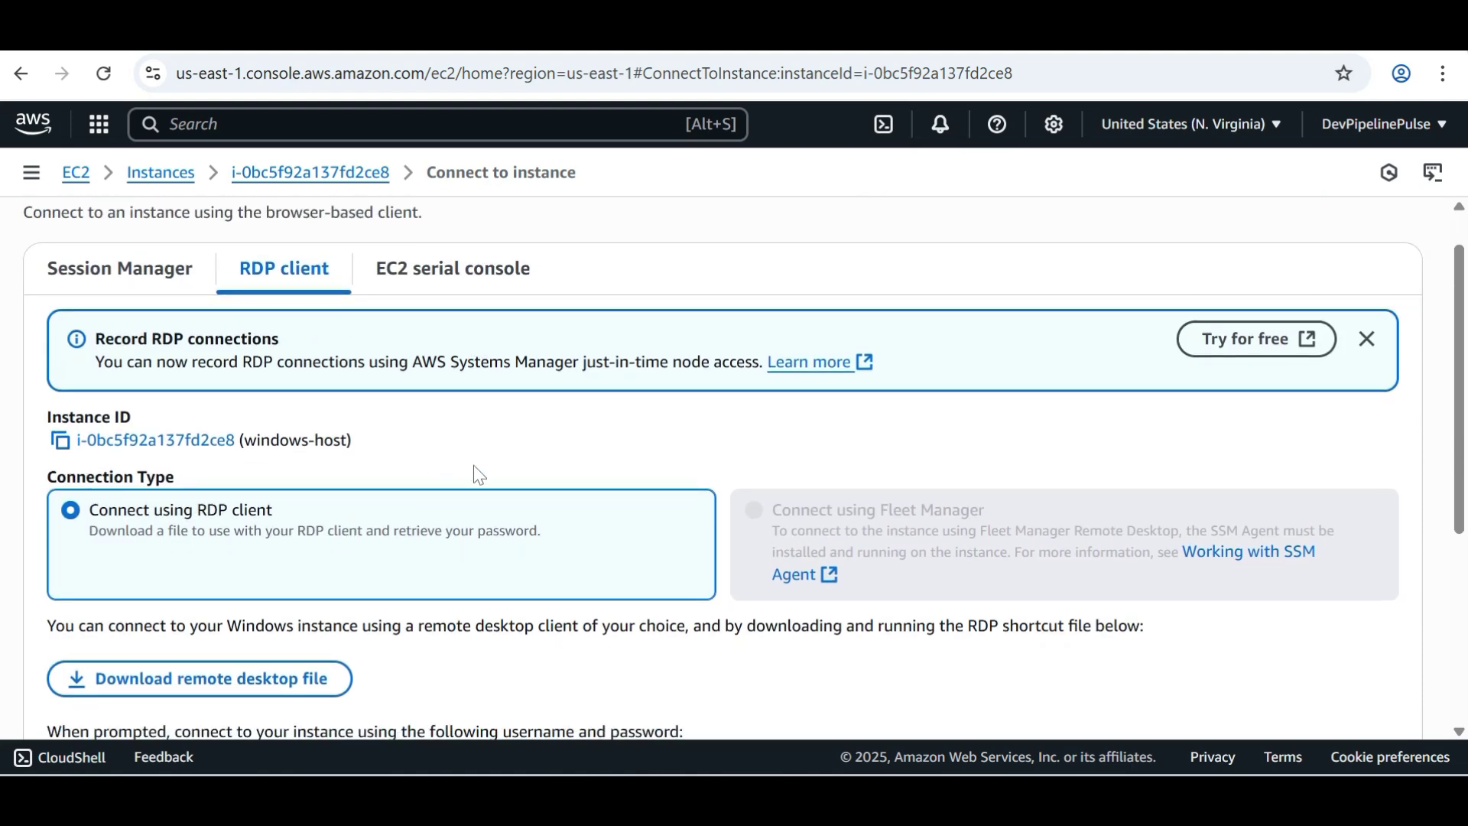
scroll(475, 612, "down", 2)
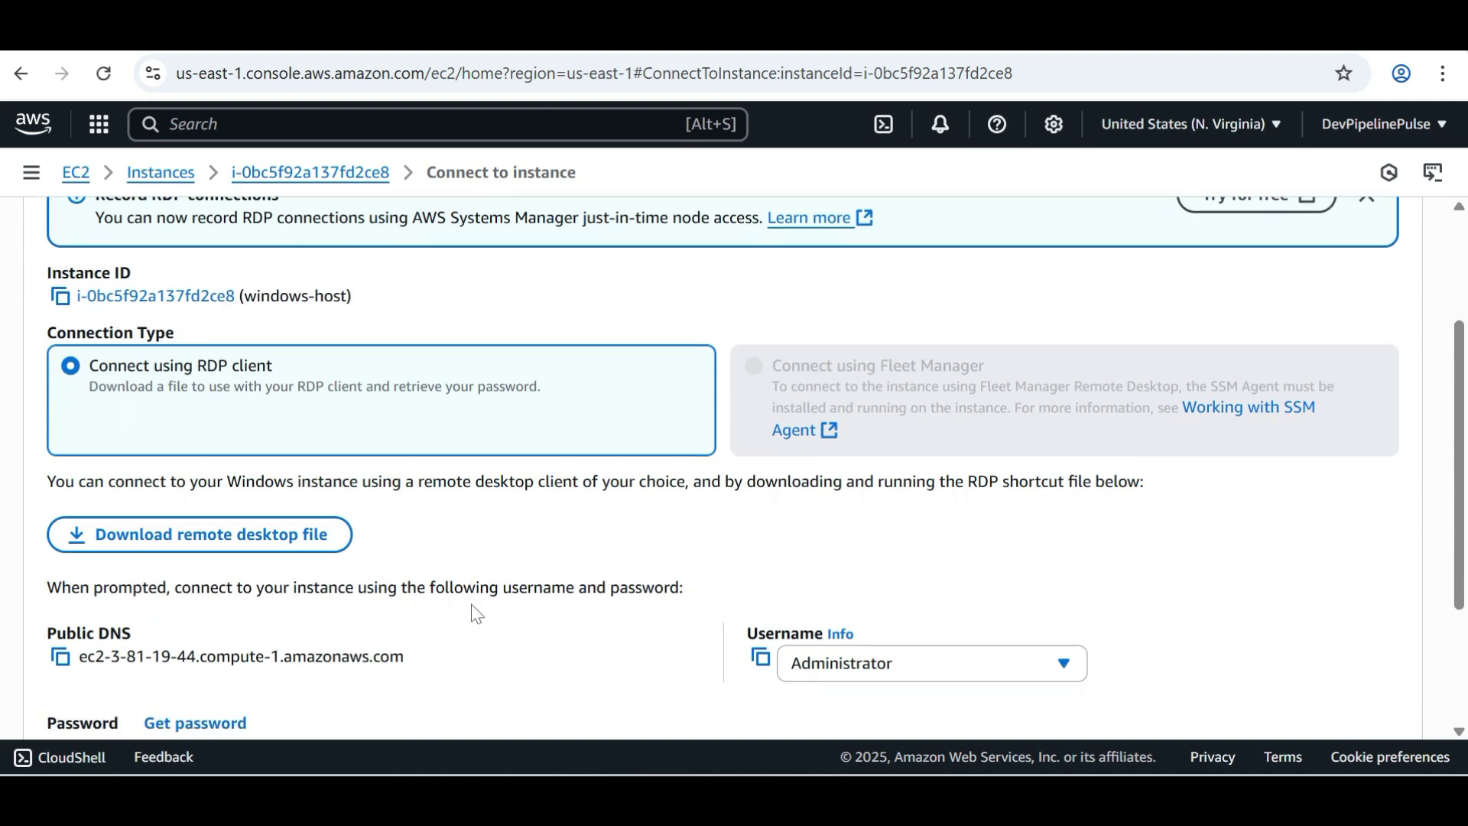
scroll(477, 614, "down", 1)
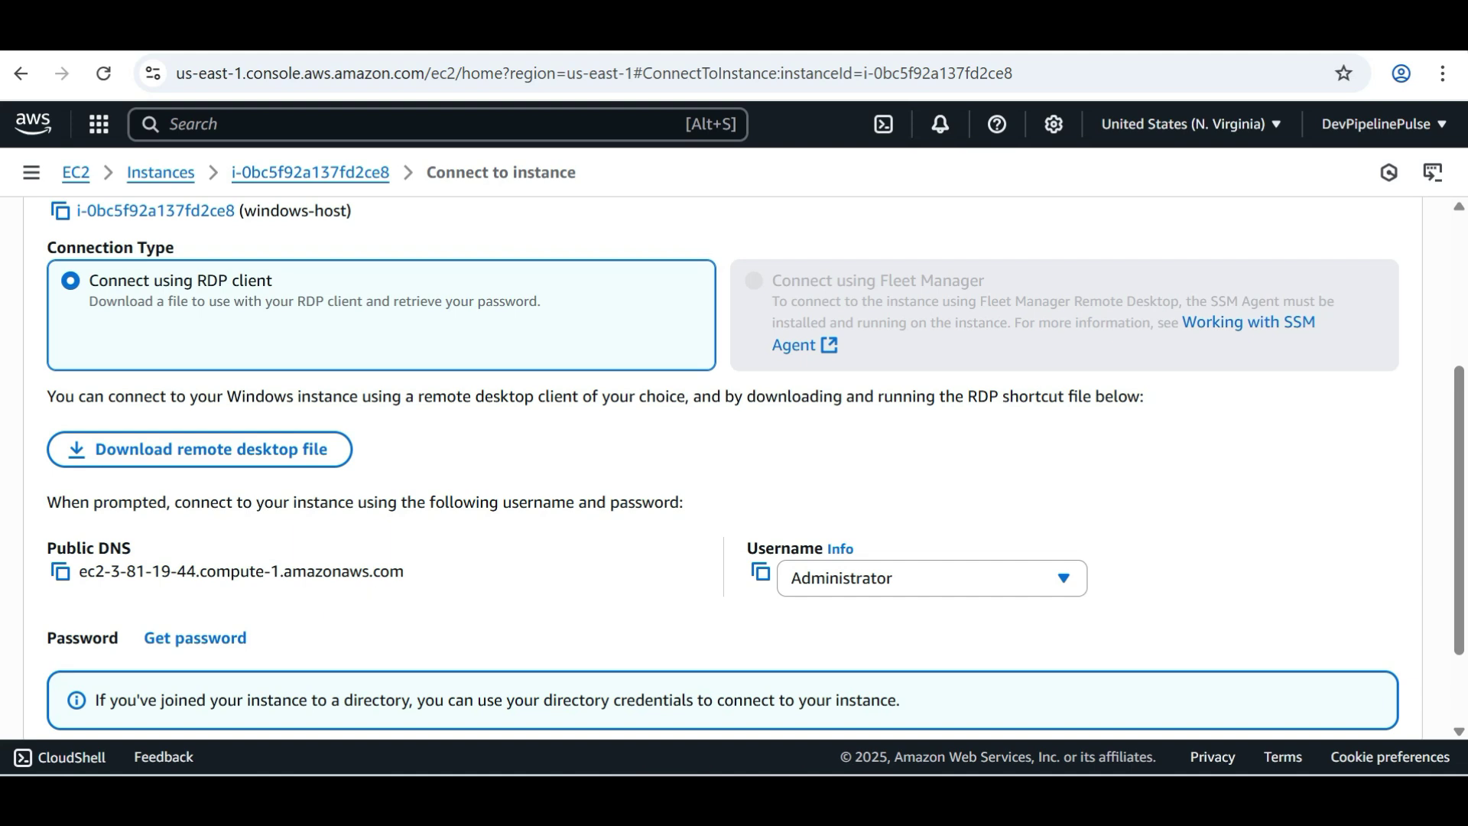
scroll(608, 616, "down", 2)
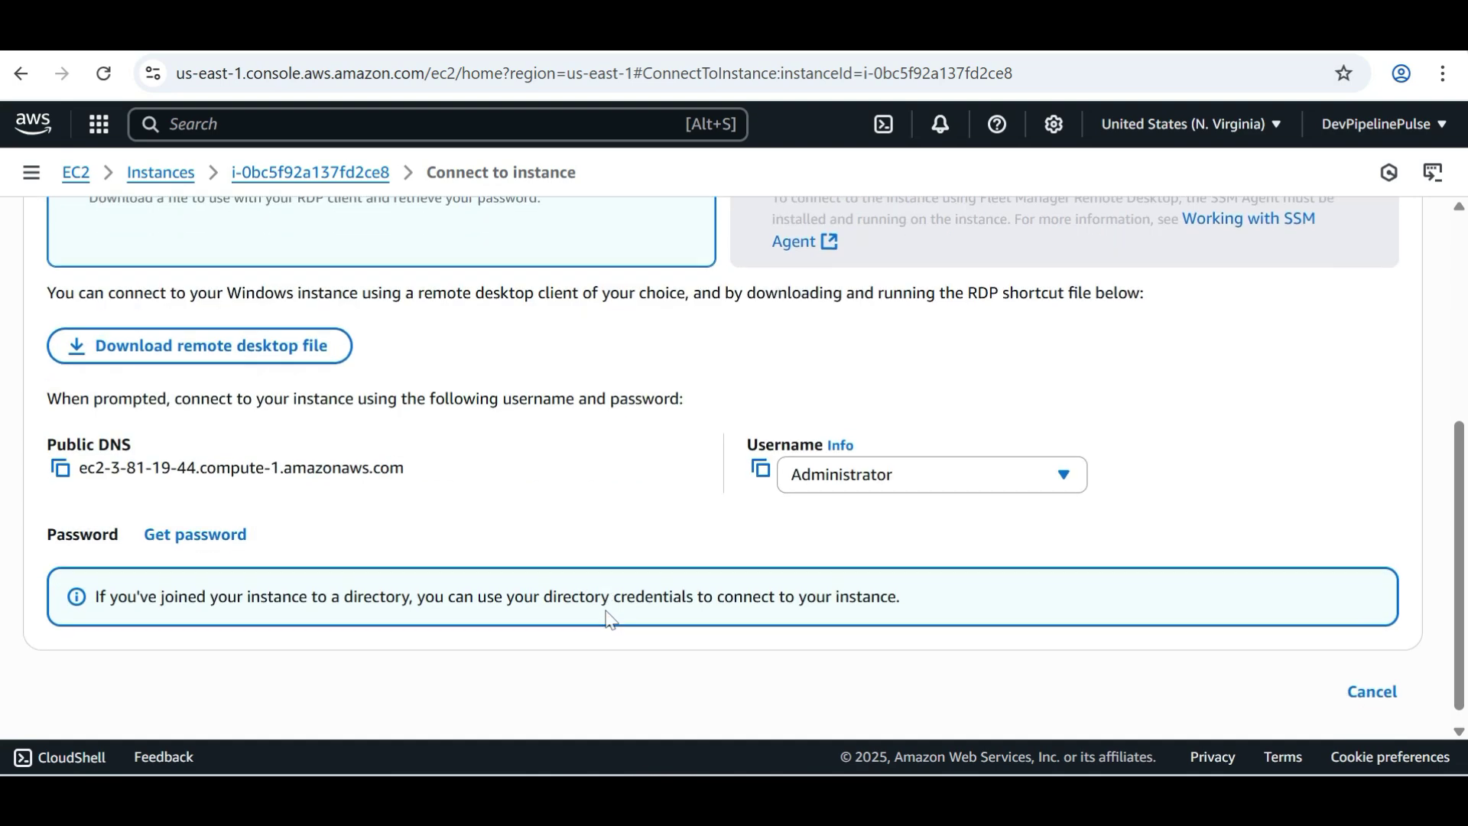
Upload windows.pem to decrypt the Administrator password, then select the password for copying.
left_click(195, 538)
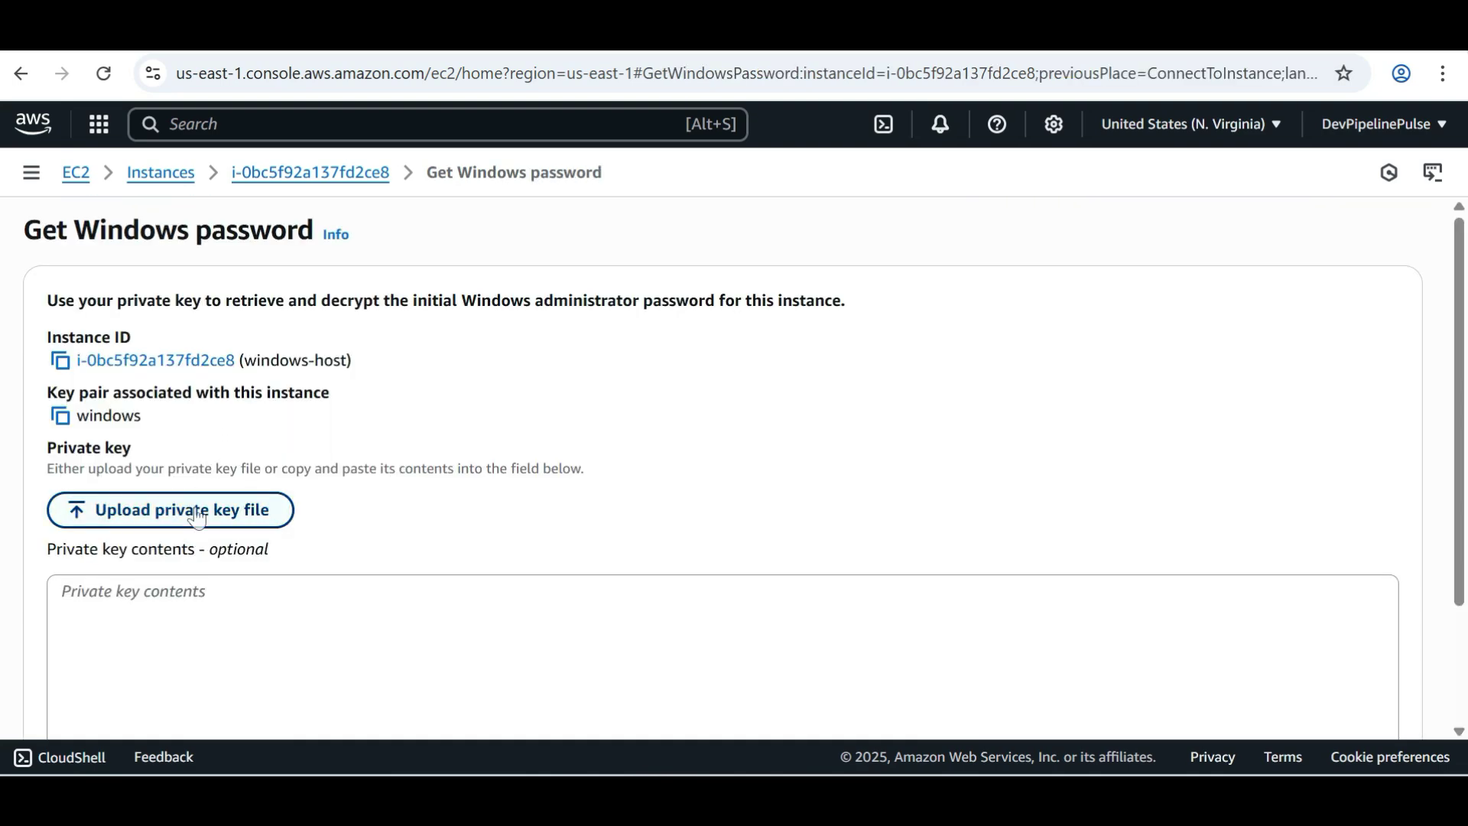
left_click(200, 517)
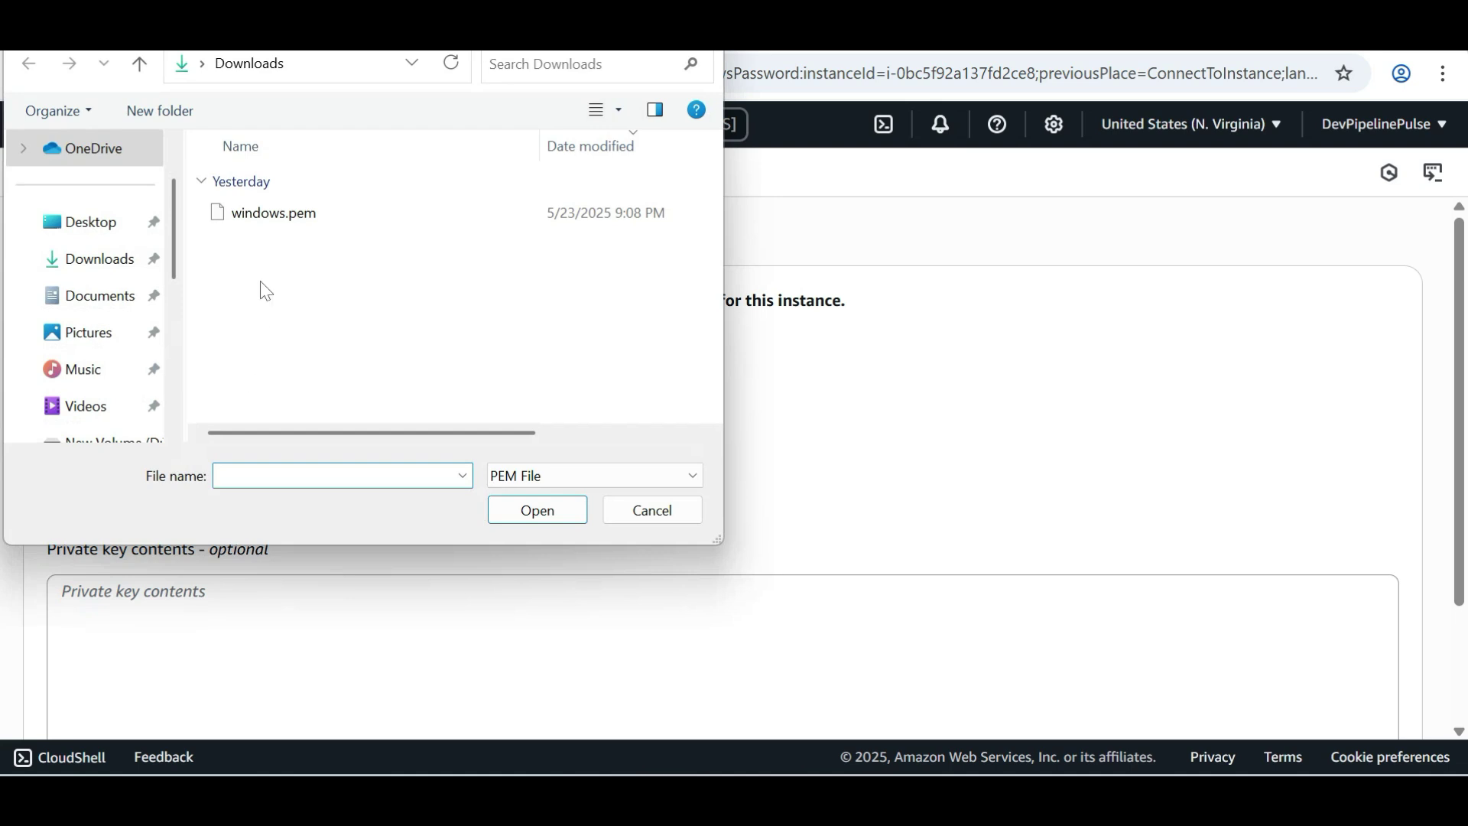
left_click(269, 216)
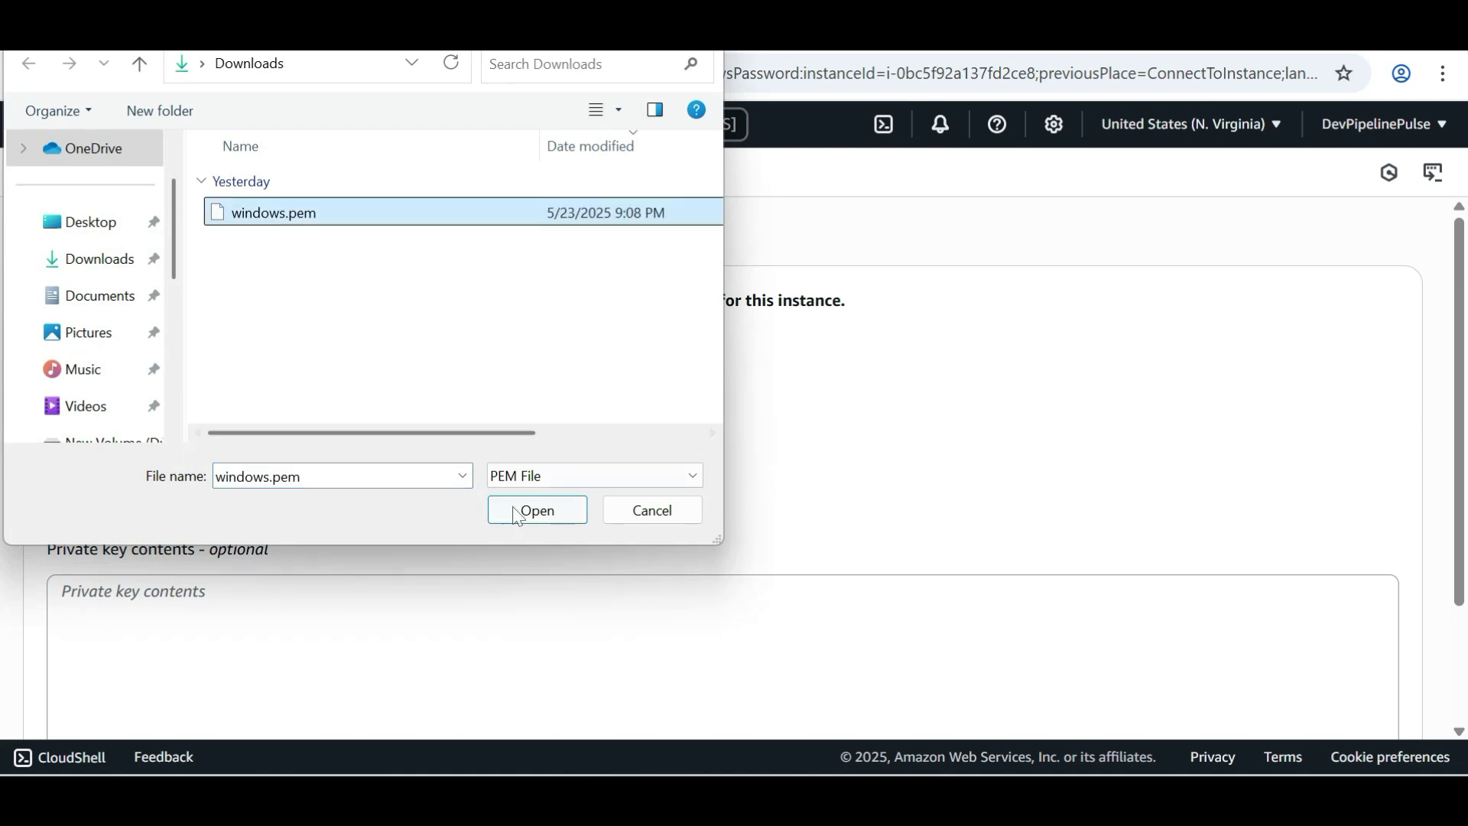
left_click(535, 509)
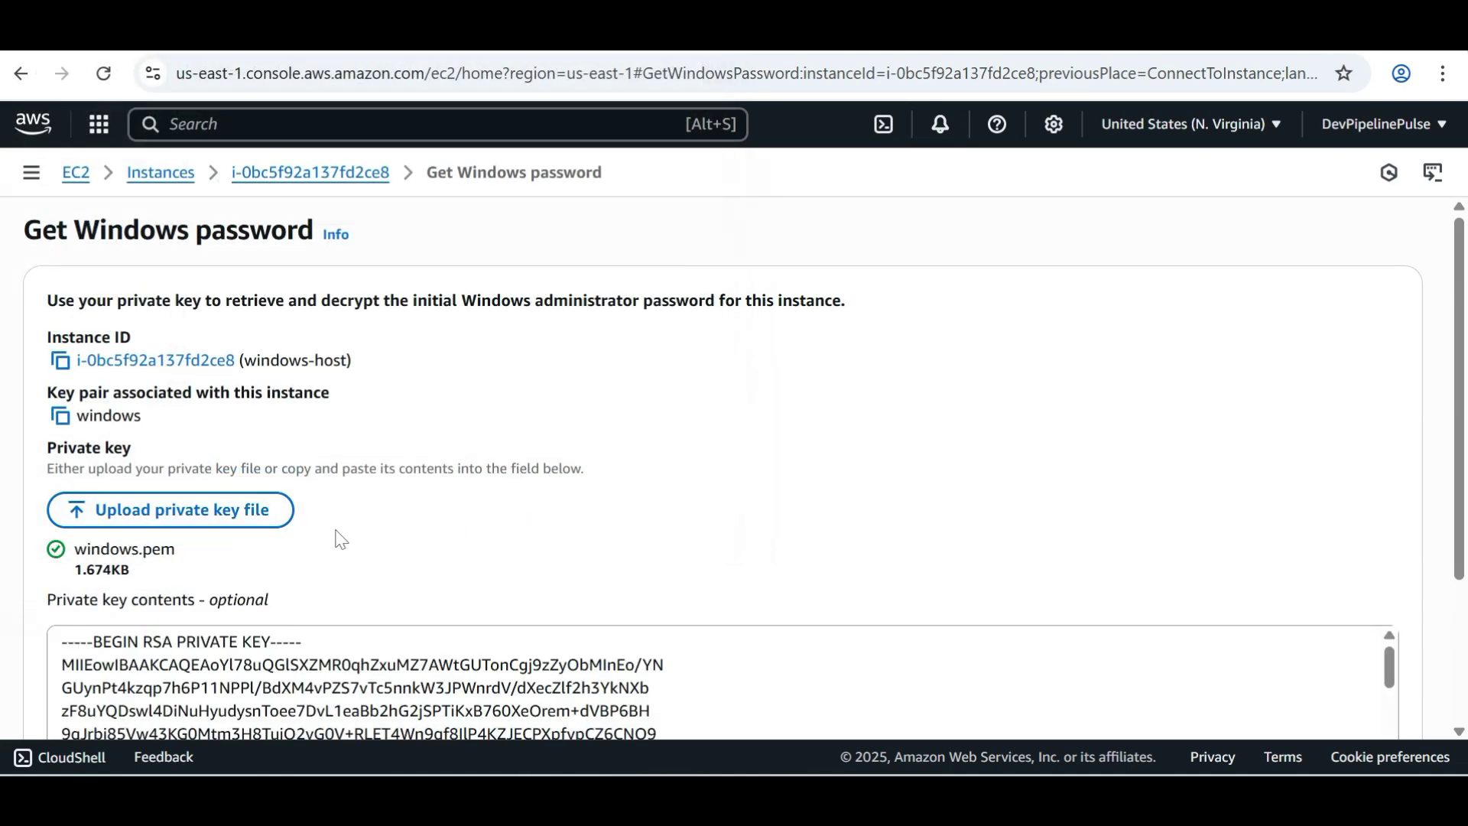
scroll(337, 535, "down", 6)
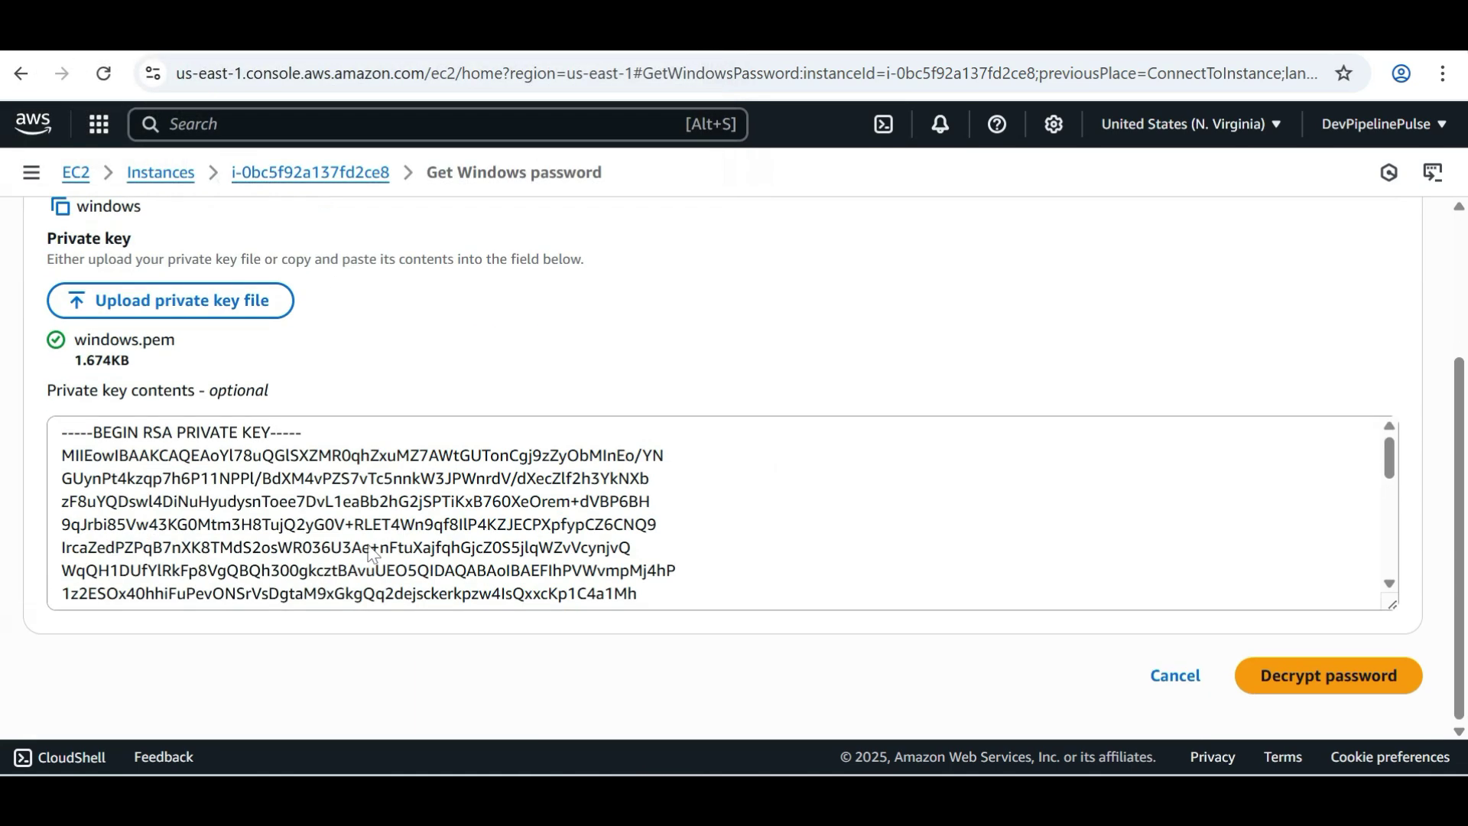
left_click(1300, 693)
scroll(746, 639, "down", 2)
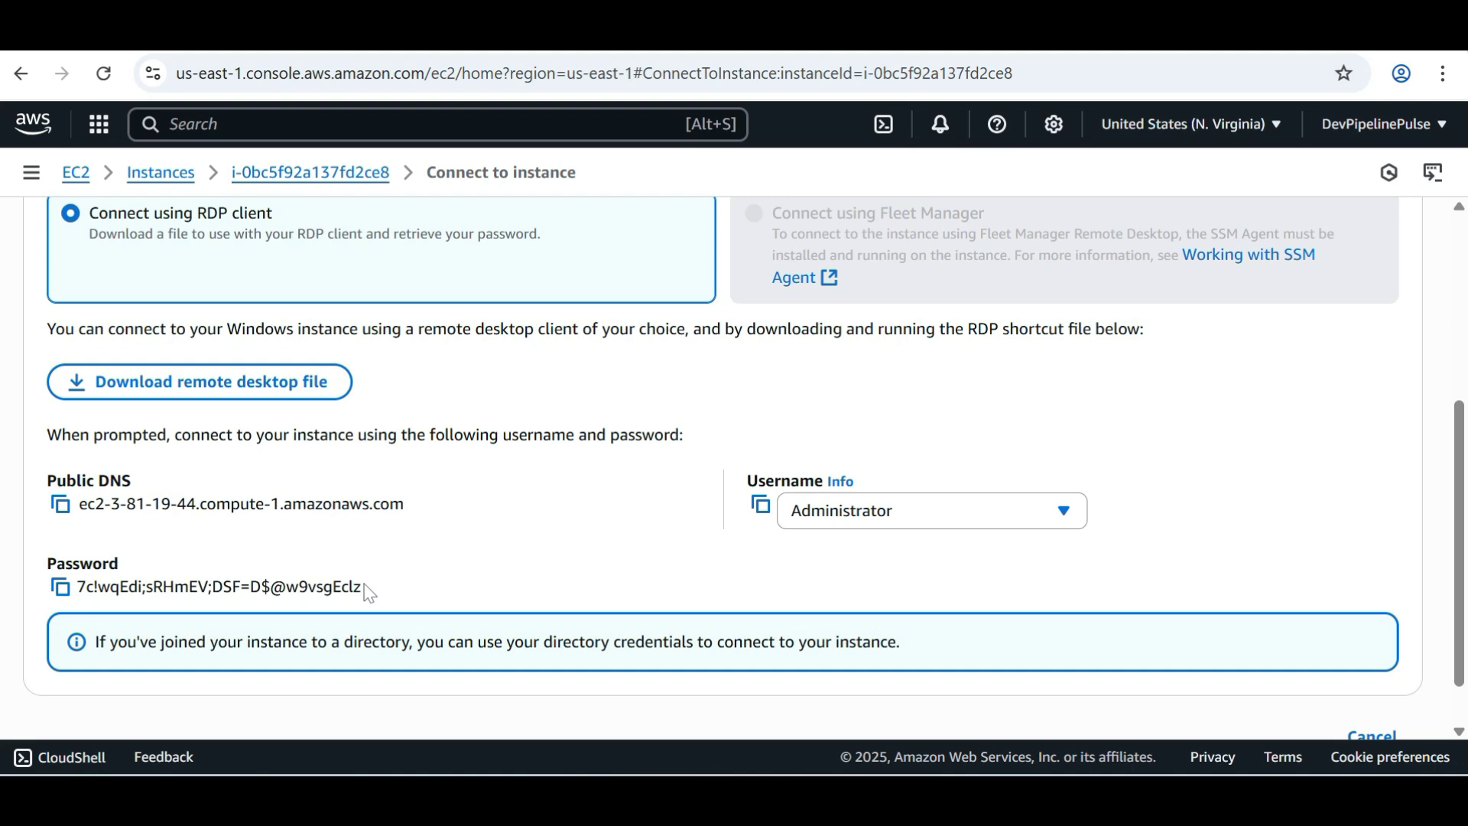
left_click_drag(365, 590, 81, 596)
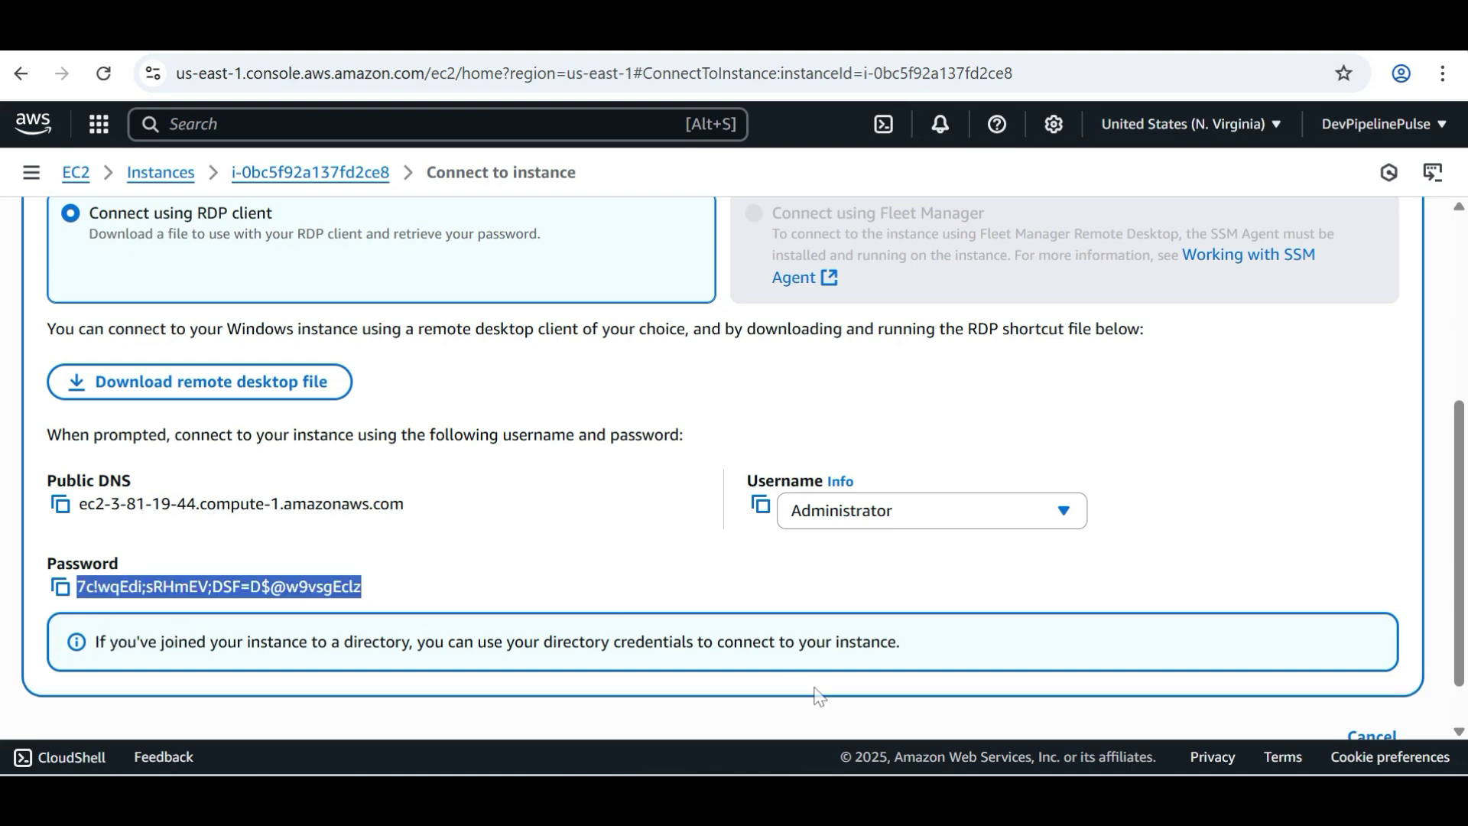
mouse_move(861, 799)
Search Windows for notepad, which opens a Bing web search for Notepad++.
left_click(402, 799)
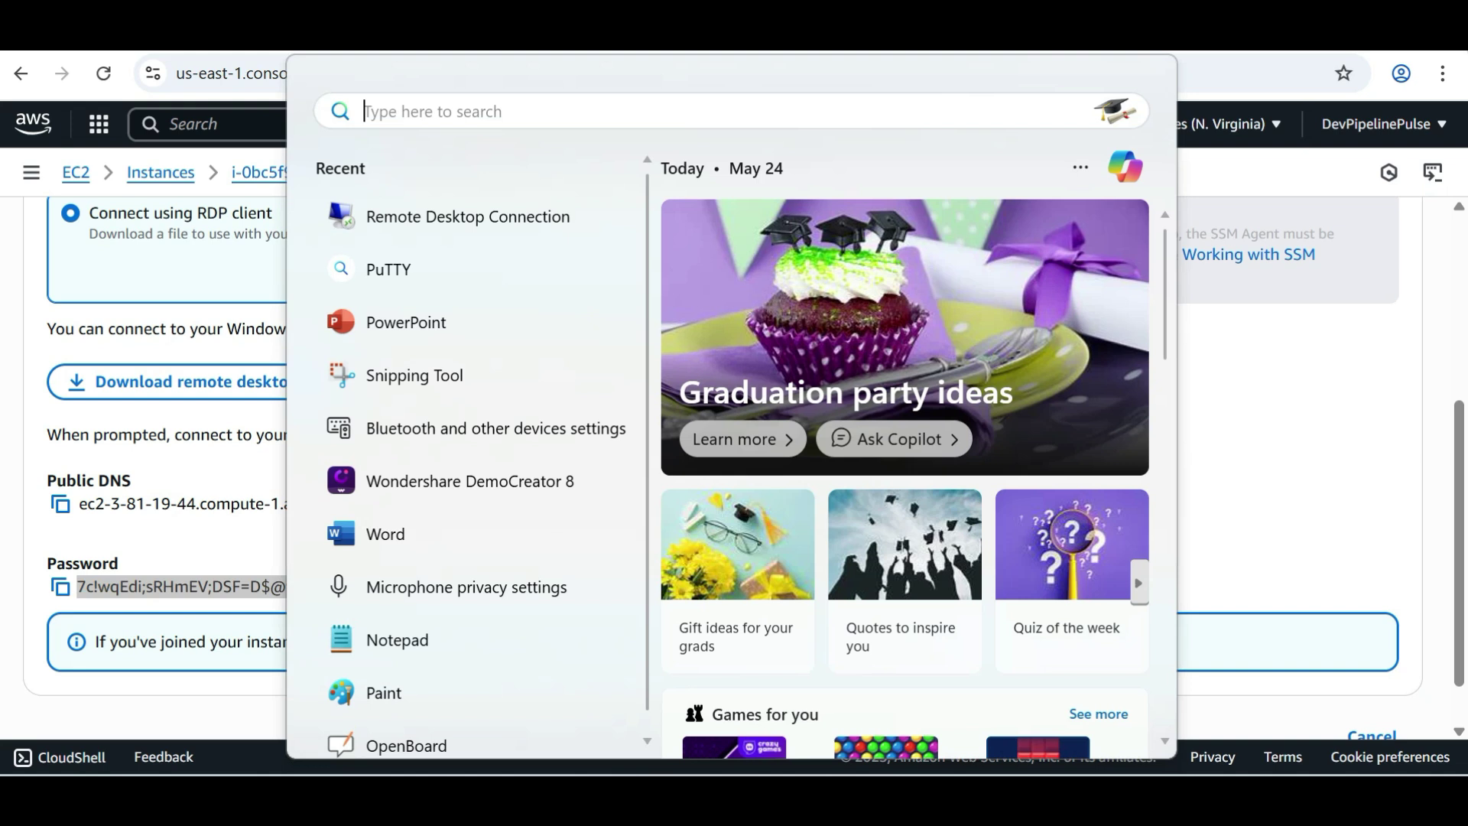
type("sti")
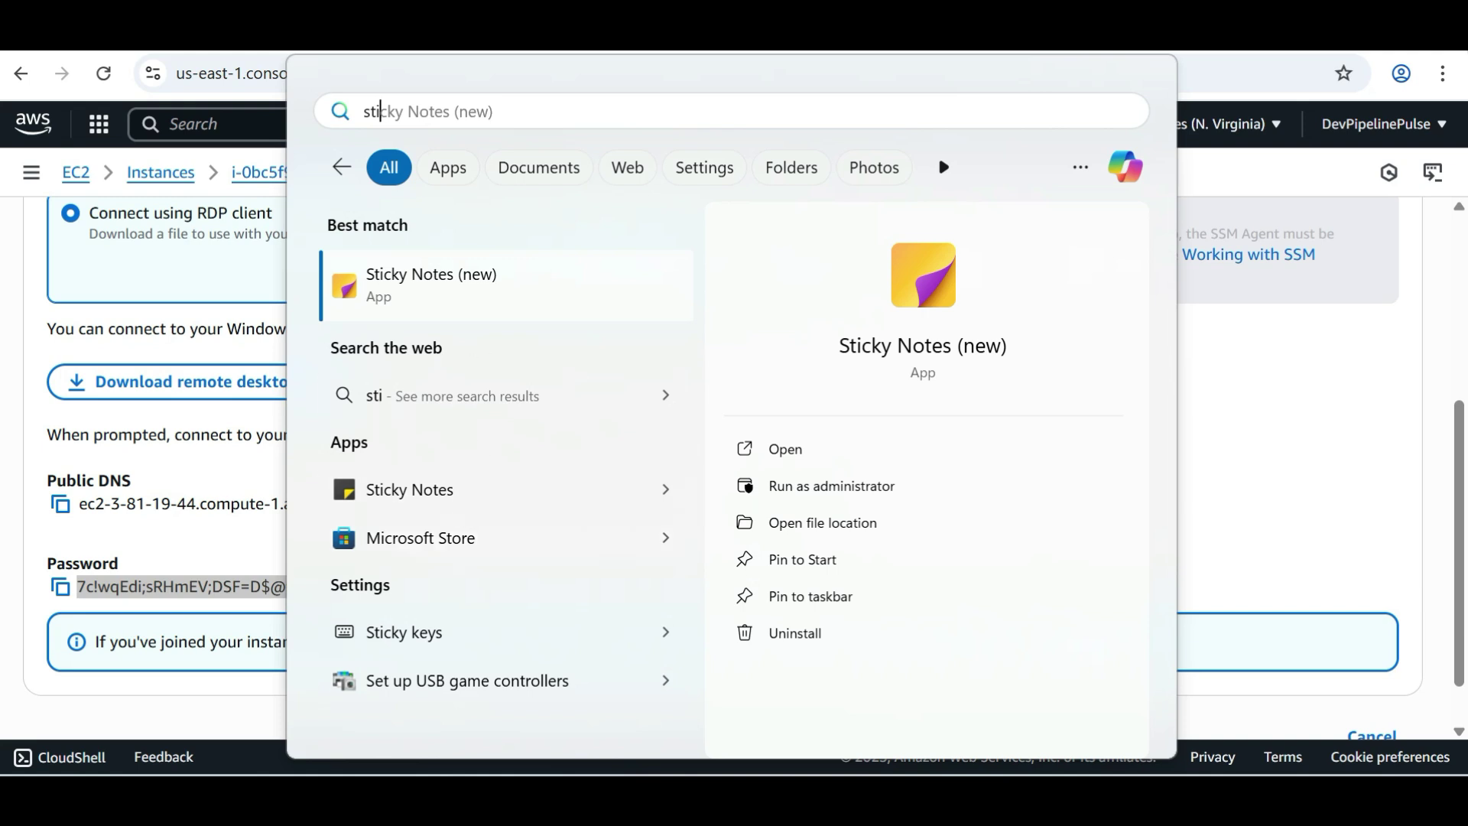
key("BackSpace")
key("BackSpace")
key("BackSpace")
type("note")
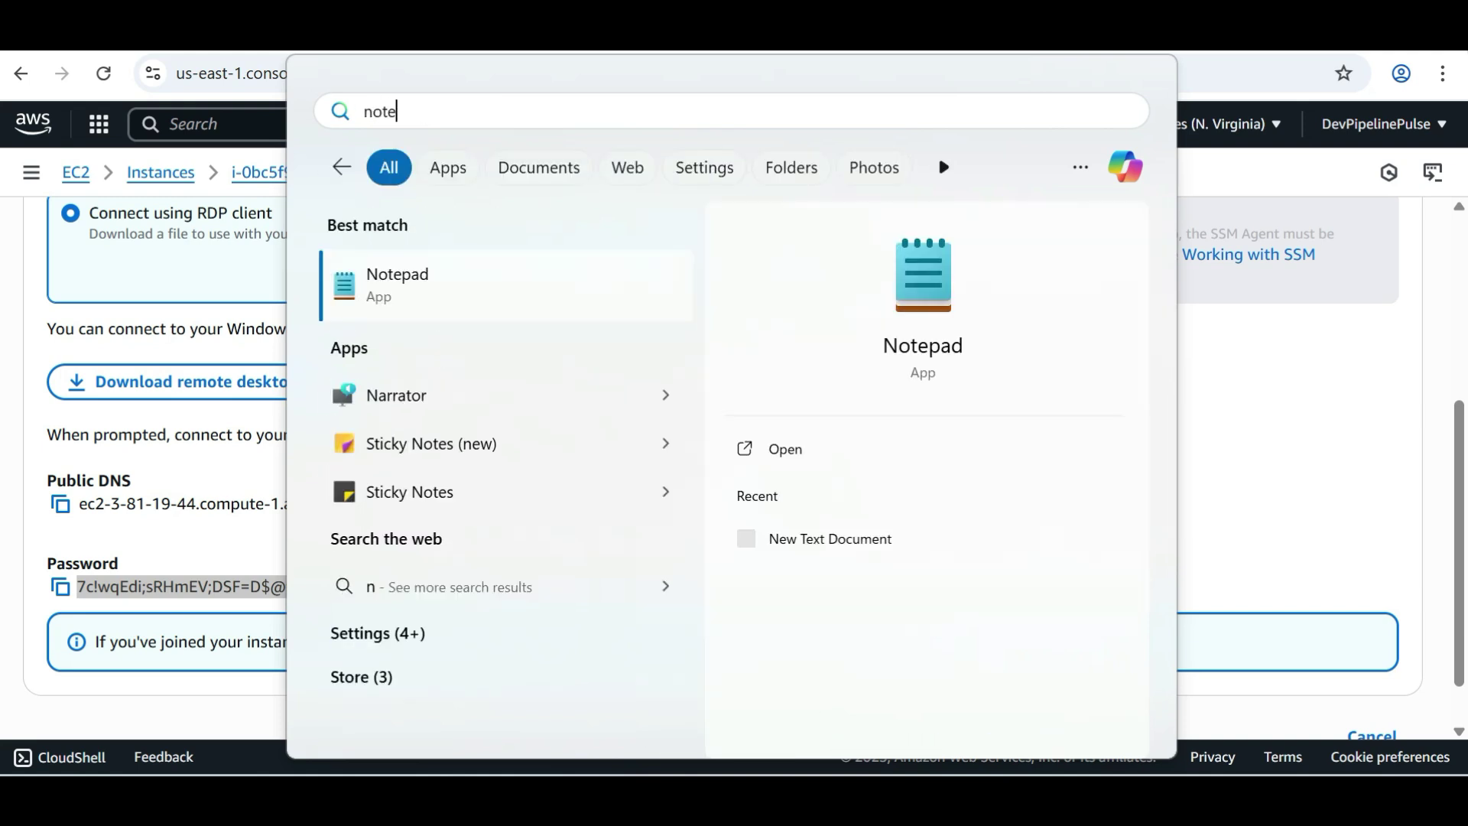
type("pad")
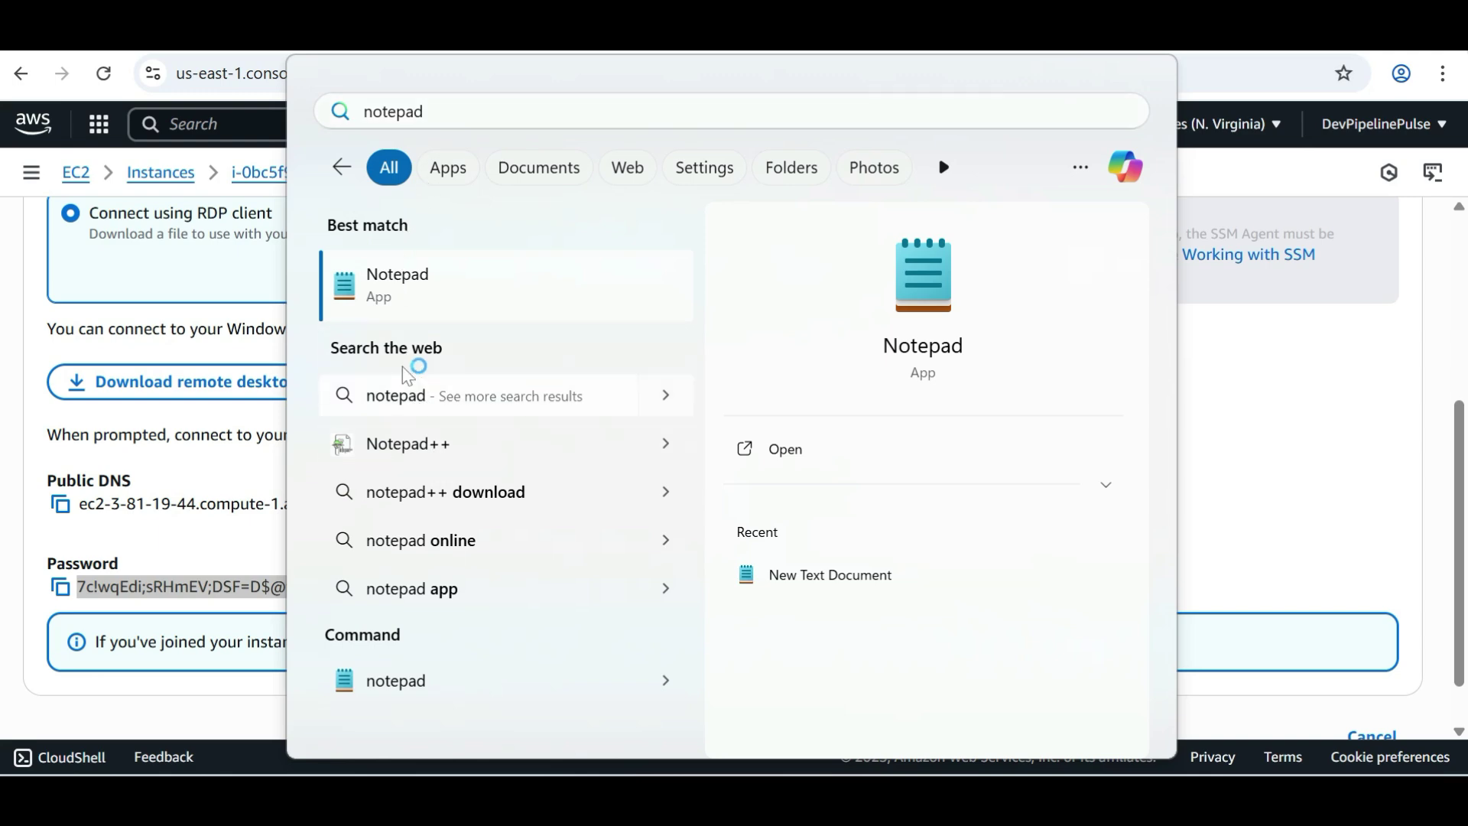
left_click(393, 443)
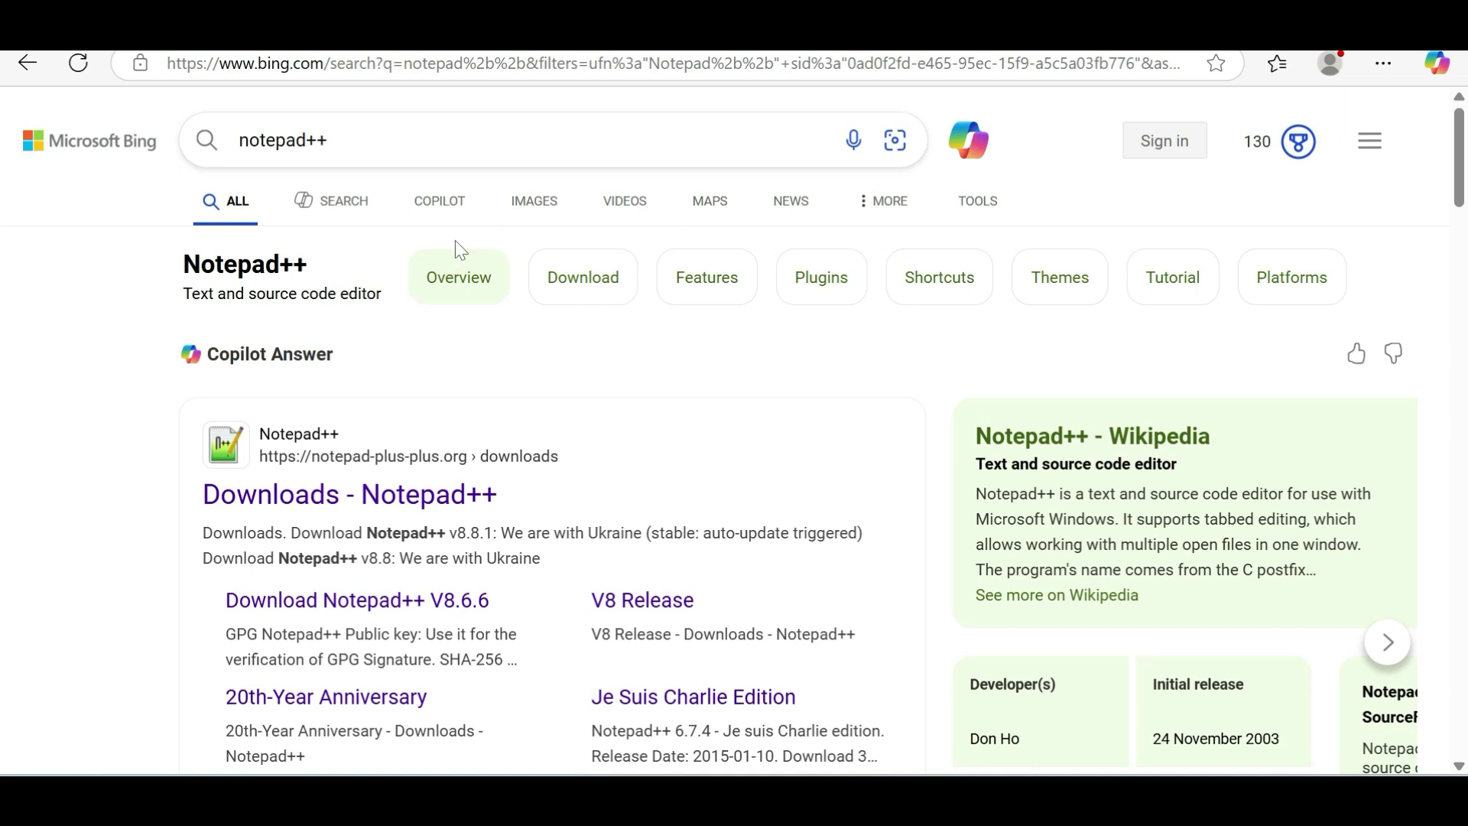
Launch Notepad and enter the decrypted Administrator password into the blank document.
key("super")
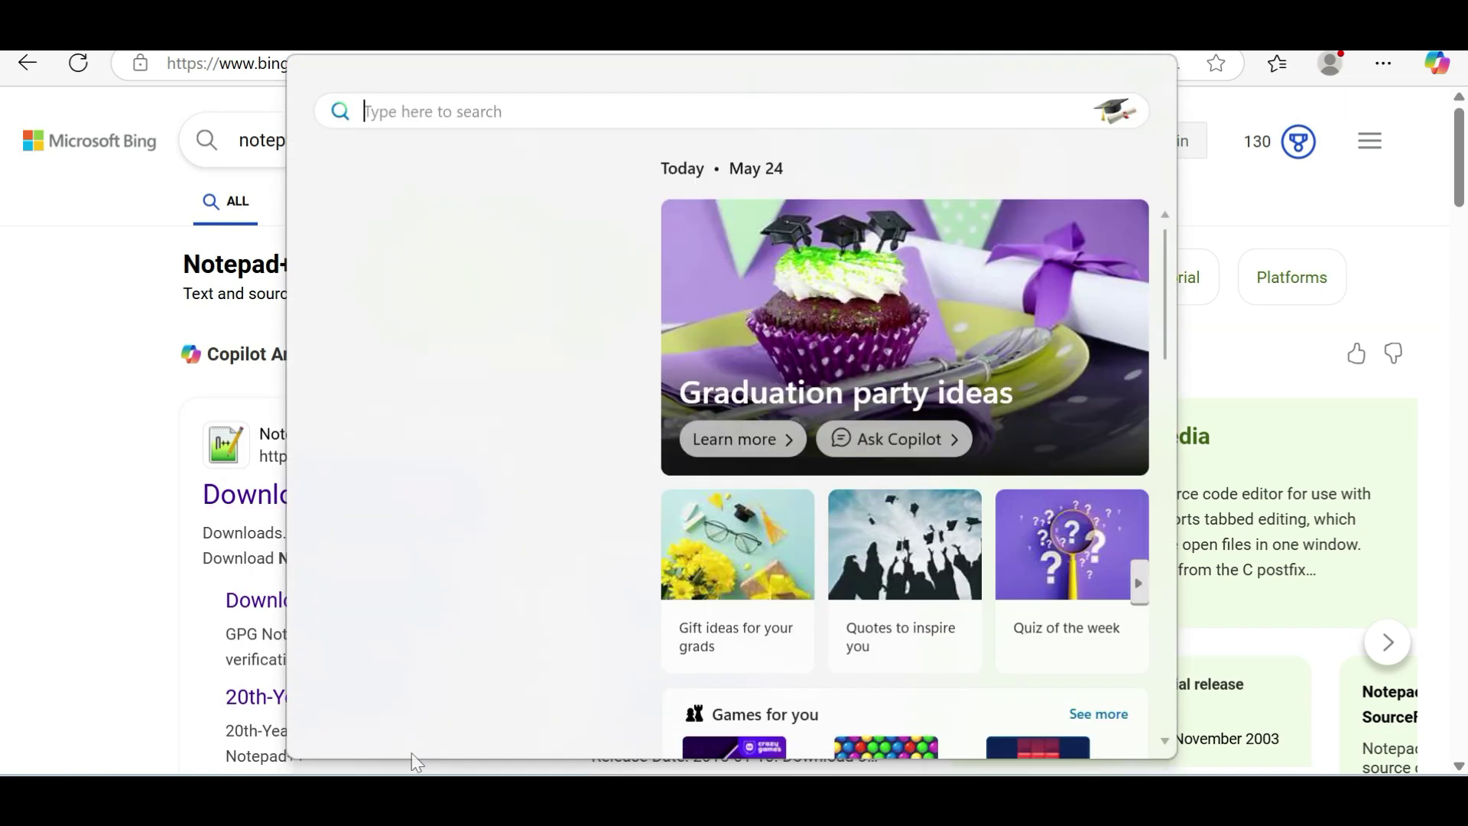
type("notepad")
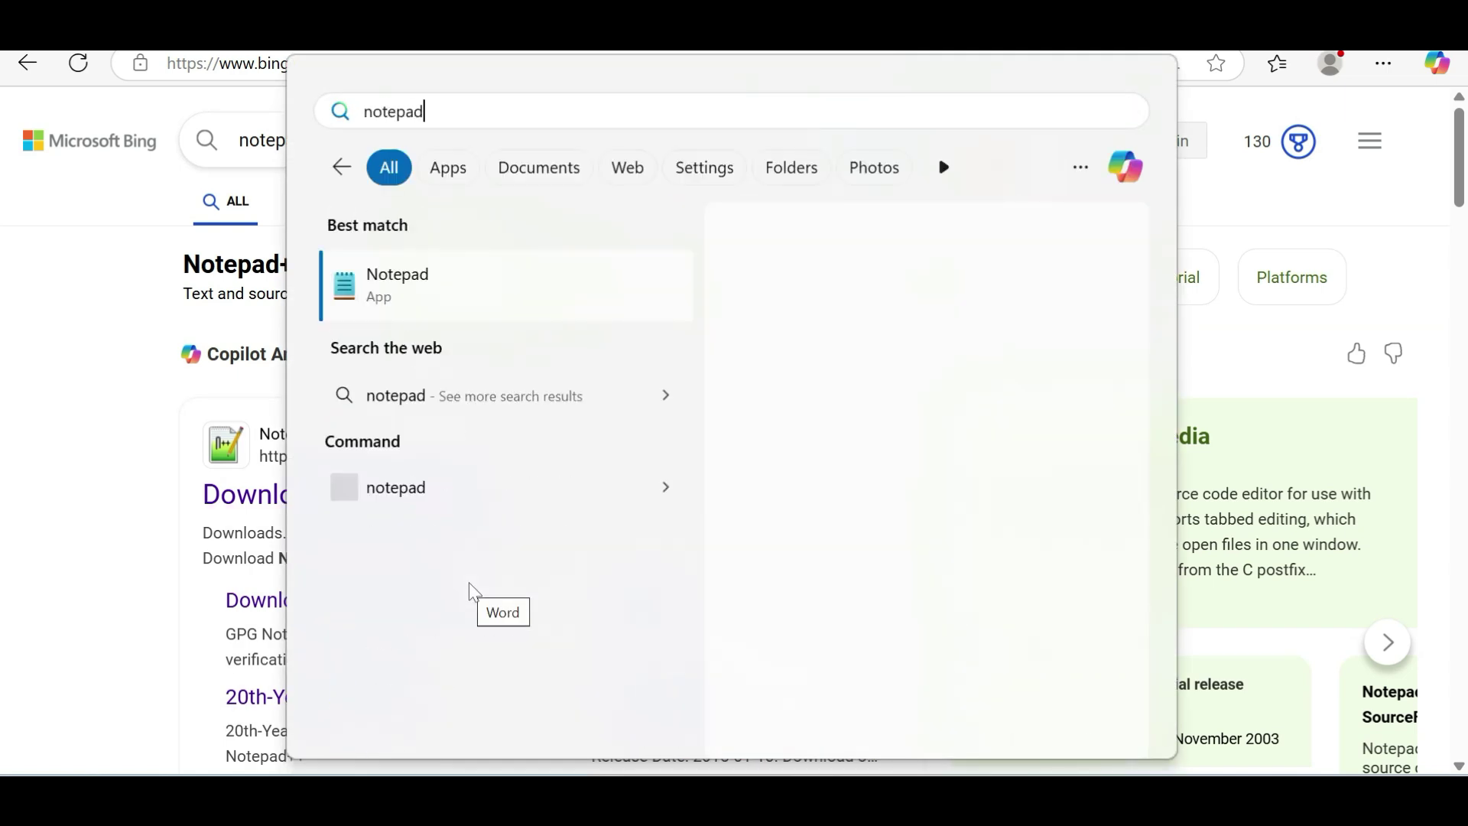
left_click(442, 300)
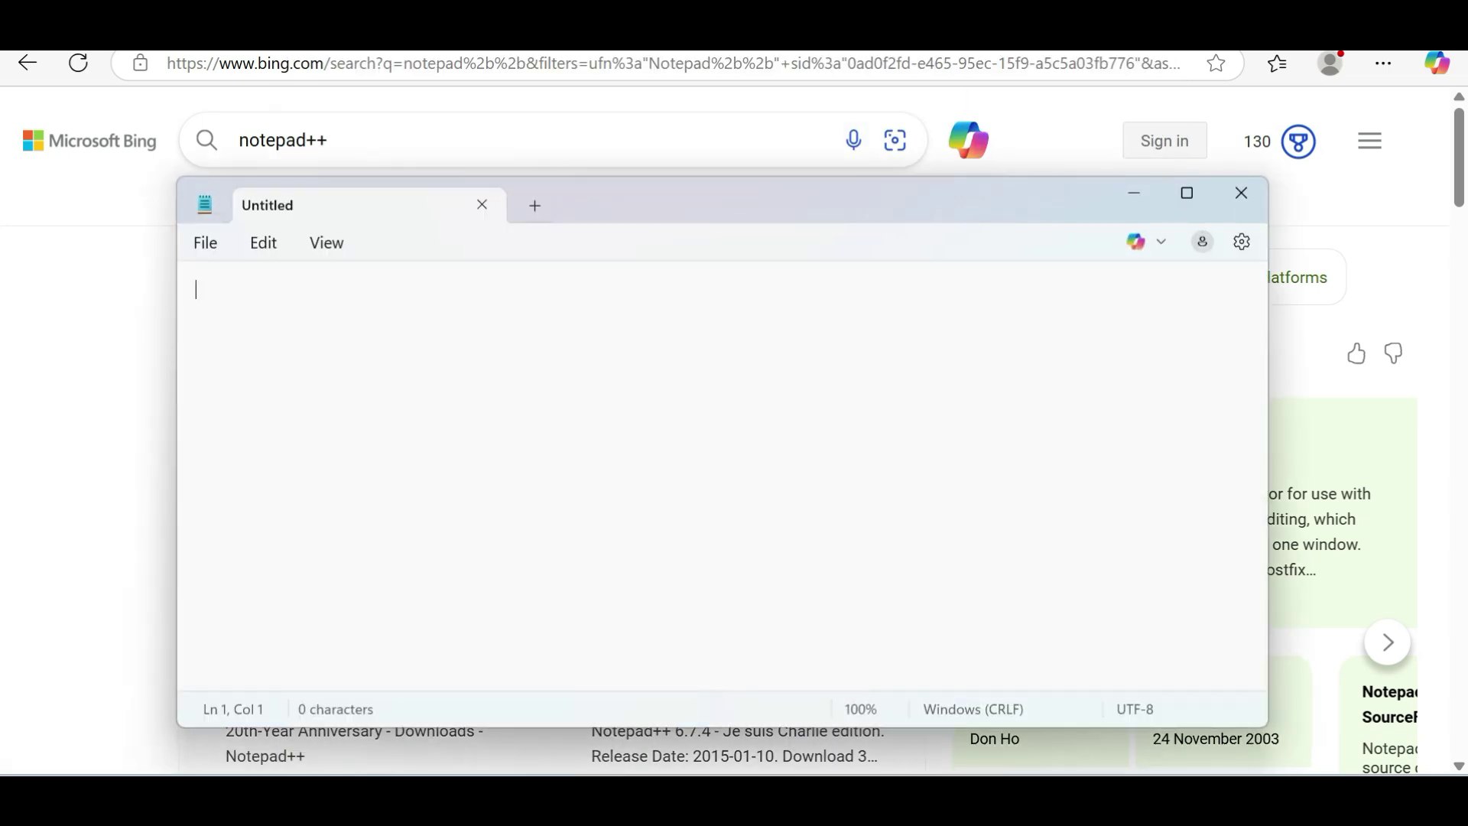
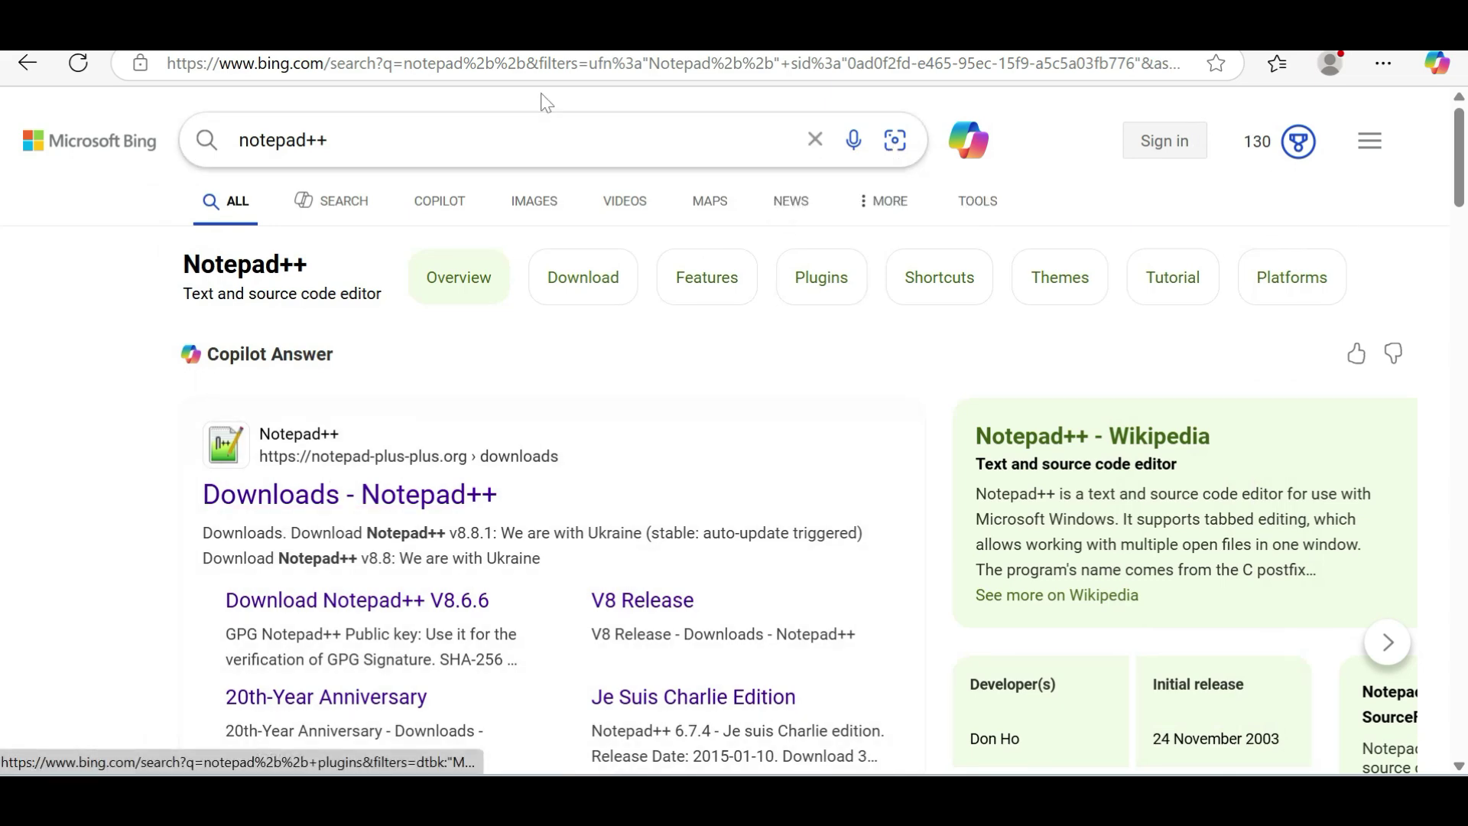
key("F11")
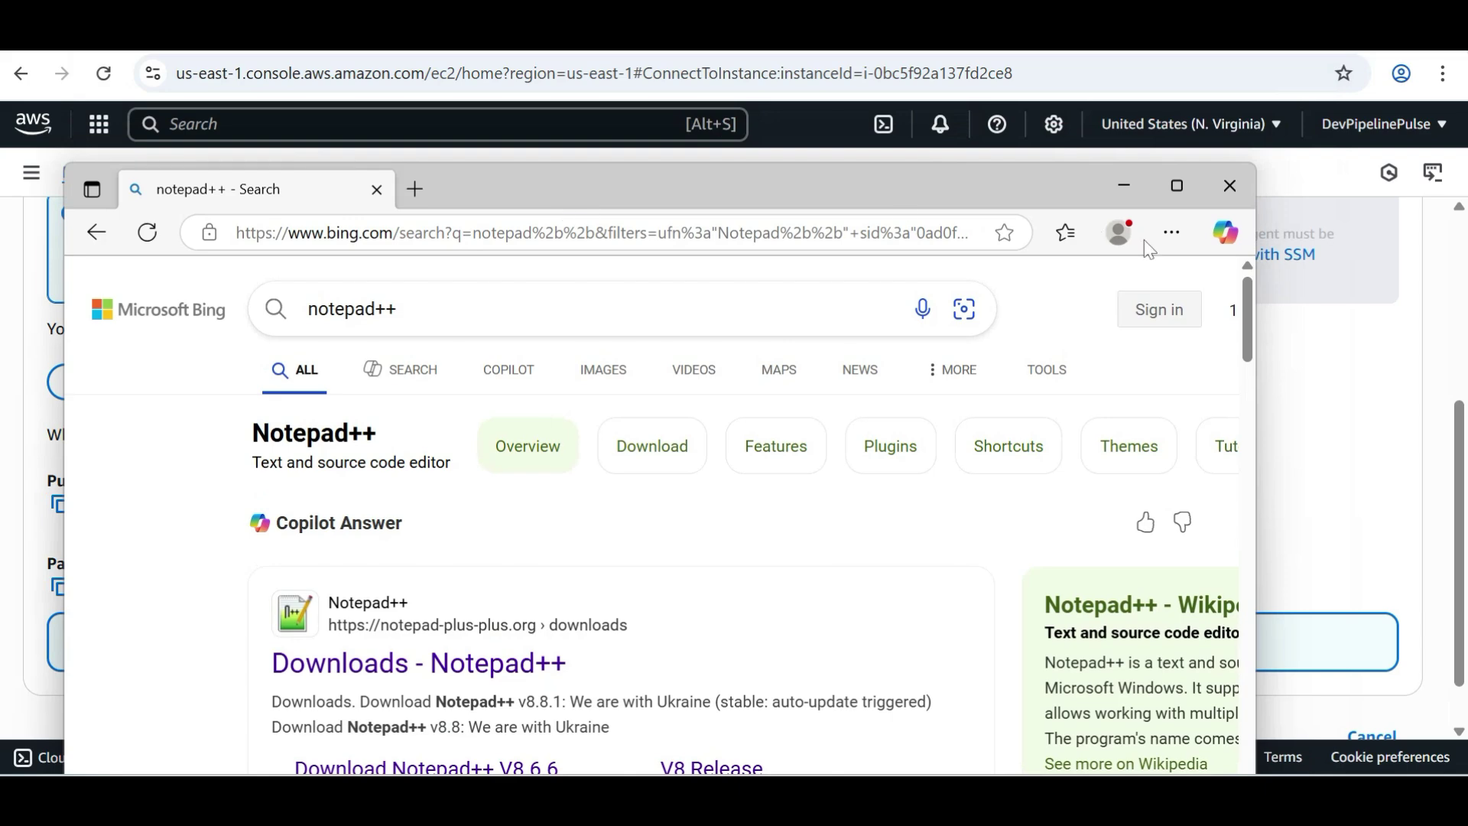
Close the Bing search window and scroll the Connect to instance page to windows-host's RDP details.
left_click(1229, 187)
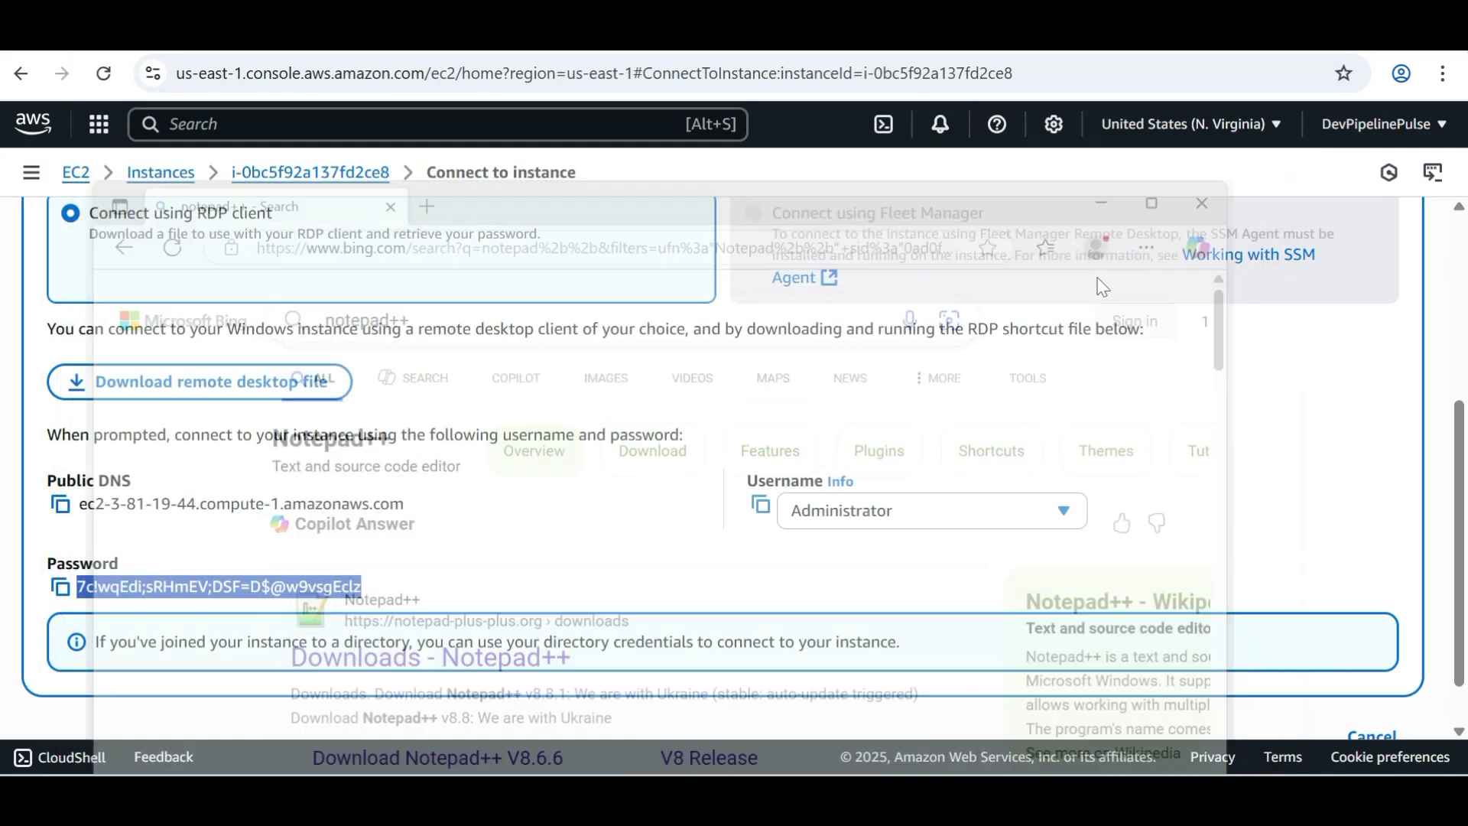
left_click(567, 552)
scroll(567, 552, "down", 1)
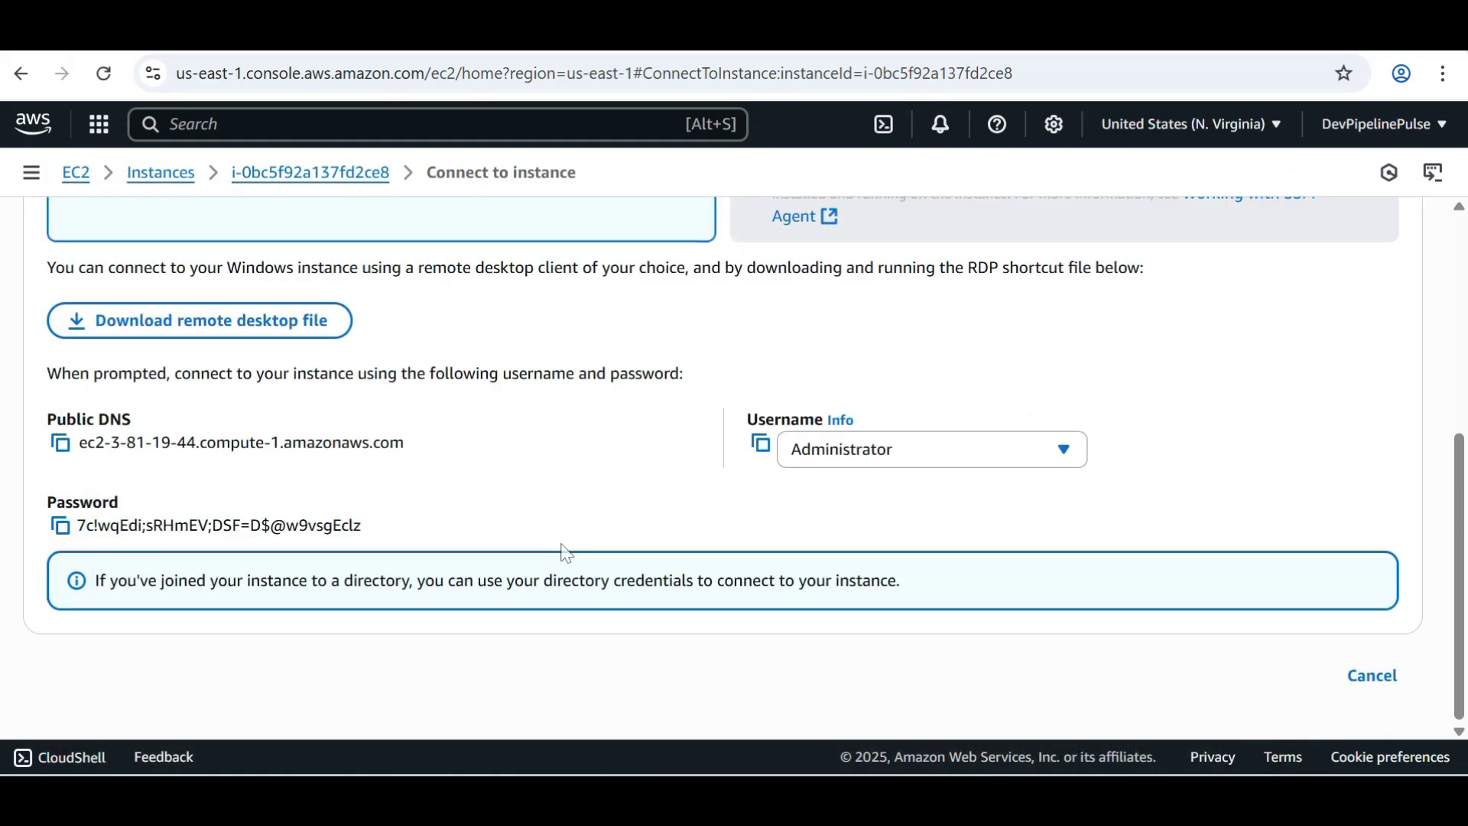
scroll(567, 552, "up", 2)
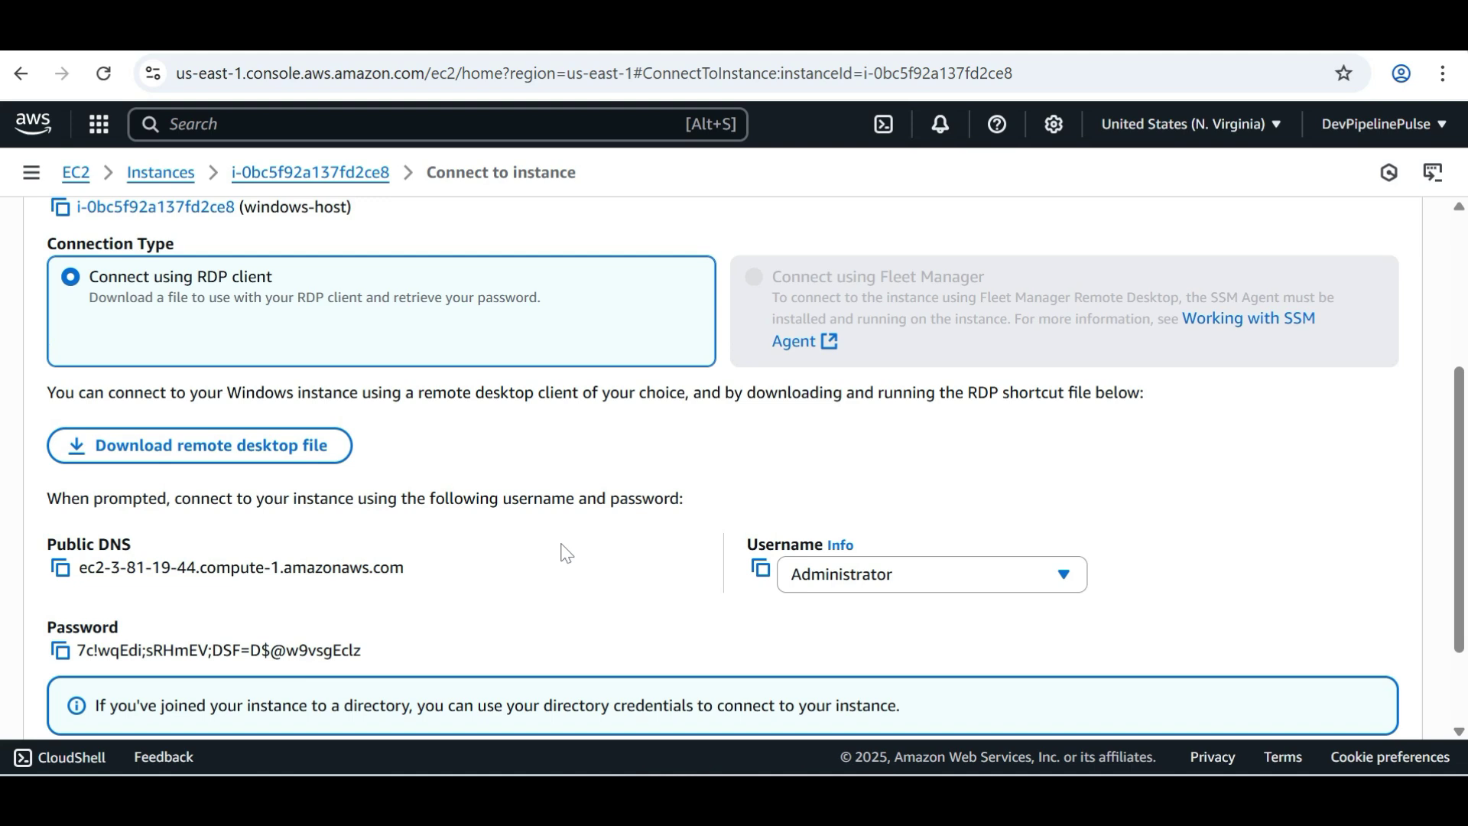
scroll(567, 552, "down", 1)
scroll(567, 552, "up", 1)
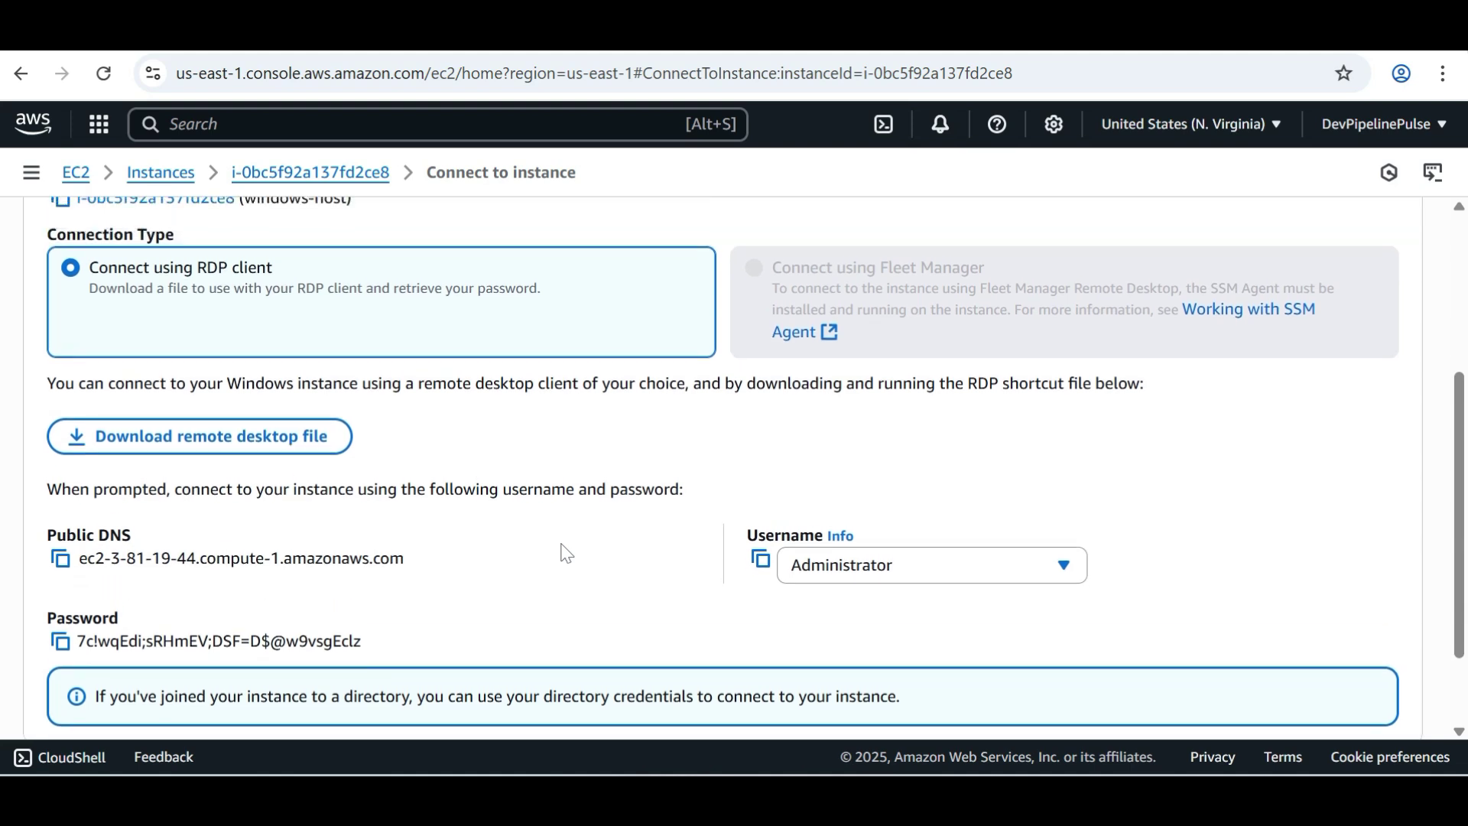
scroll(567, 552, "down", 1)
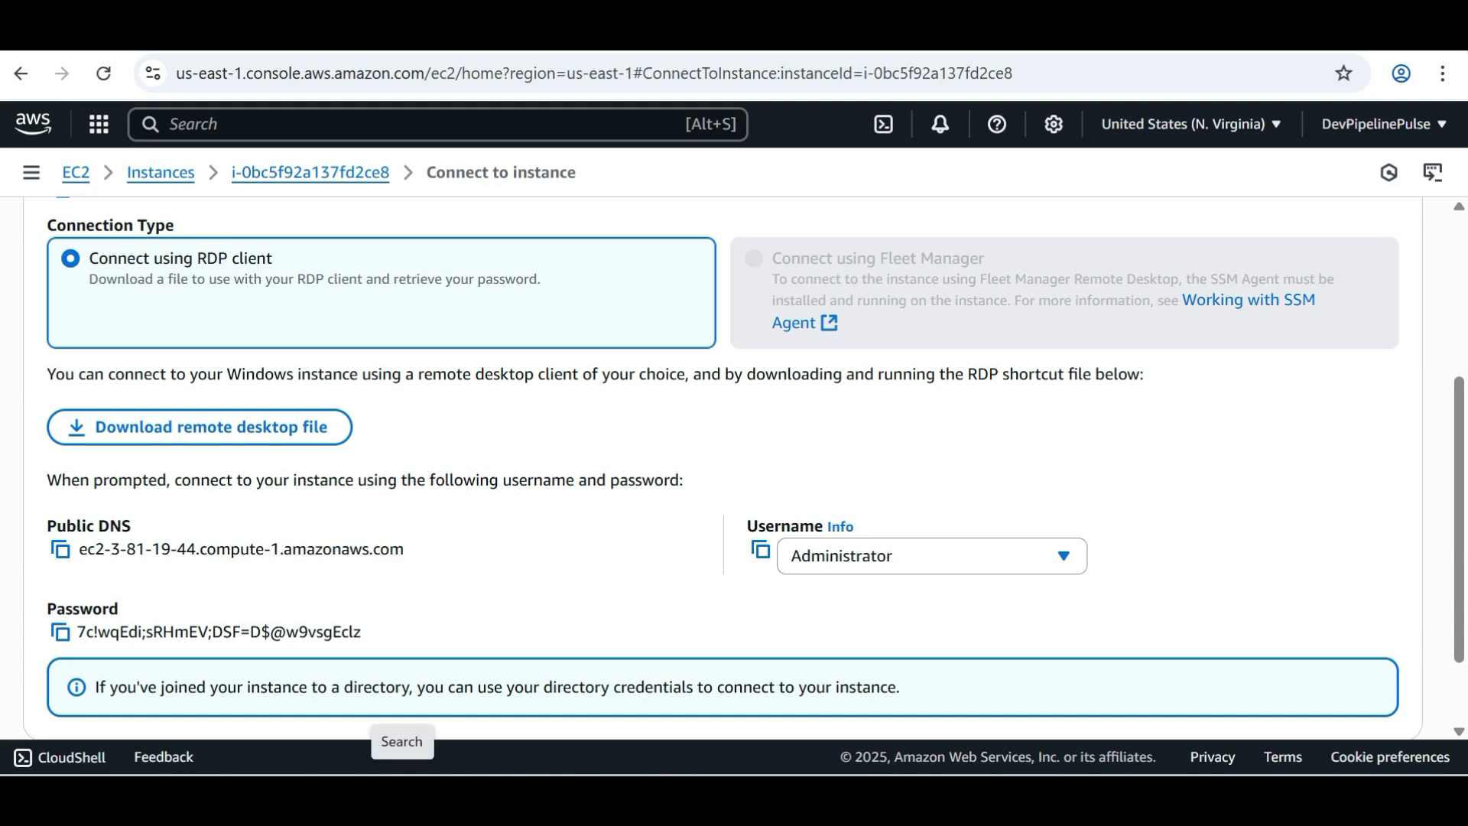
Launch Remote Desktop Connection, paste the public DNS ec2-3-81-19-44.compute-1.amazonaws.com as the computer, and connect.
left_click(402, 768)
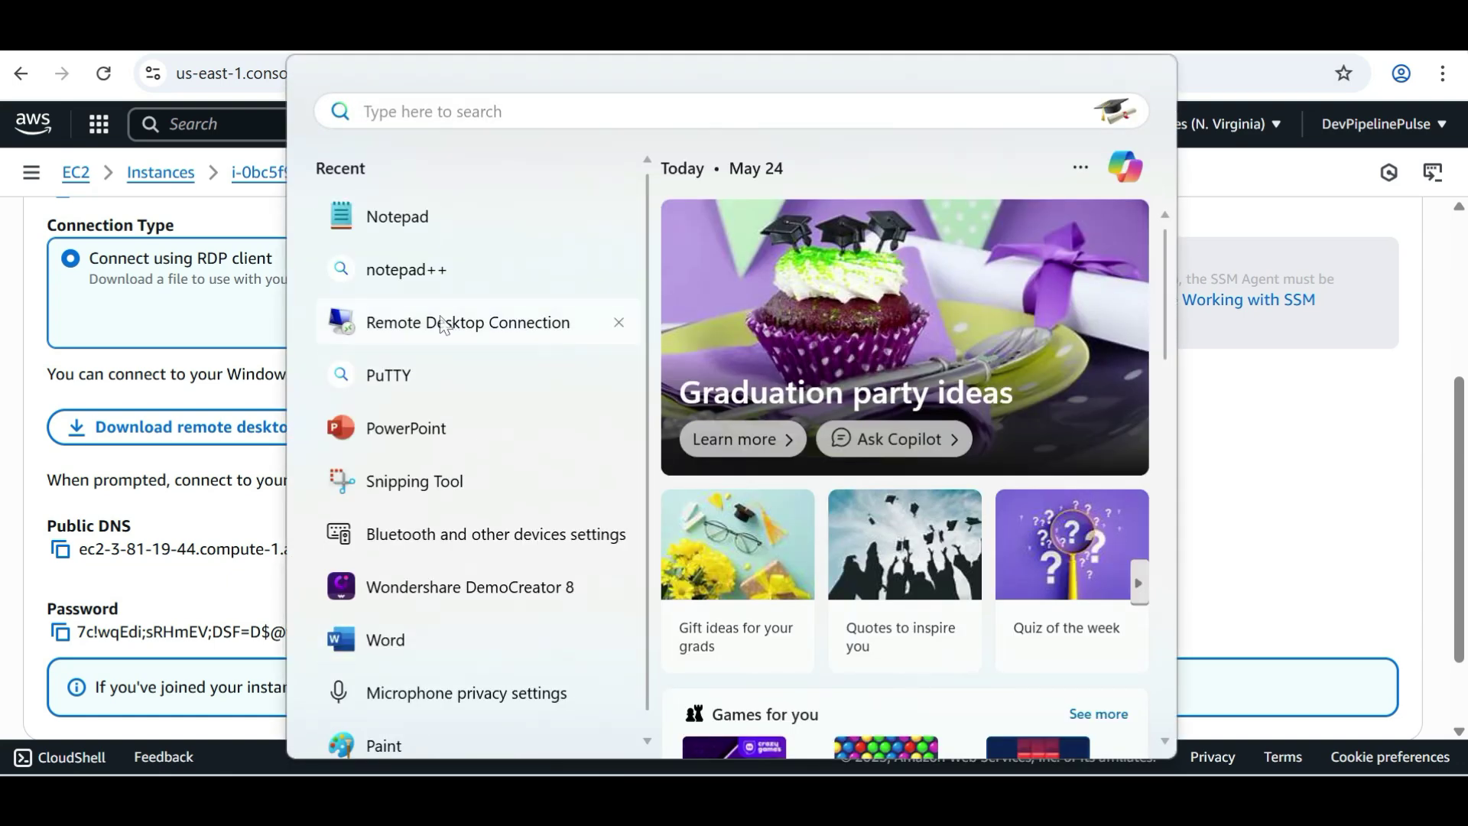
left_click(440, 322)
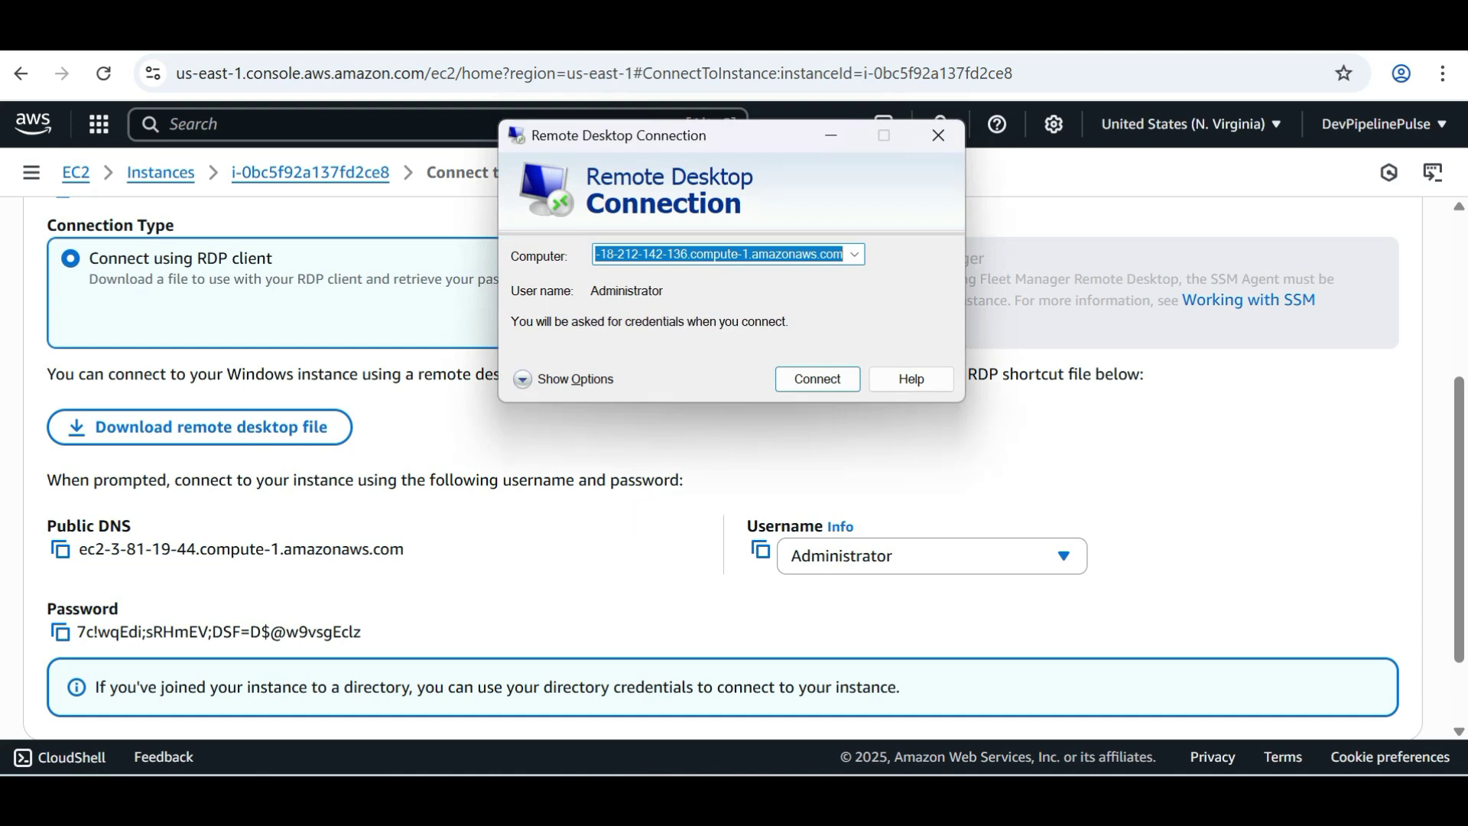
key("BackSpace")
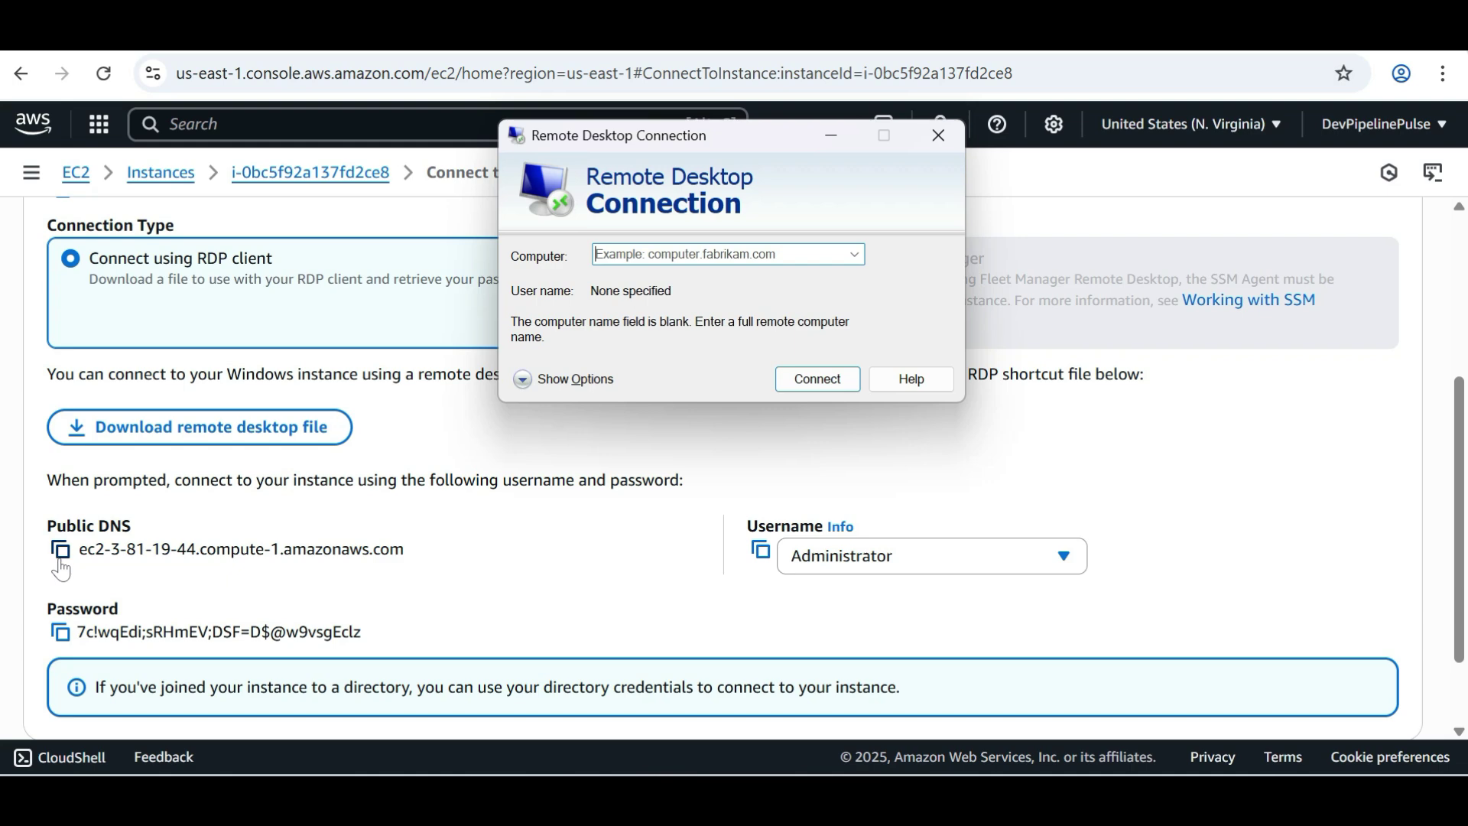
left_click(61, 559)
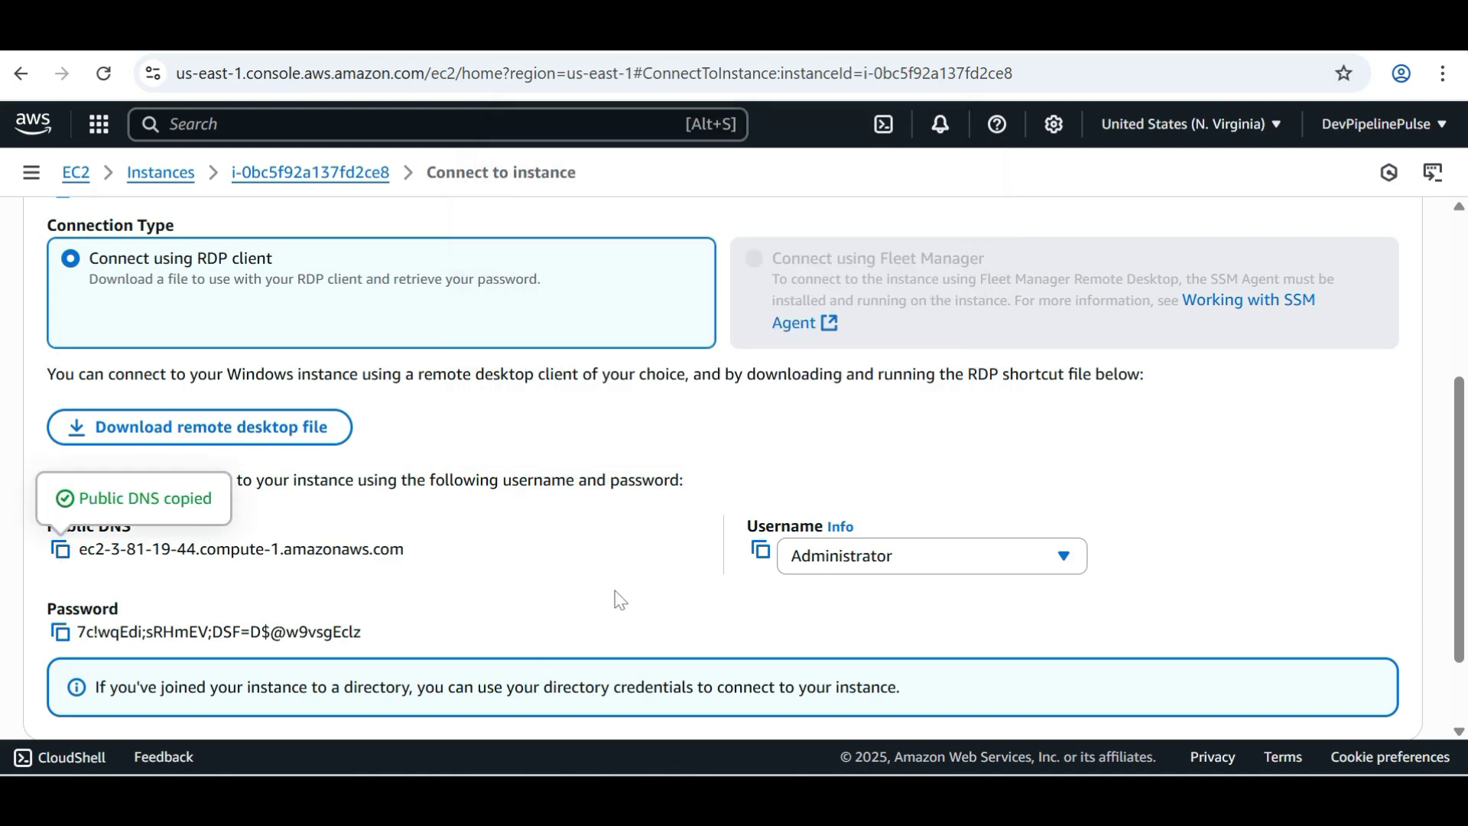
key("alt+Tab")
key("ctrl+v")
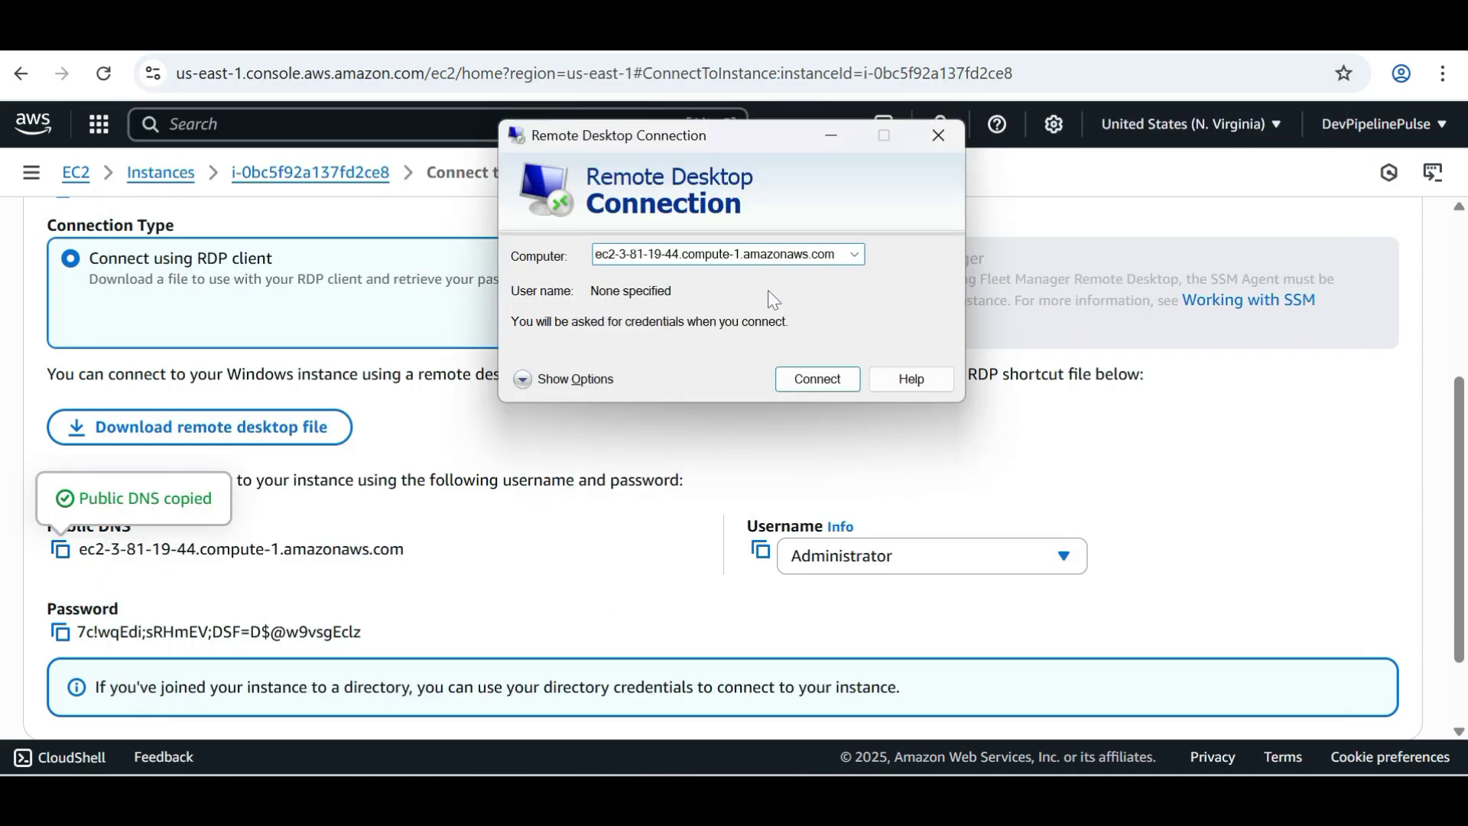
left_click(820, 373)
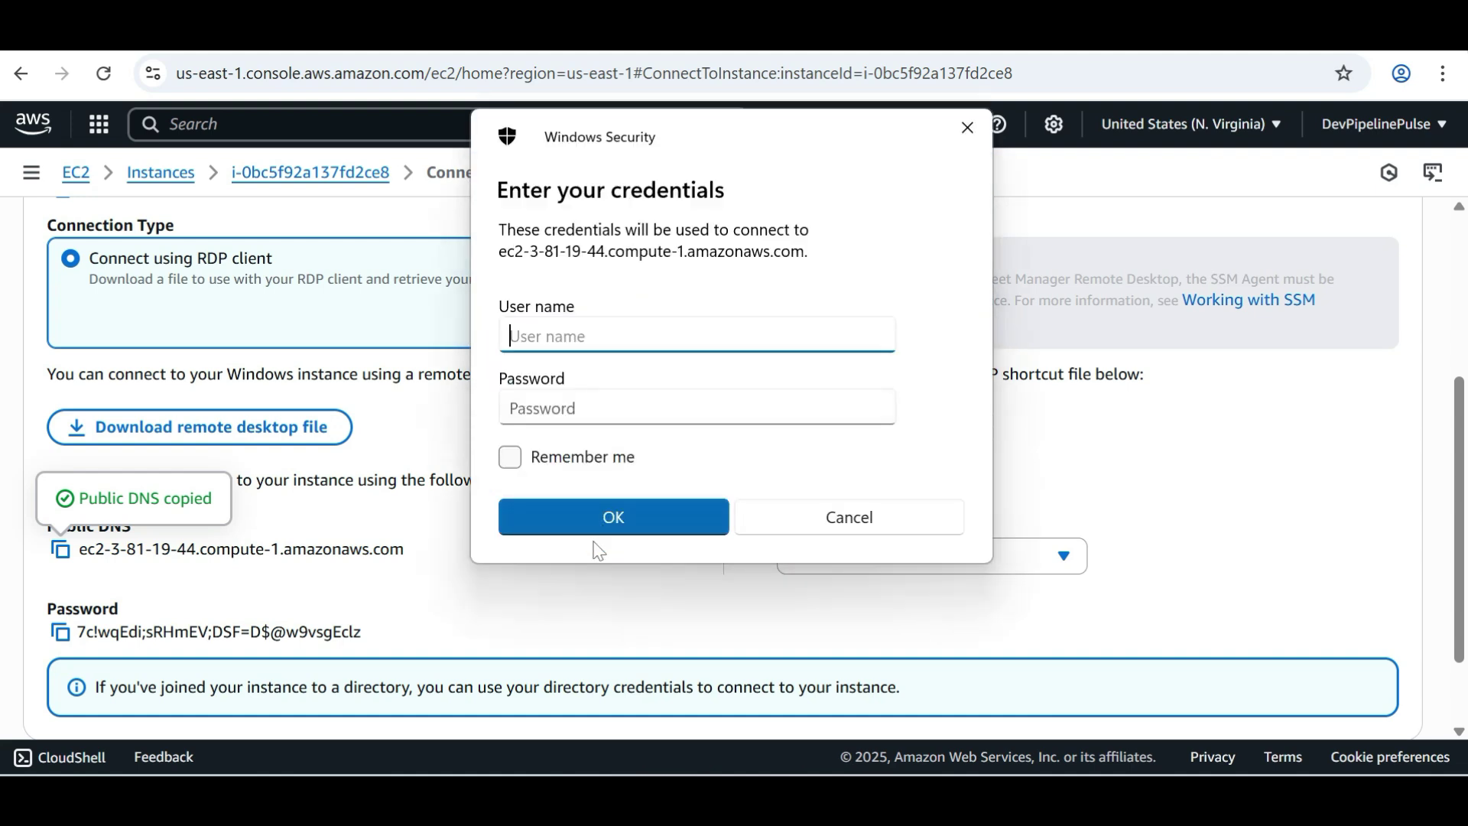
Enter Administrator as the user name with the pasted instance password and submit.
type("Administrator")
key("Tab")
mouse_move(812, 797)
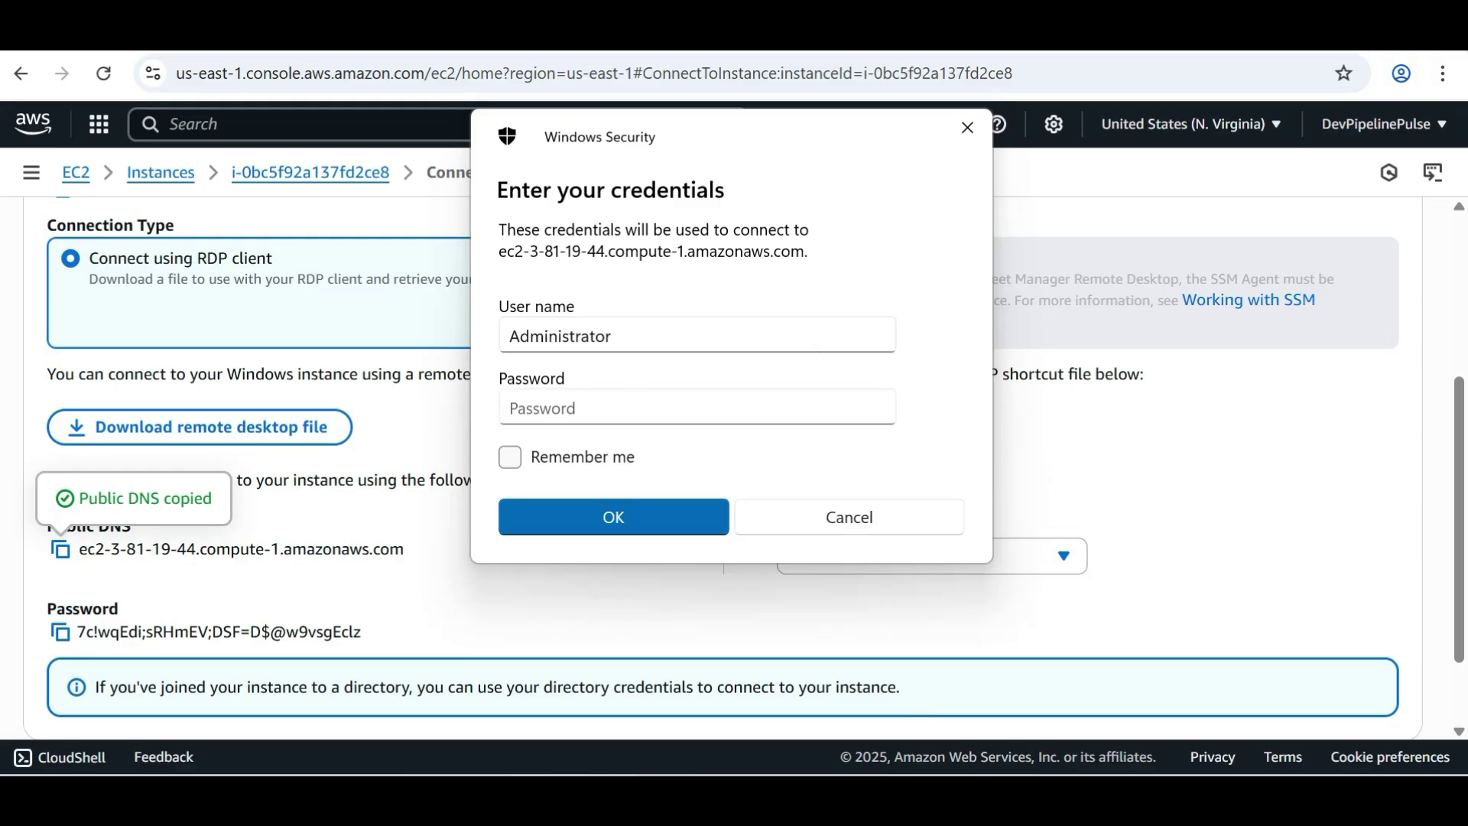
left_click(697, 409)
key("ctrl+v")
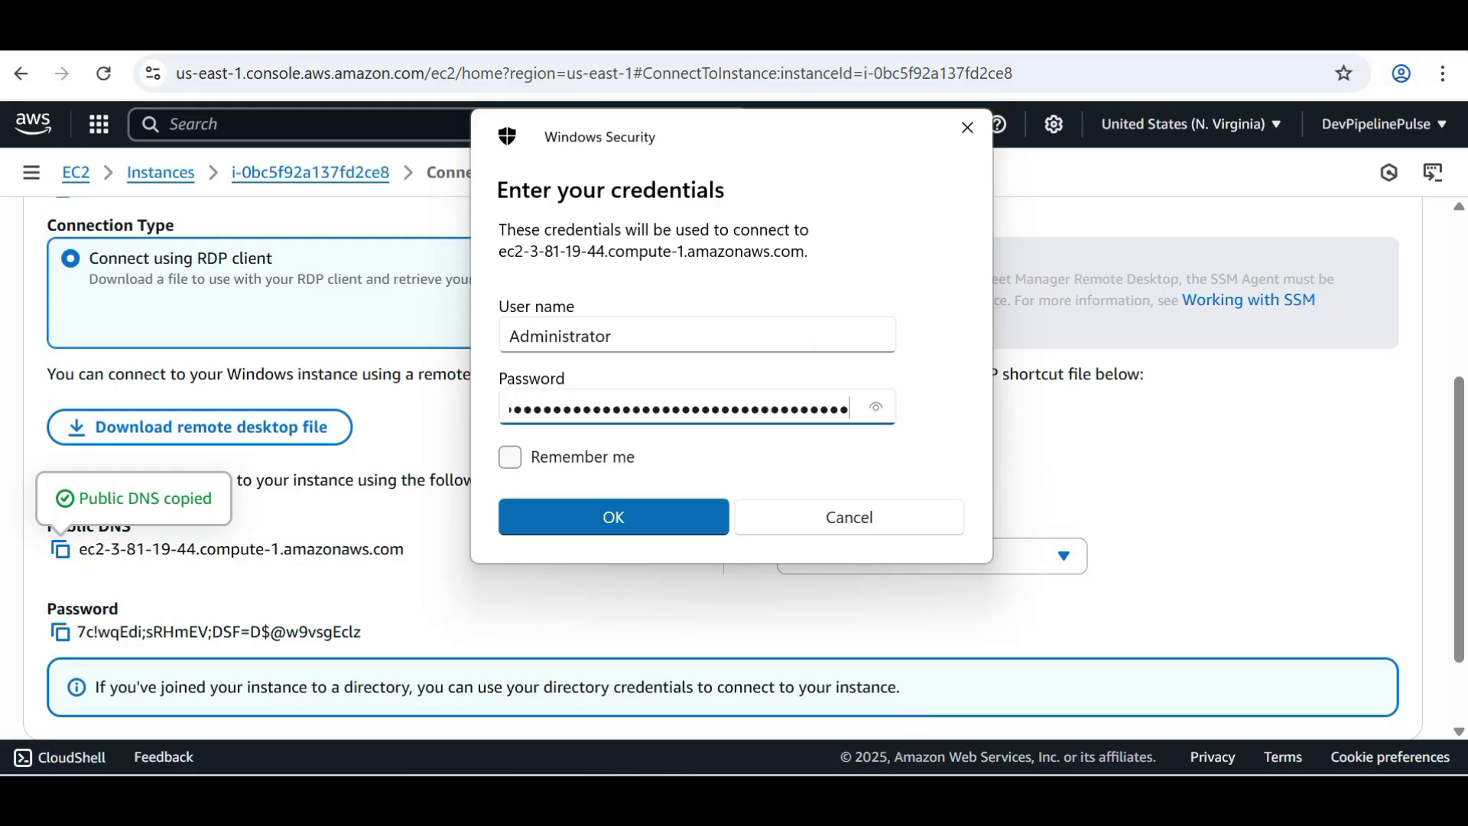
left_click(638, 520)
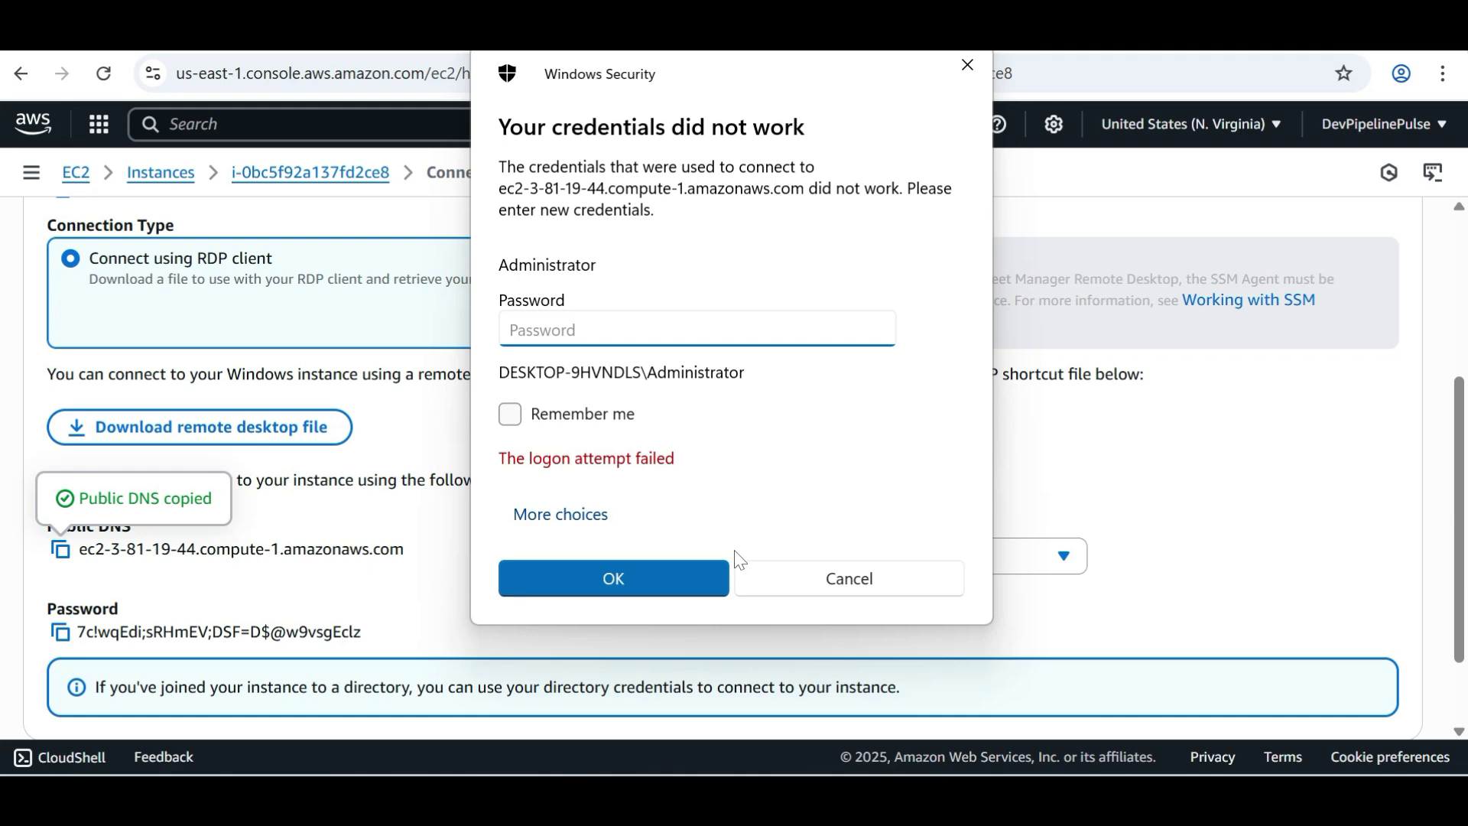
Copy the Administrator password line from Notepad into the Windows Security Password field.
mouse_move(812, 795)
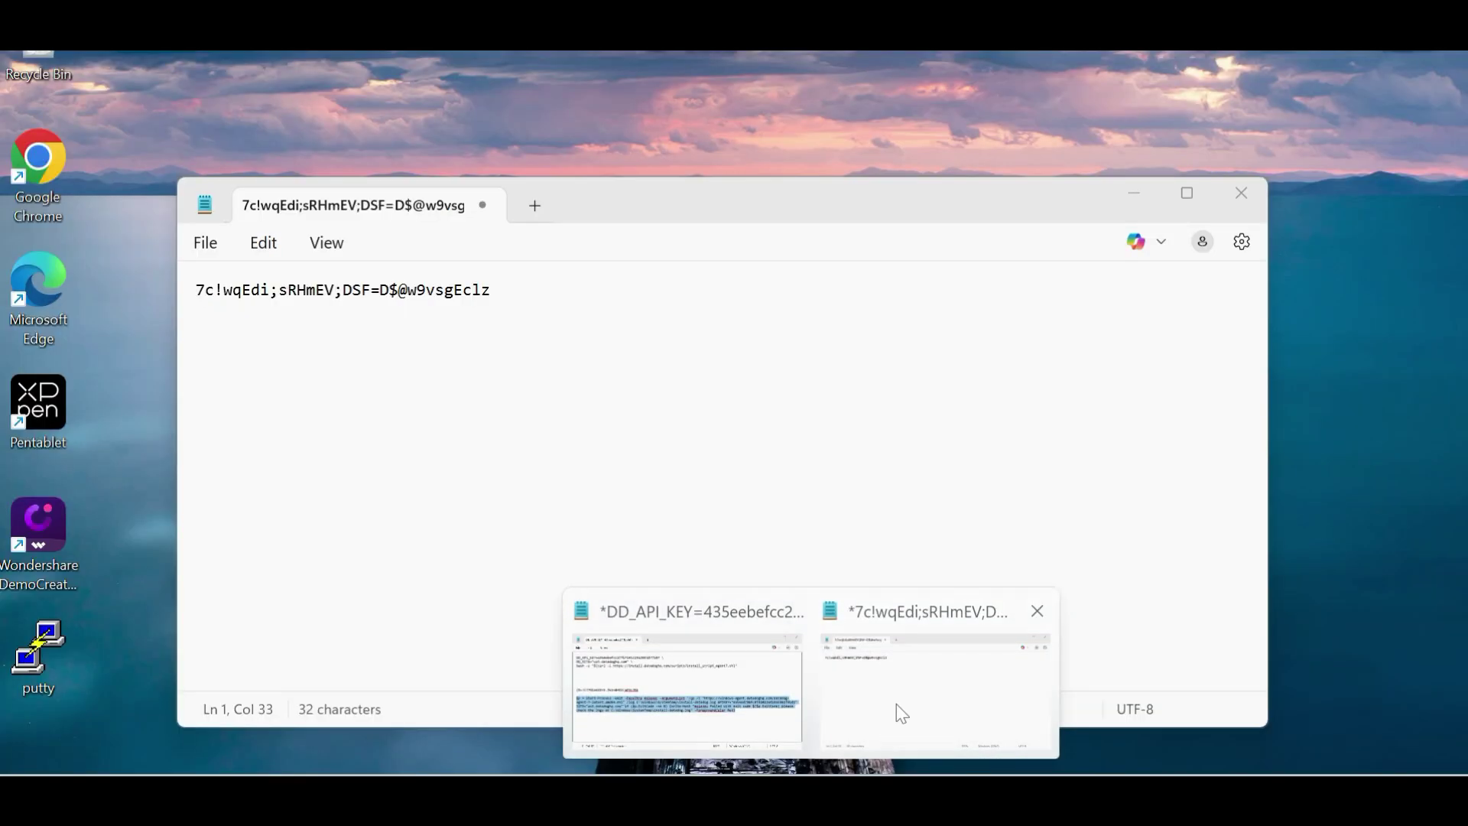
left_click(897, 703)
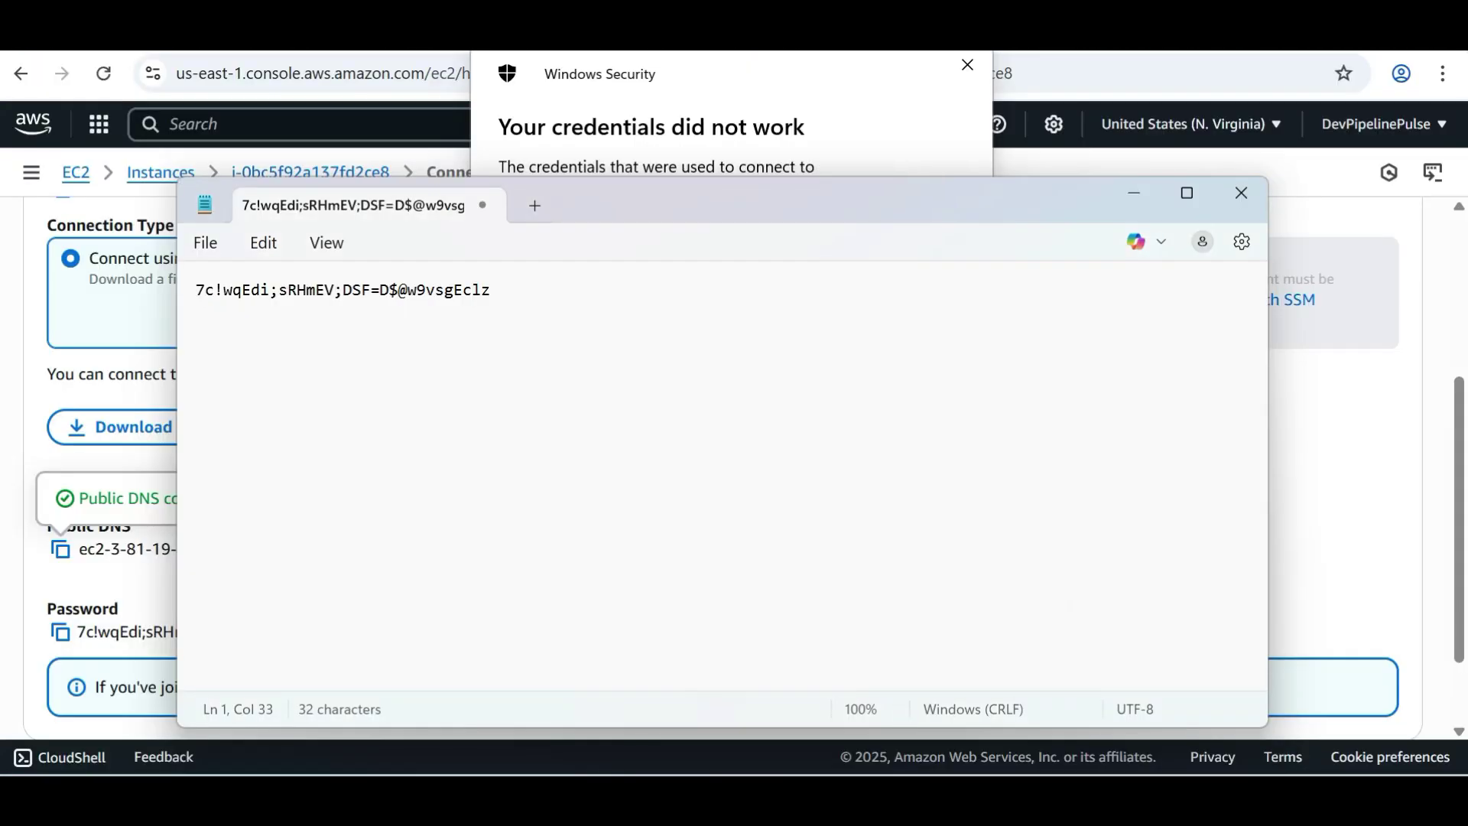
left_click_drag(491, 290, 184, 306)
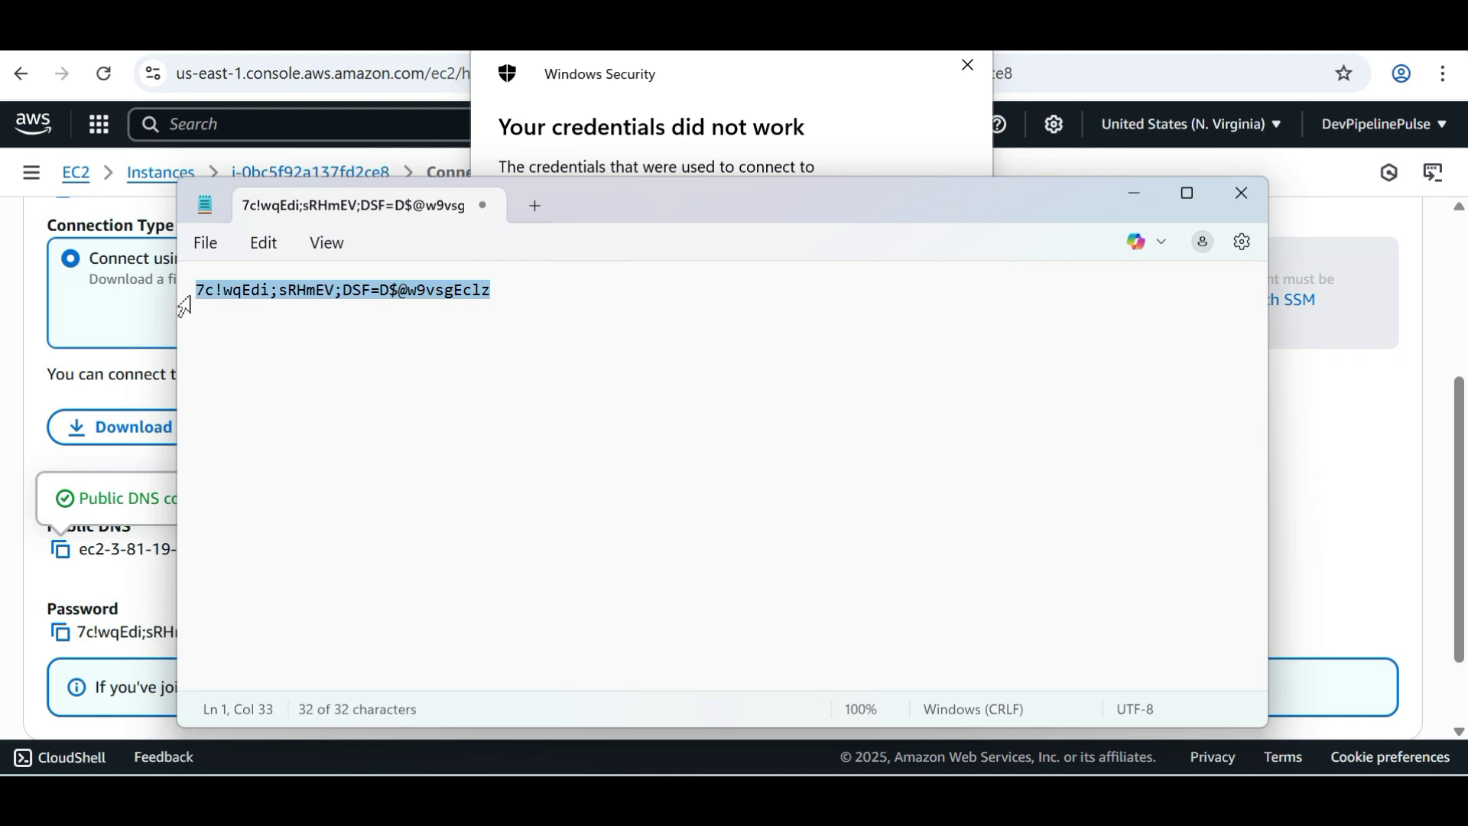
left_click(1135, 193)
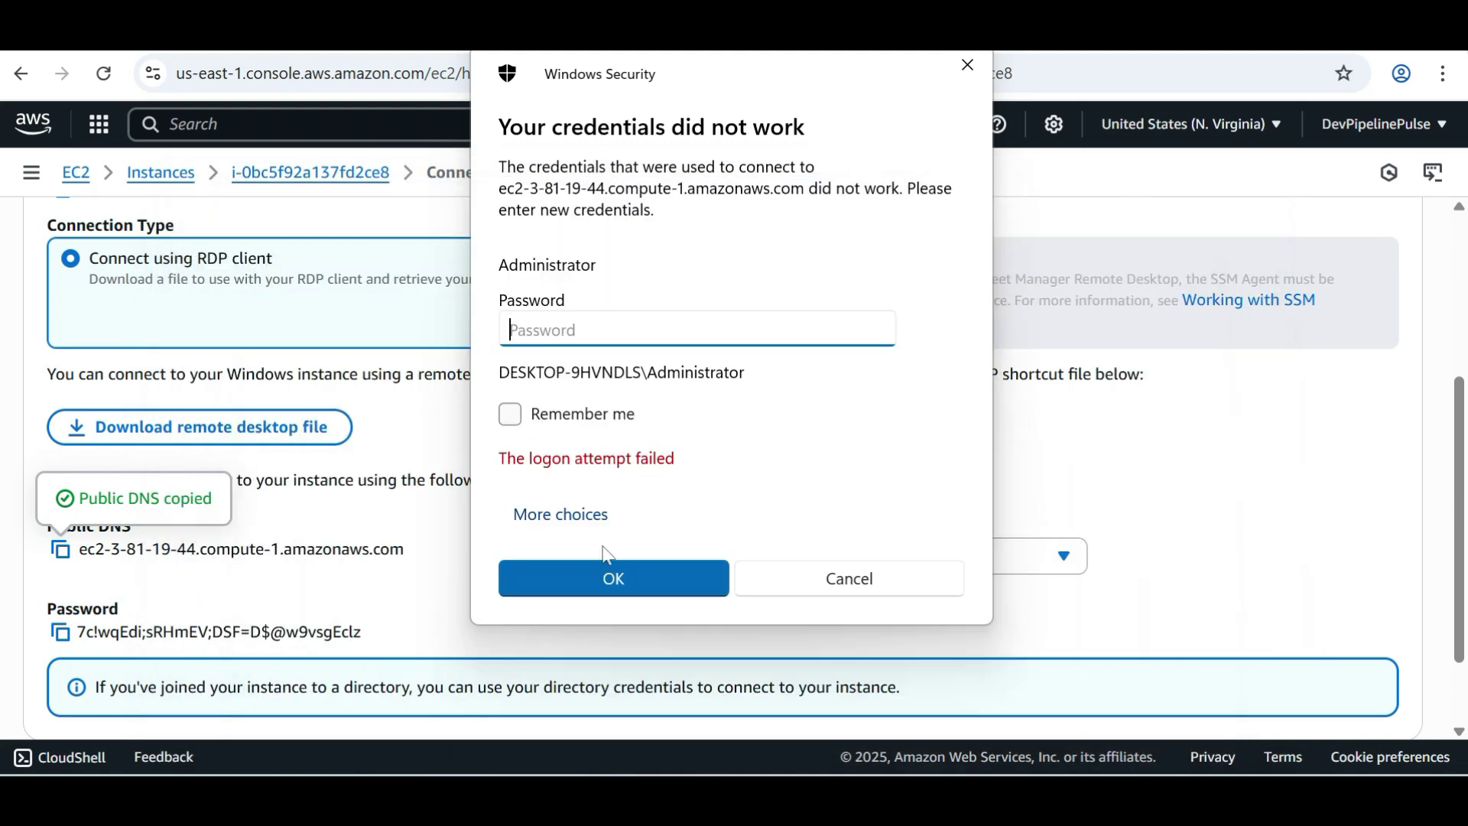
key("alt+Tab")
key("alt+Tab")
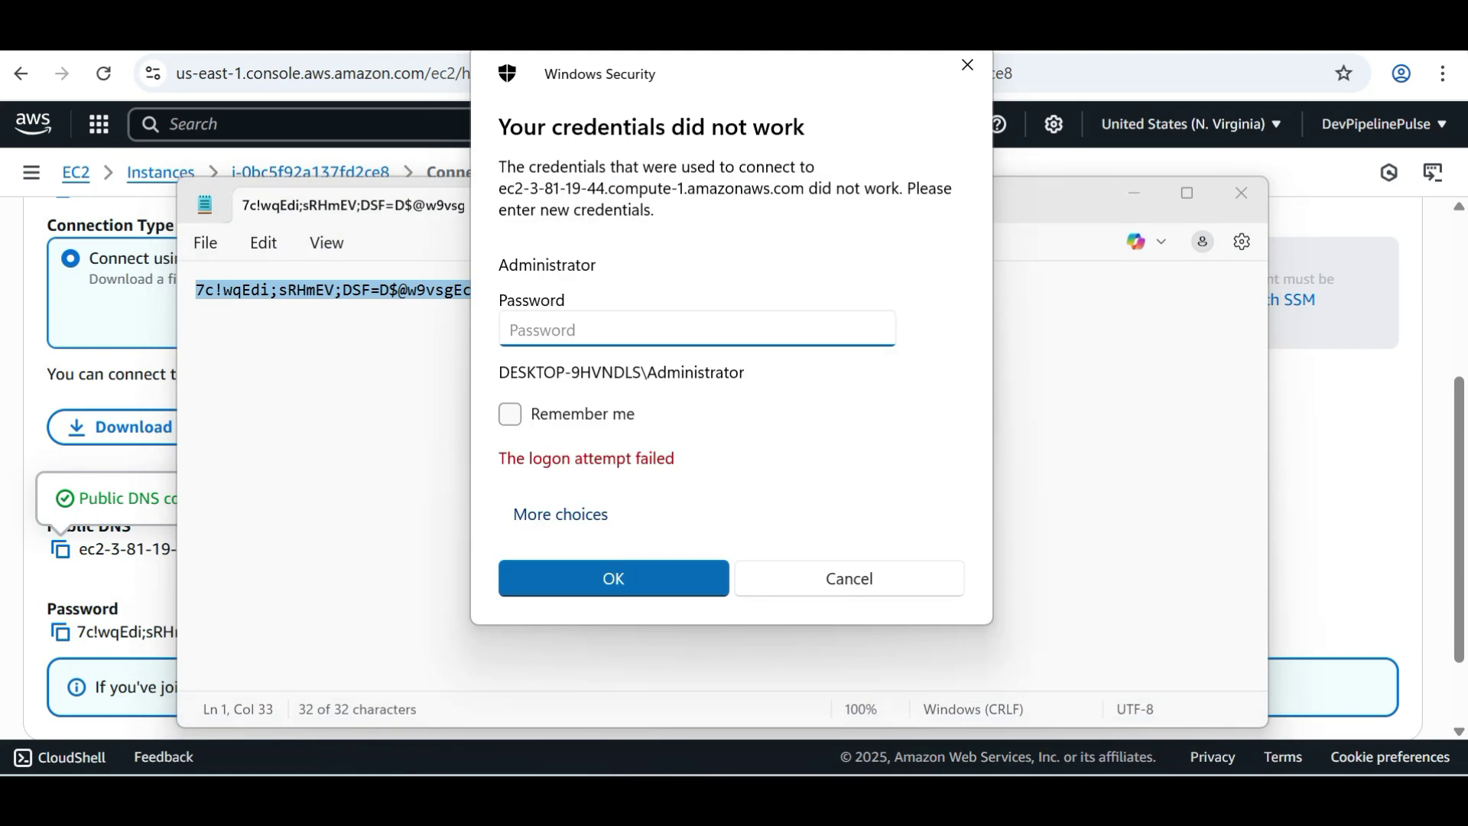
key("ctrl+v")
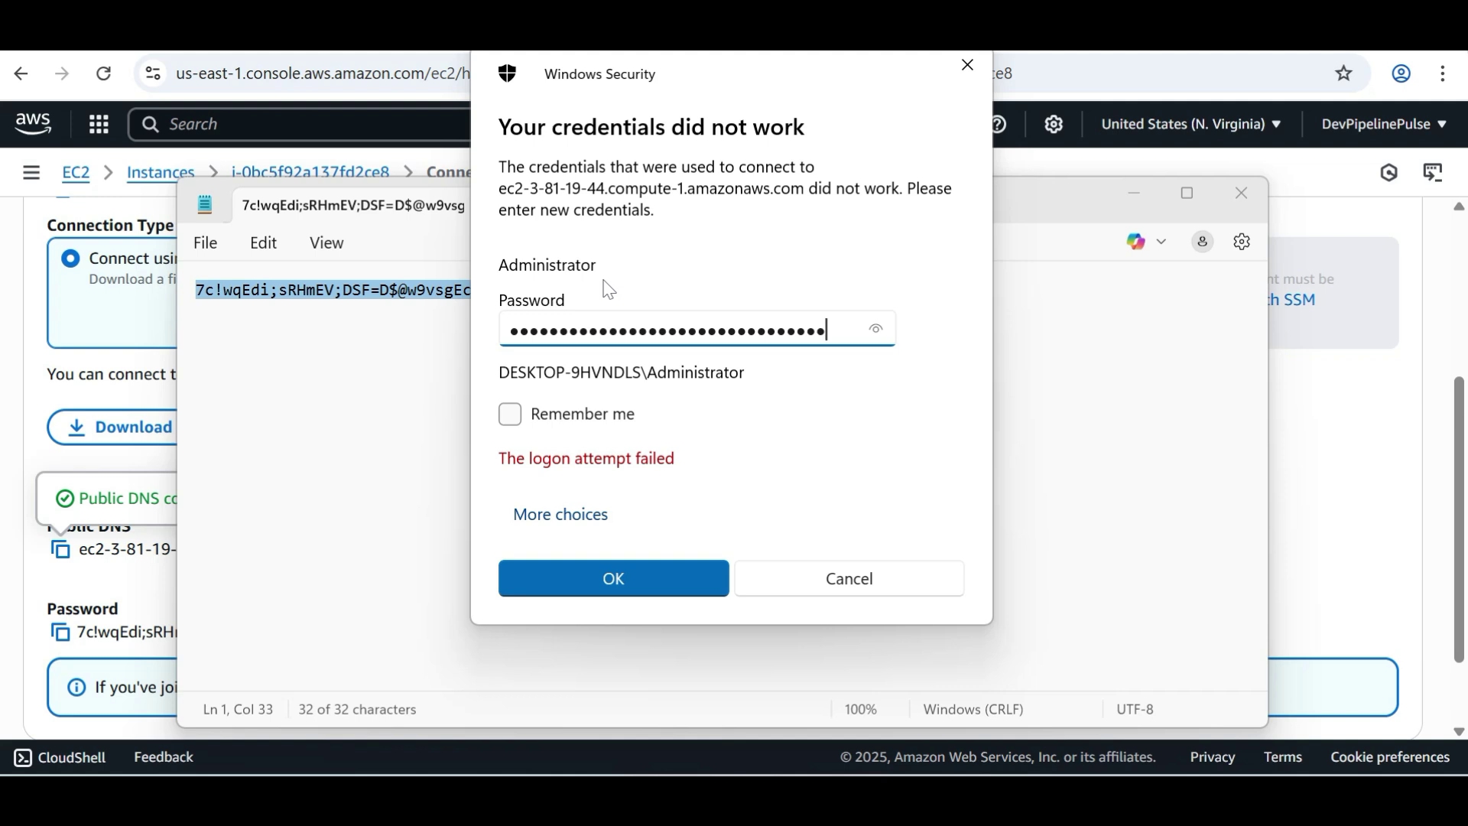
Submit the re-entered password and accept the remote certificate warning to connect anyway.
left_click(1134, 196)
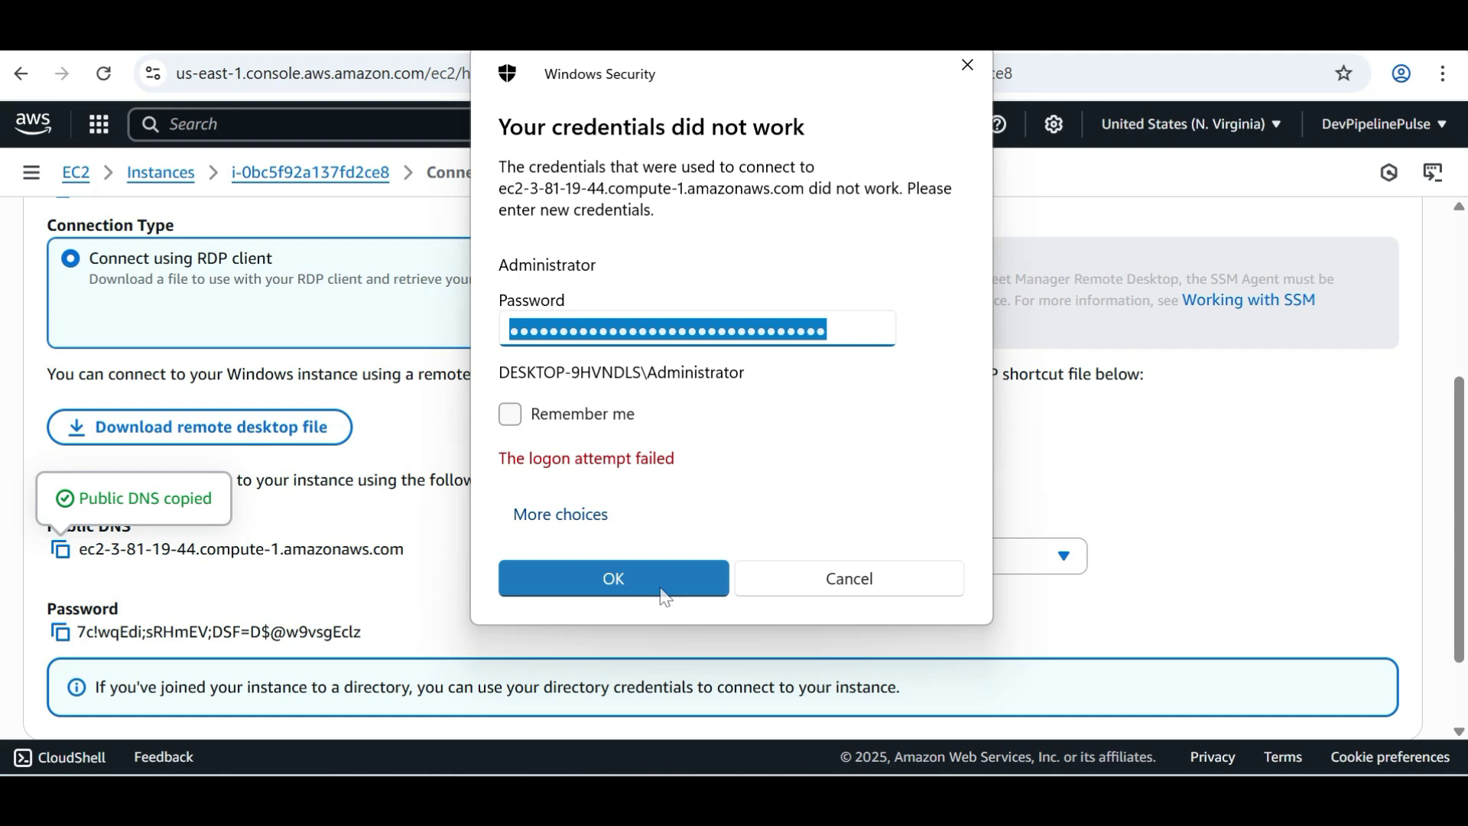
left_click(665, 596)
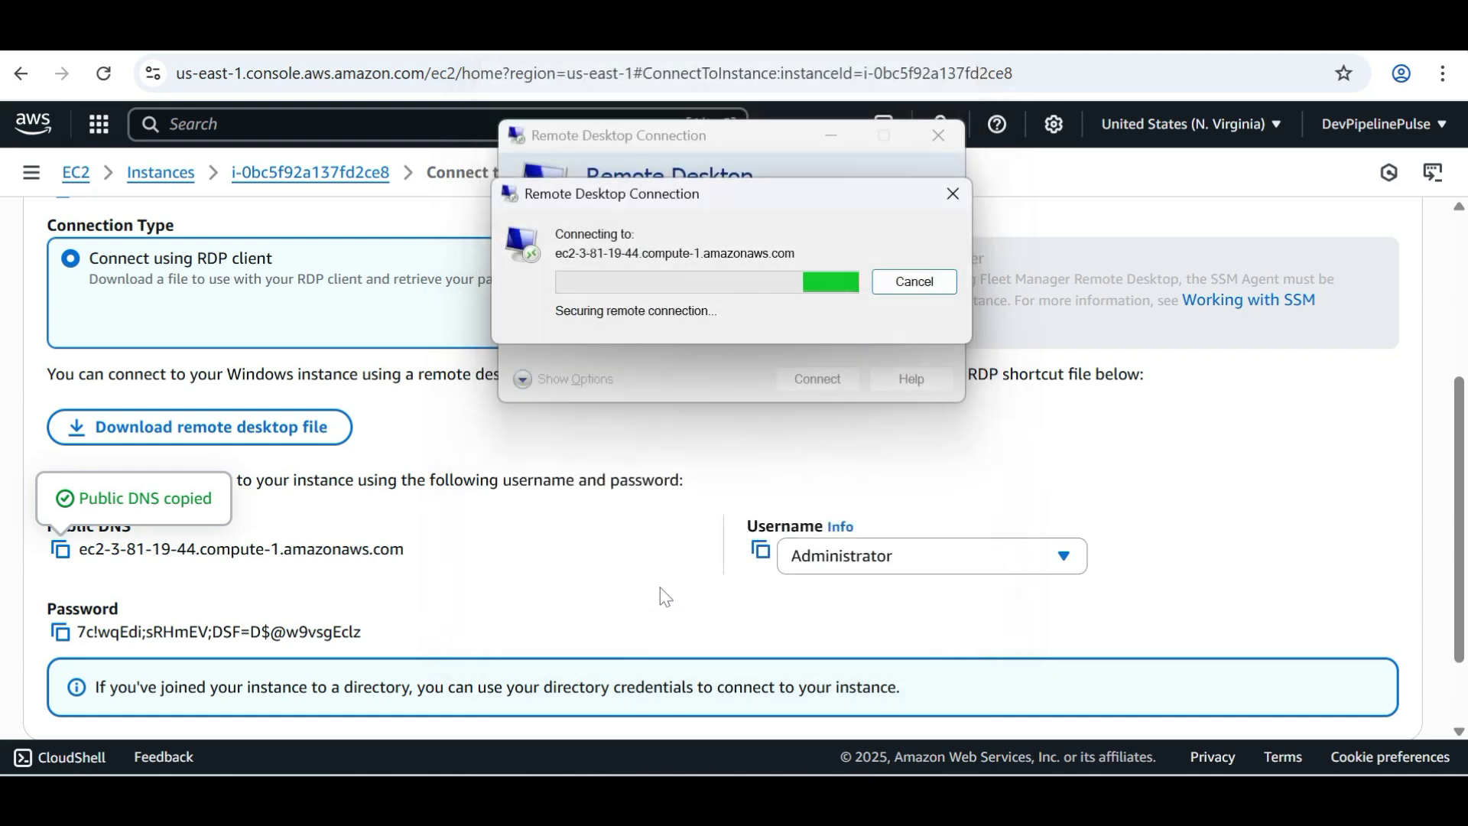
left_click(797, 463)
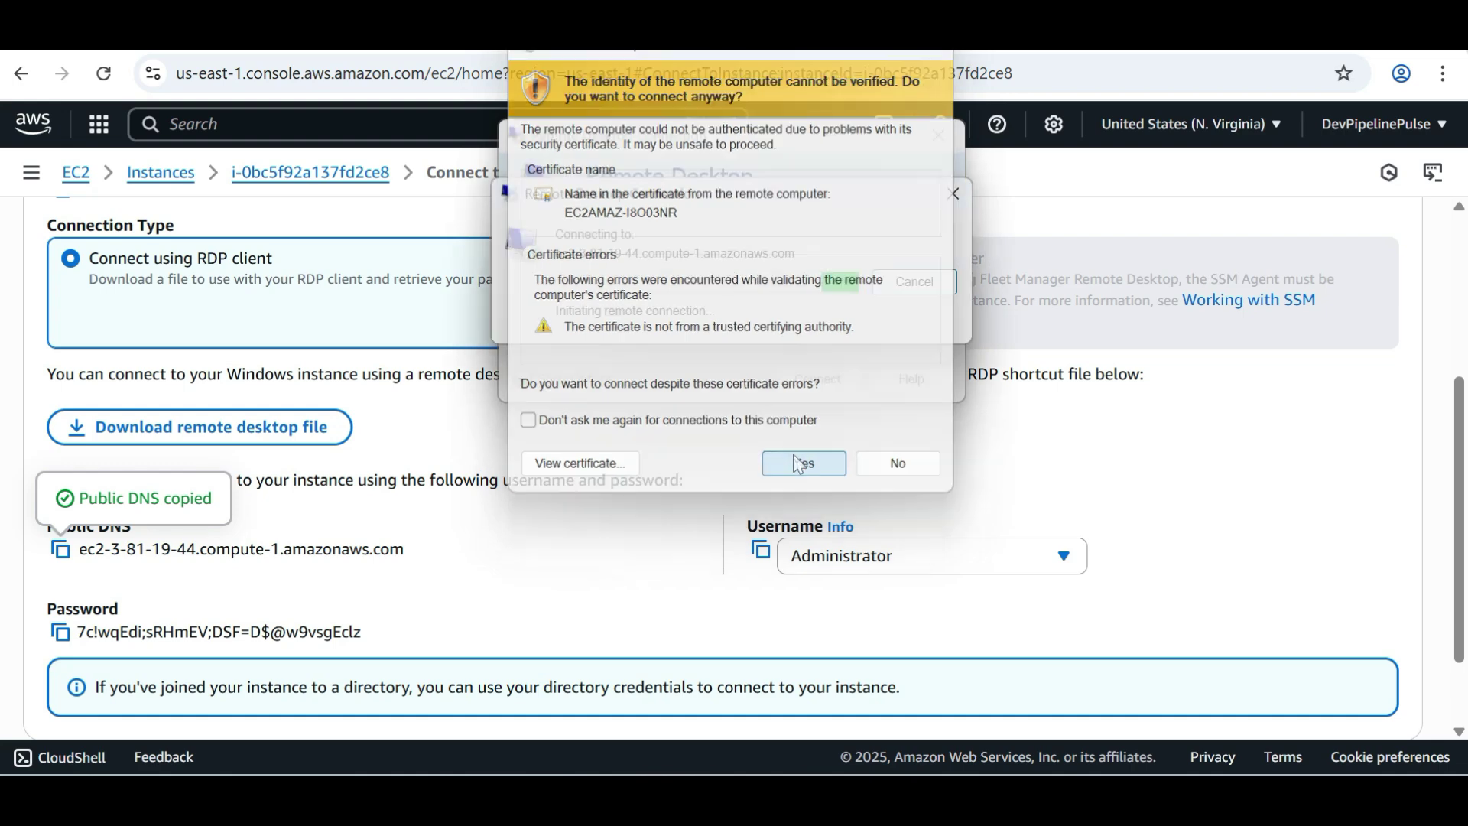
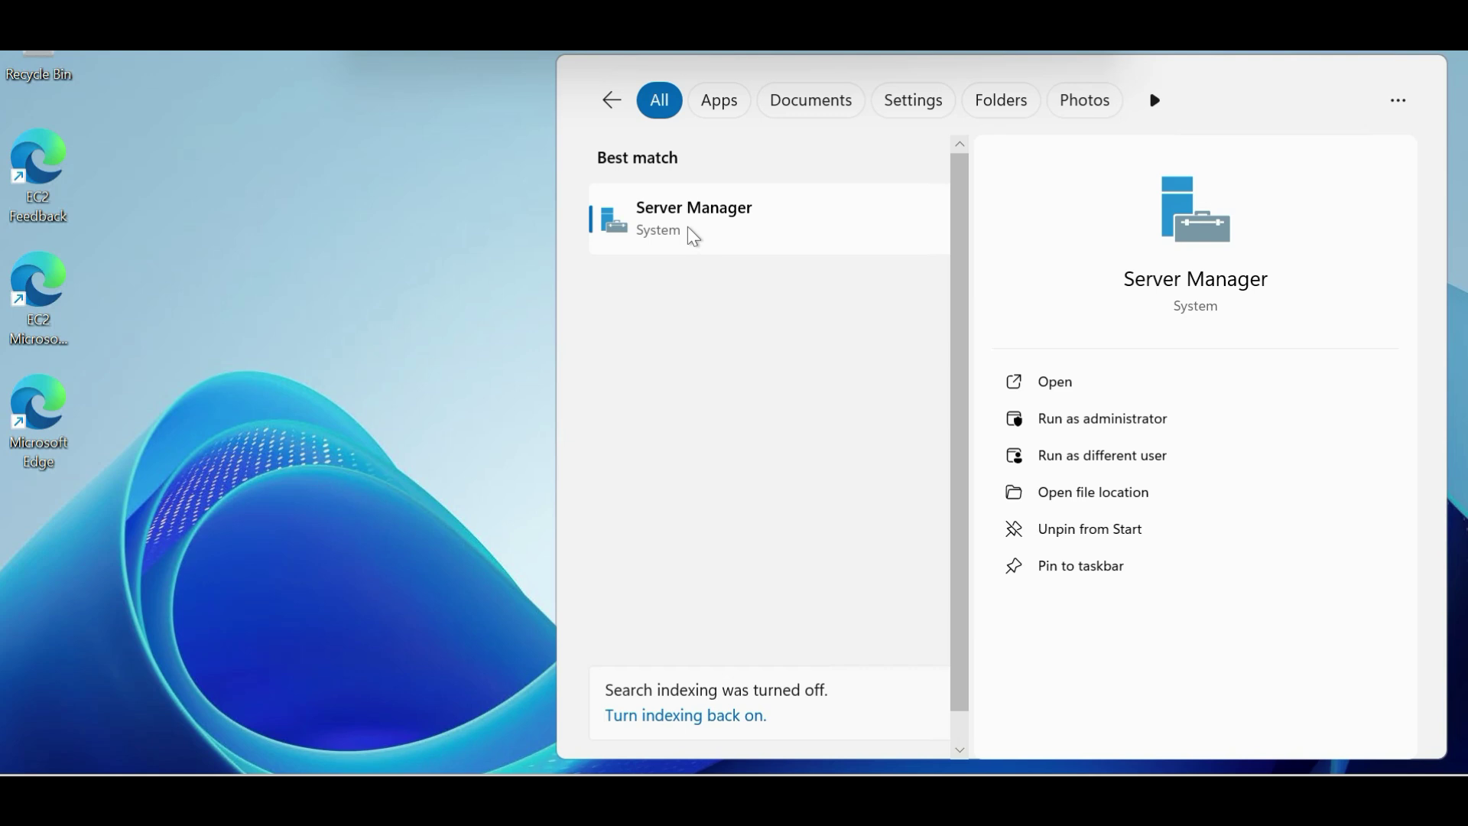
Open Server Manager's Local Server page, dismissing the Windows Admin Center pop-up.
left_click(685, 226)
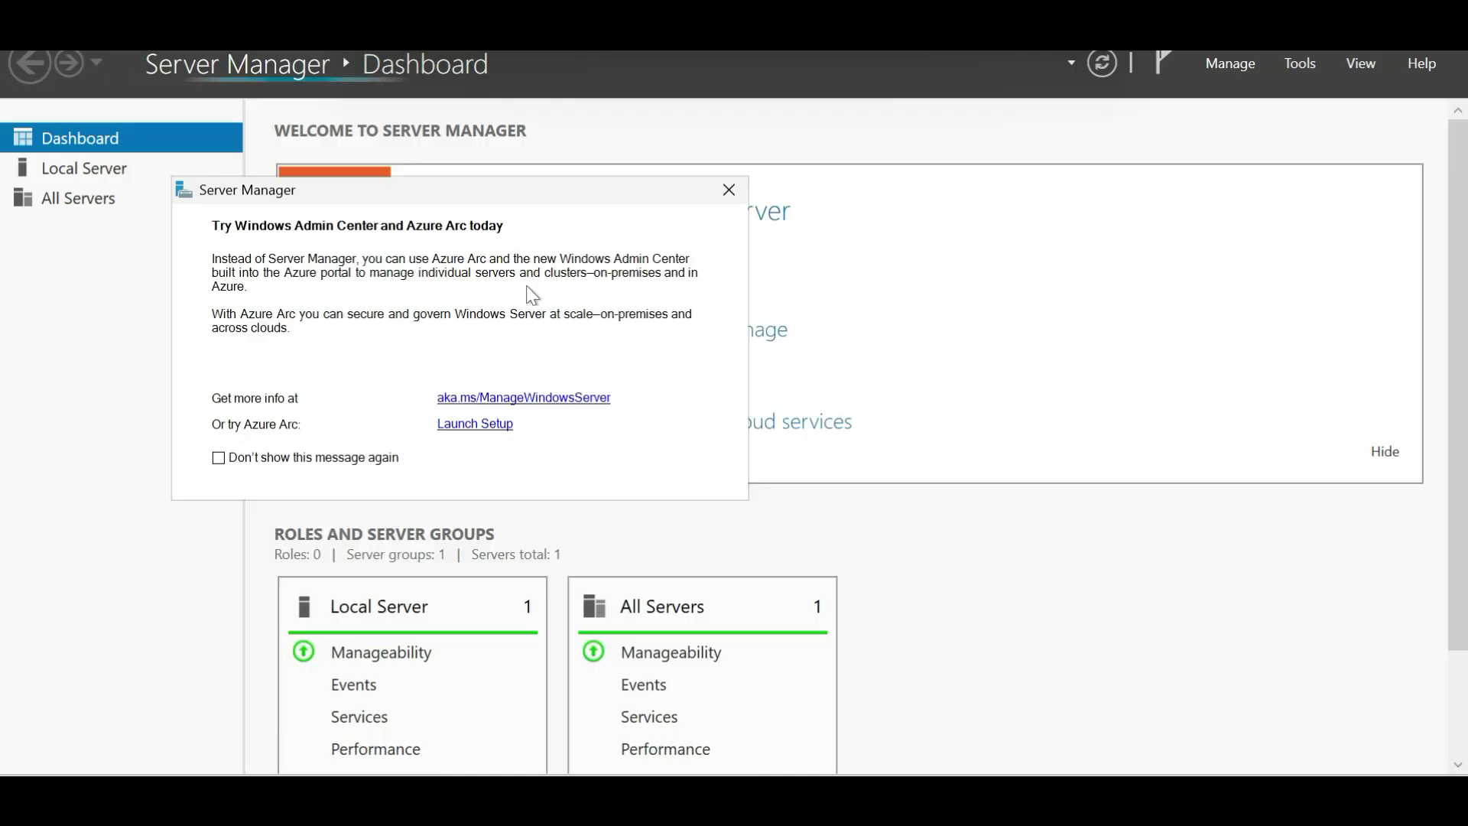
left_click(729, 190)
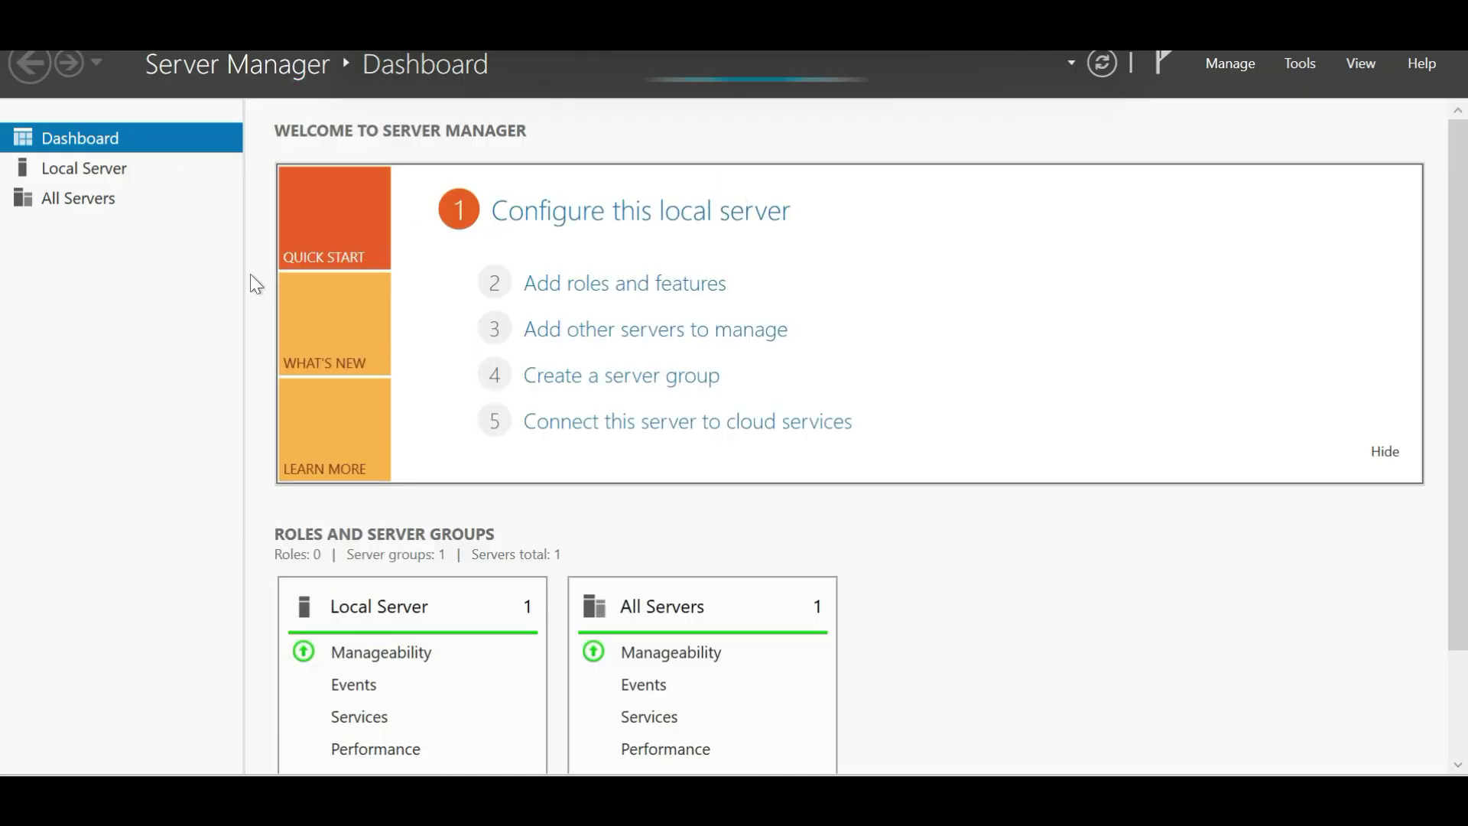
left_click(99, 173)
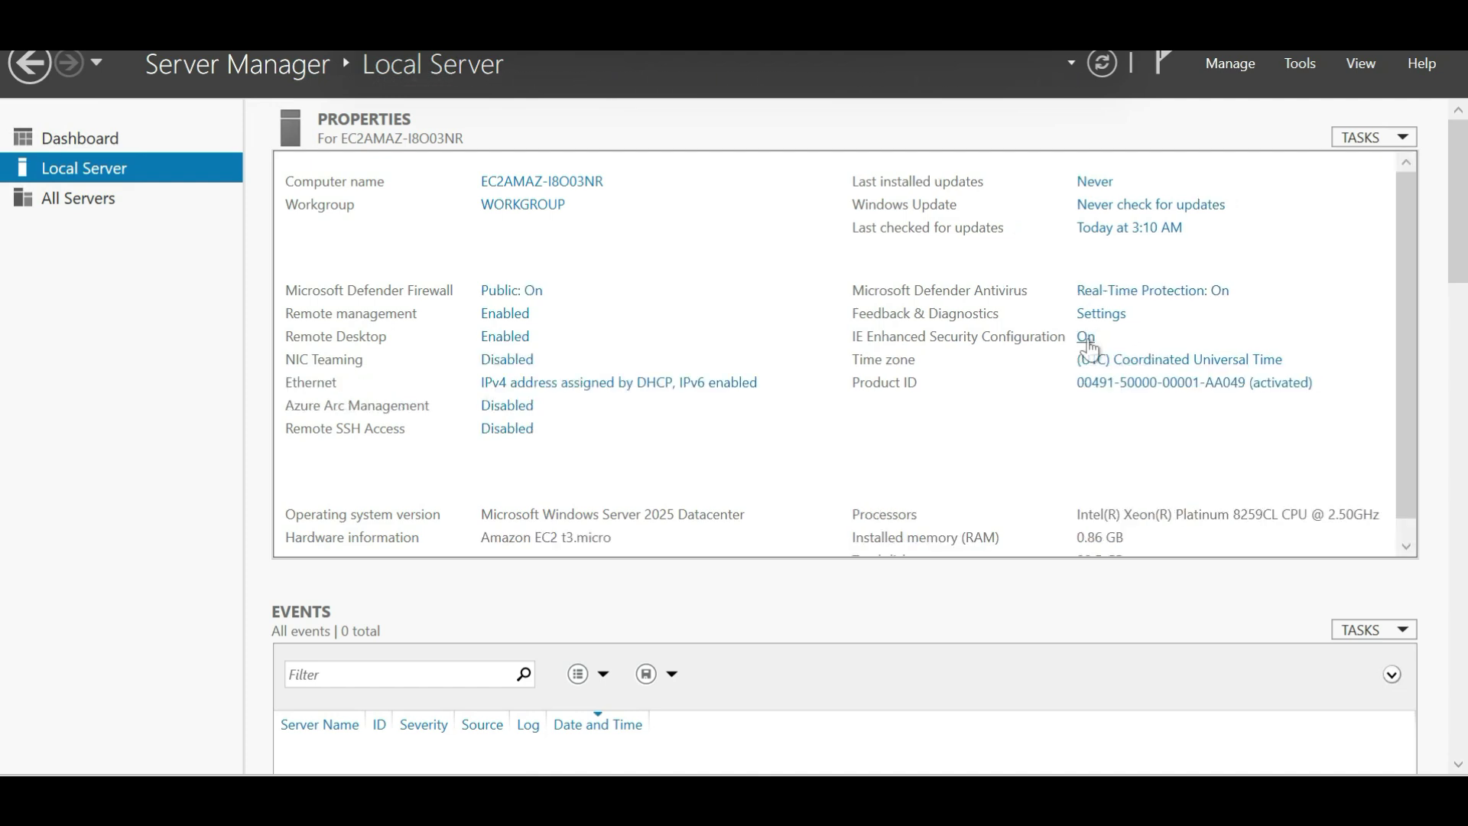
Turn IE Enhanced Security Configuration off for Administrators, leaving it on for Users.
left_click(1086, 338)
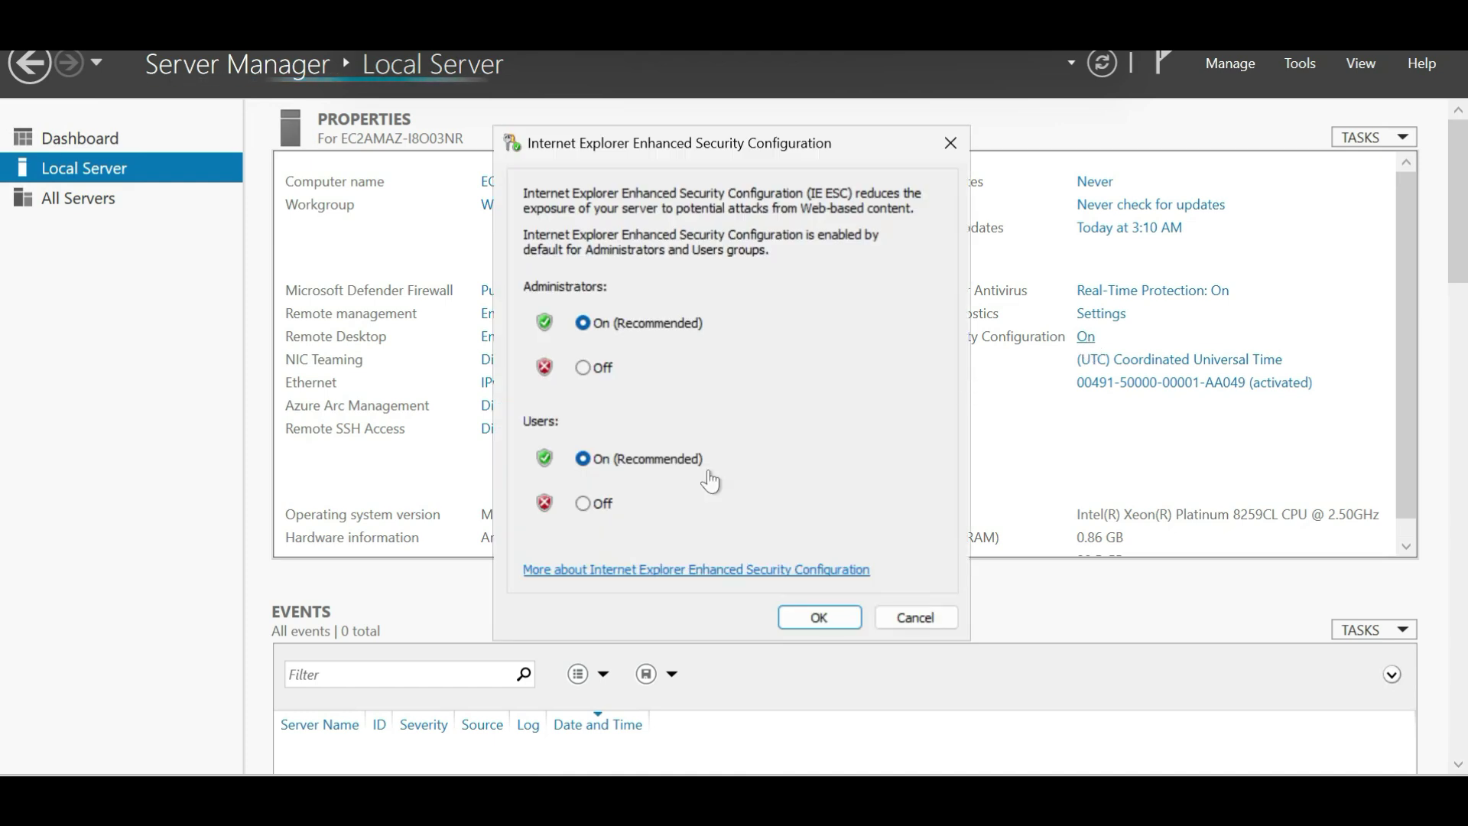
left_click(585, 369)
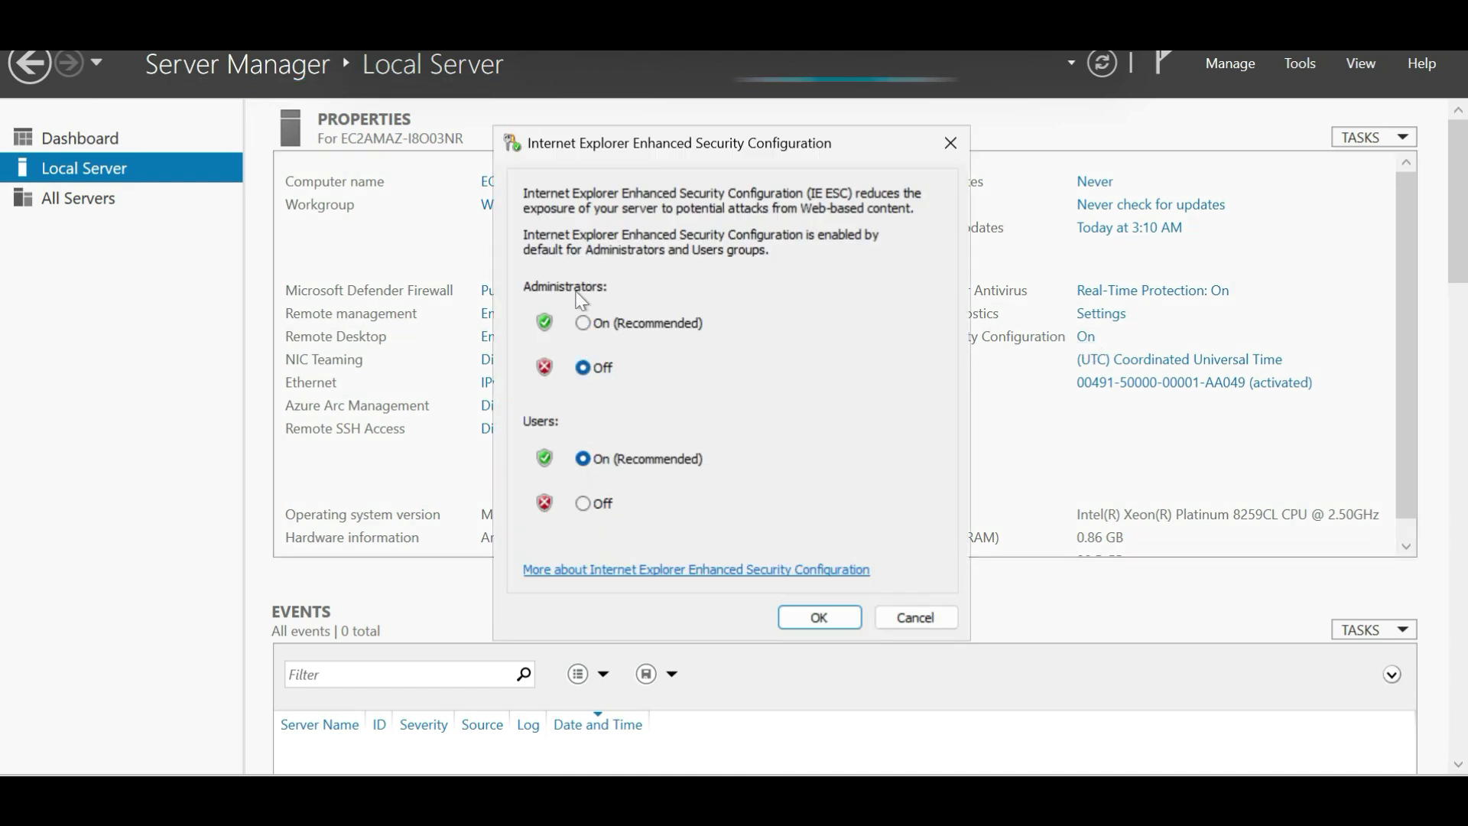
left_click(816, 620)
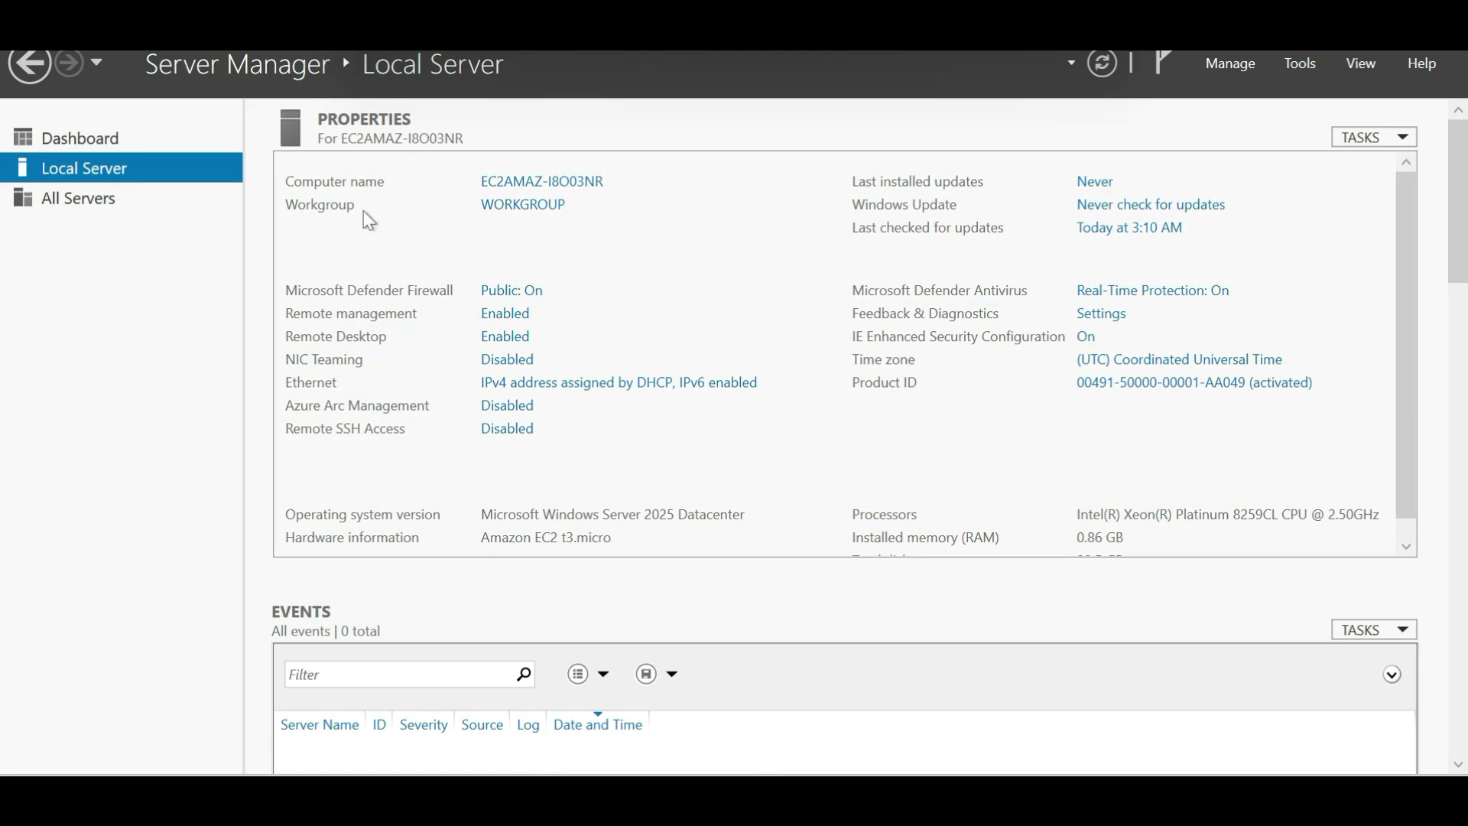
left_click_drag(277, 51, 284, 142)
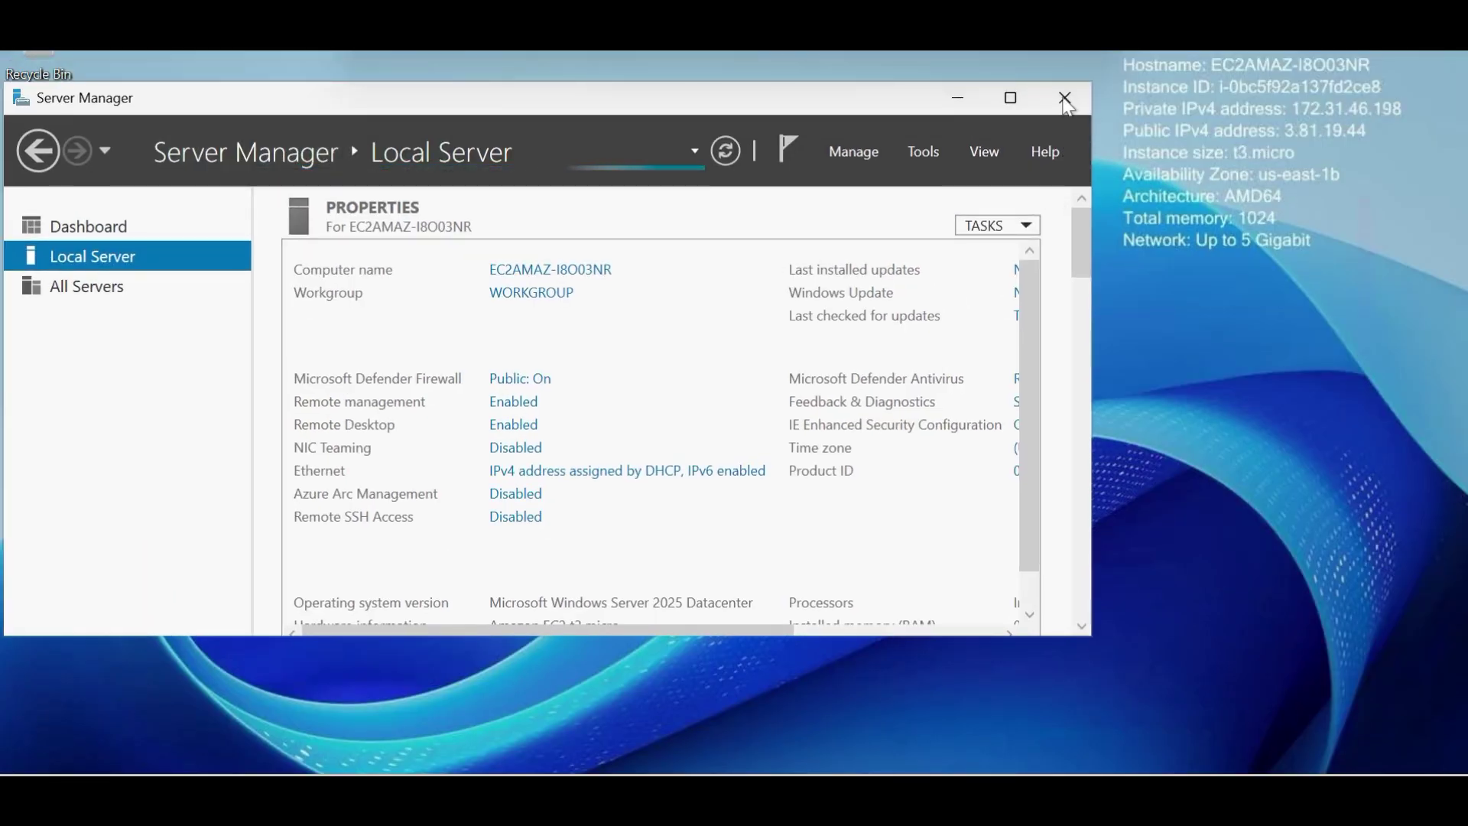
Close Server Manager, select the Edge shortcut and minimize the remote session.
left_click(1065, 98)
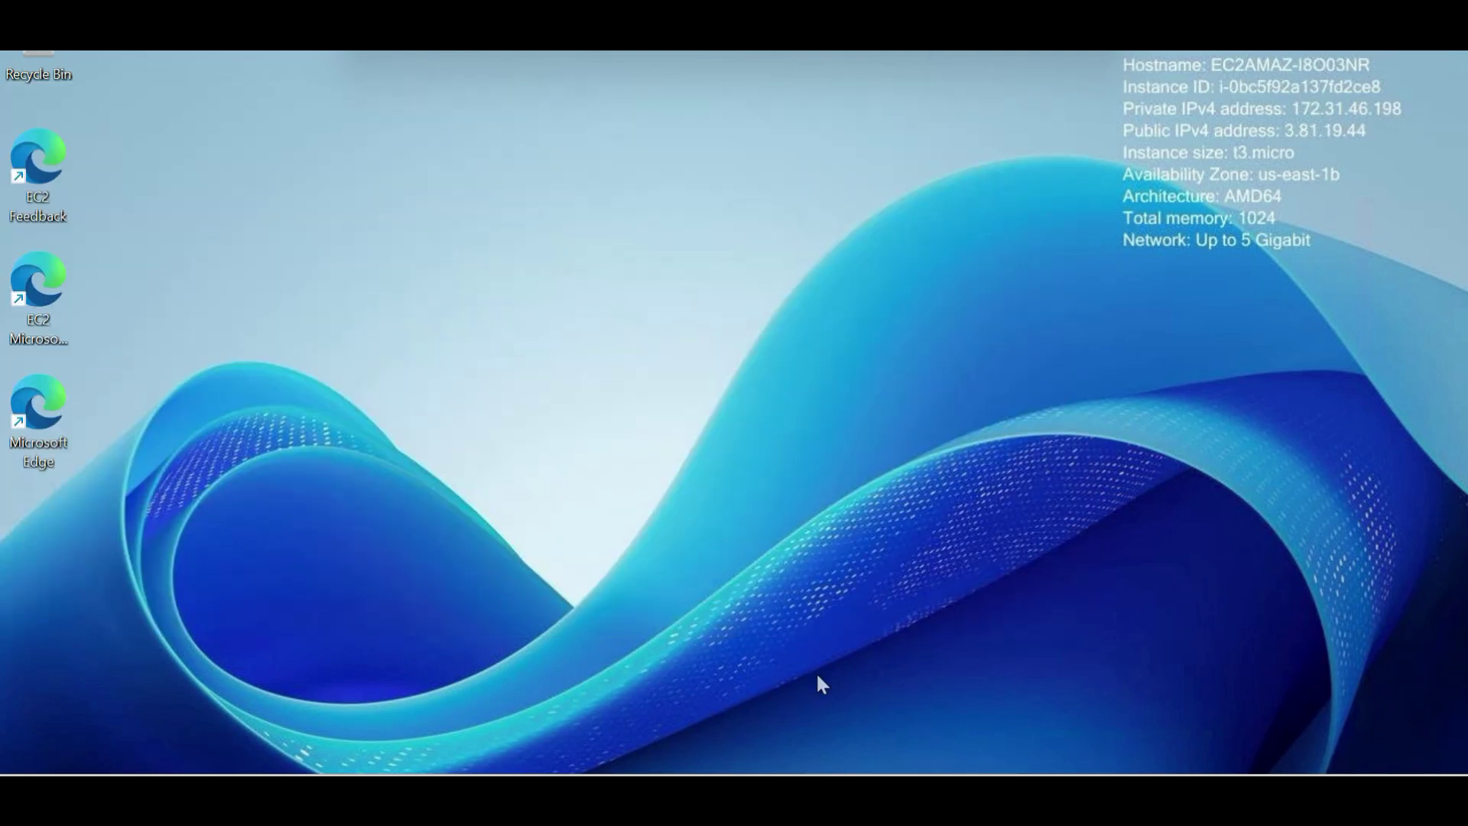
left_click(42, 403)
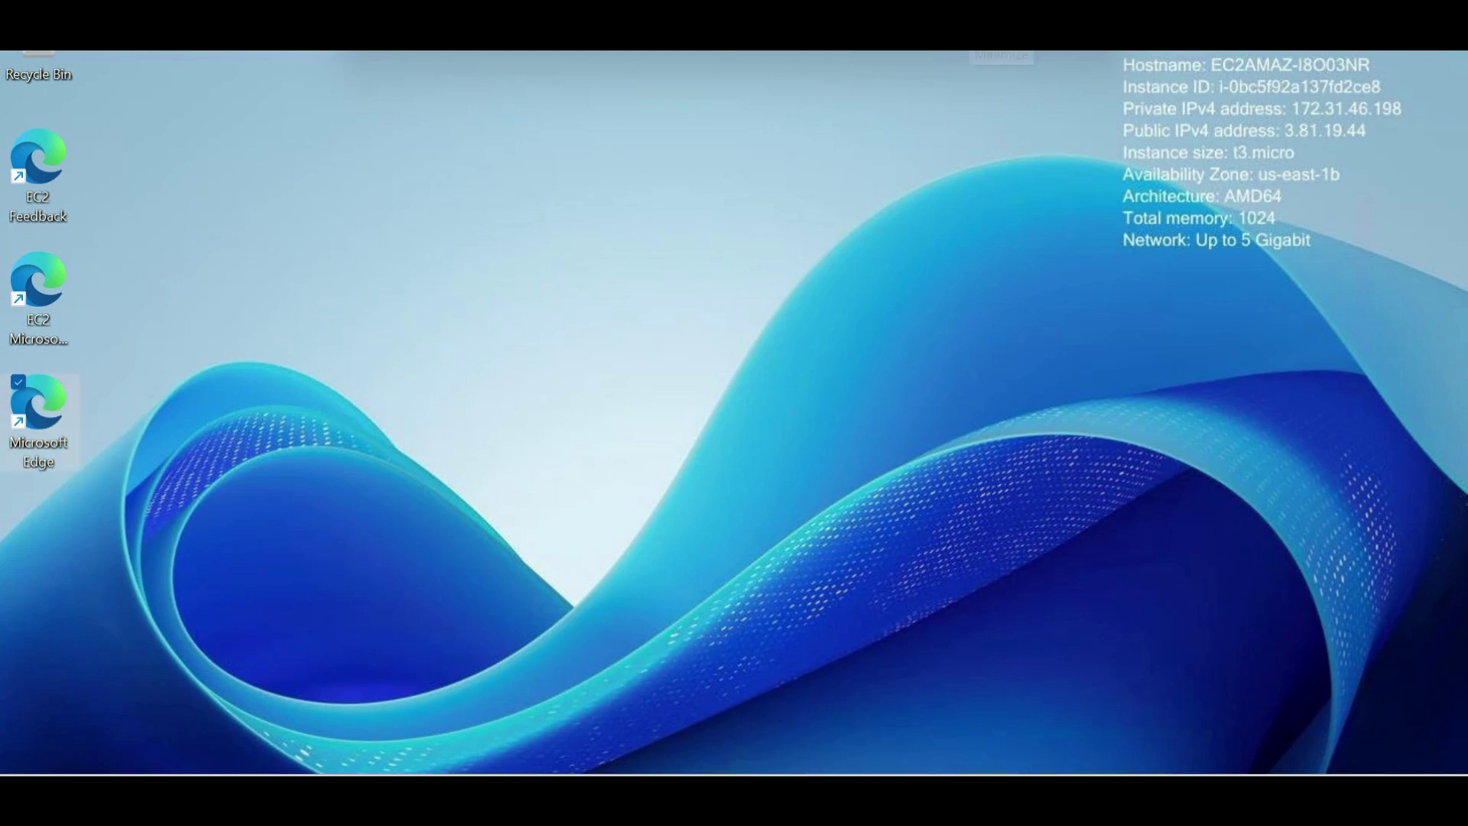
left_click(982, 41)
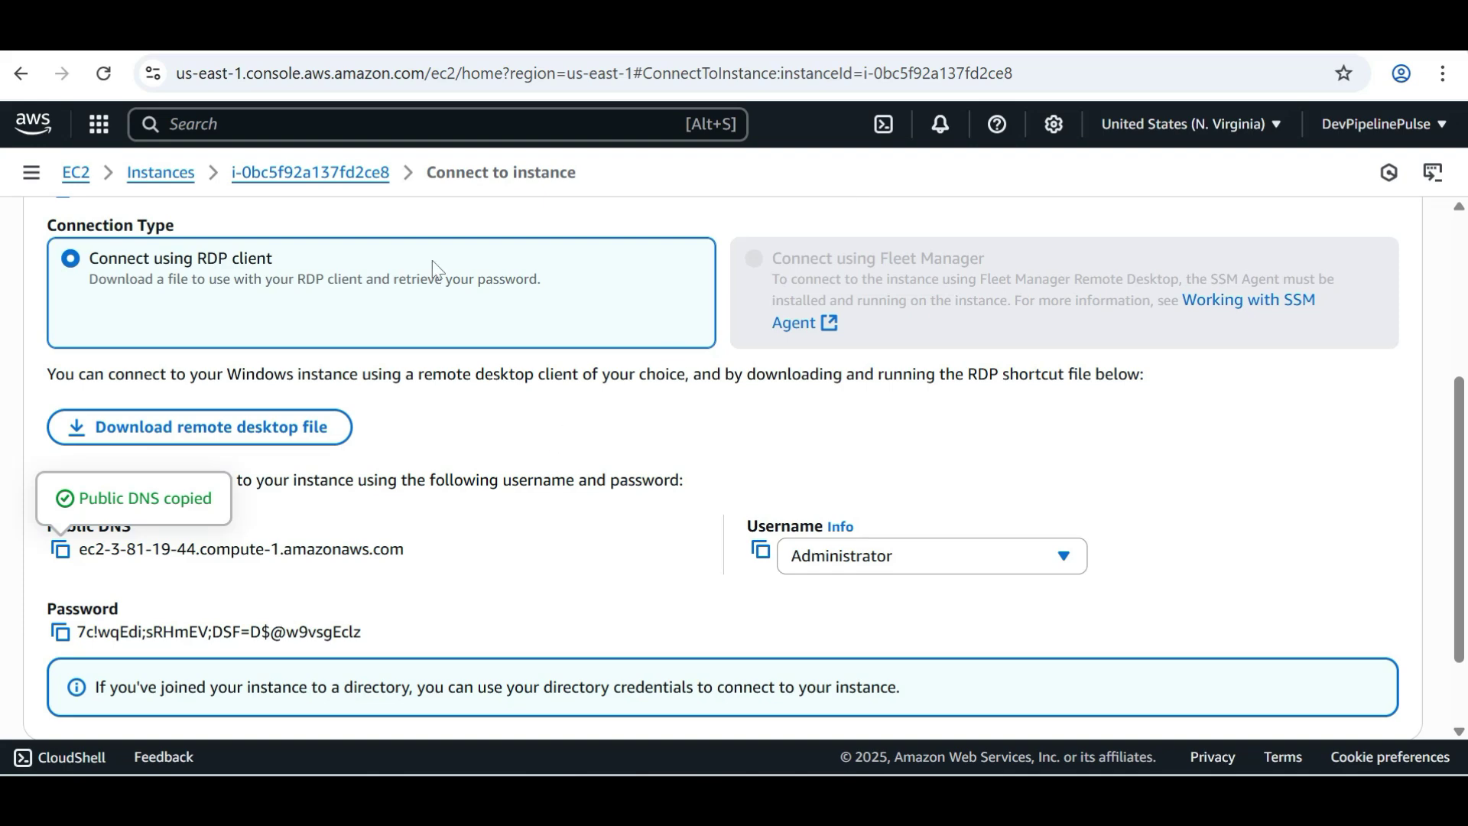
Copy the Windows Agent installer's link address from Datadog's Windows agent install page.
left_click(680, 34)
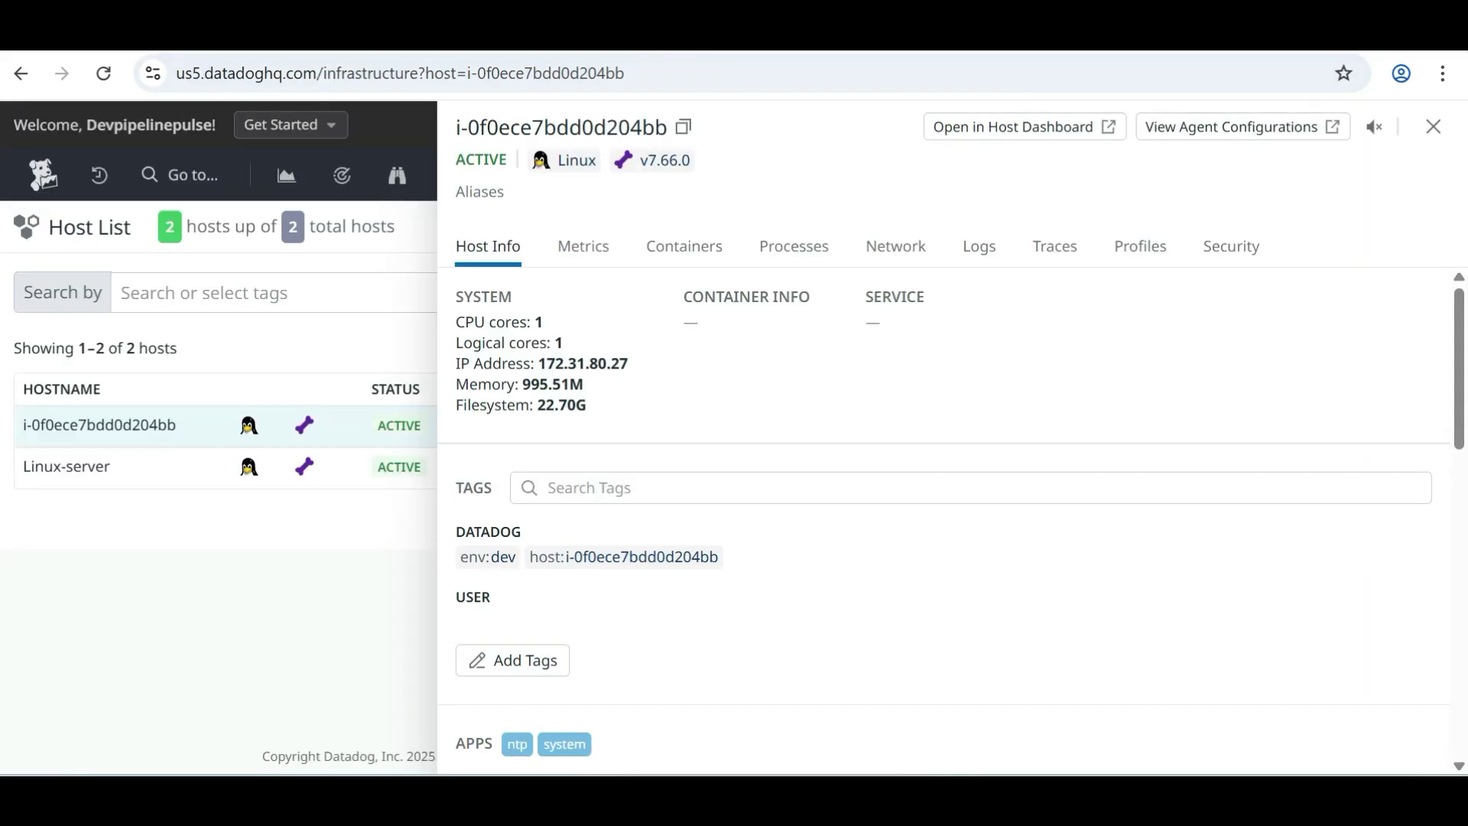
left_click(688, 34)
scroll(825, 430, "down", 2)
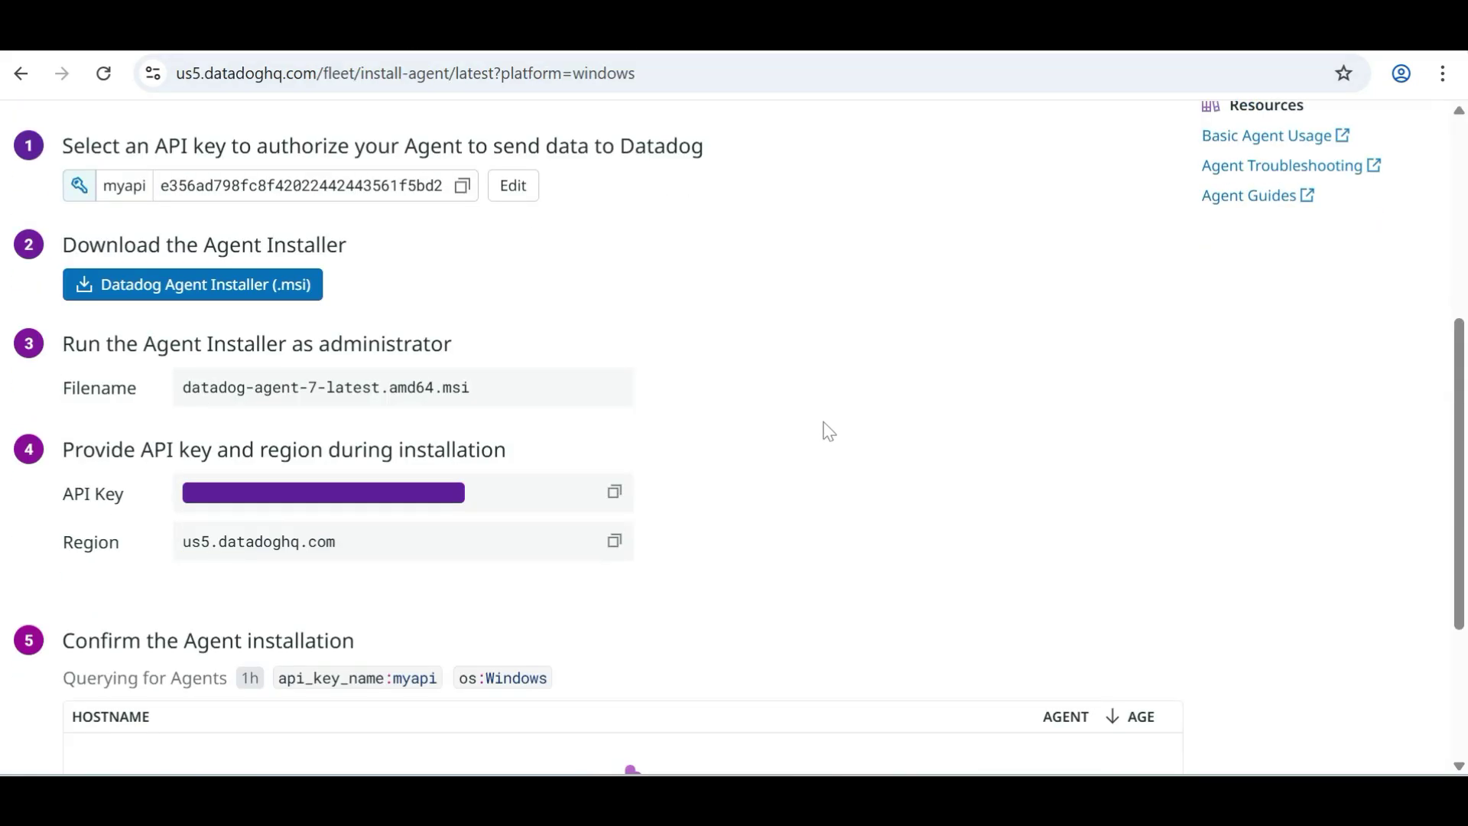
scroll(828, 431, "up", 1)
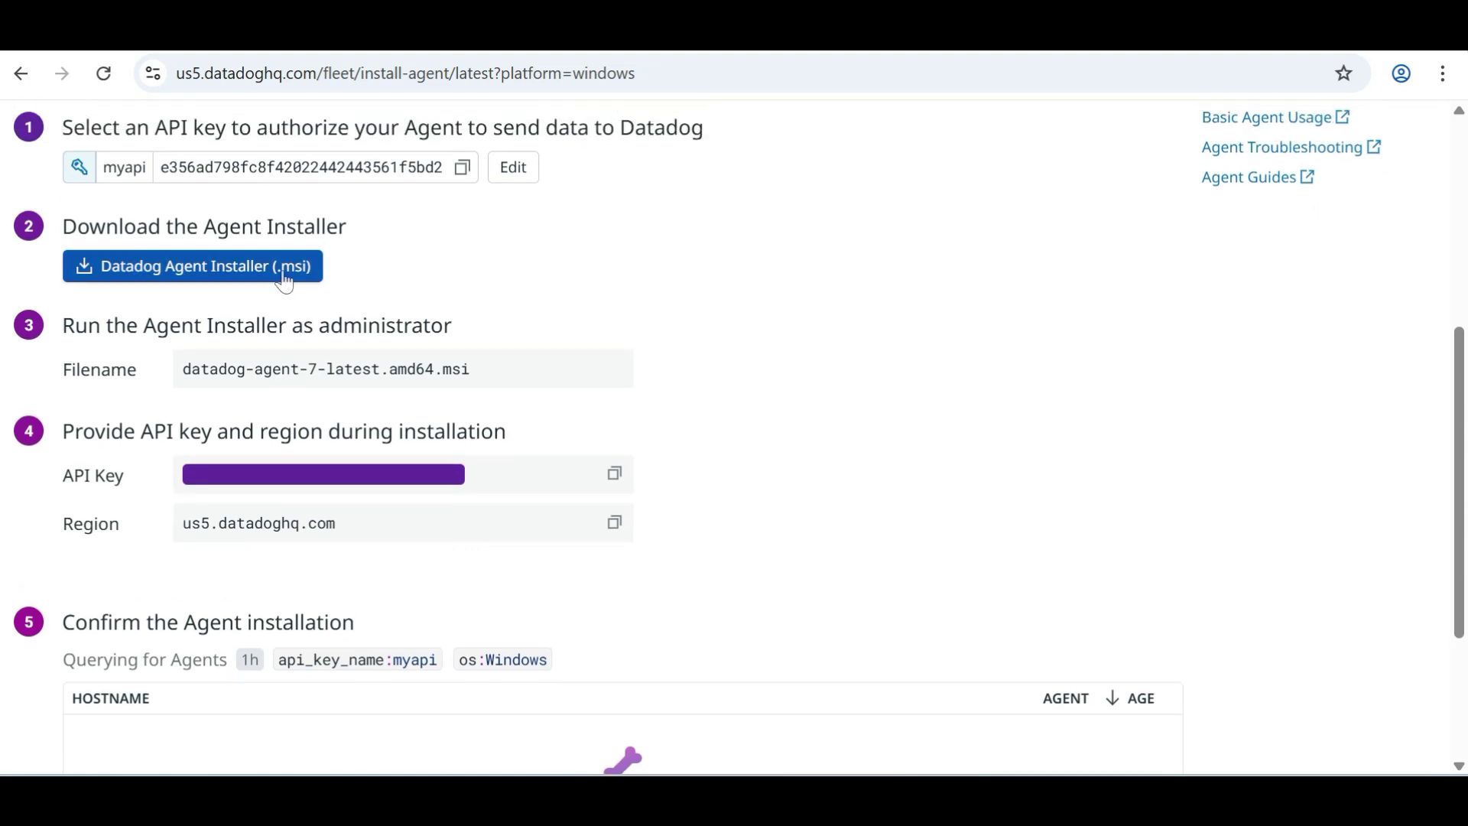
right_click(281, 274)
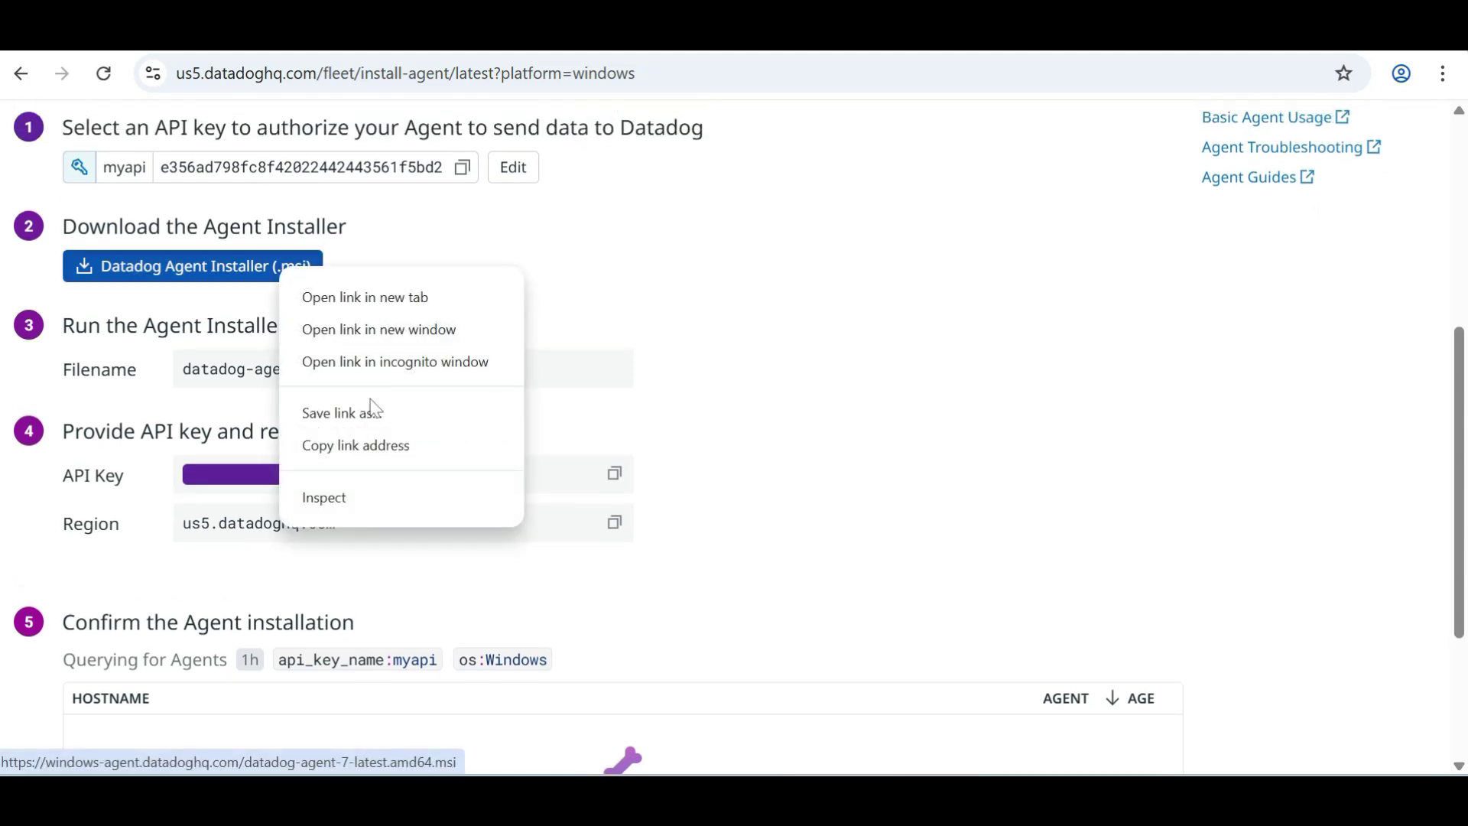
left_click(402, 451)
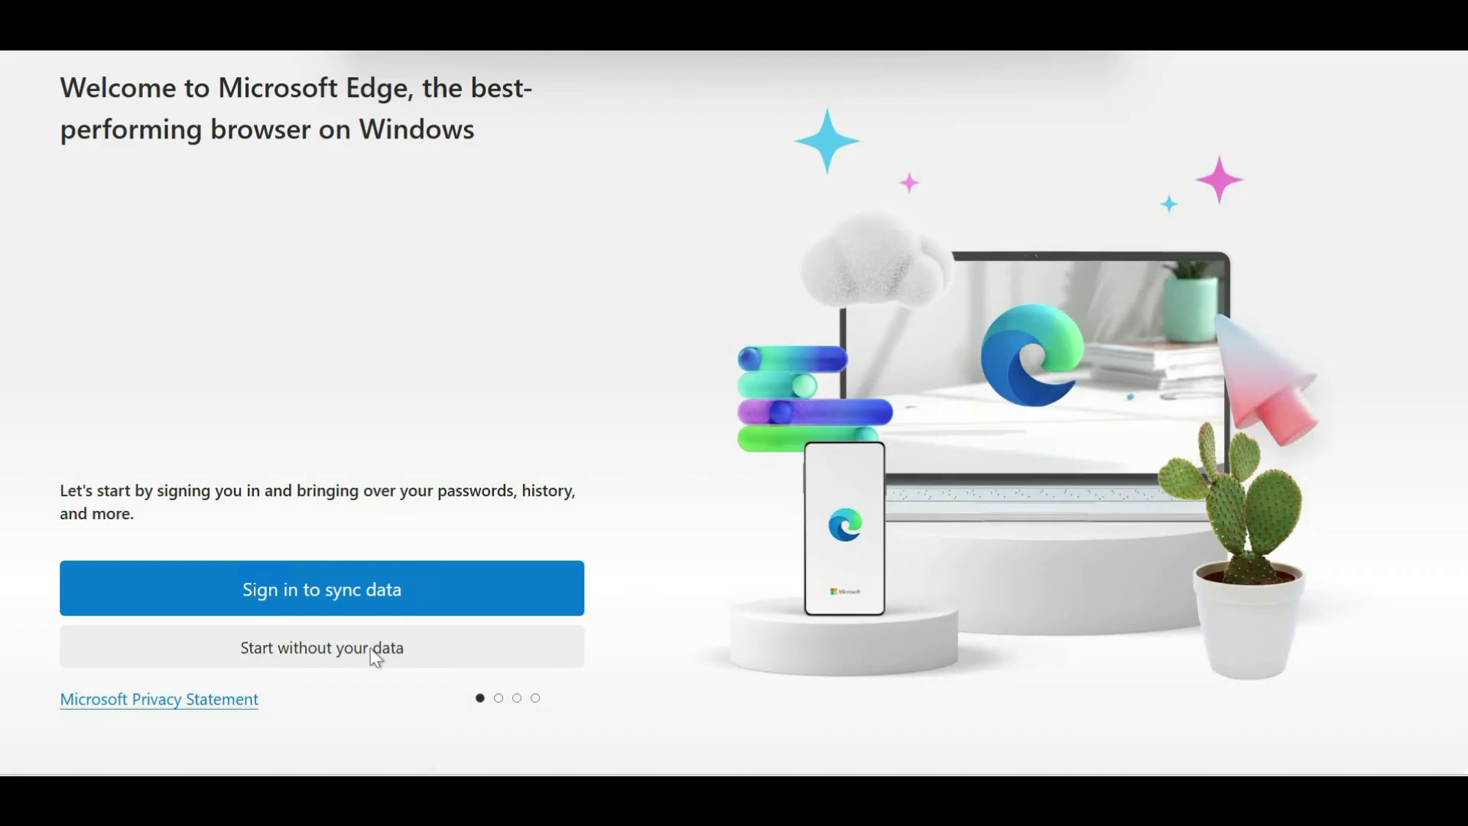
Skip sign-in and Google data import to complete Edge's first-run setup.
left_click(358, 659)
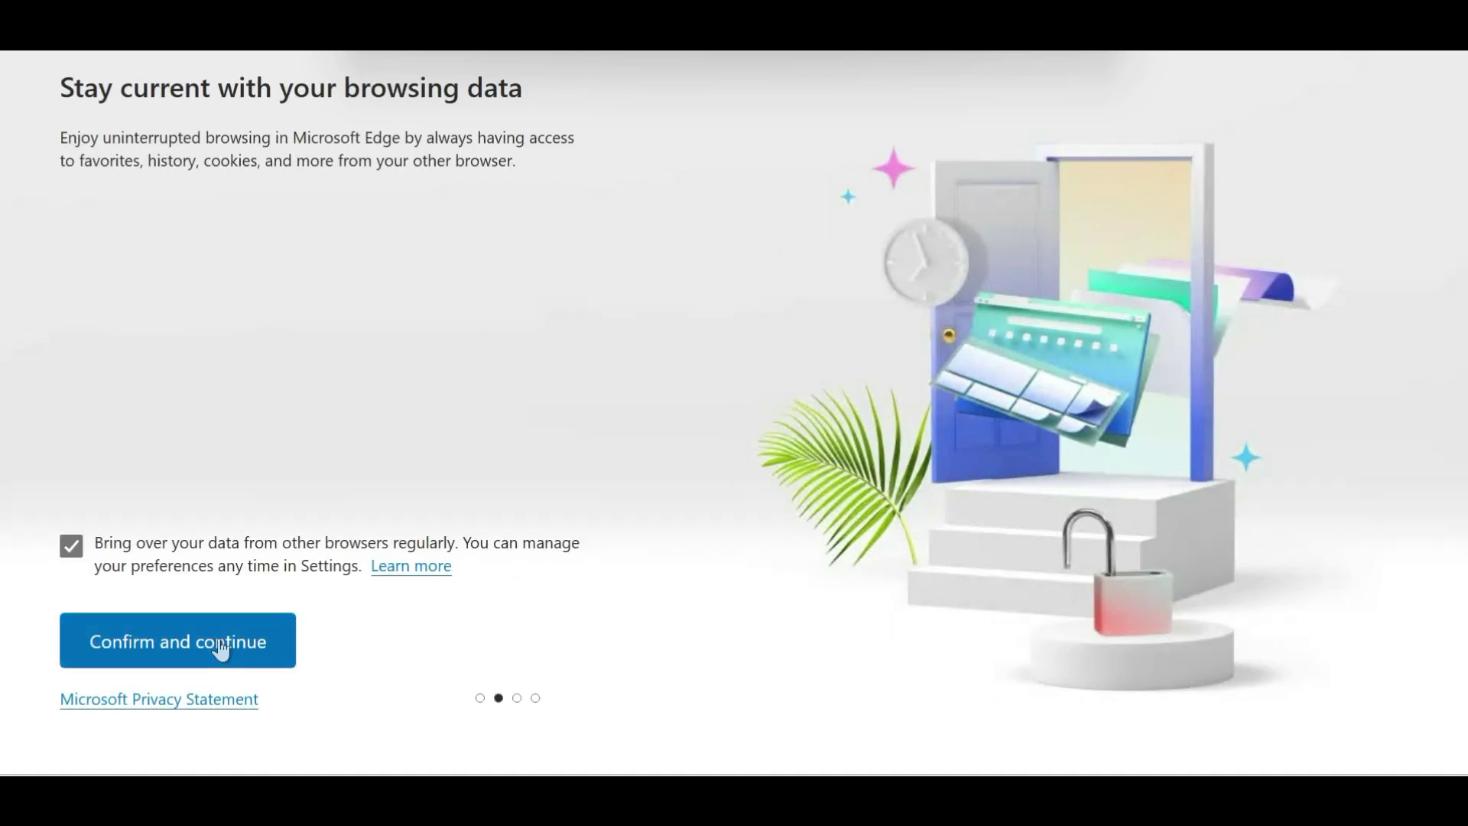
left_click(221, 649)
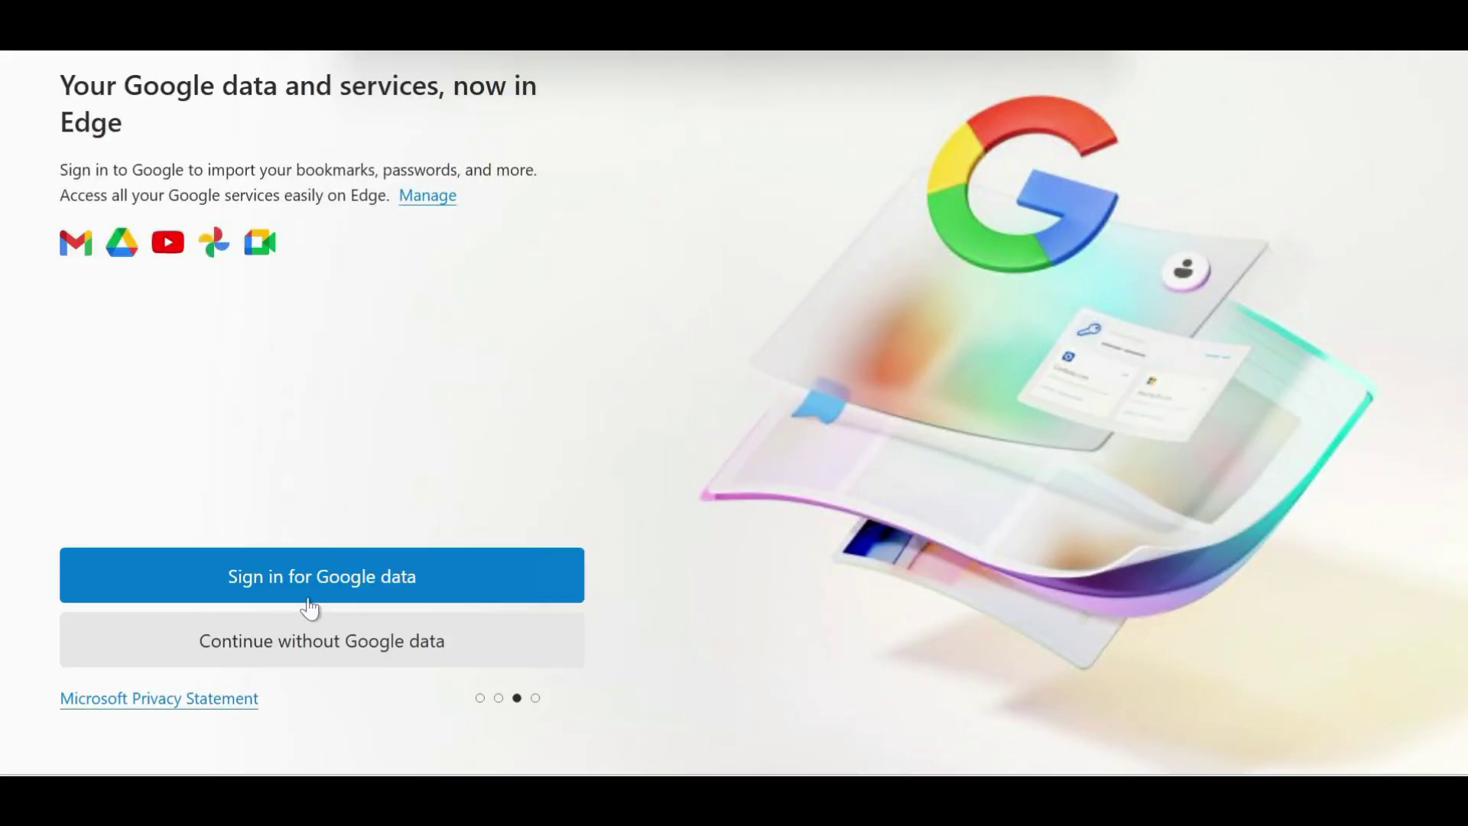
left_click(355, 652)
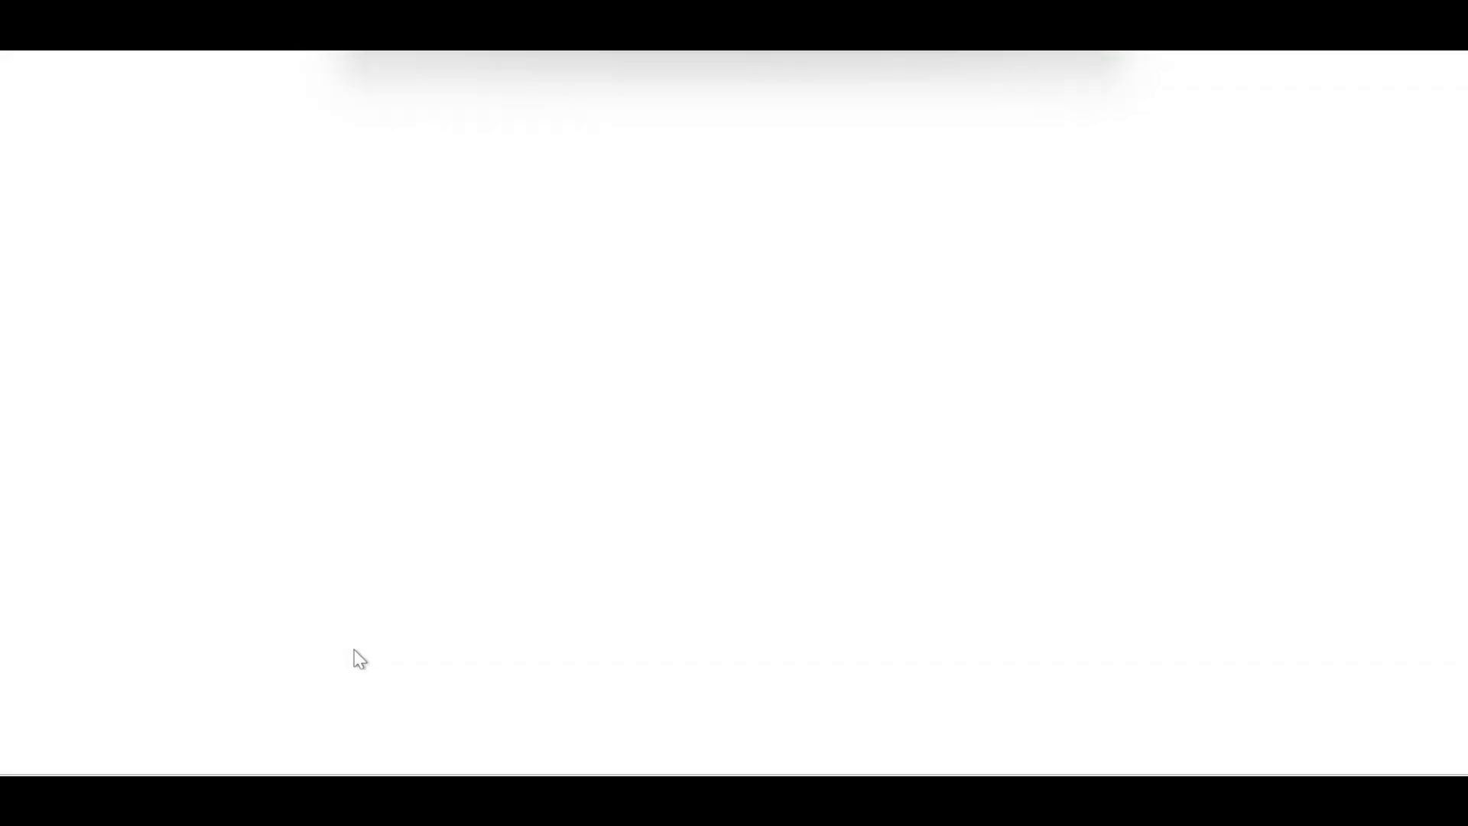
left_click(211, 656)
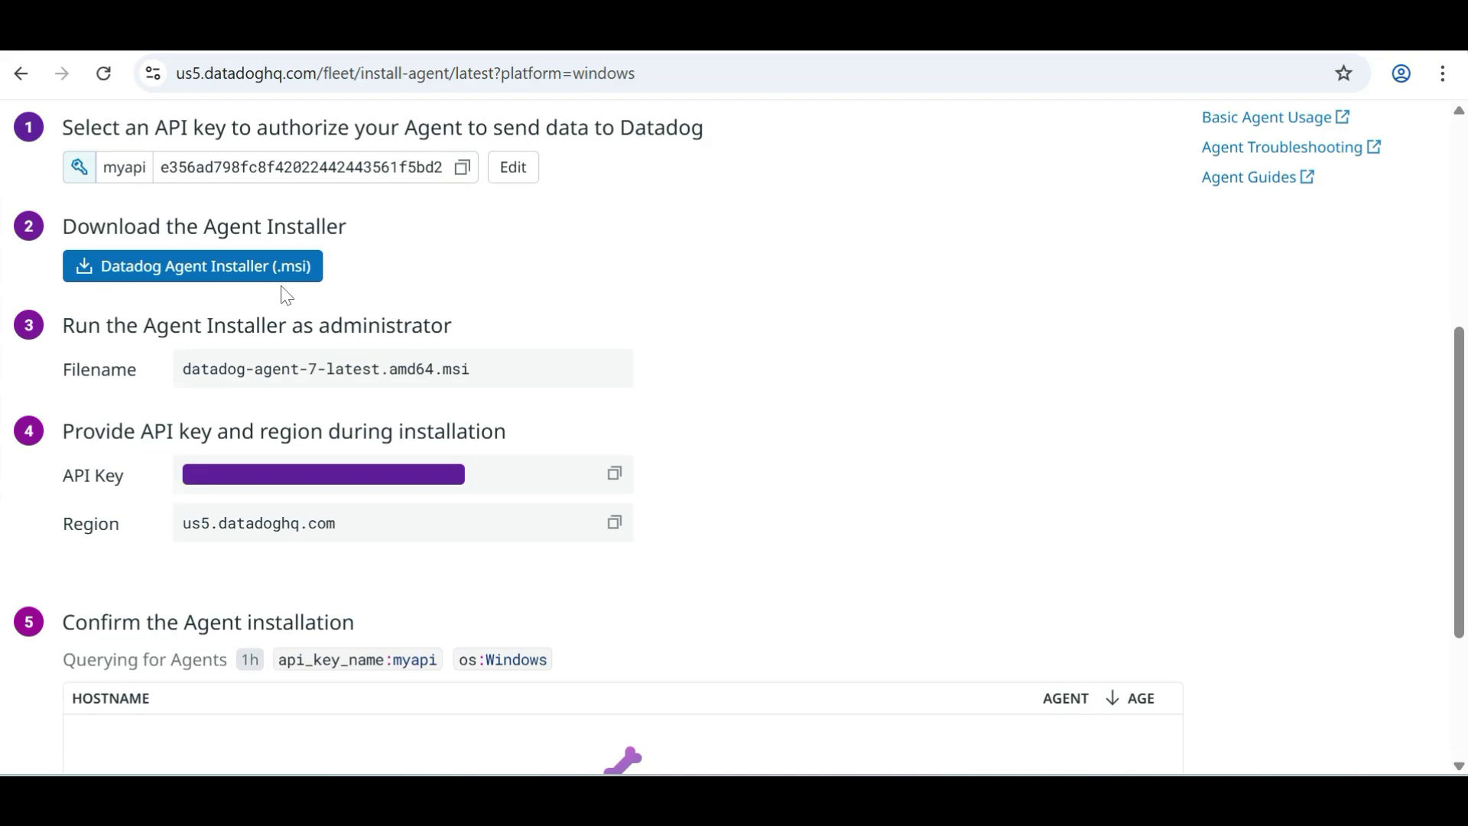
Copy the agent installer's download address from the Datadog install page again.
left_click(276, 276)
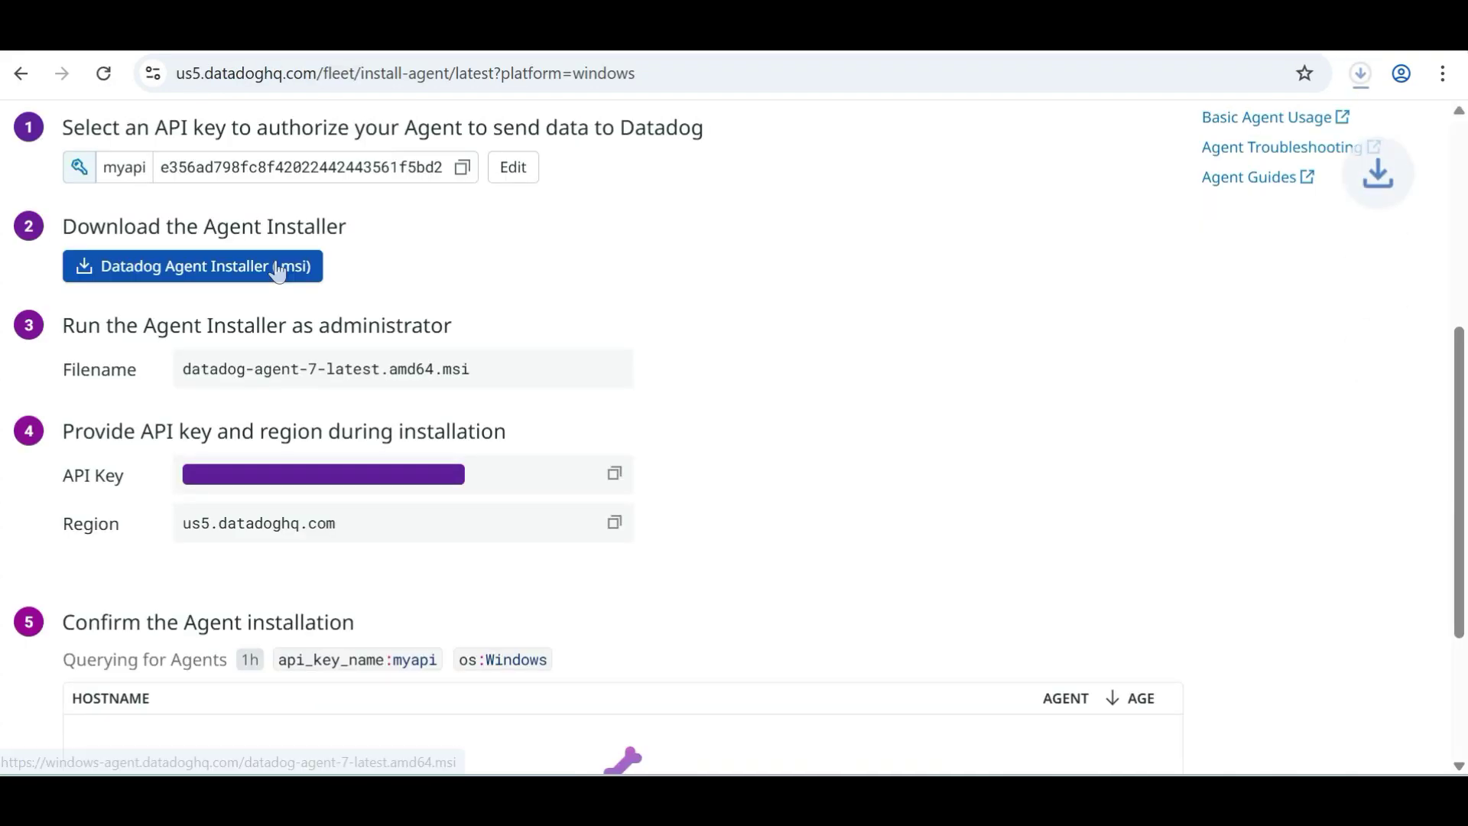
right_click(281, 268)
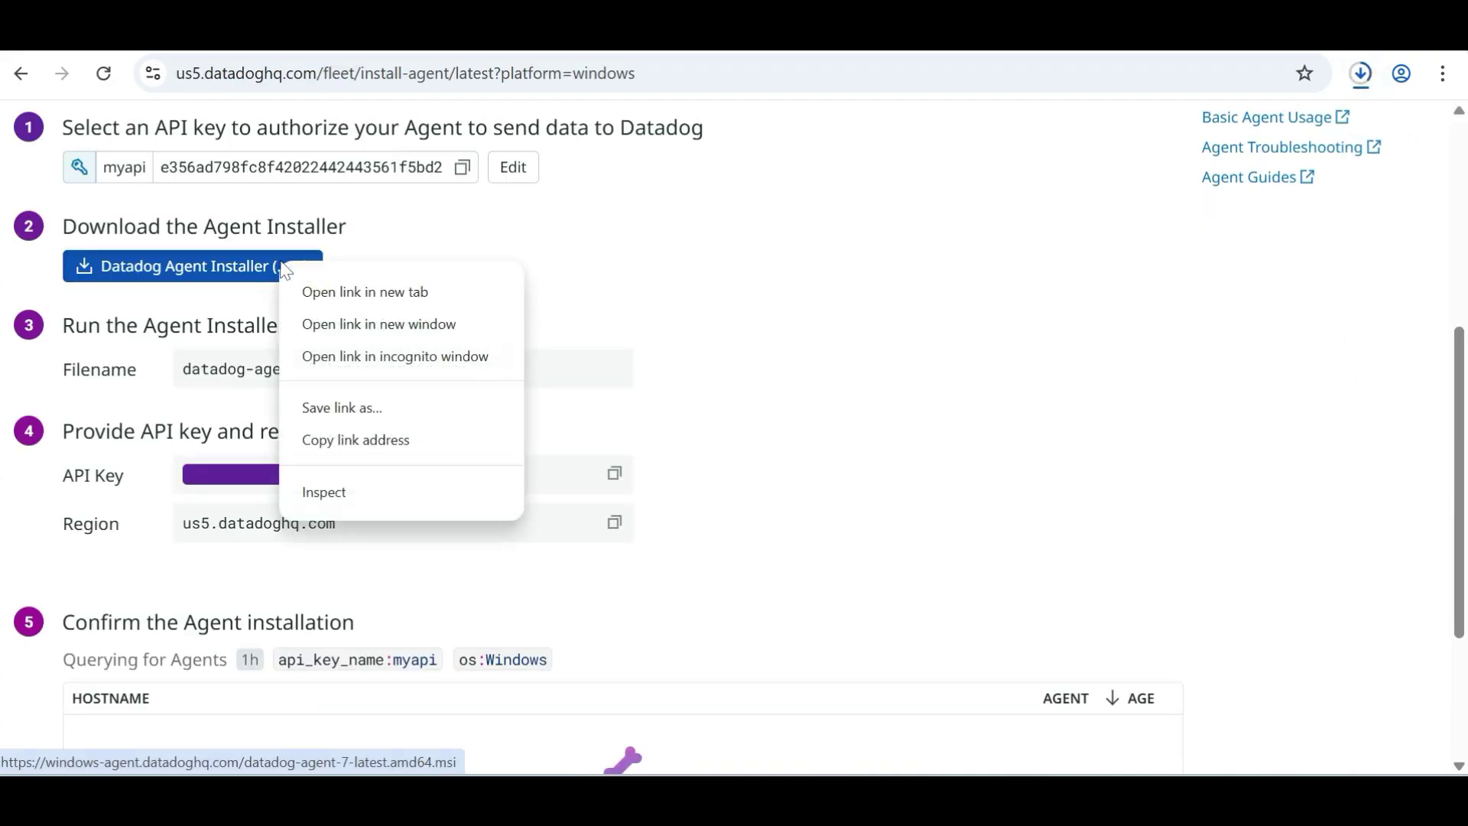
left_click(366, 442)
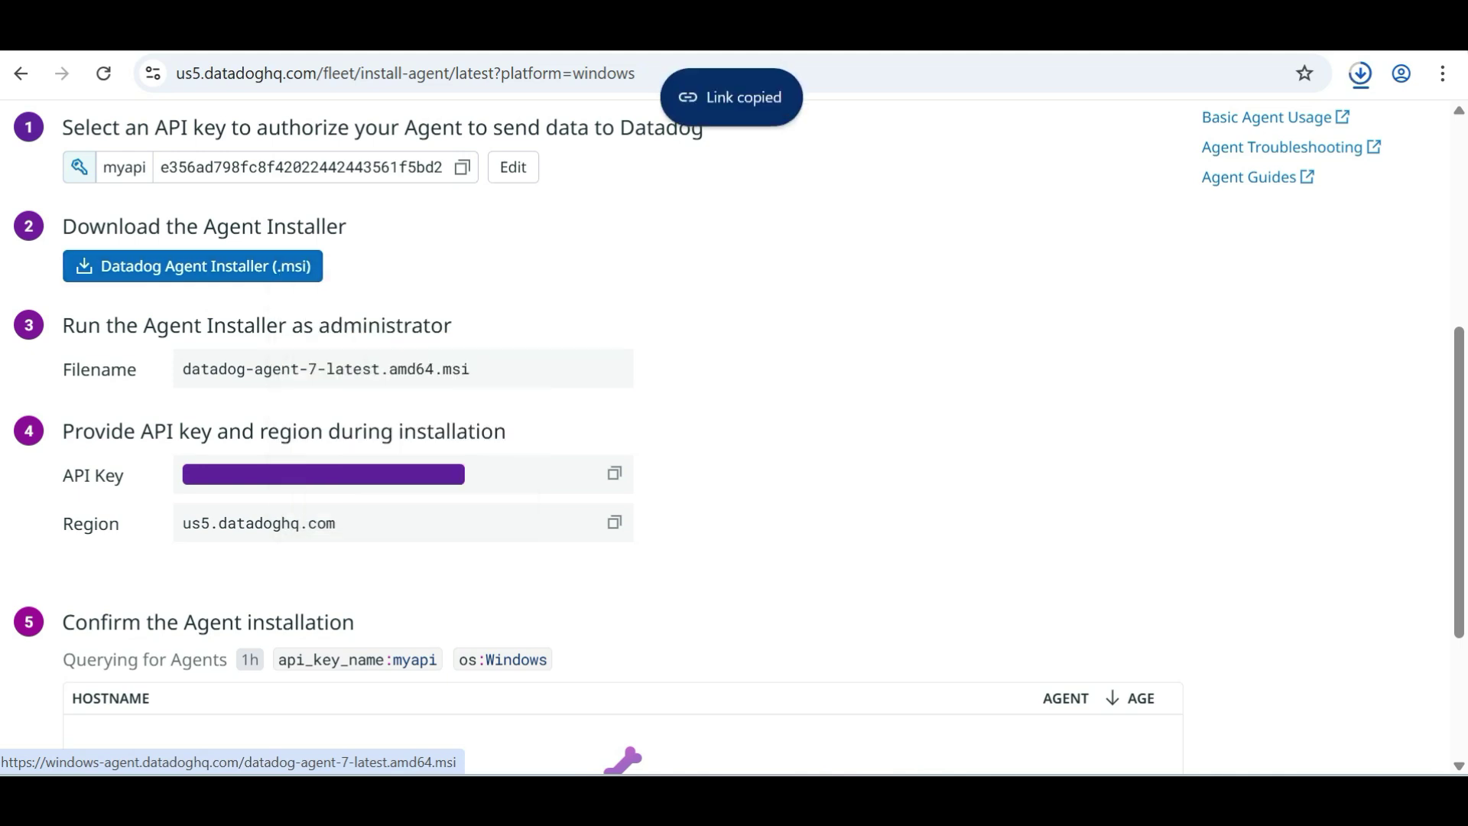
Paste the link into the server's Edge to download datadog-agent-7-latest.amd64.msi and open its folder.
mouse_move(709, 799)
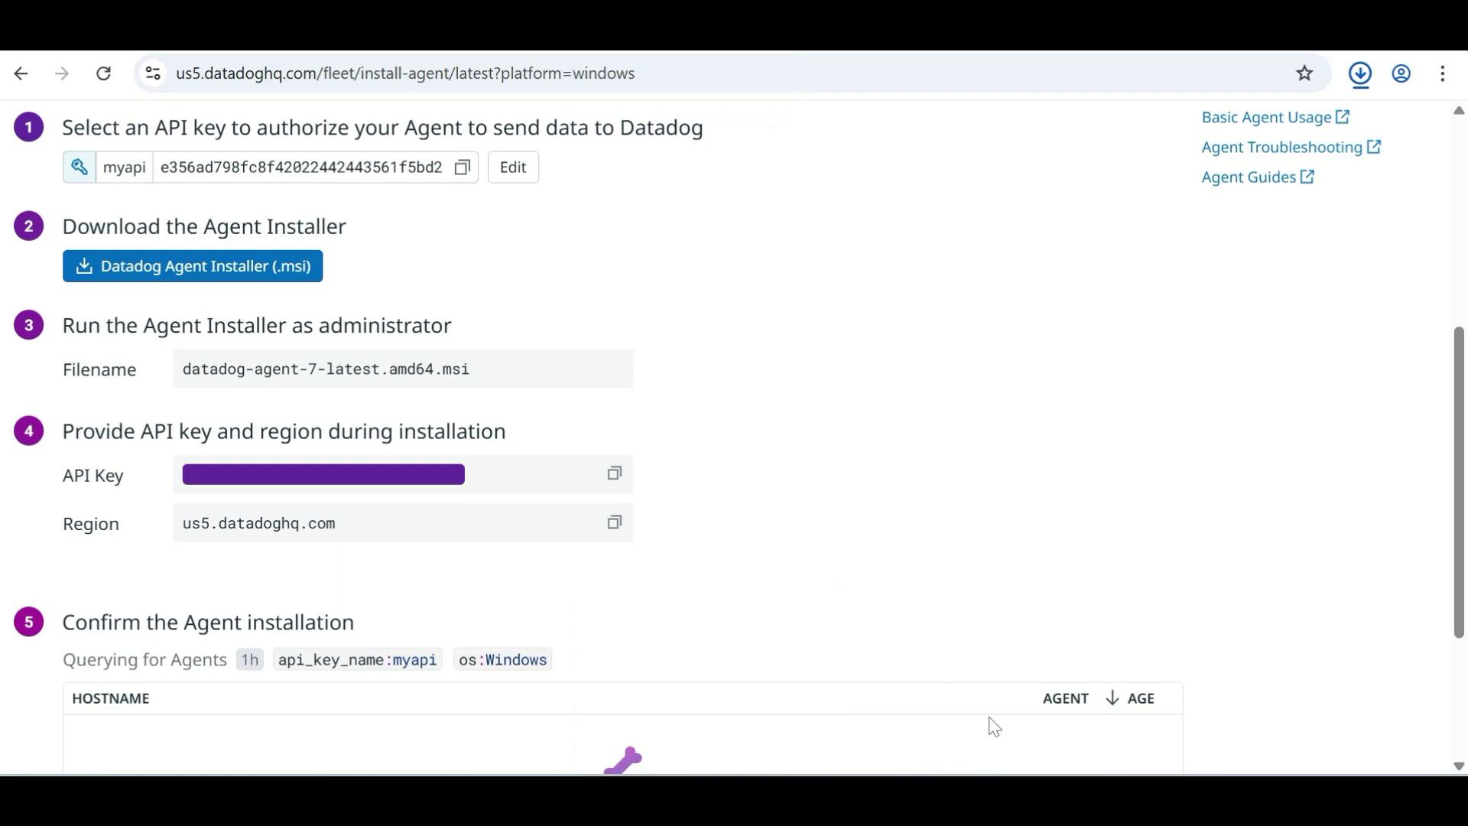
left_click(1360, 74)
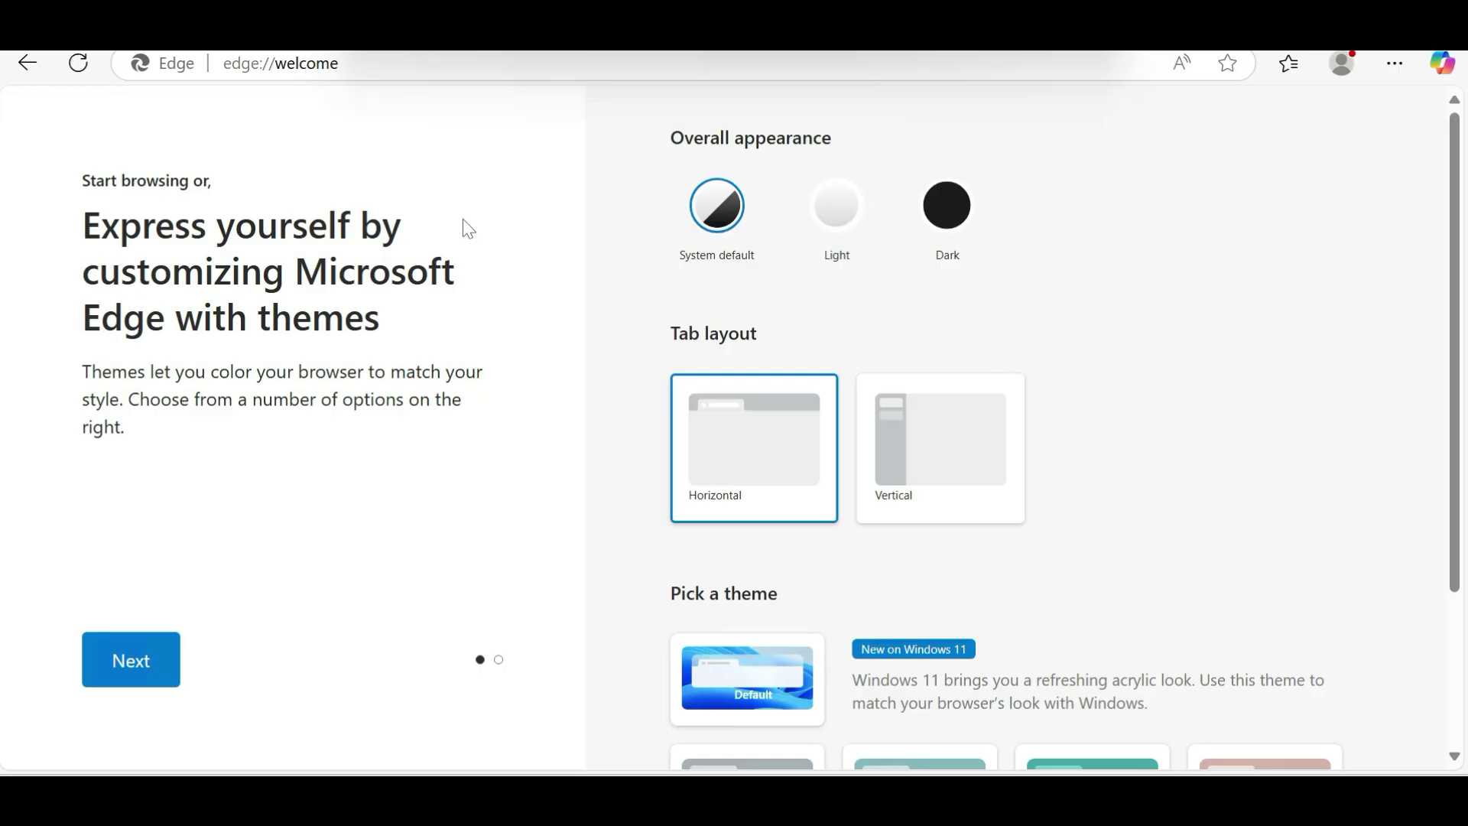
left_click(390, 76)
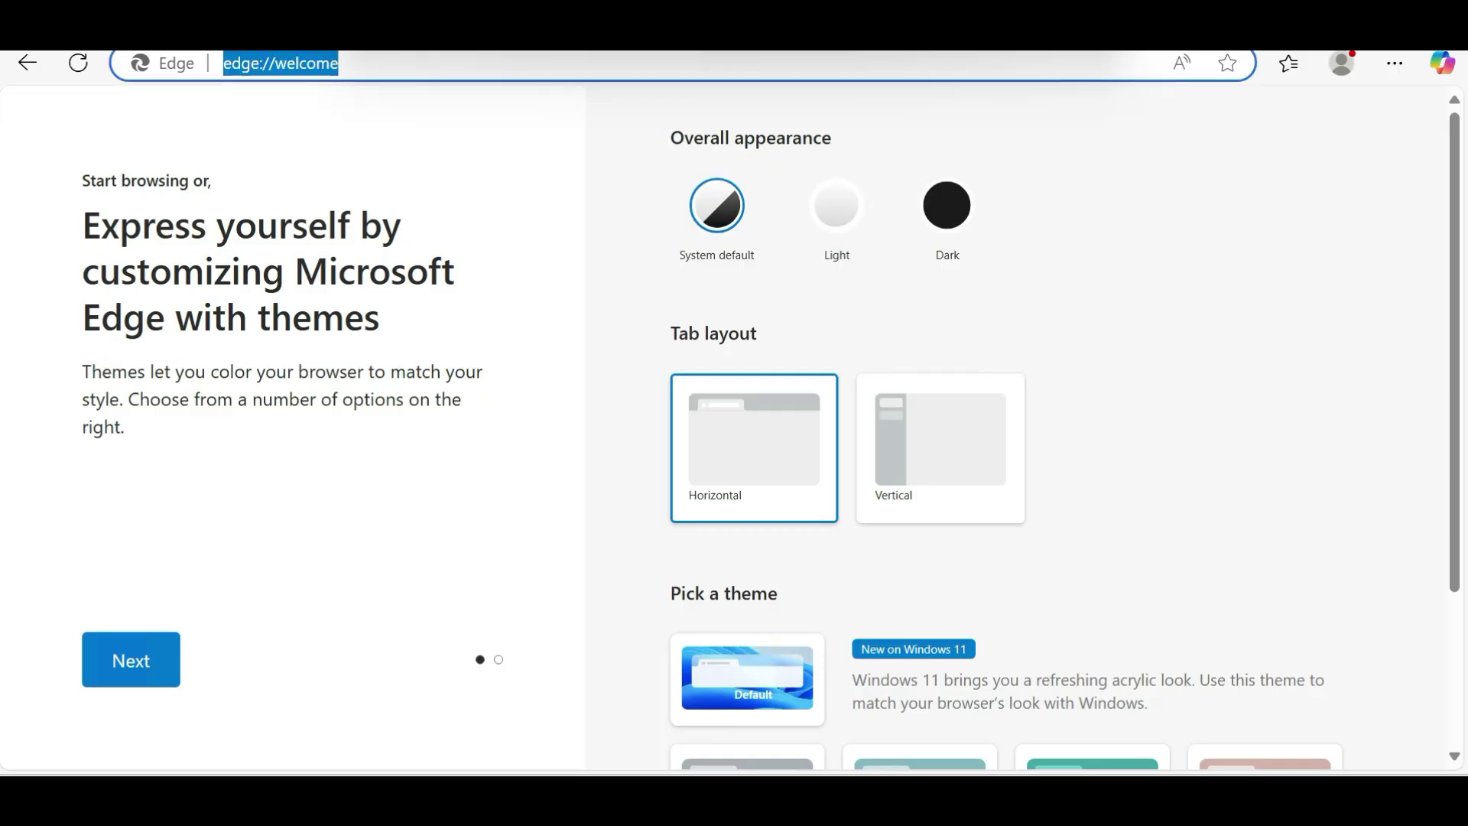
key("ctrl+v")
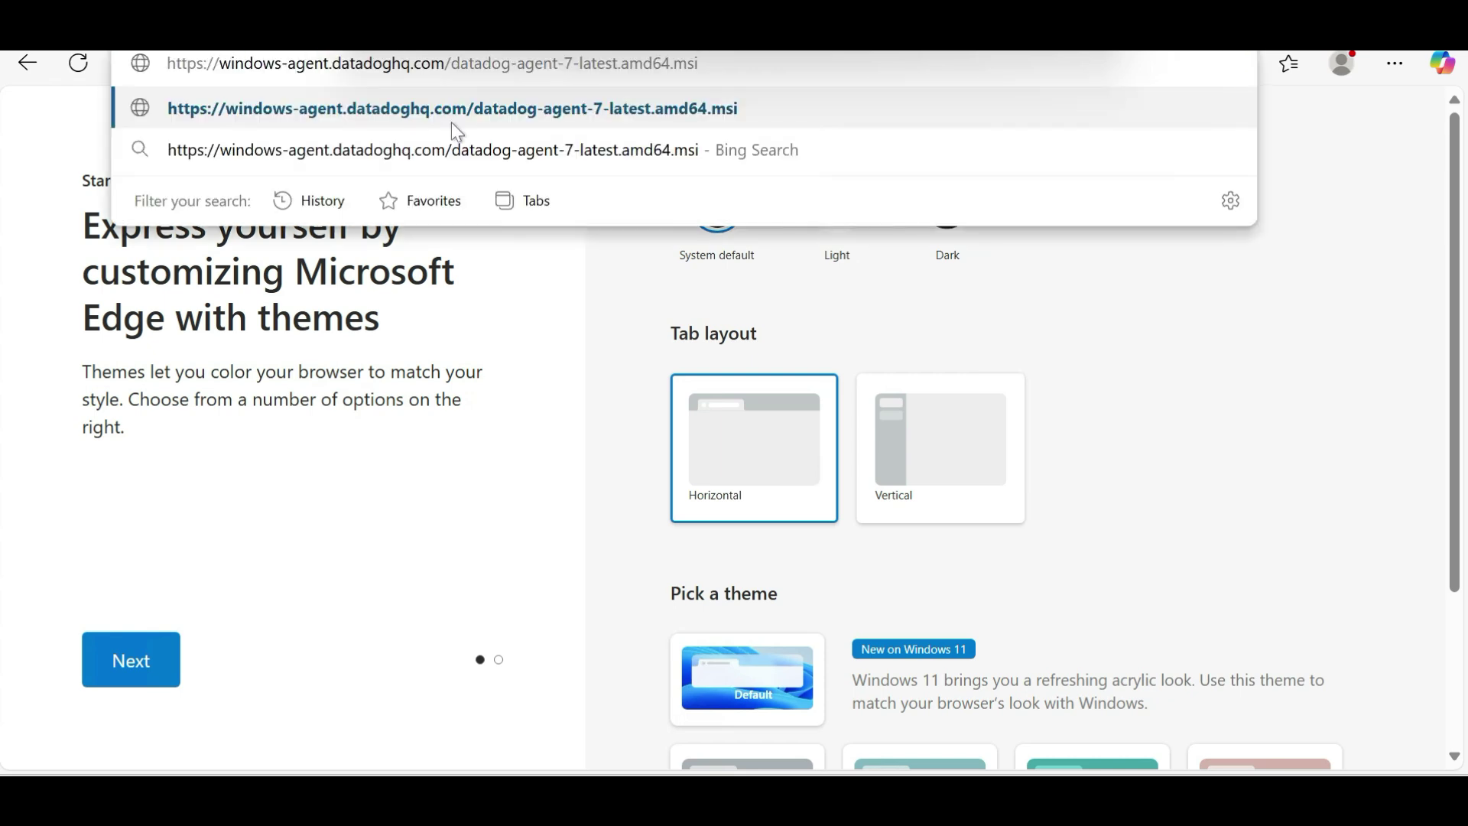
left_click(451, 122)
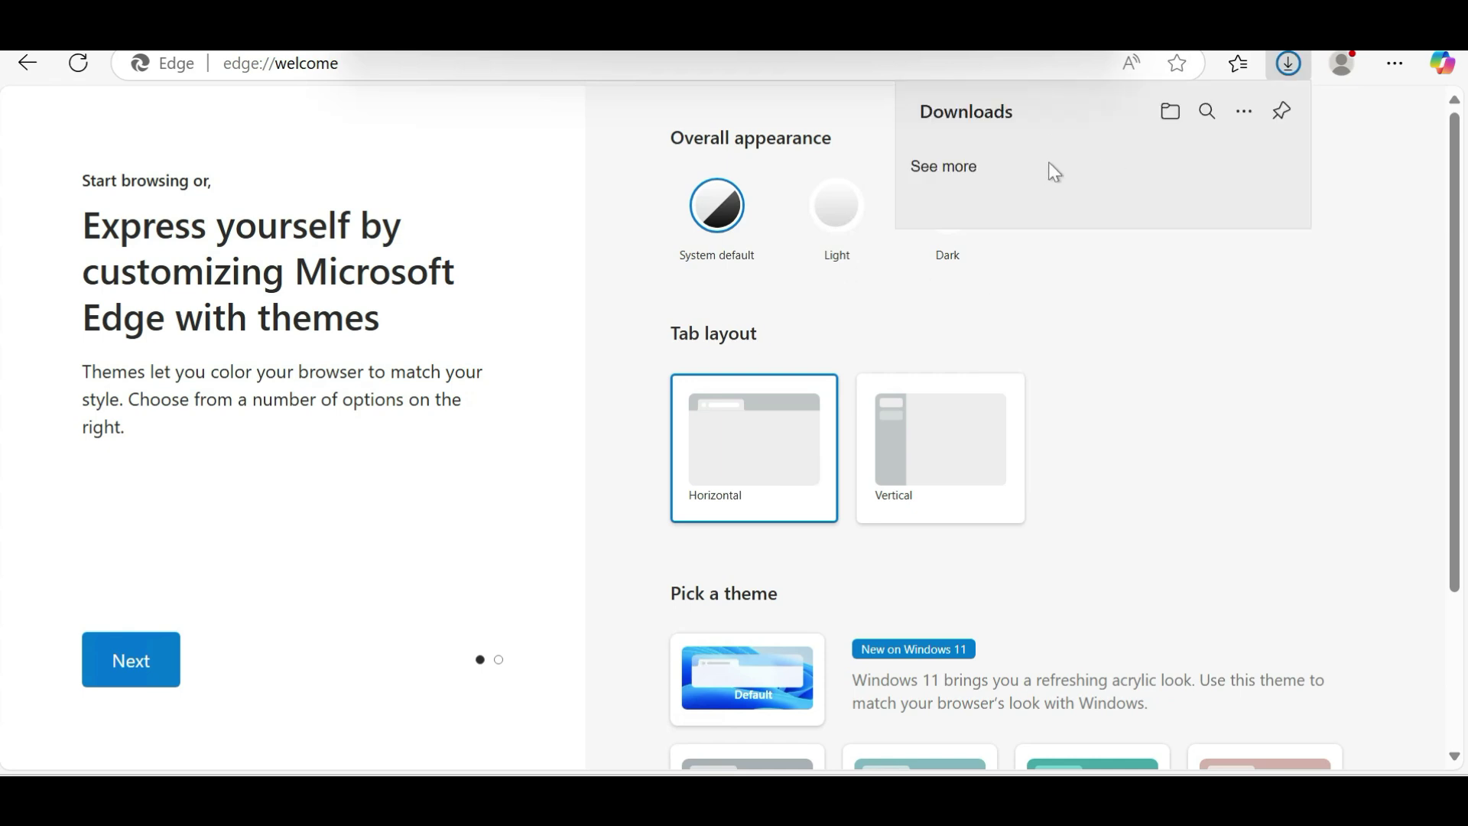
left_click(1172, 122)
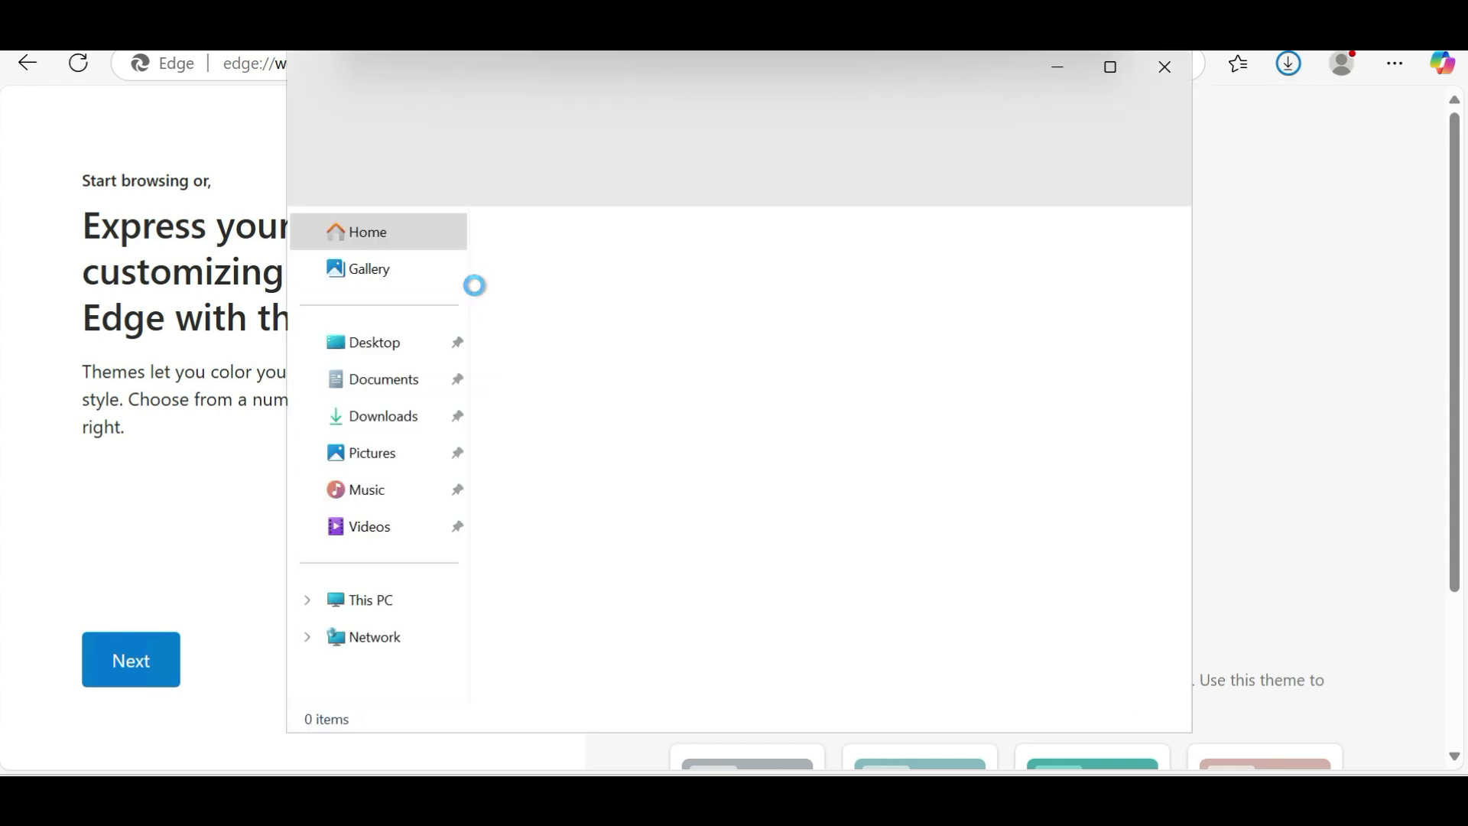
Run datadog-agent-7-latest.amd64 from the Downloads folder.
left_click(387, 419)
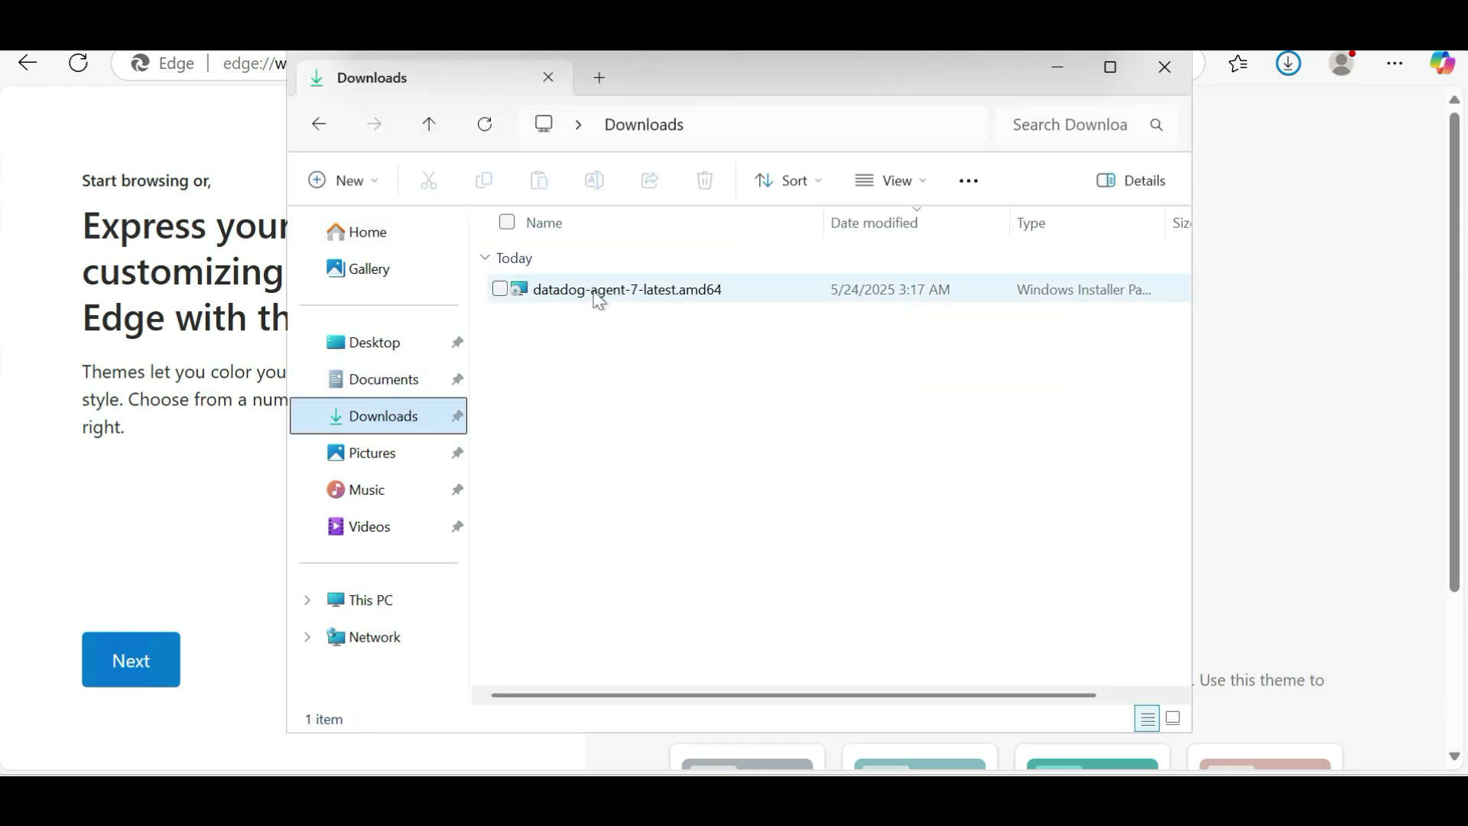
mouse_move(600, 302)
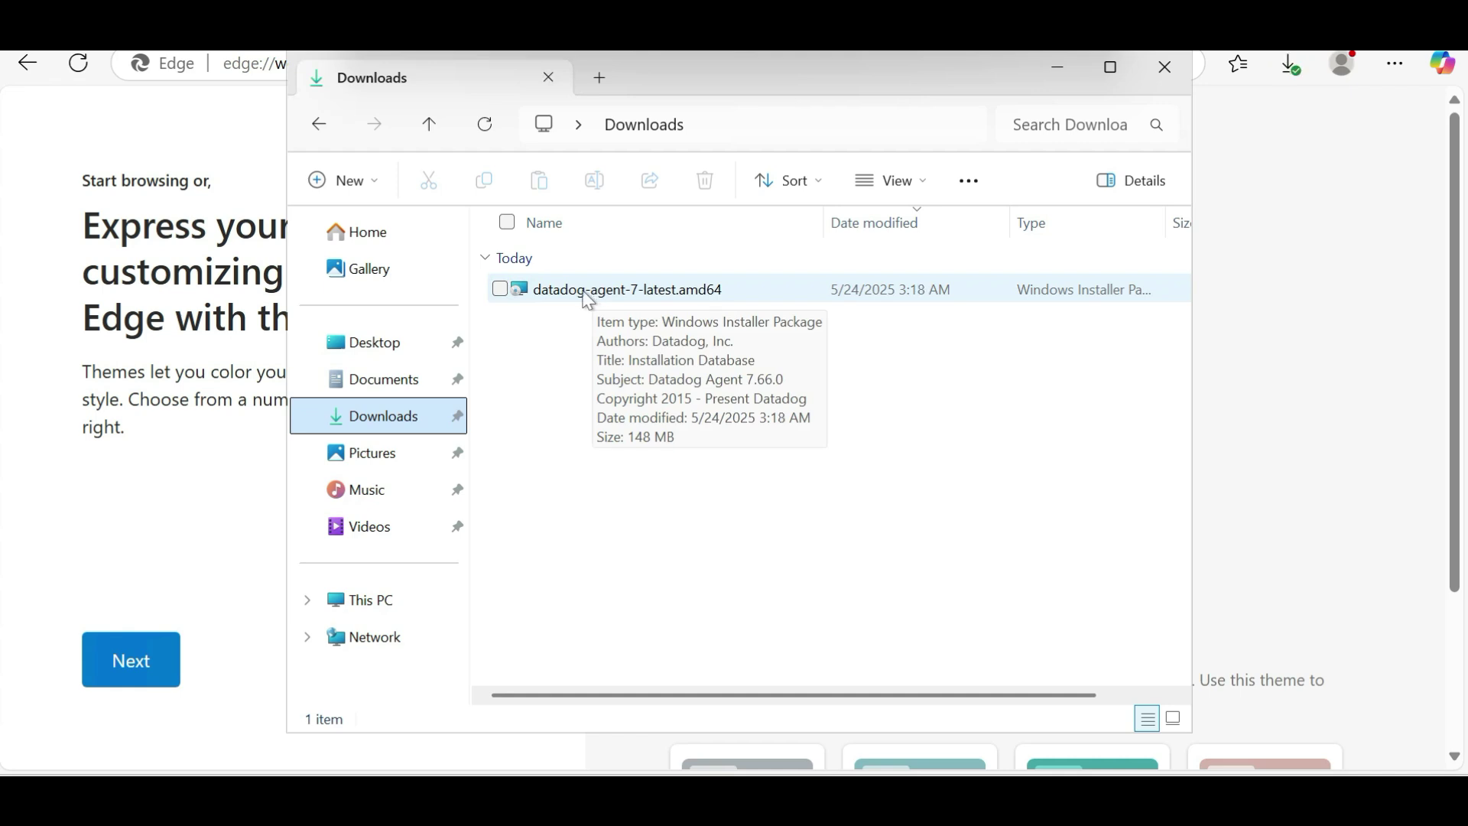
left_click(587, 295)
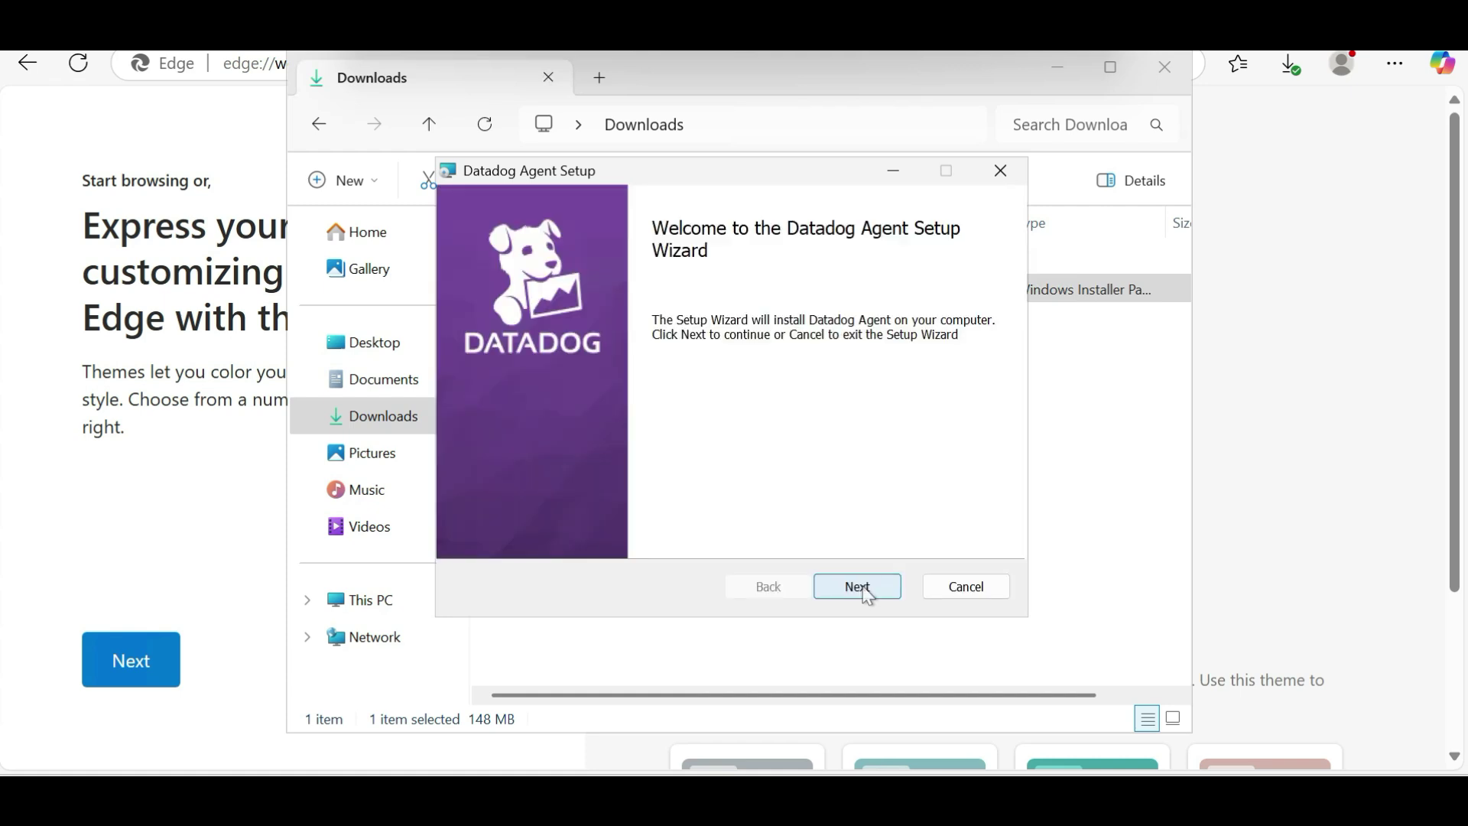
Accept the licence, keep default features and paste the API key into the installer.
left_click(857, 587)
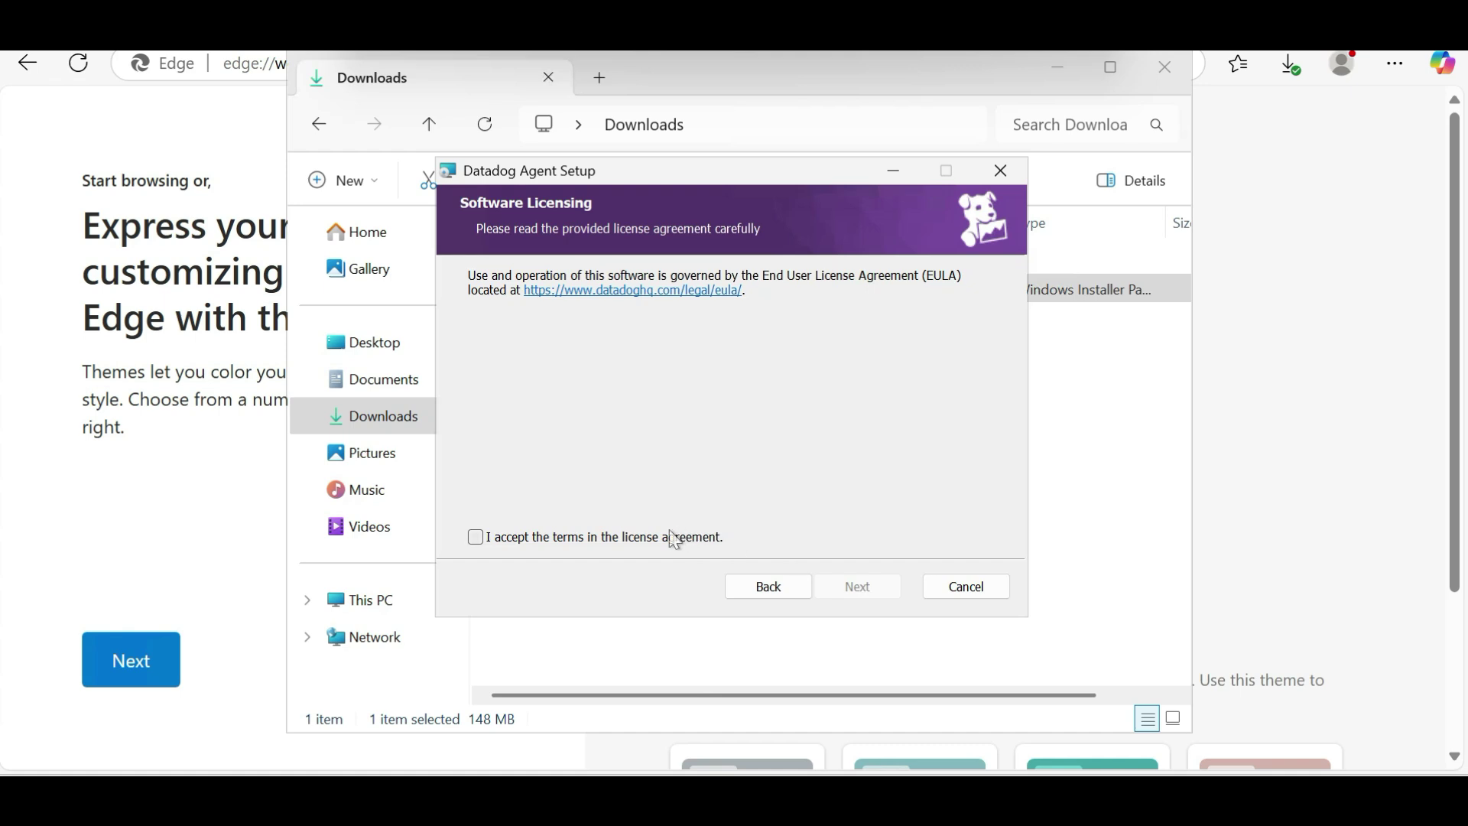
left_click(672, 537)
left_click(860, 586)
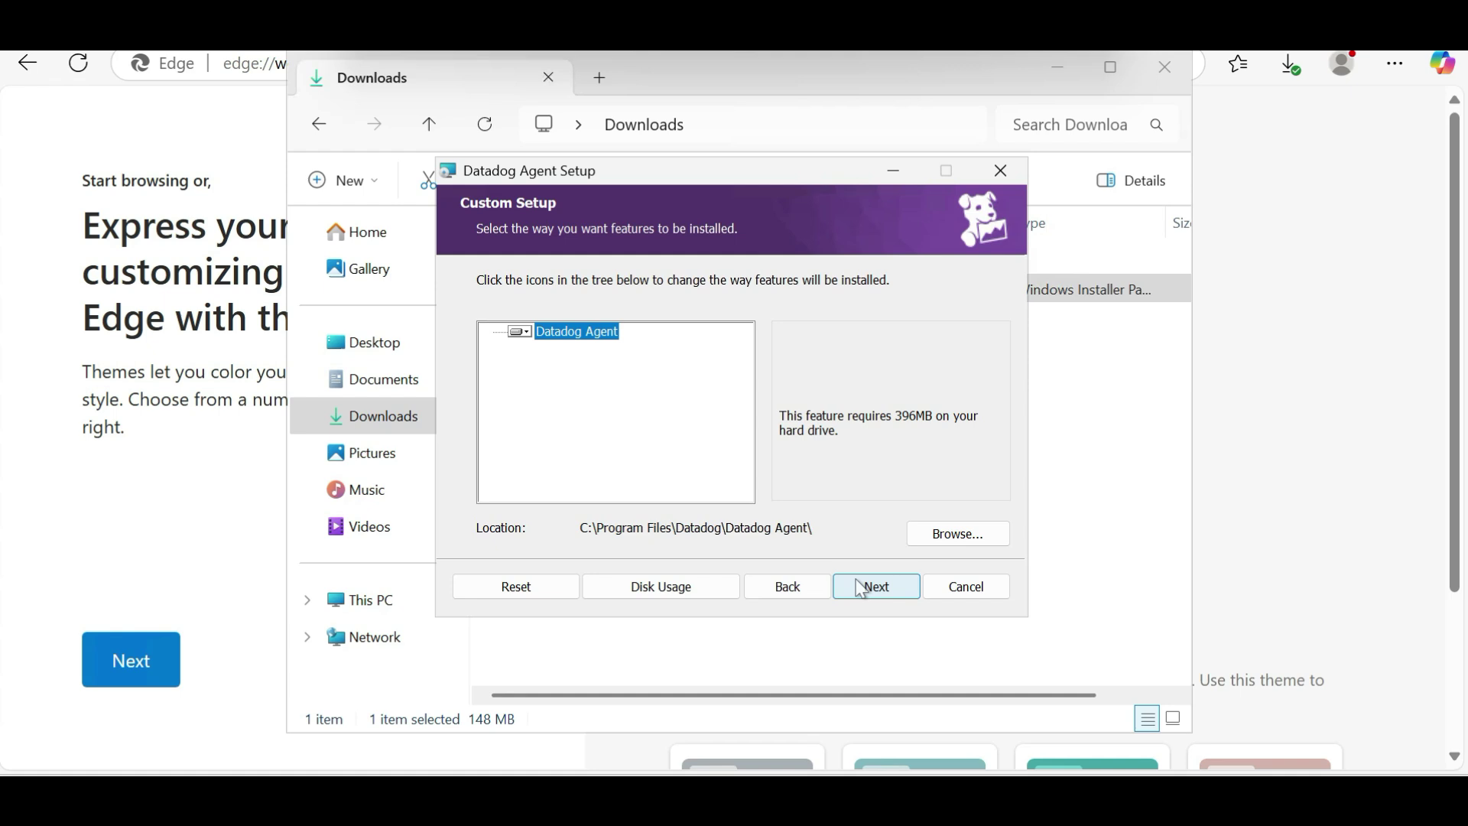
left_click(862, 587)
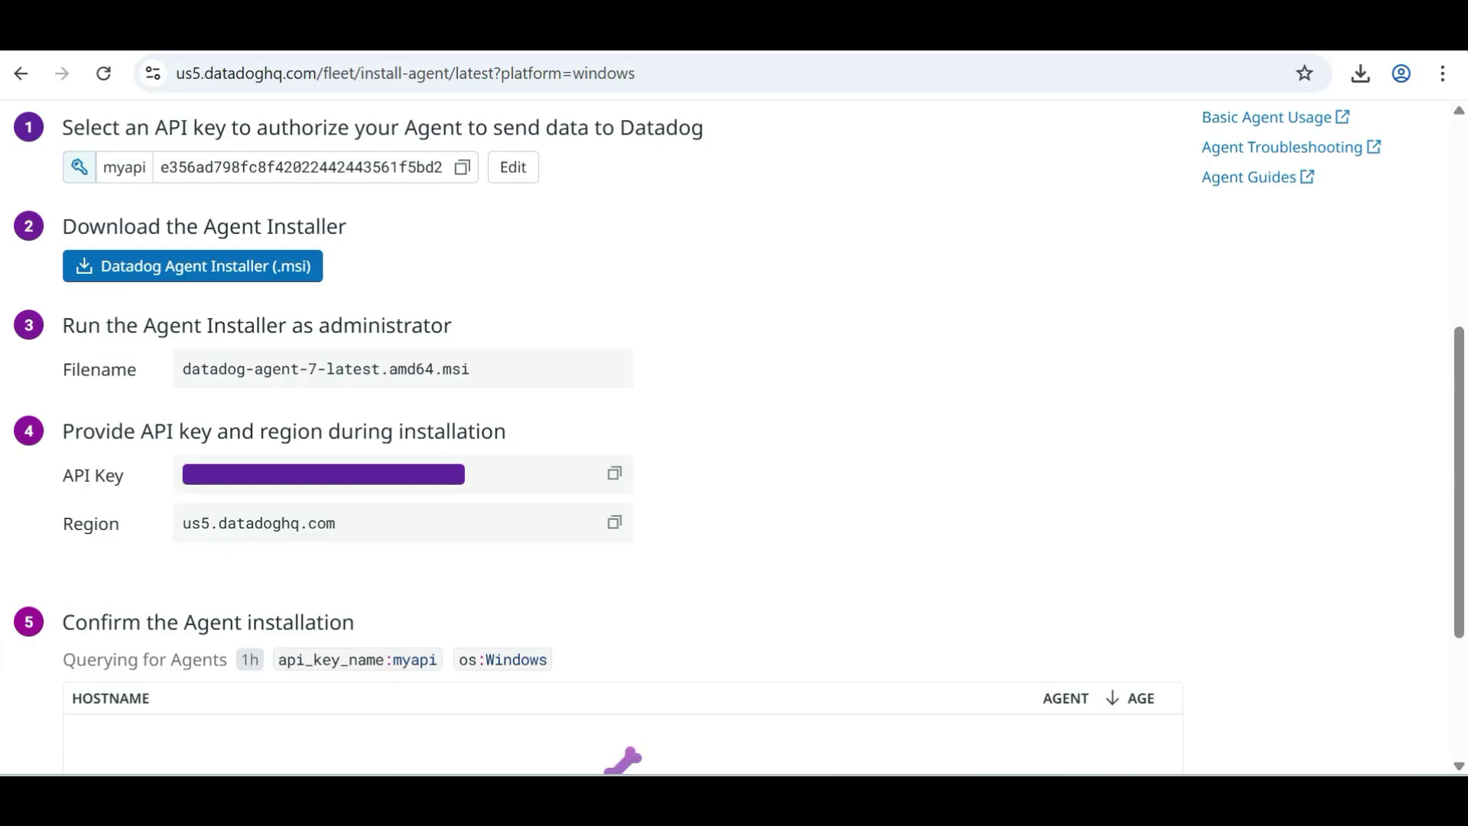
left_click(616, 475)
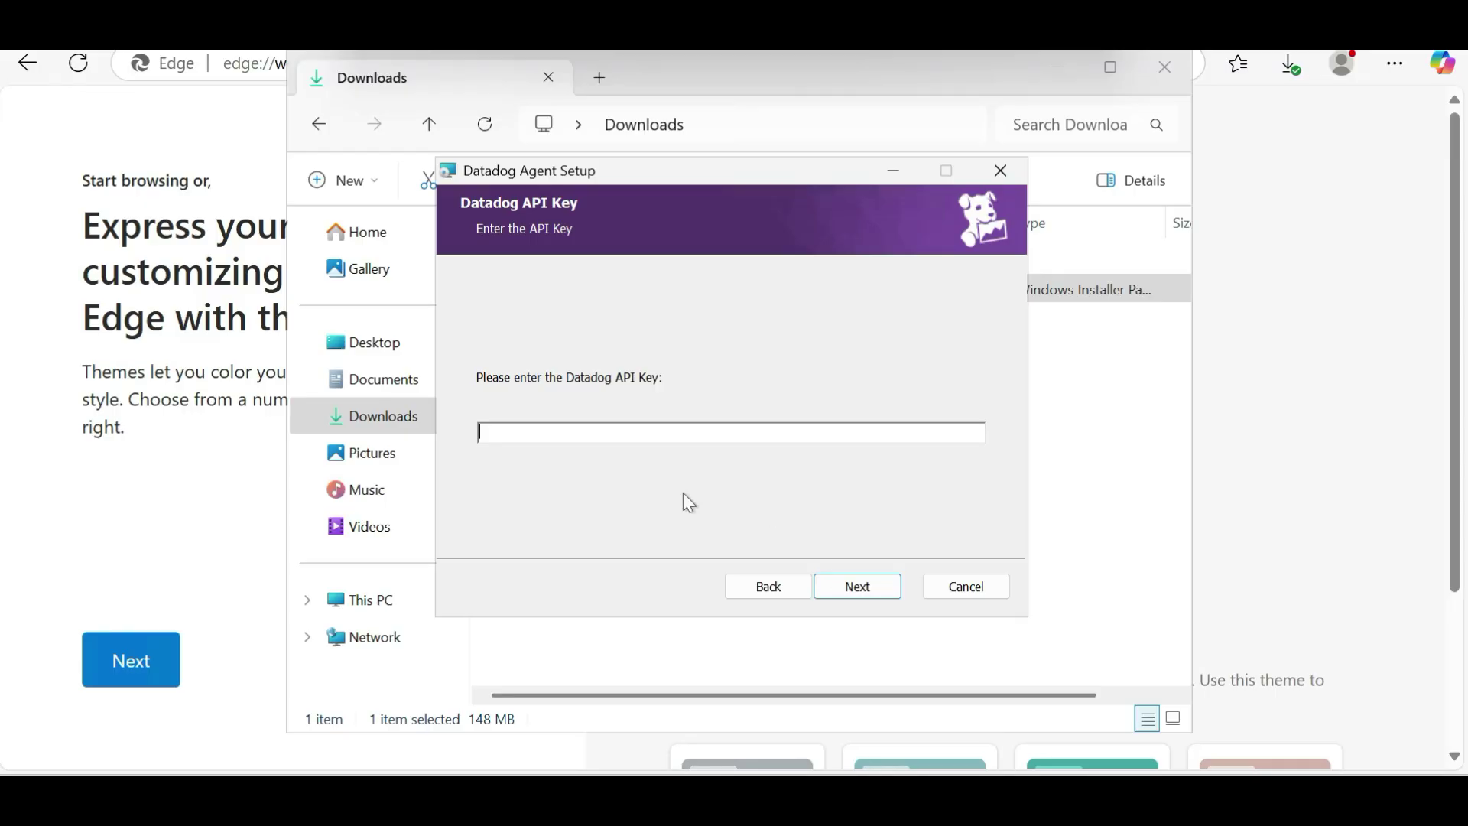
key("ctrl+v")
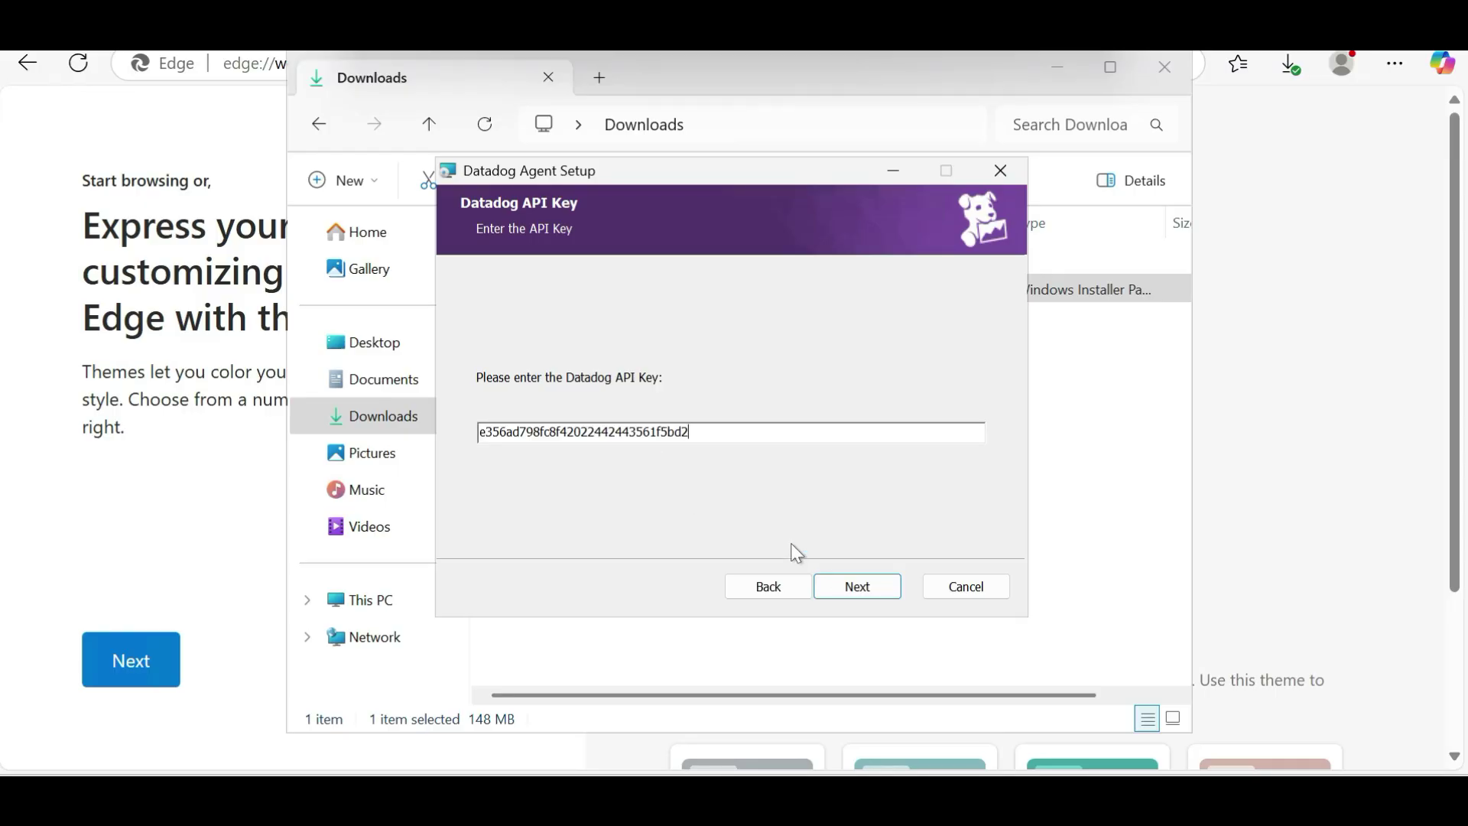
left_click(851, 595)
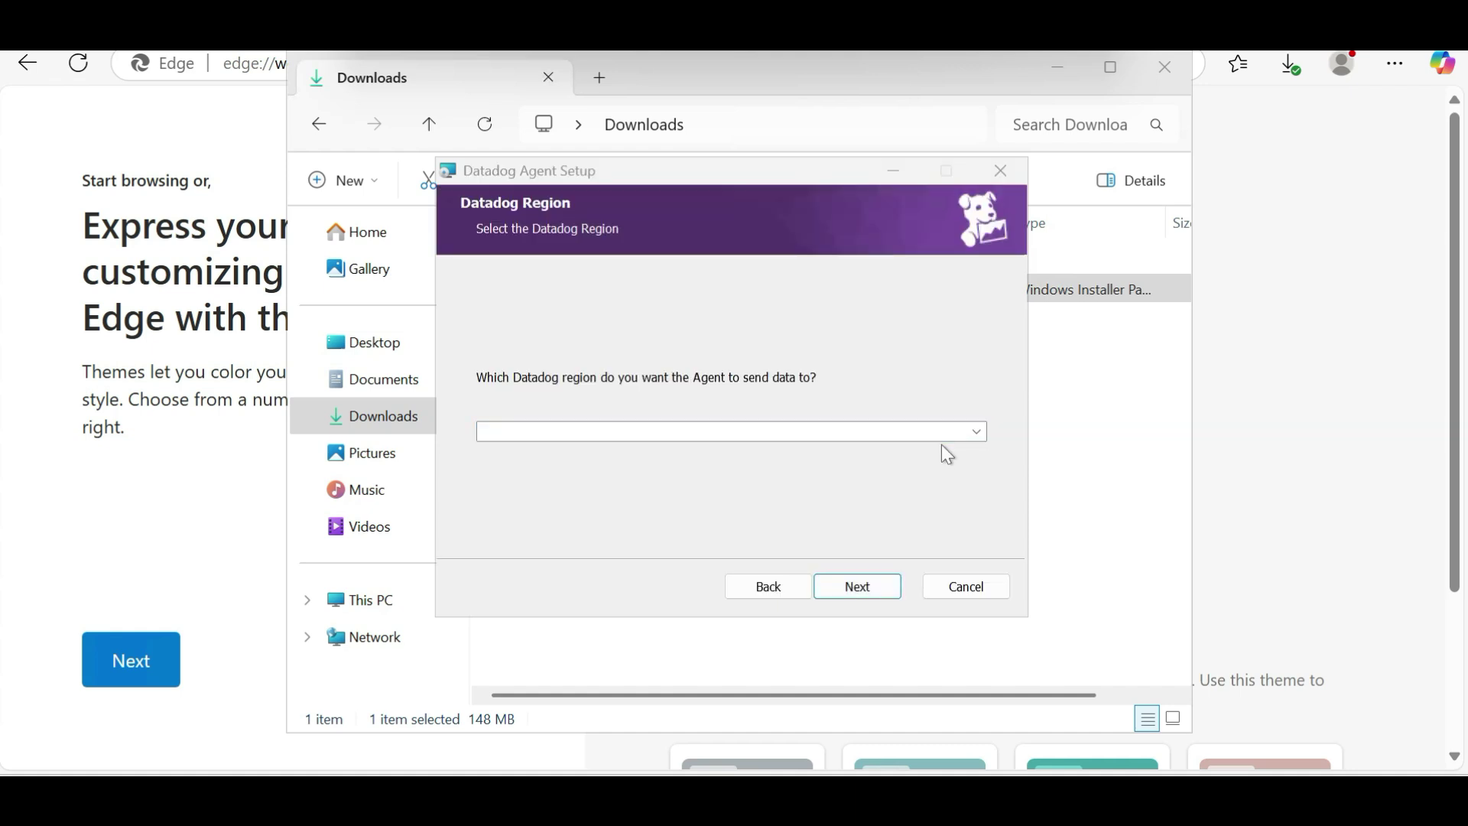
Copy the region us5.datadoghq.com from the install page and paste it into the installer.
key("alt+Tab")
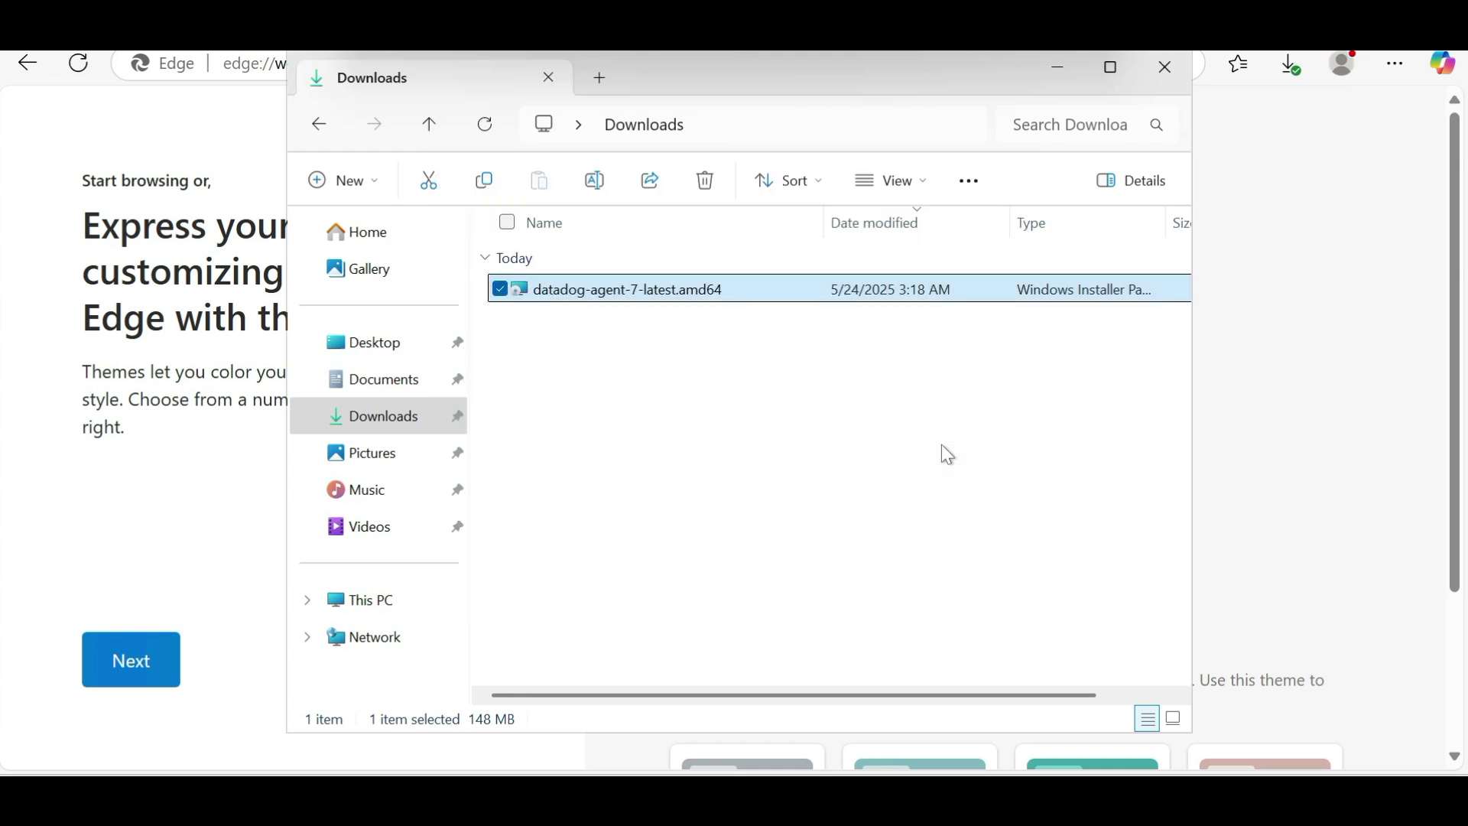
key("alt+Tab")
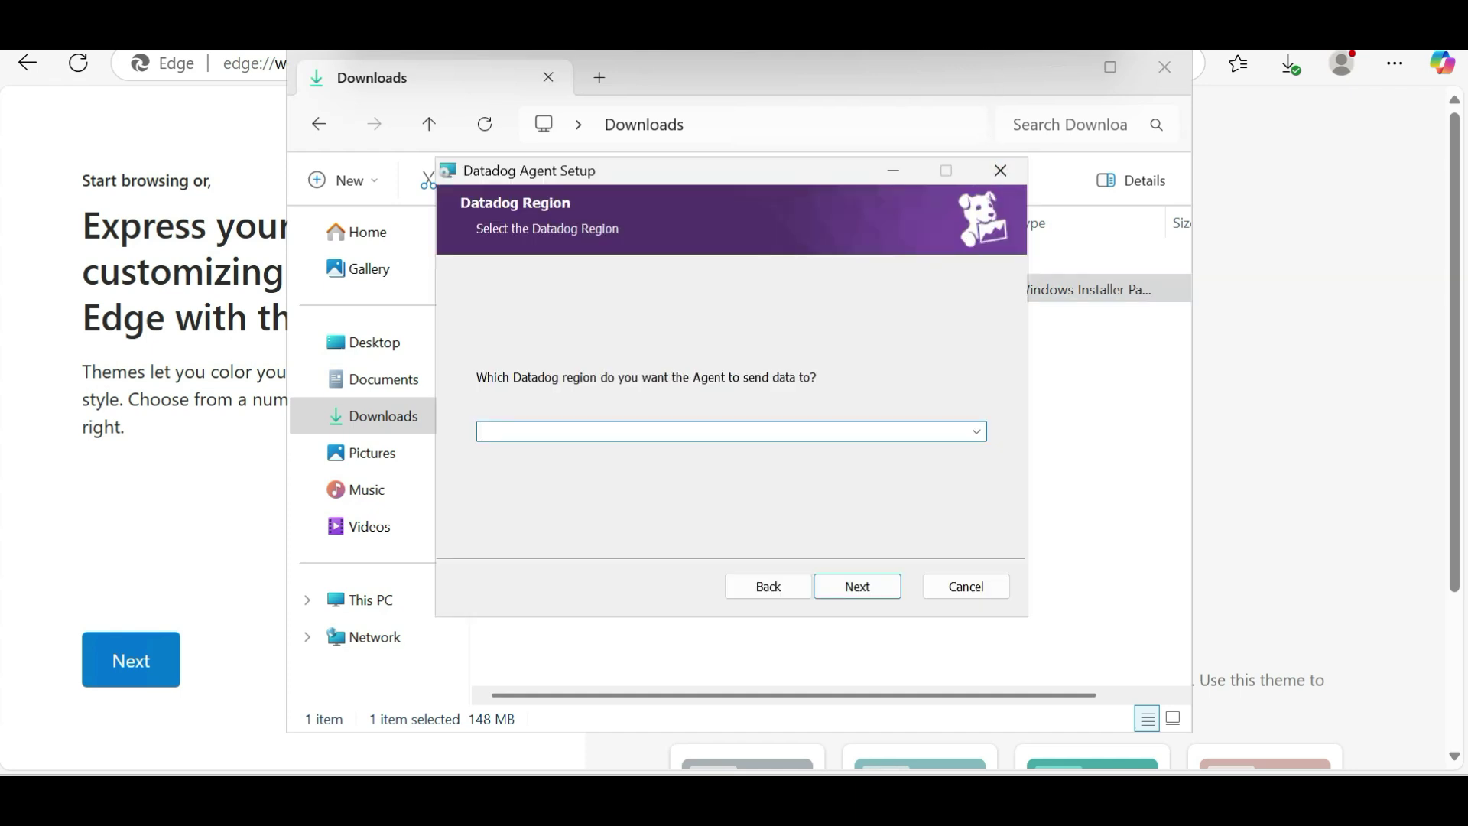
key("alt+Tab")
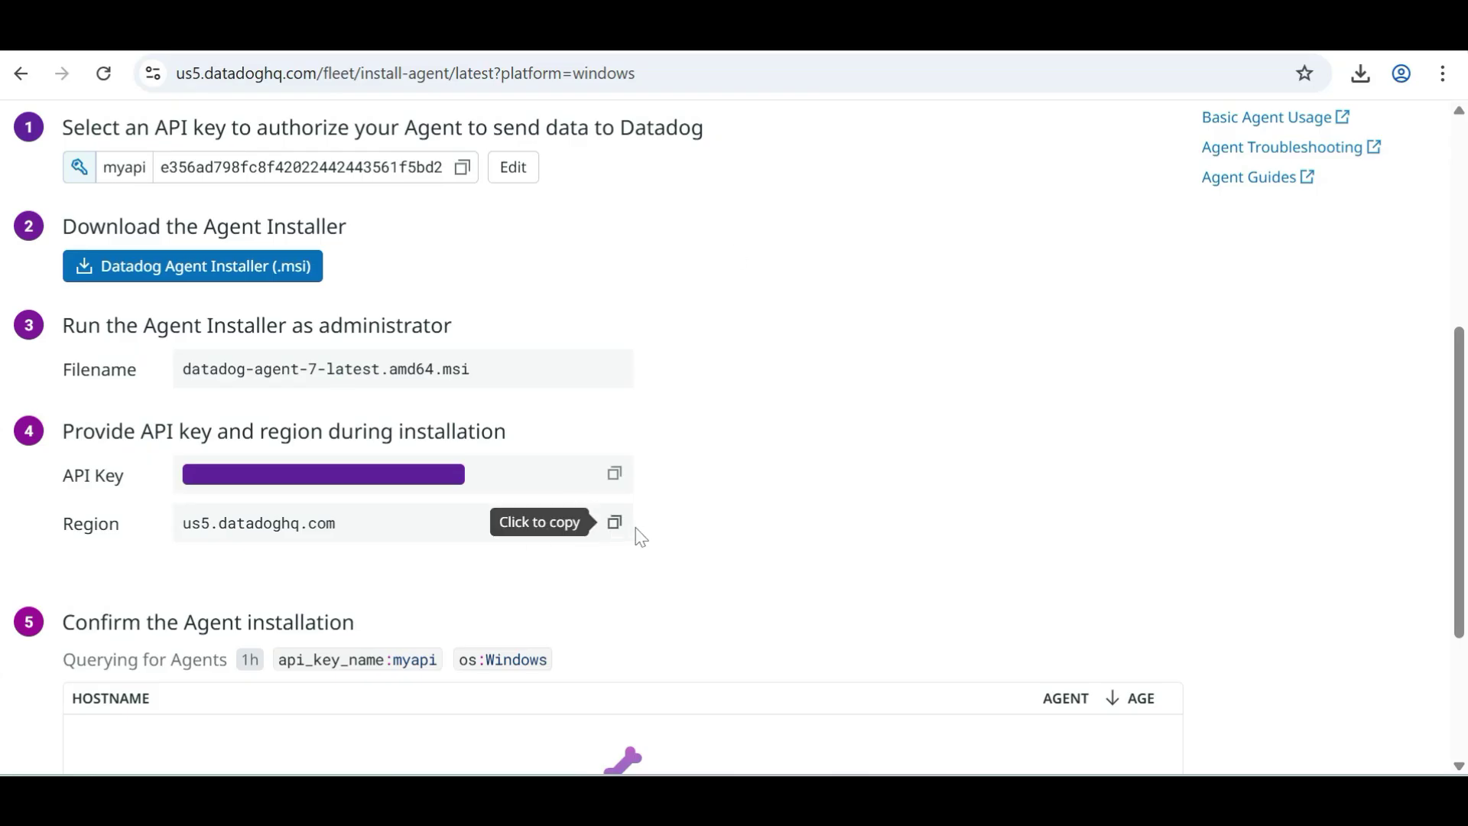
left_click(616, 525)
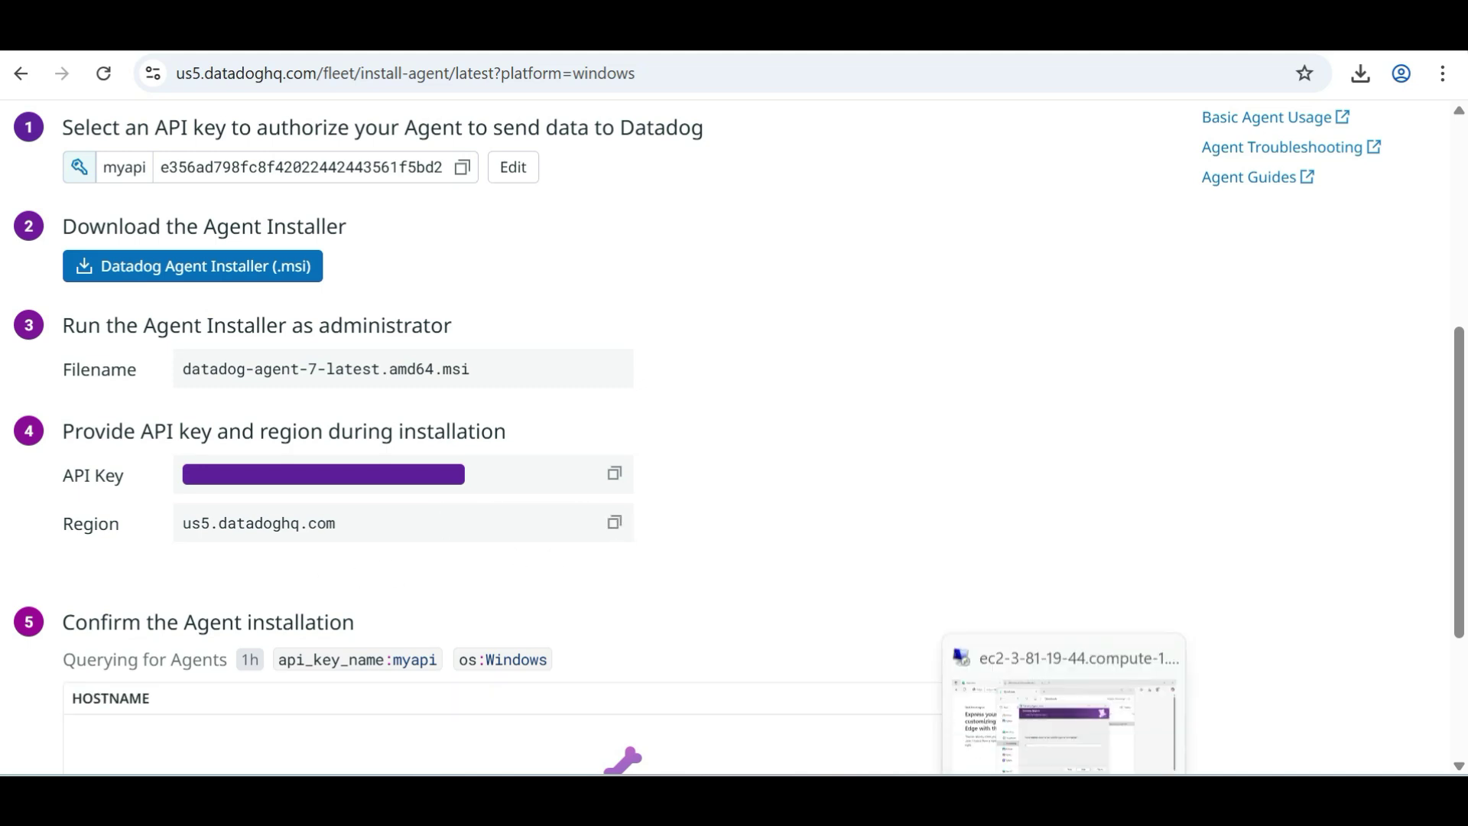
left_click(1061, 684)
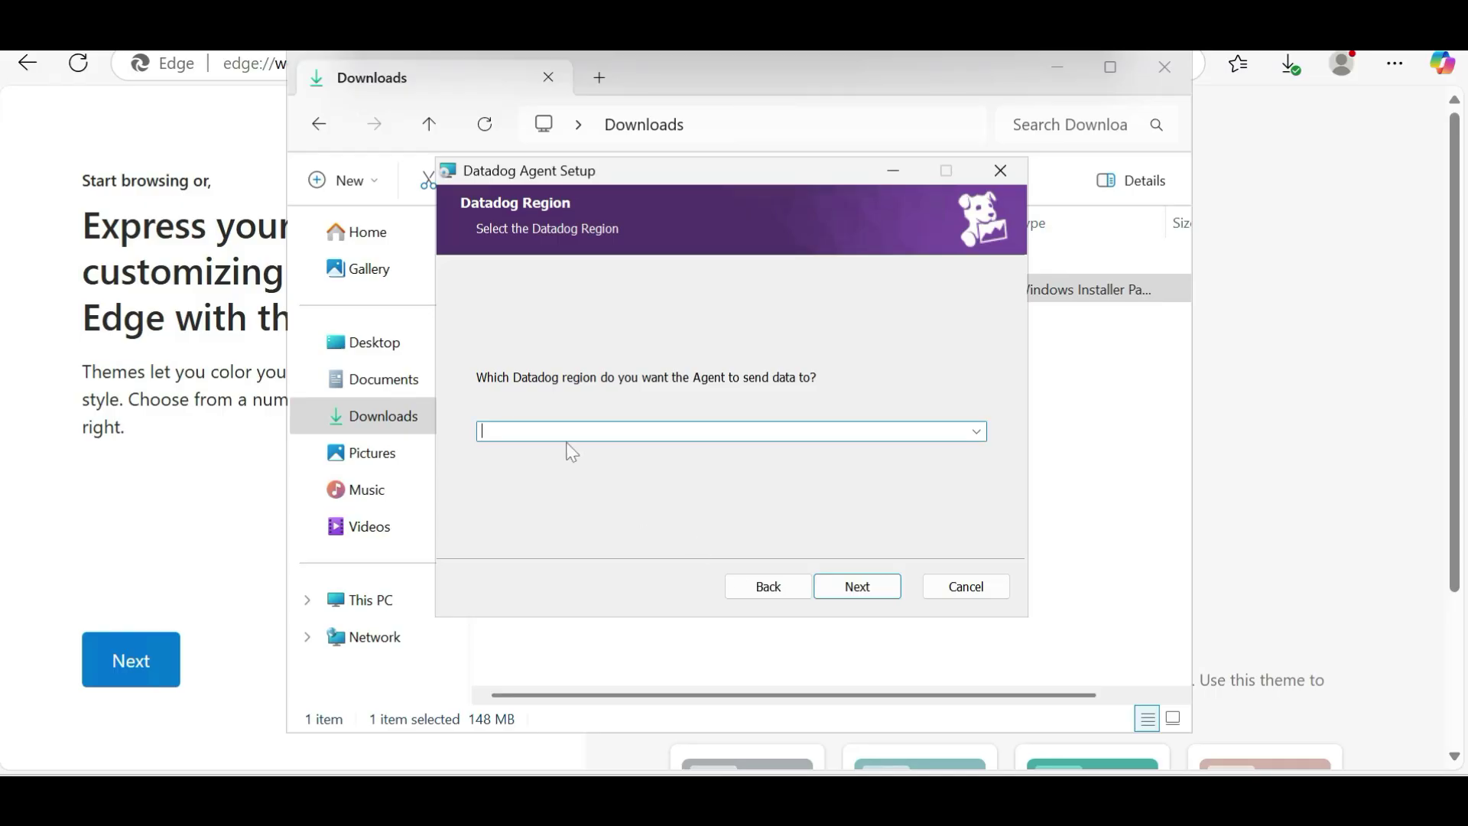
key("ctrl+v")
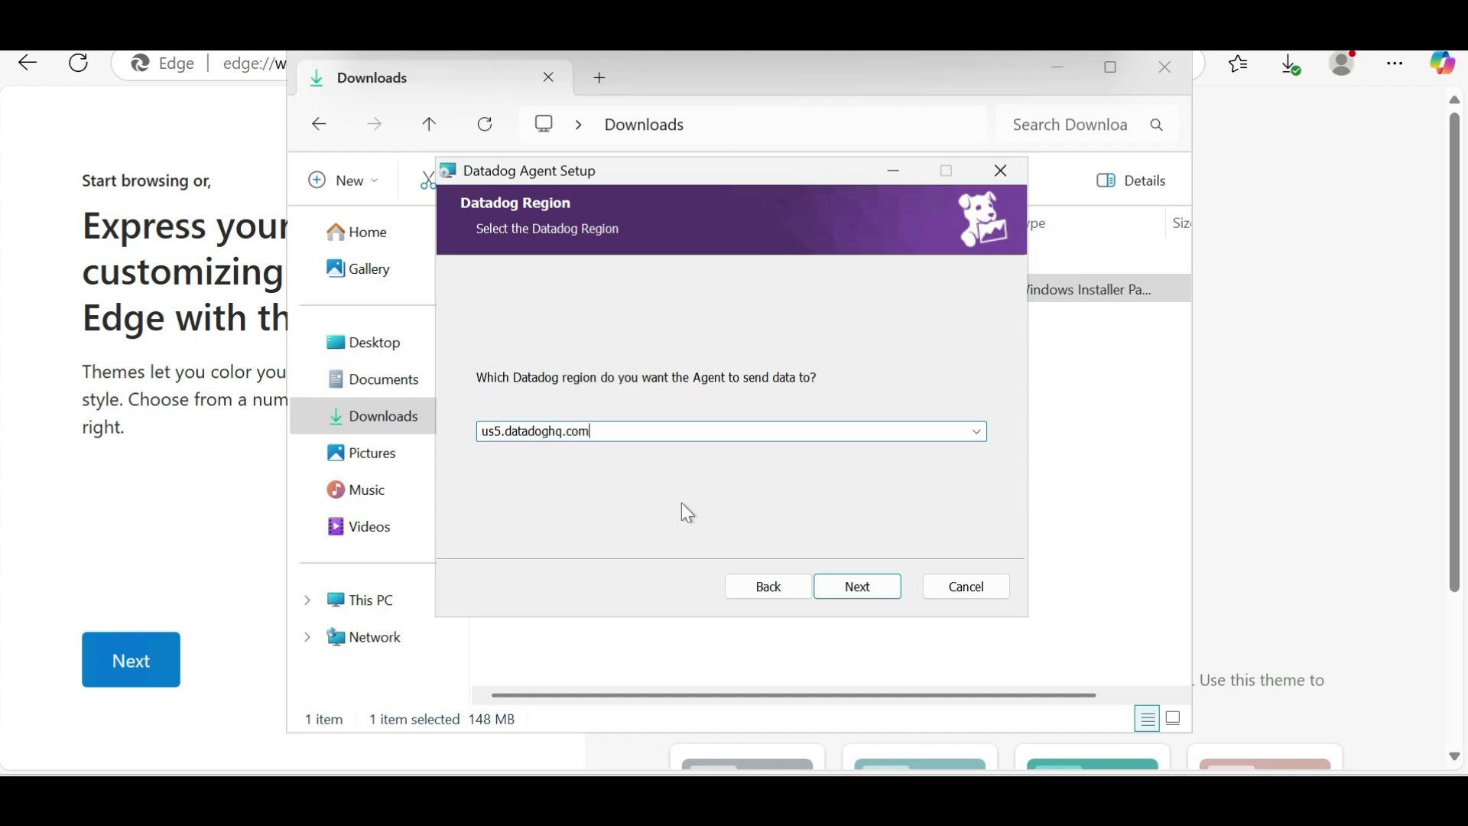
left_click(857, 586)
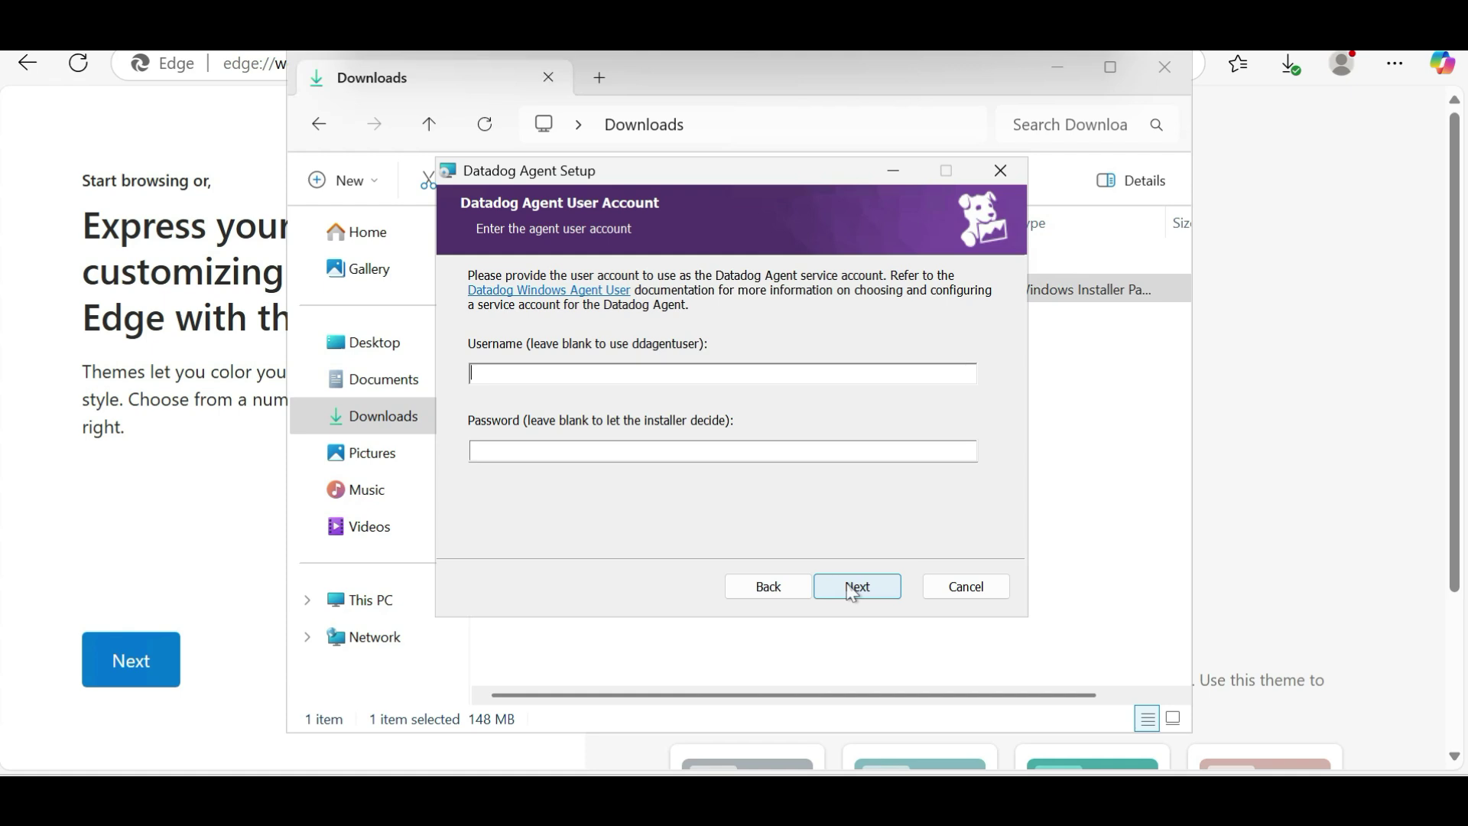
Install the agent with the default service account and finish with Agent Manager launch ticked.
left_click(852, 590)
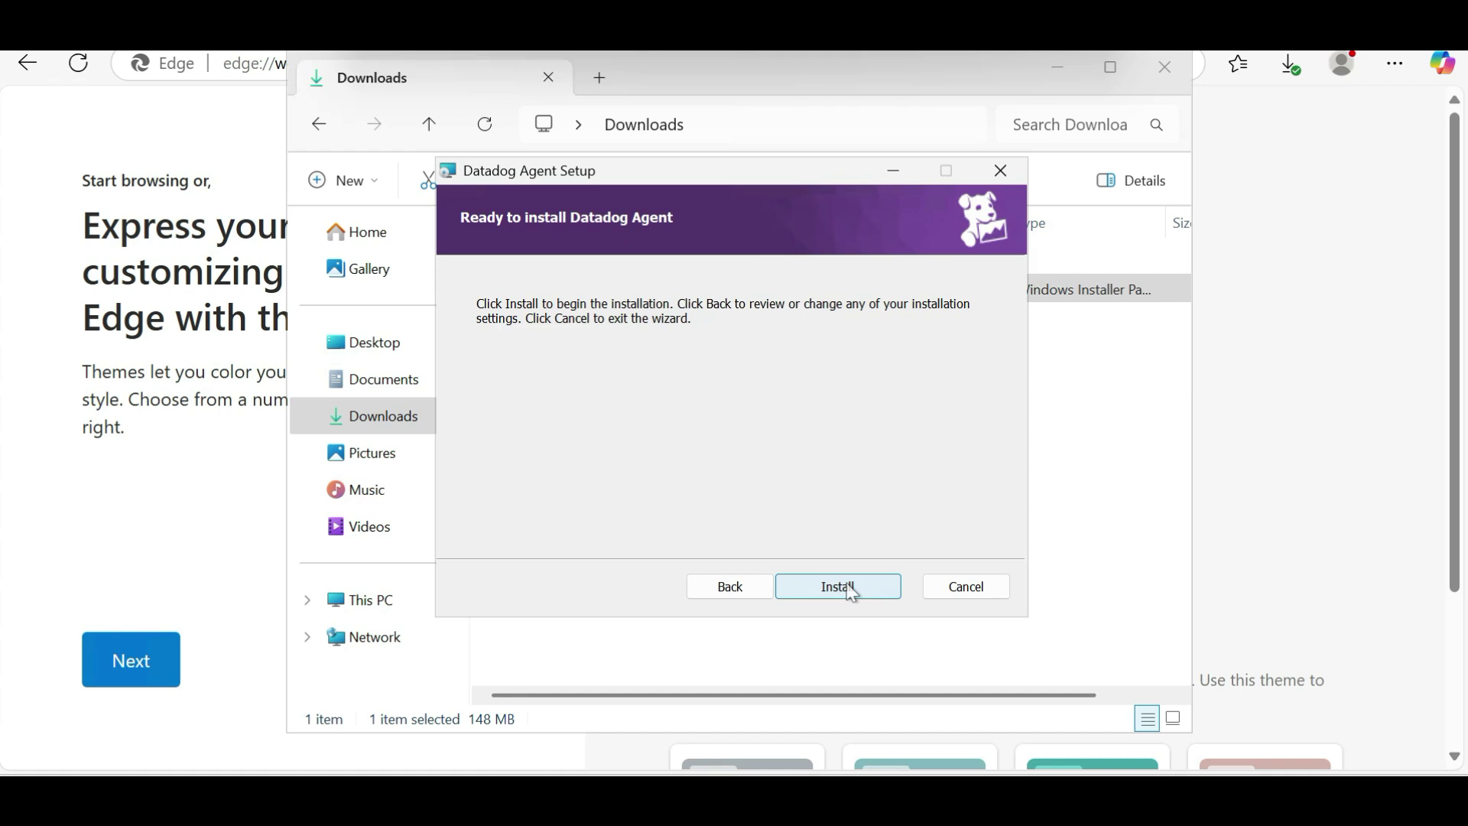
left_click(853, 590)
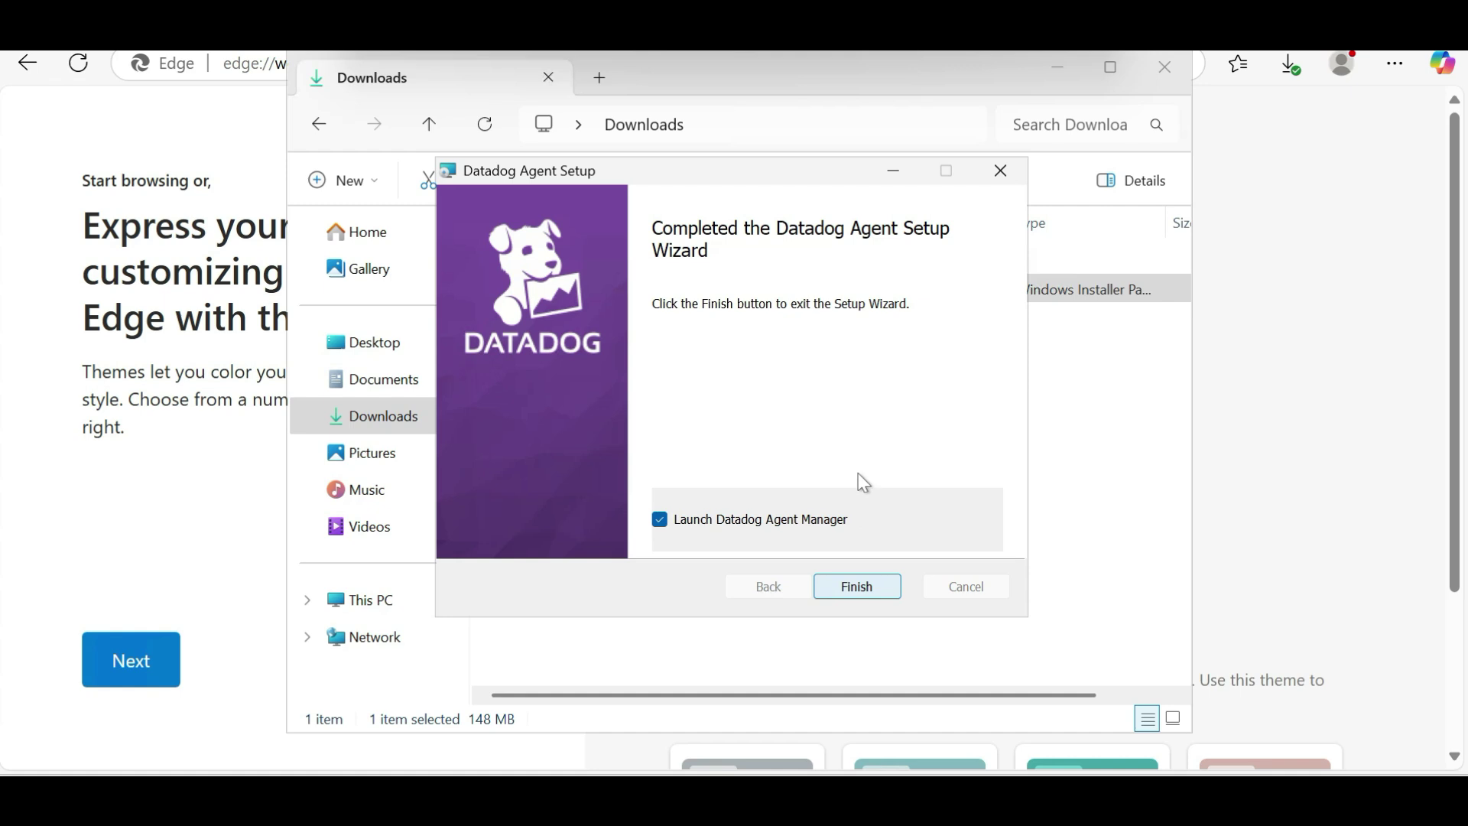
left_click(857, 594)
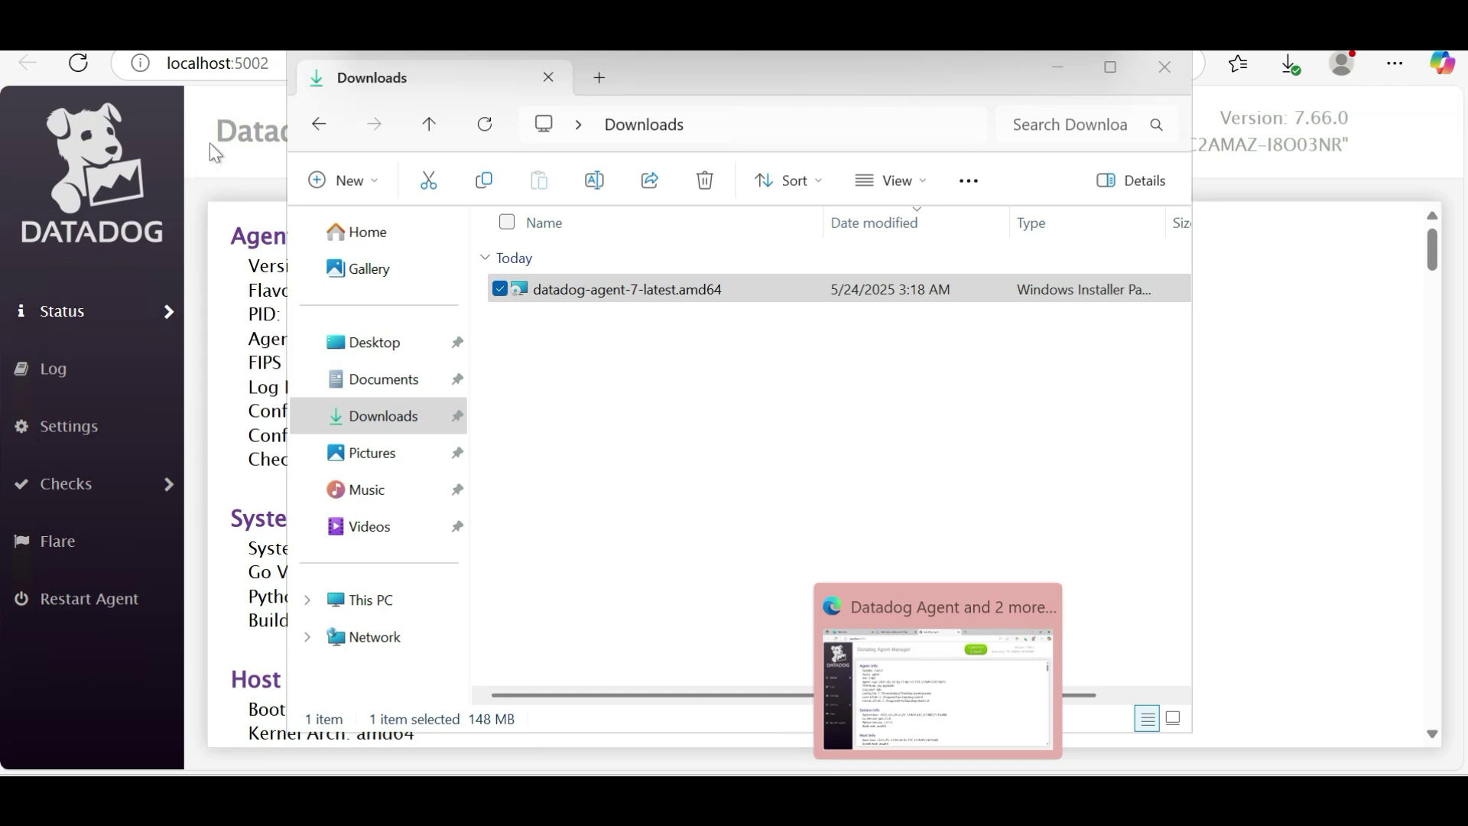
Review the Agent Manager Status page showing the agent connected on version 7.66.0.
left_click(217, 64)
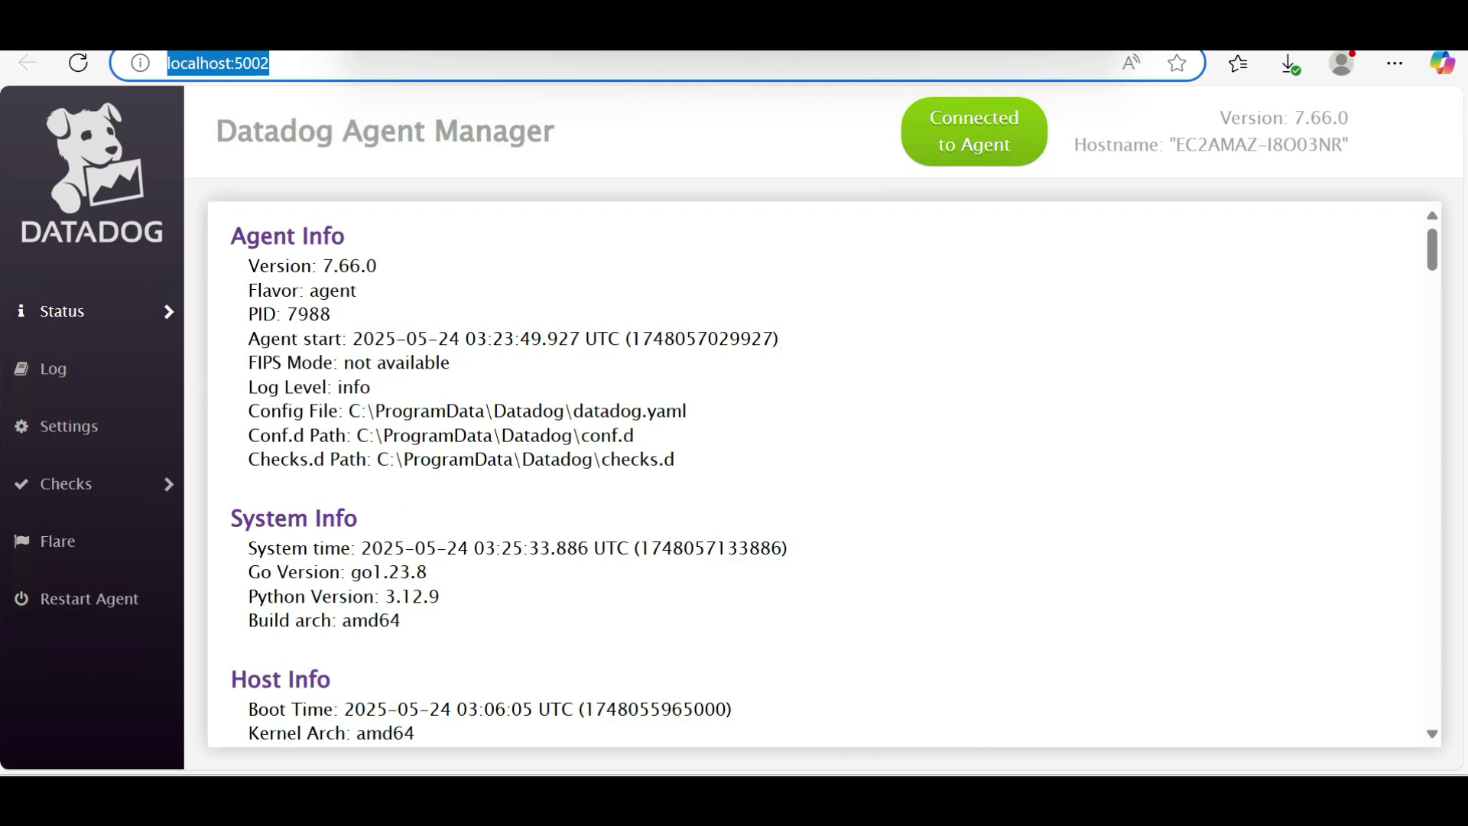
scroll(823, 474, "down", 15)
scroll(433, 477, "down", 6)
scroll(433, 477, "up", 20)
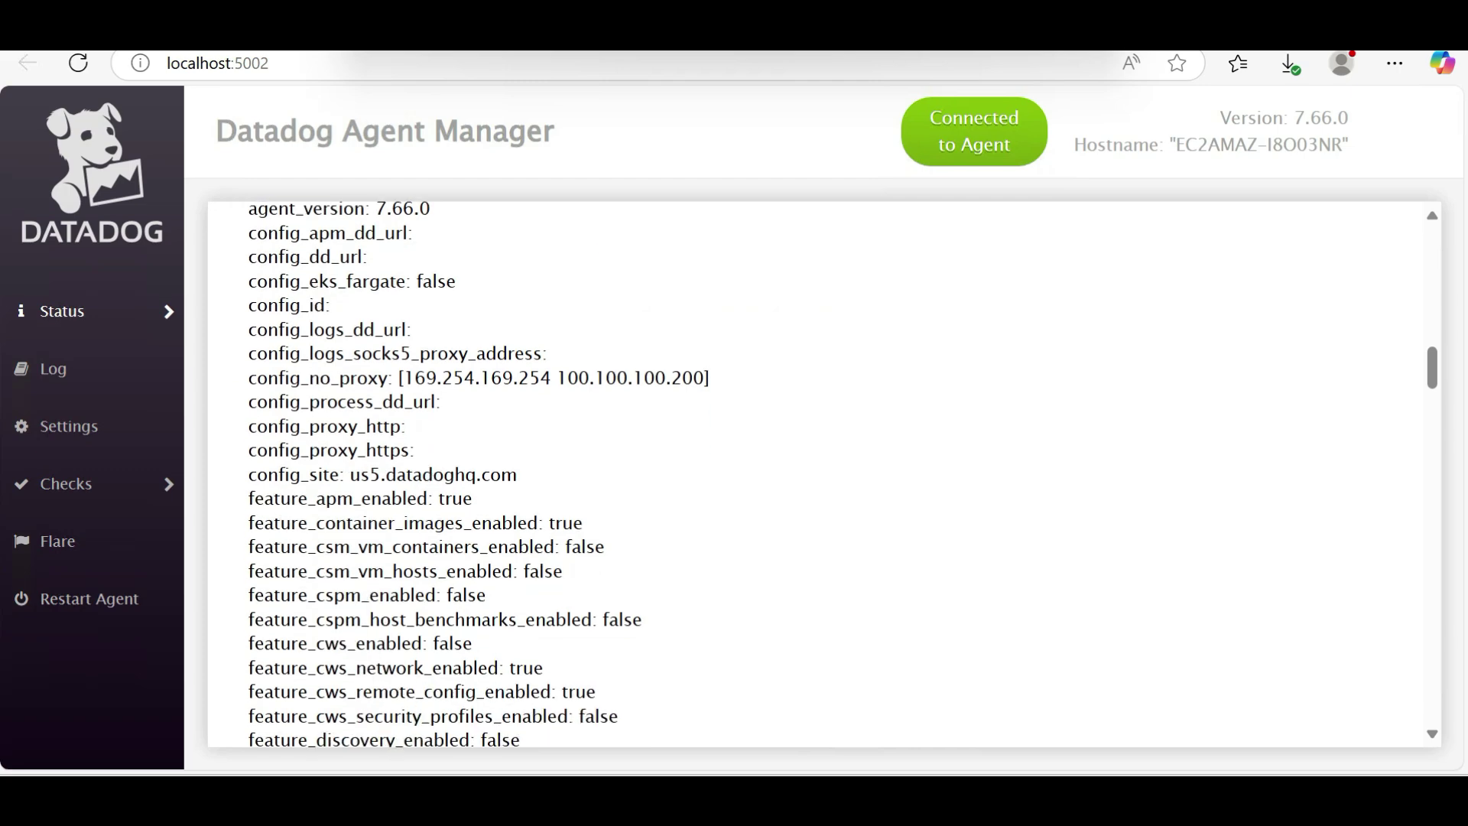
View the Agent.log entries on the Log page.
left_click(73, 380)
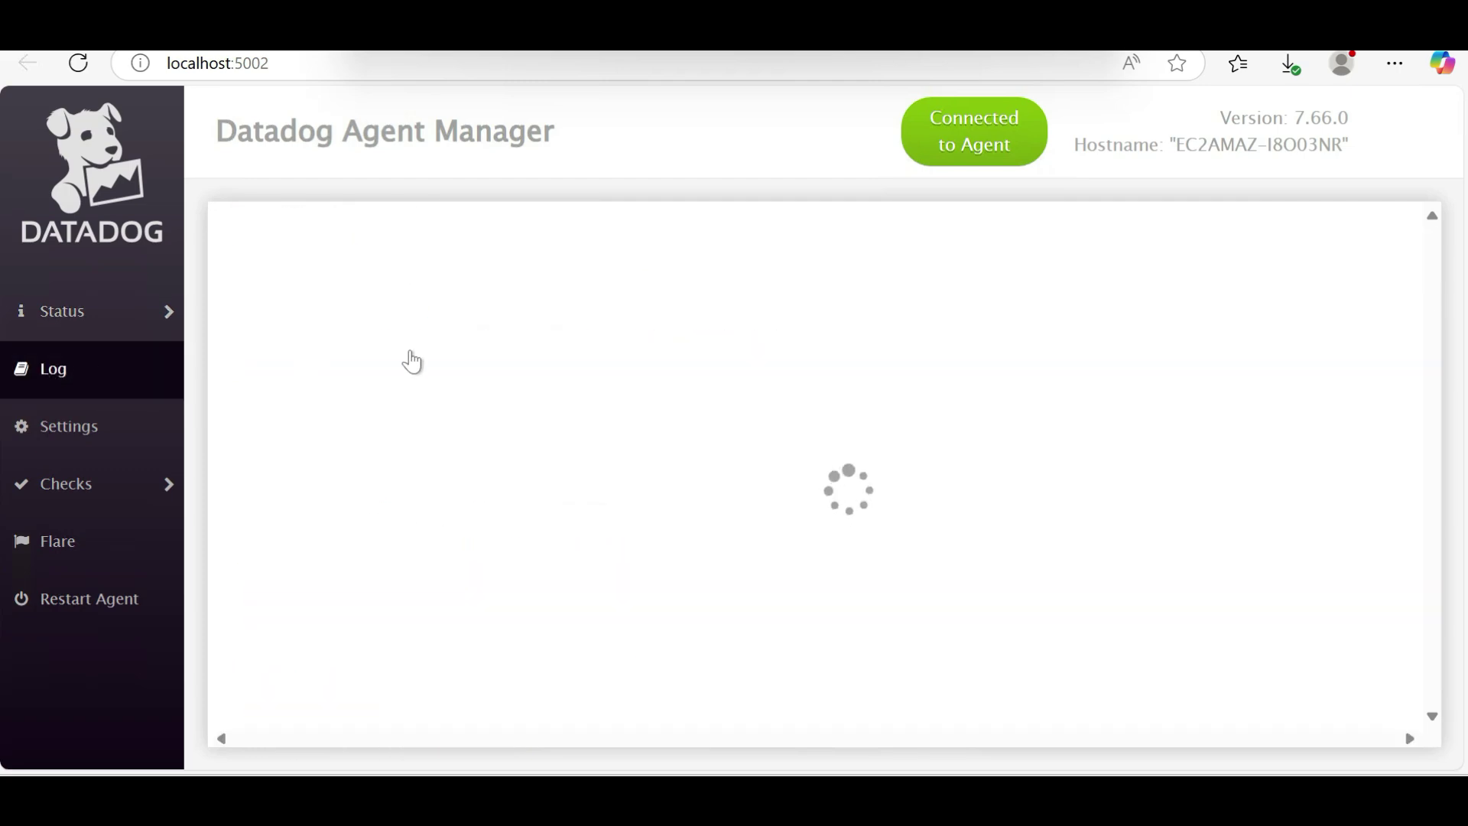
scroll(824, 465, "down", 8)
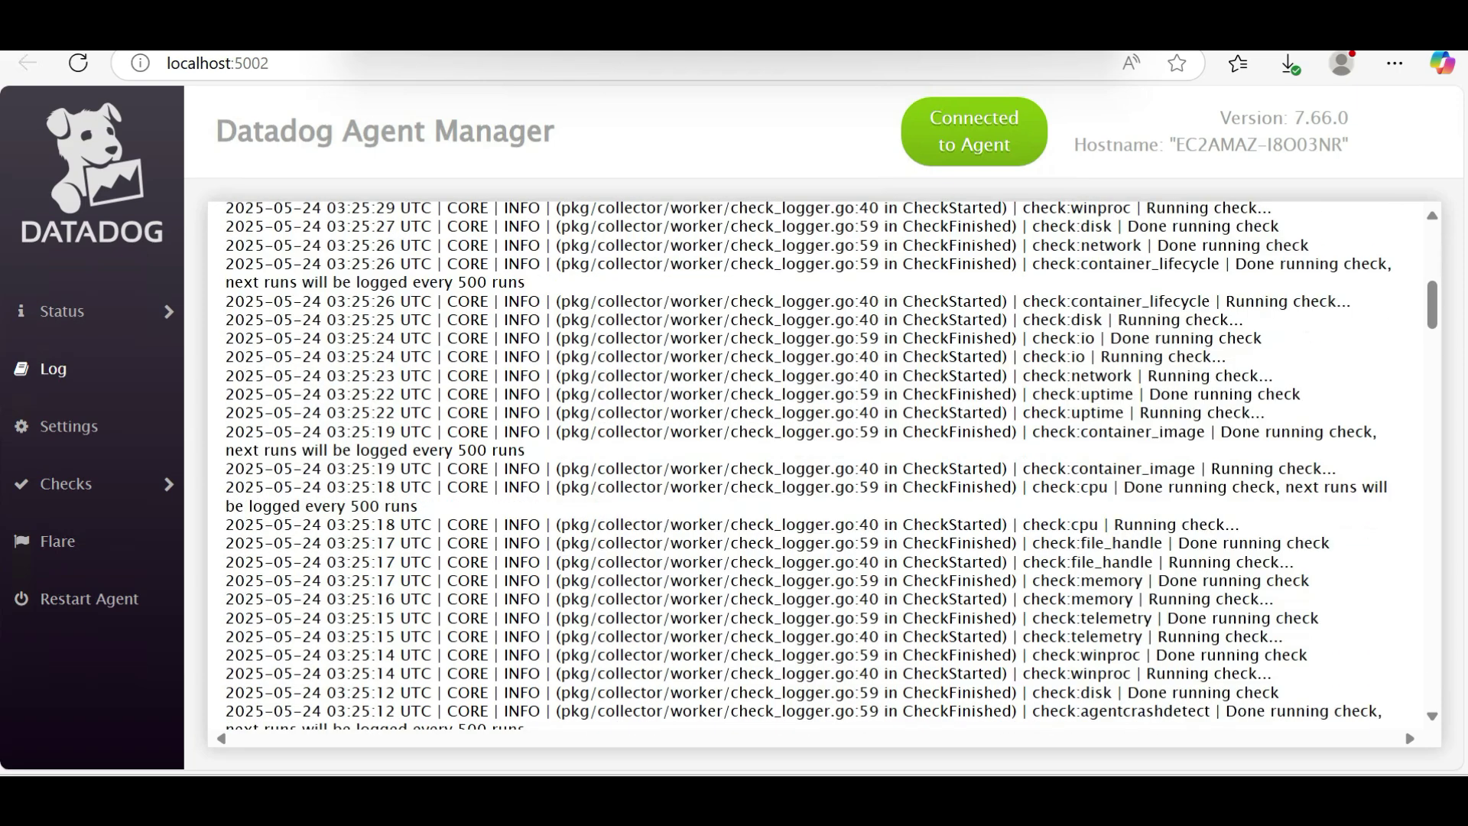
scroll(824, 465, "up", 8)
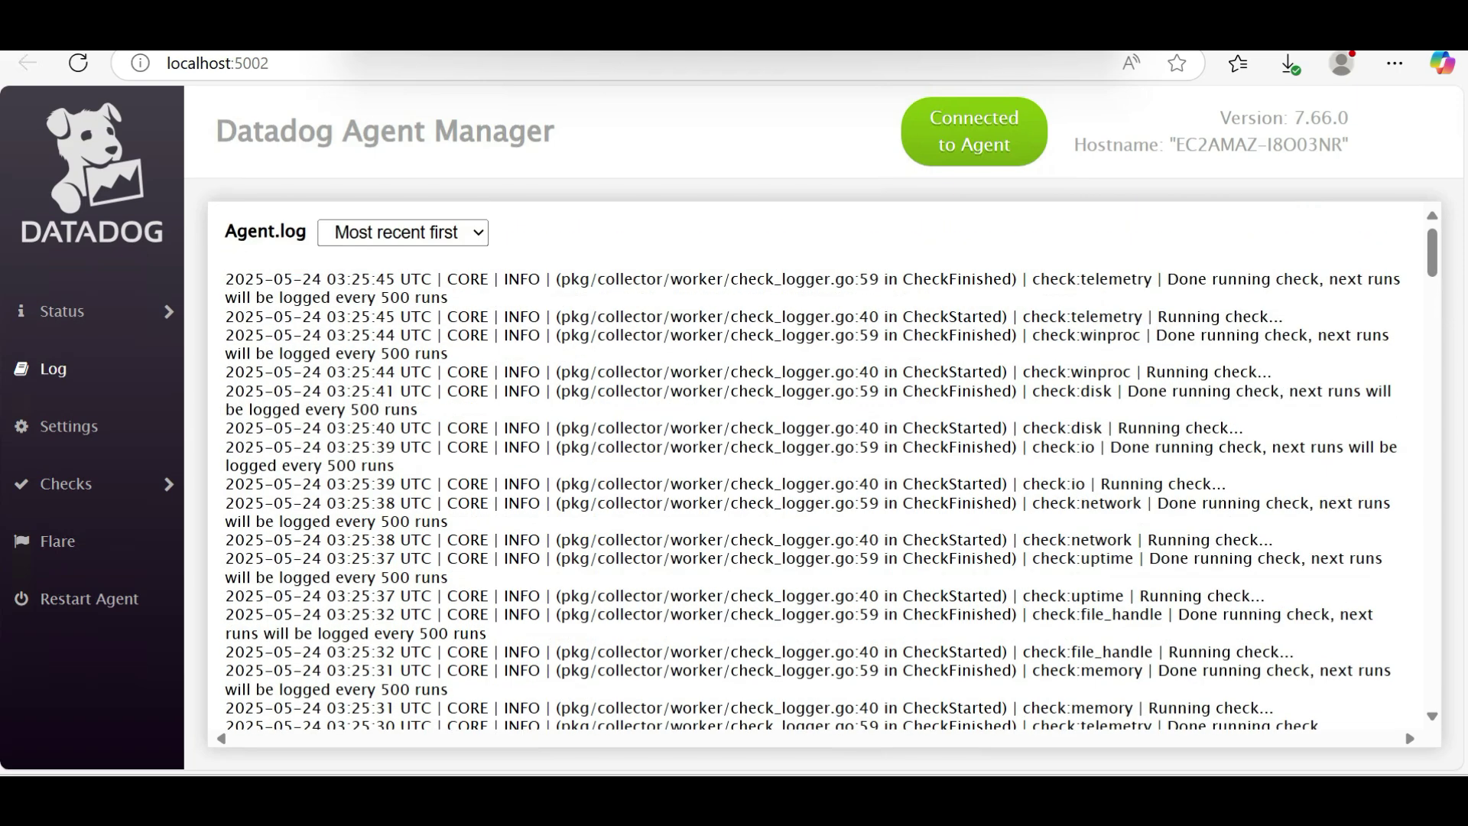
Open the agent configuration in Settings and locate the hostname placeholder on line 89.
left_click(94, 442)
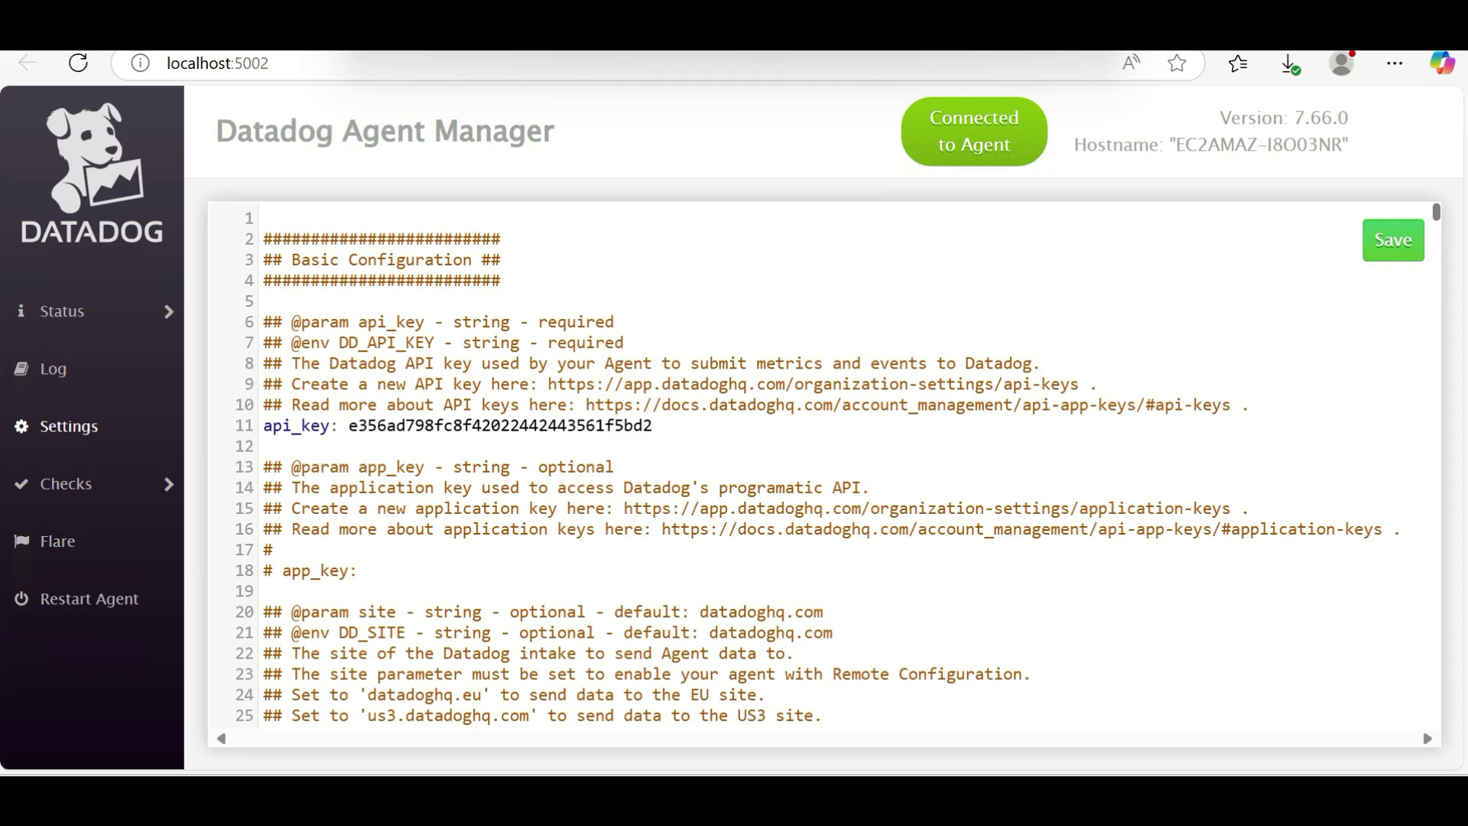
scroll(810, 466, "down", 3)
scroll(810, 466, "up", 3)
scroll(824, 467, "down", 2)
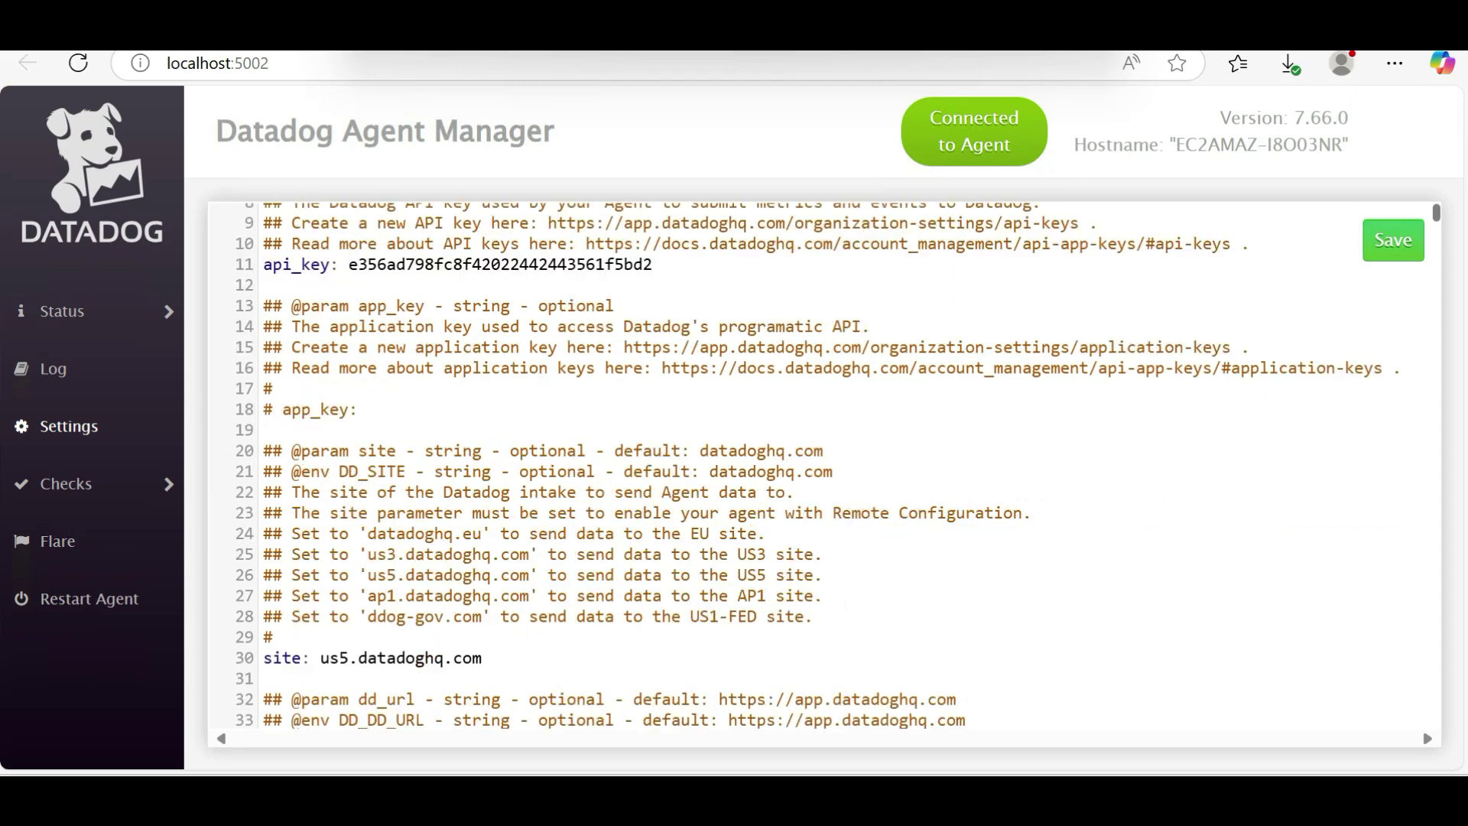
scroll(824, 467, "up", 2)
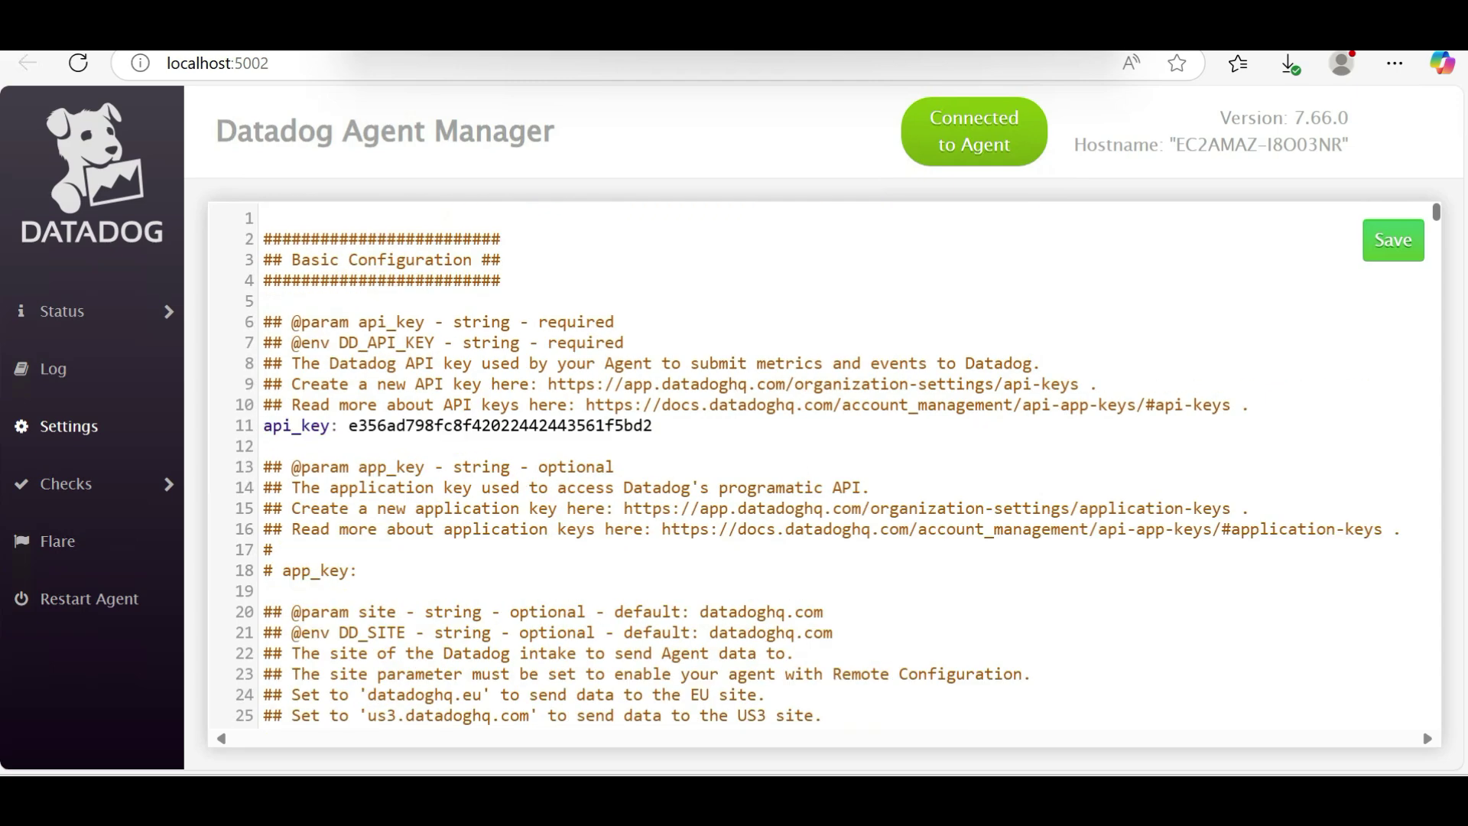
scroll(824, 467, "down", 10)
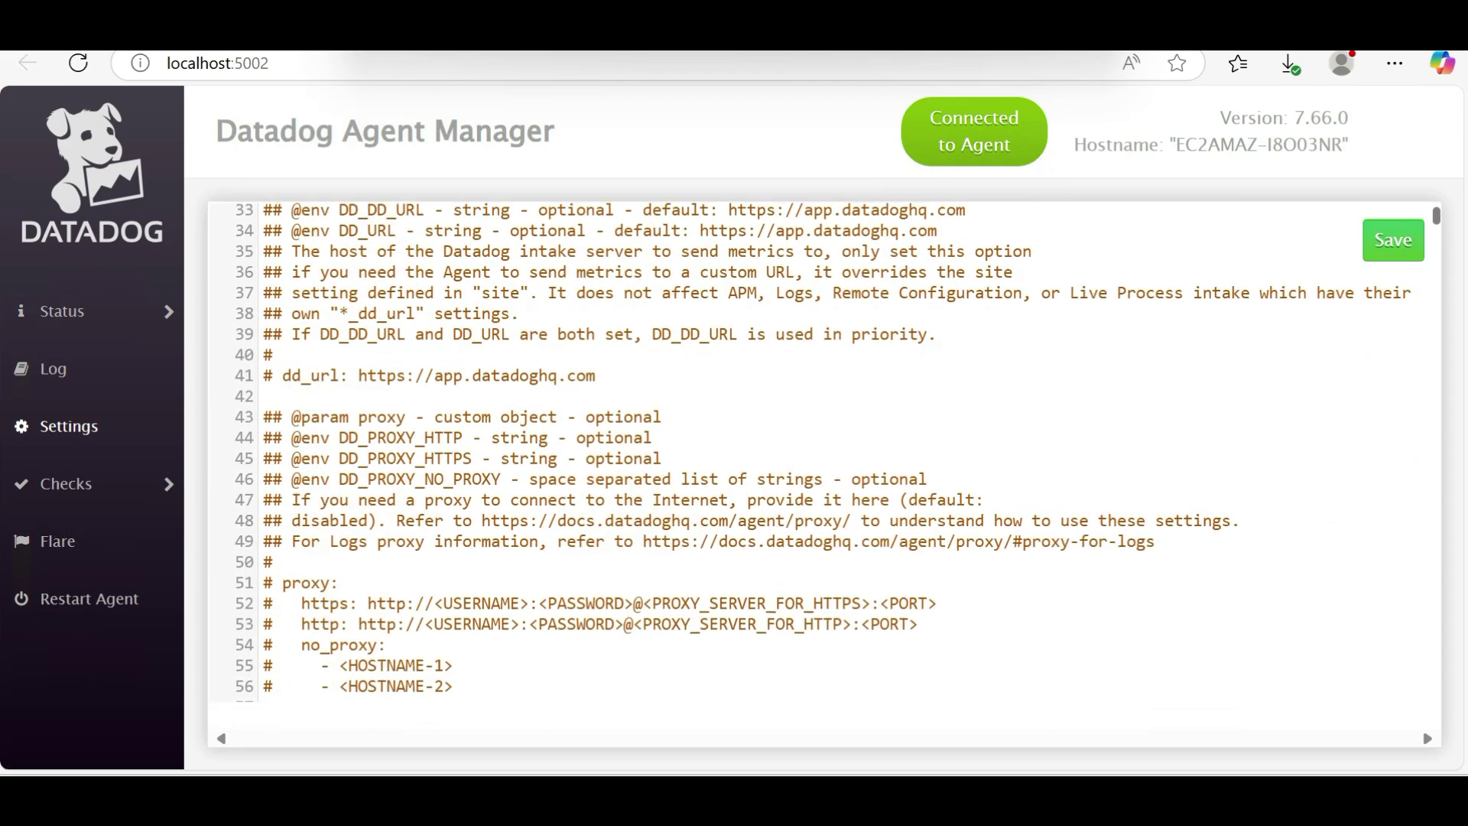
scroll(824, 466, "down", 3)
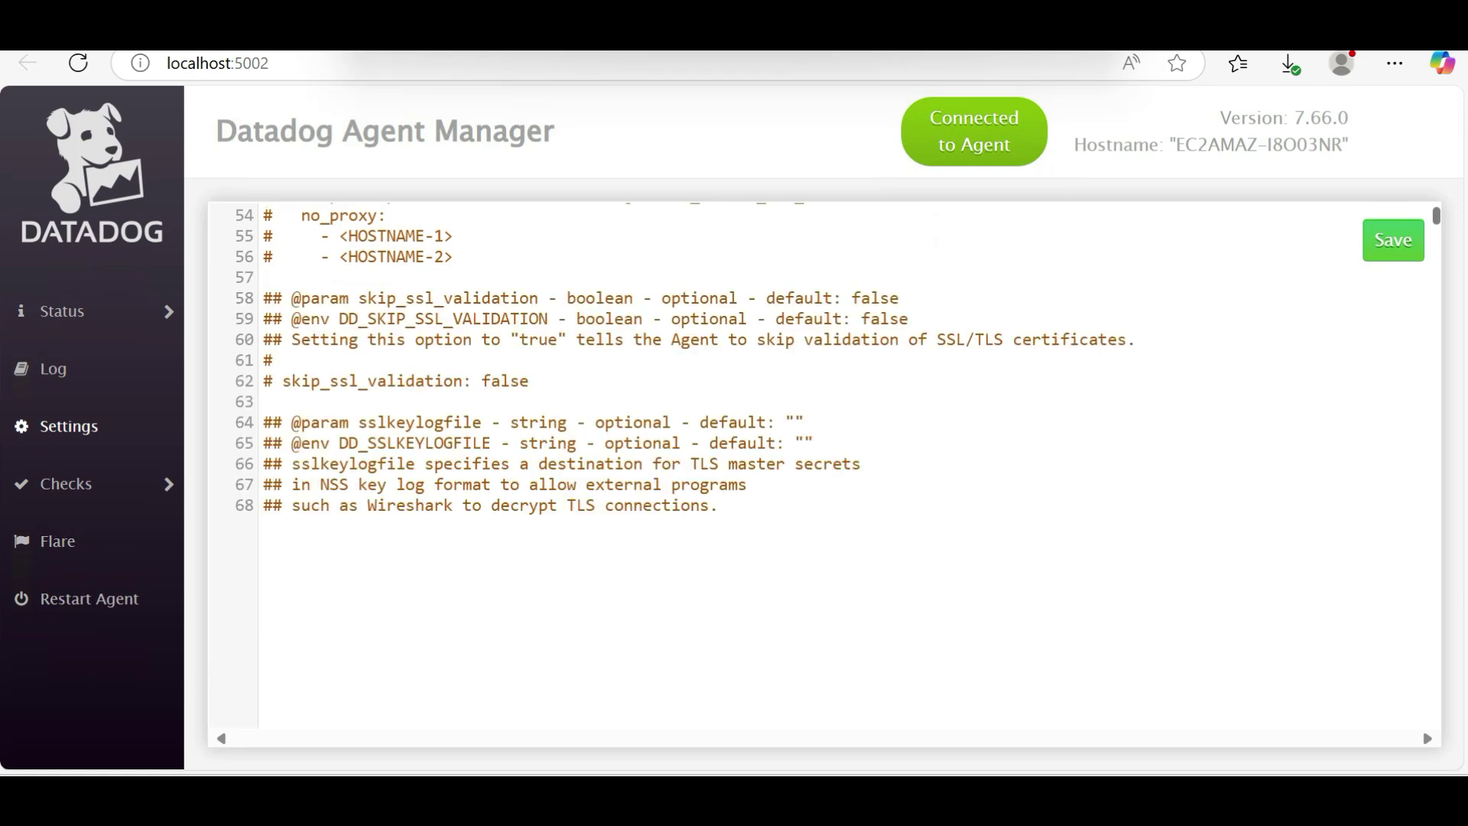
scroll(824, 467, "down", 6)
scroll(824, 466, "down", 4)
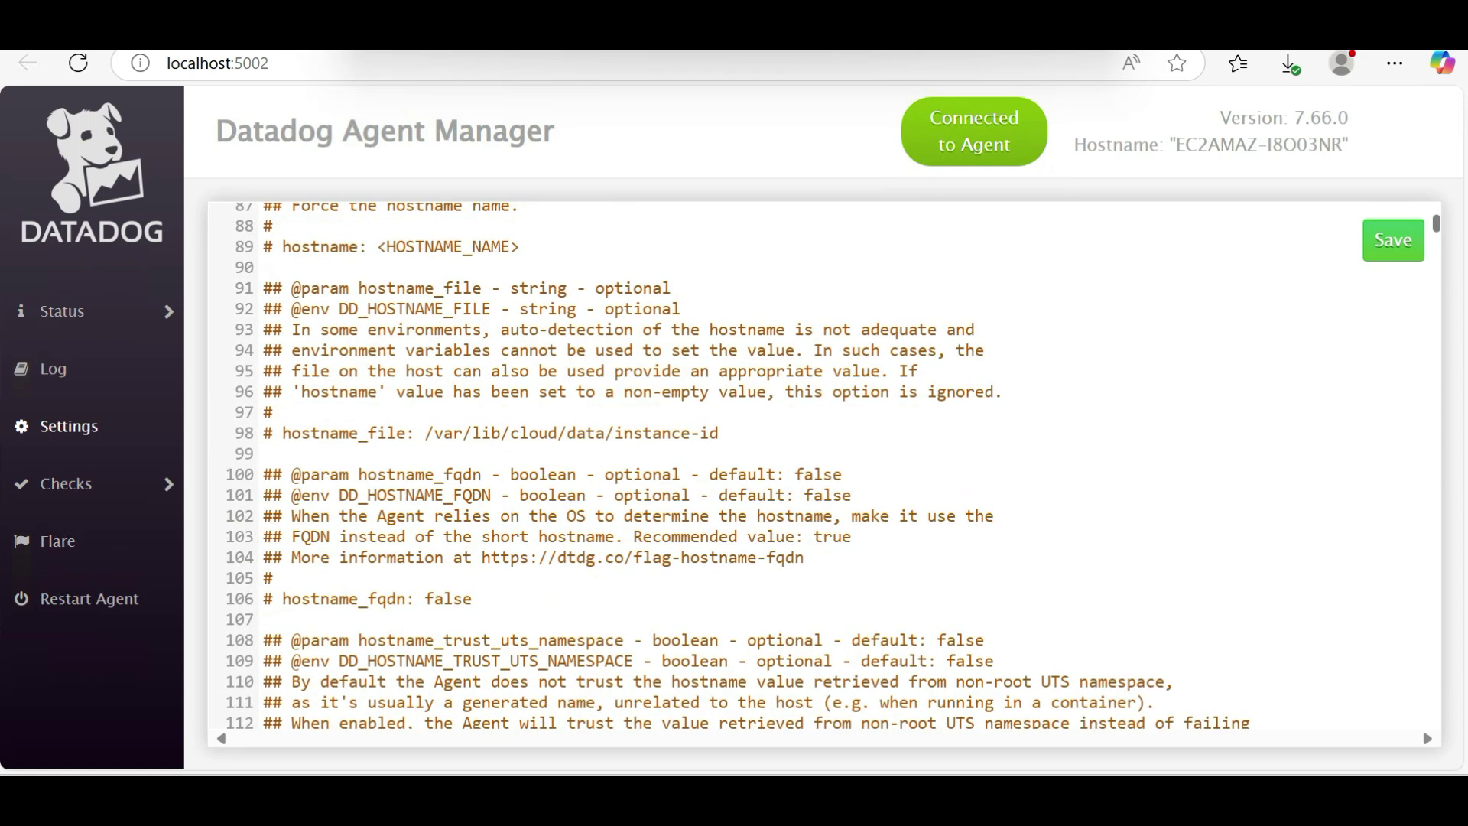
scroll(825, 467, "up", 2)
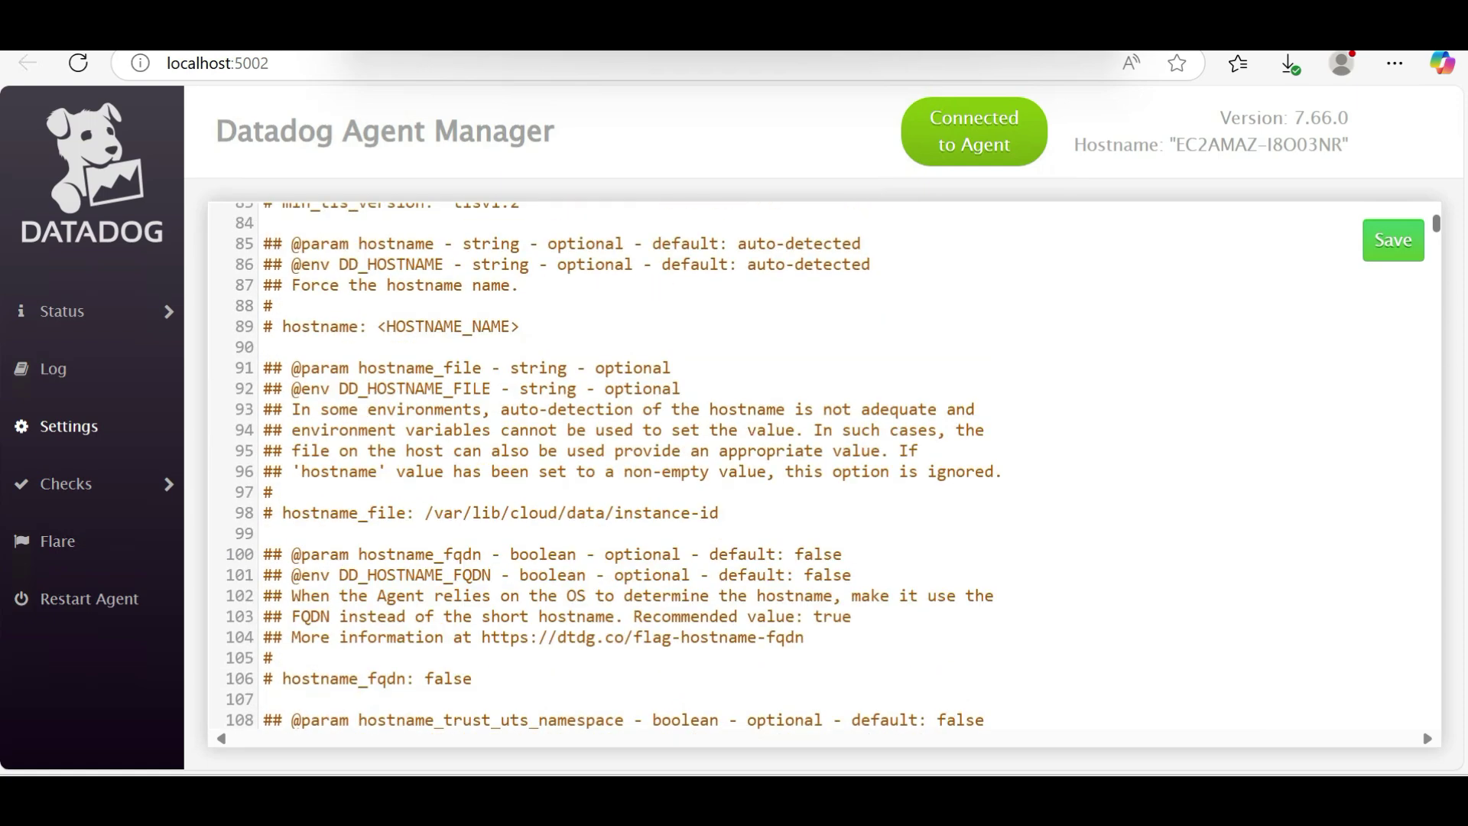
left_click_drag(377, 326, 524, 344)
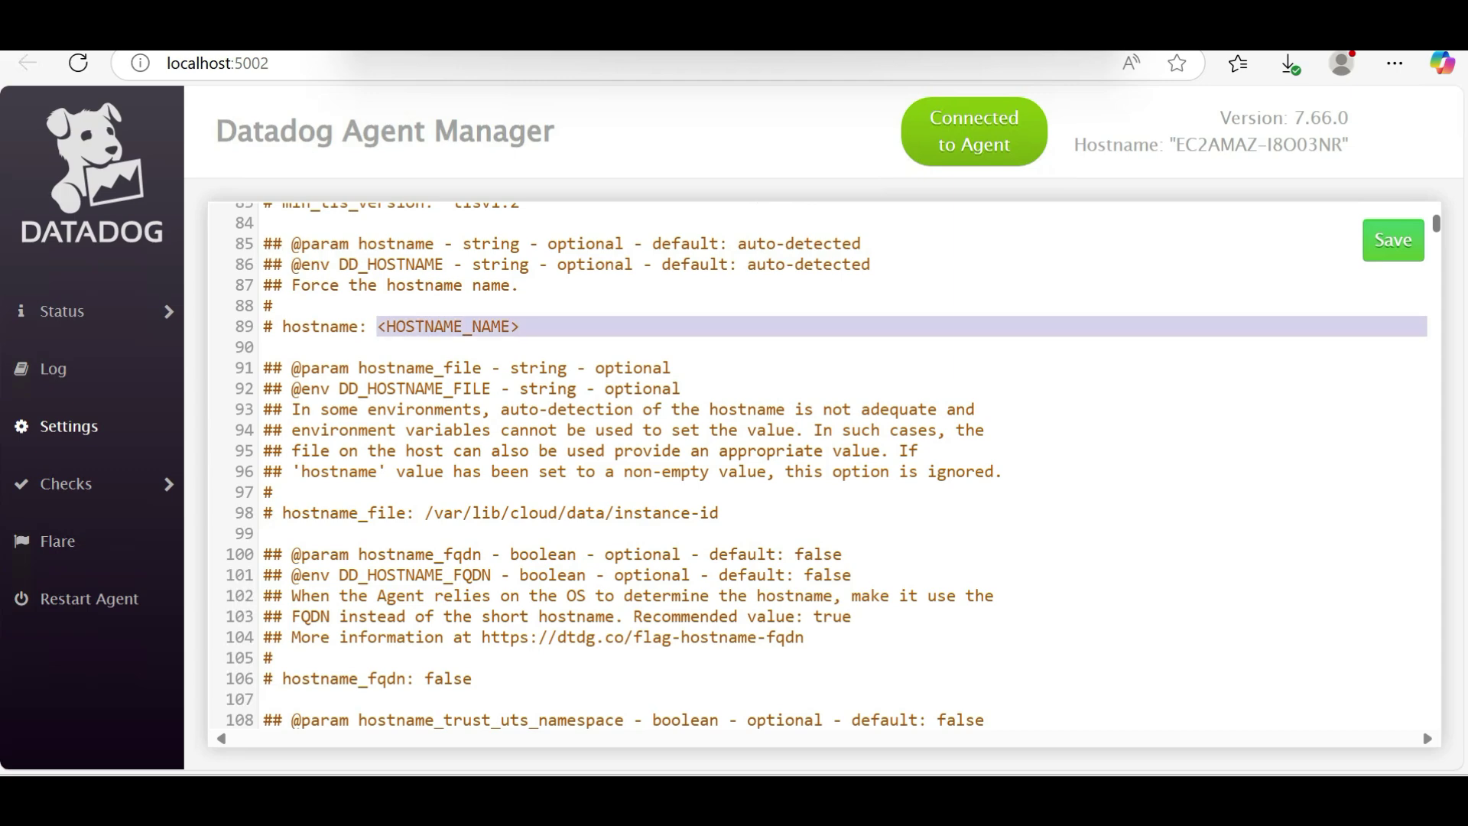
scroll(824, 467, "down", 9)
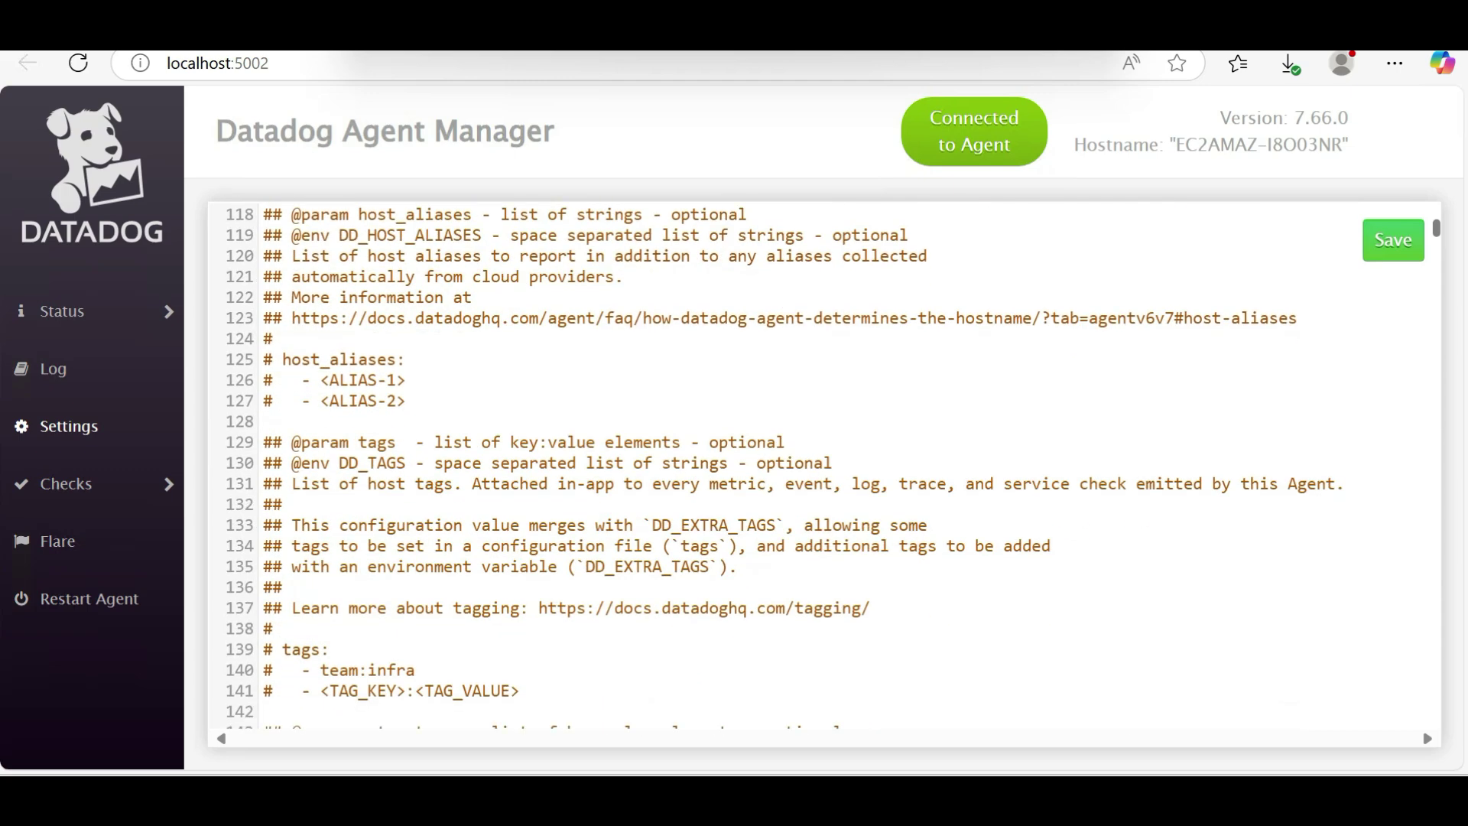
scroll(824, 466, "down", 3)
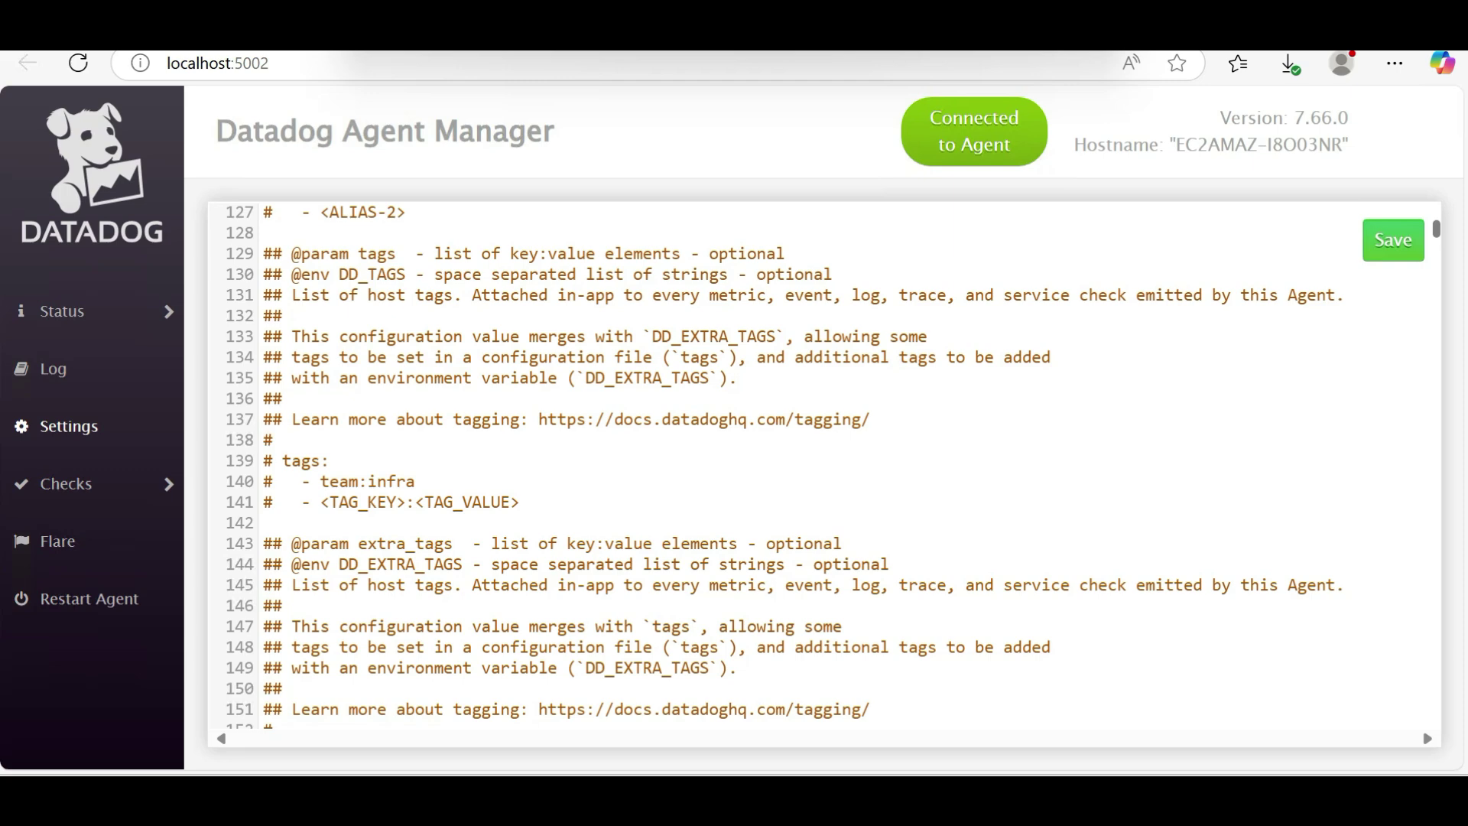
scroll(824, 466, "down", 5)
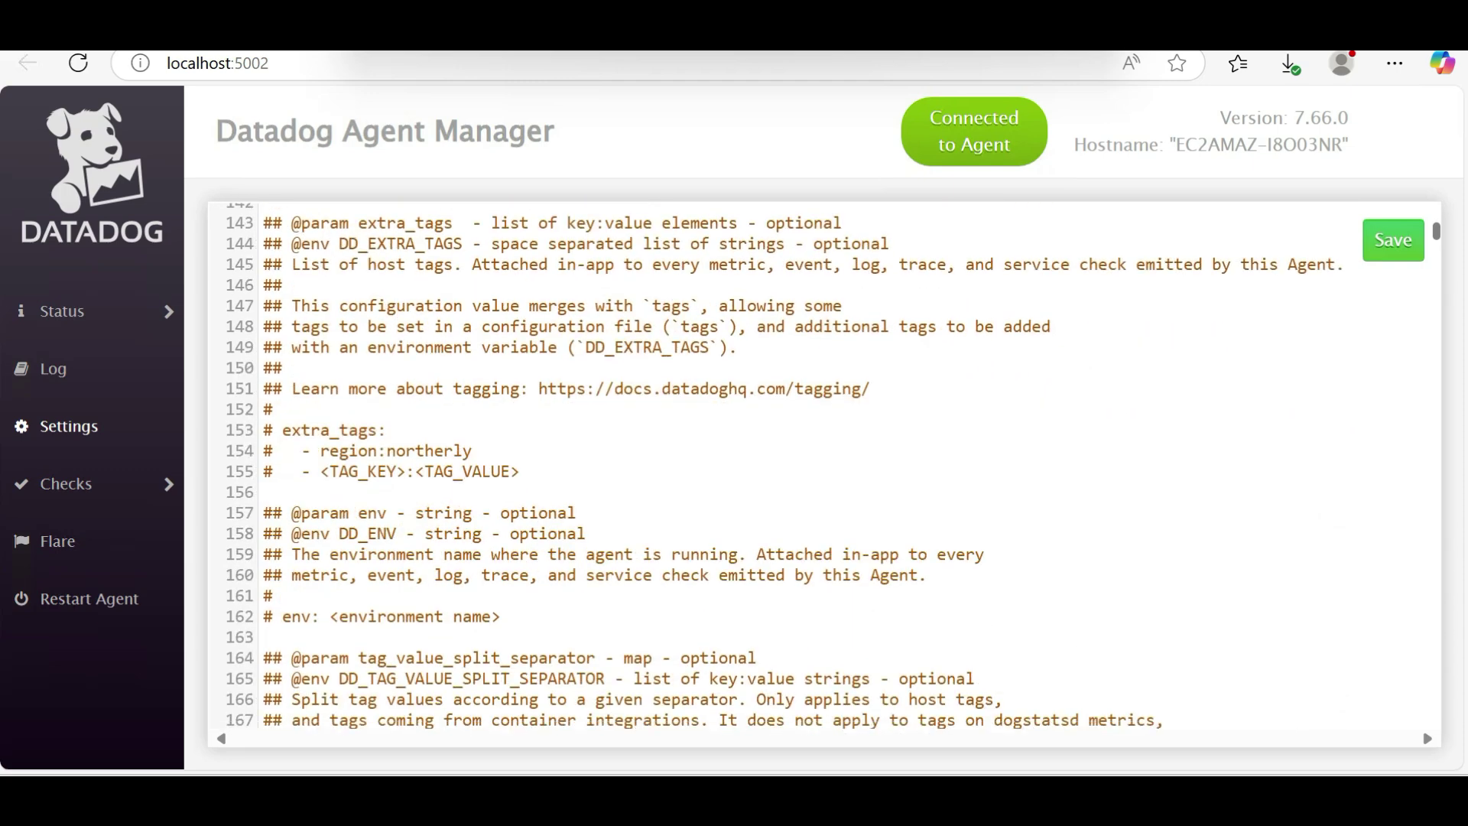
scroll(824, 466, "down", 5)
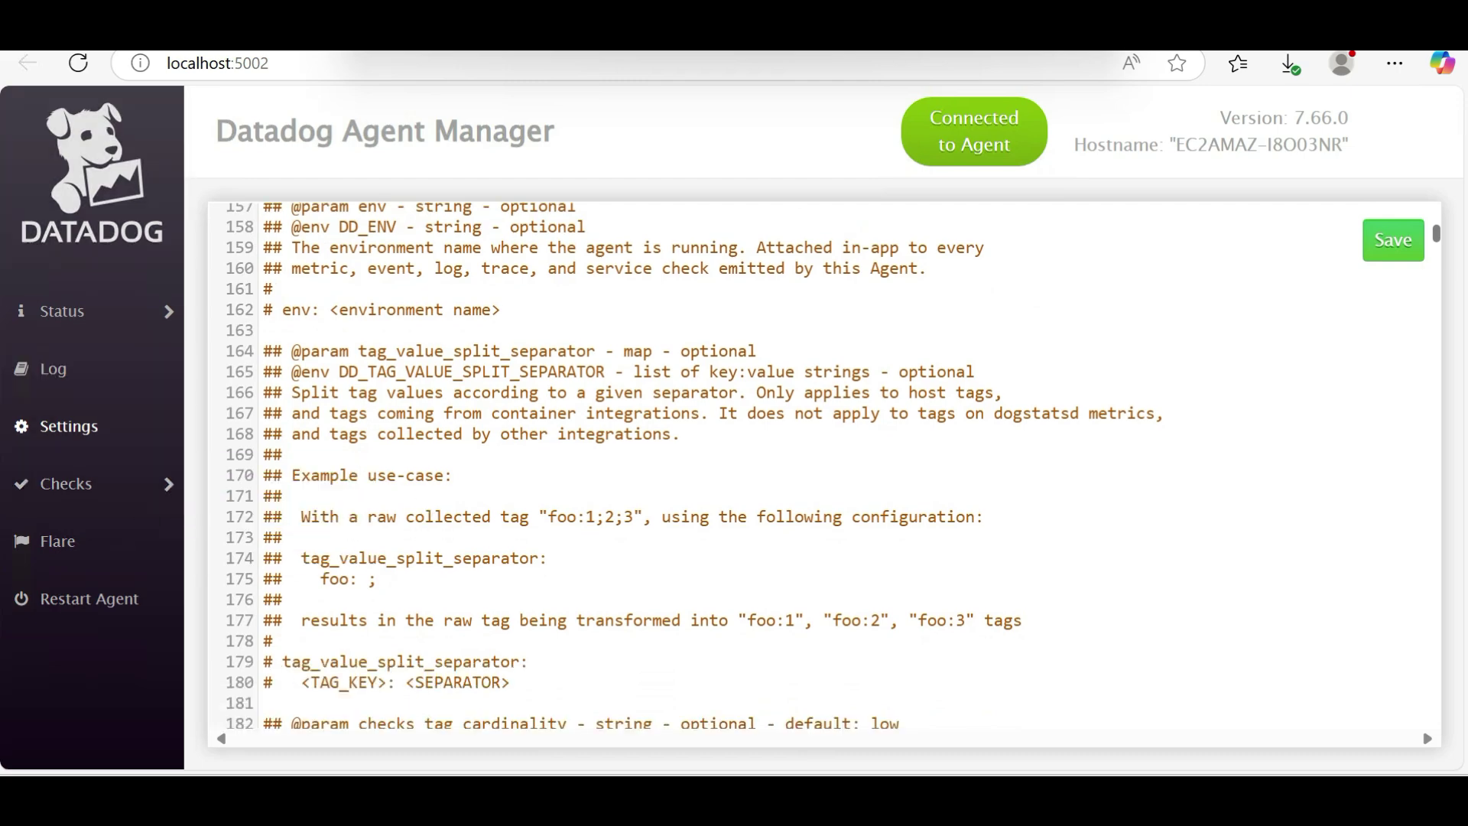
scroll(824, 466, "up", 15)
scroll(824, 466, "up", 7)
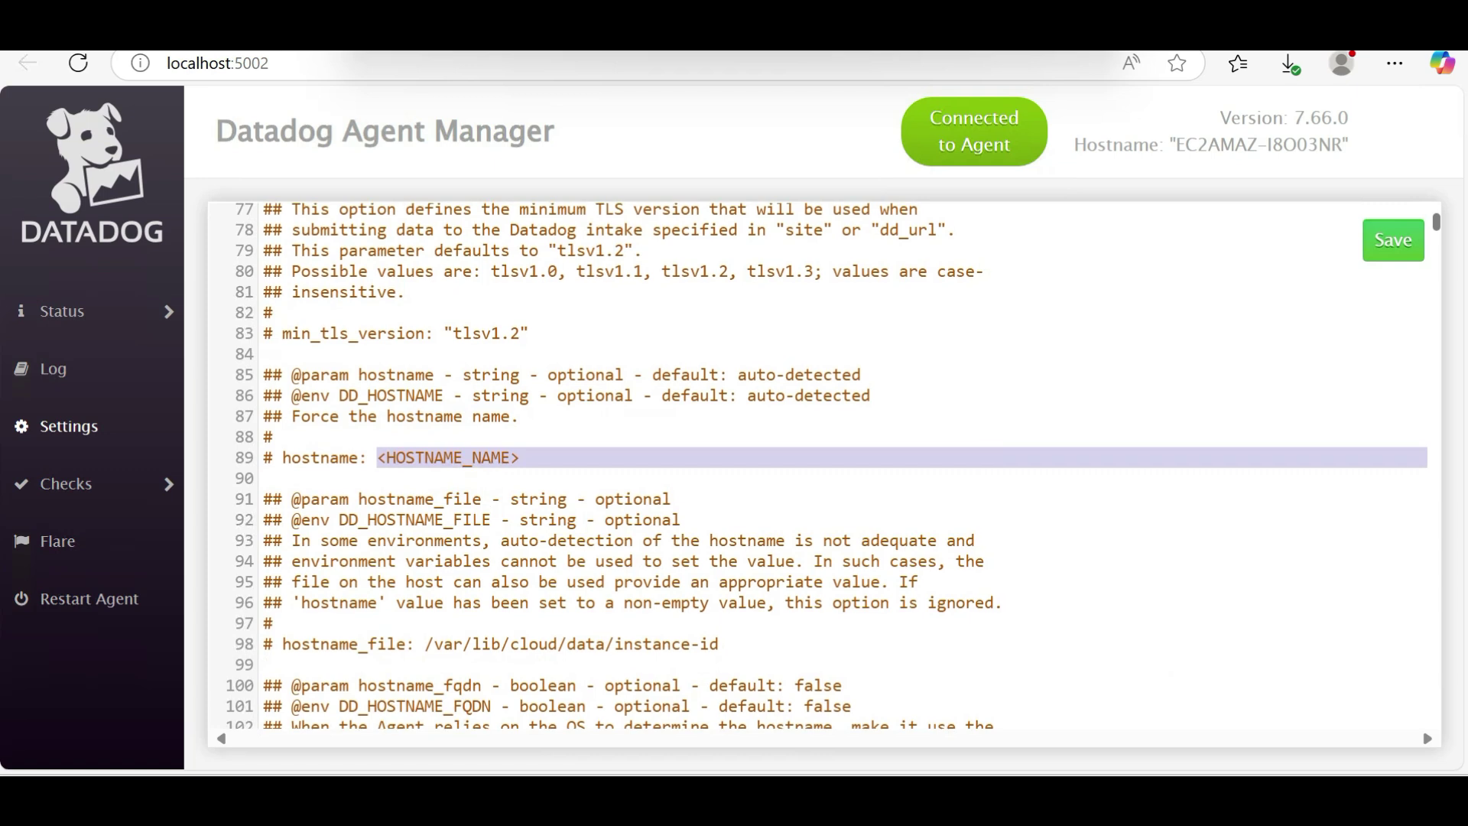
Replace the hostname placeholder with 'Windows' and save the configuration.
left_click(521, 457)
key("BackSpace")
key("BackSpace")
key("BackSpace")
key("BackSpace")
key("BackSpace")
key("BackSpace")
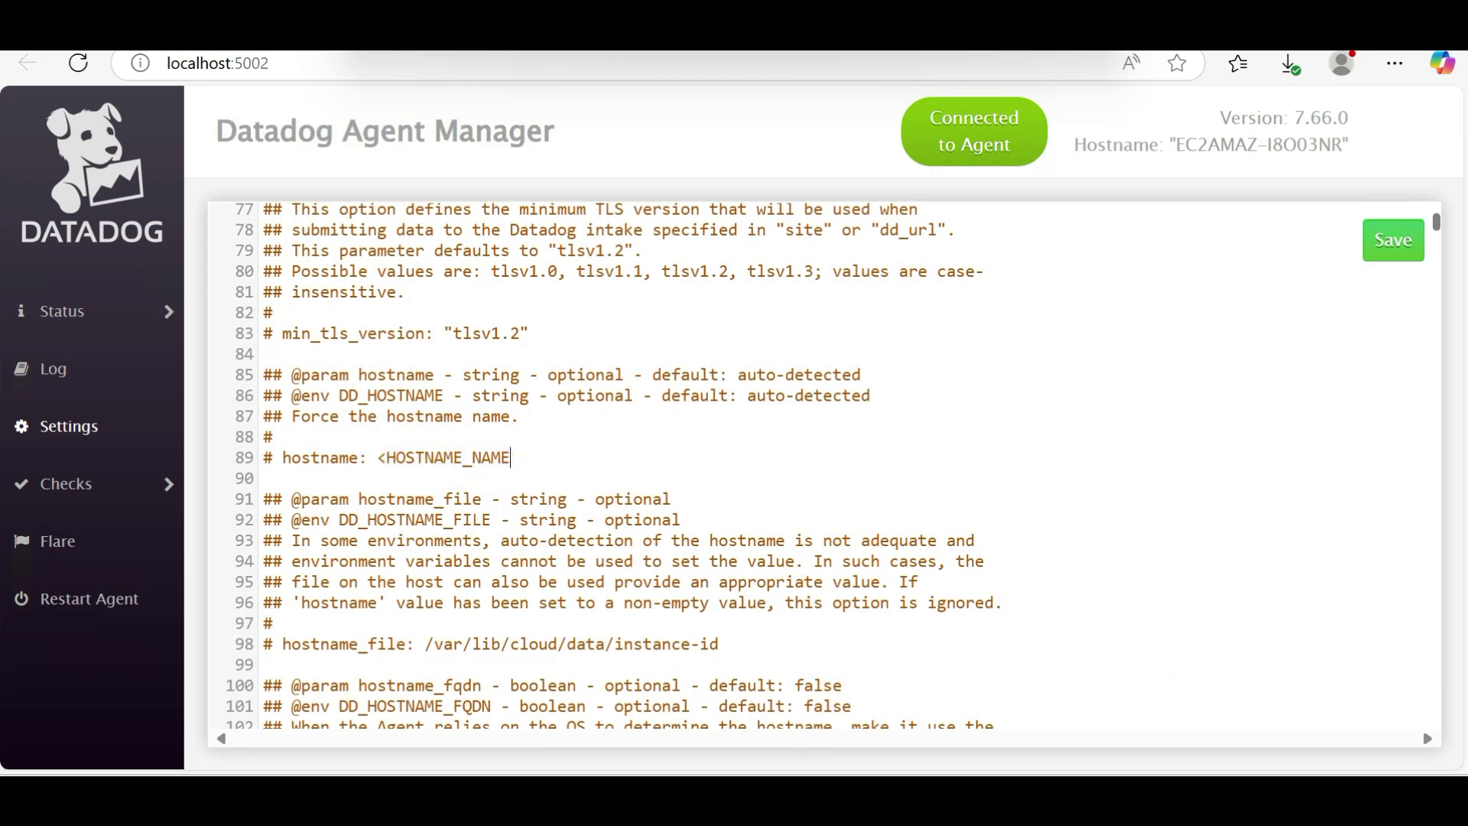
key("BackSpace")
key("BackSpace")
key("BackSpace")
key("BackSpace")
key("BackSpace")
key("BackSpace")
key("BackSpace")
key("BackSpace")
key("BackSpace")
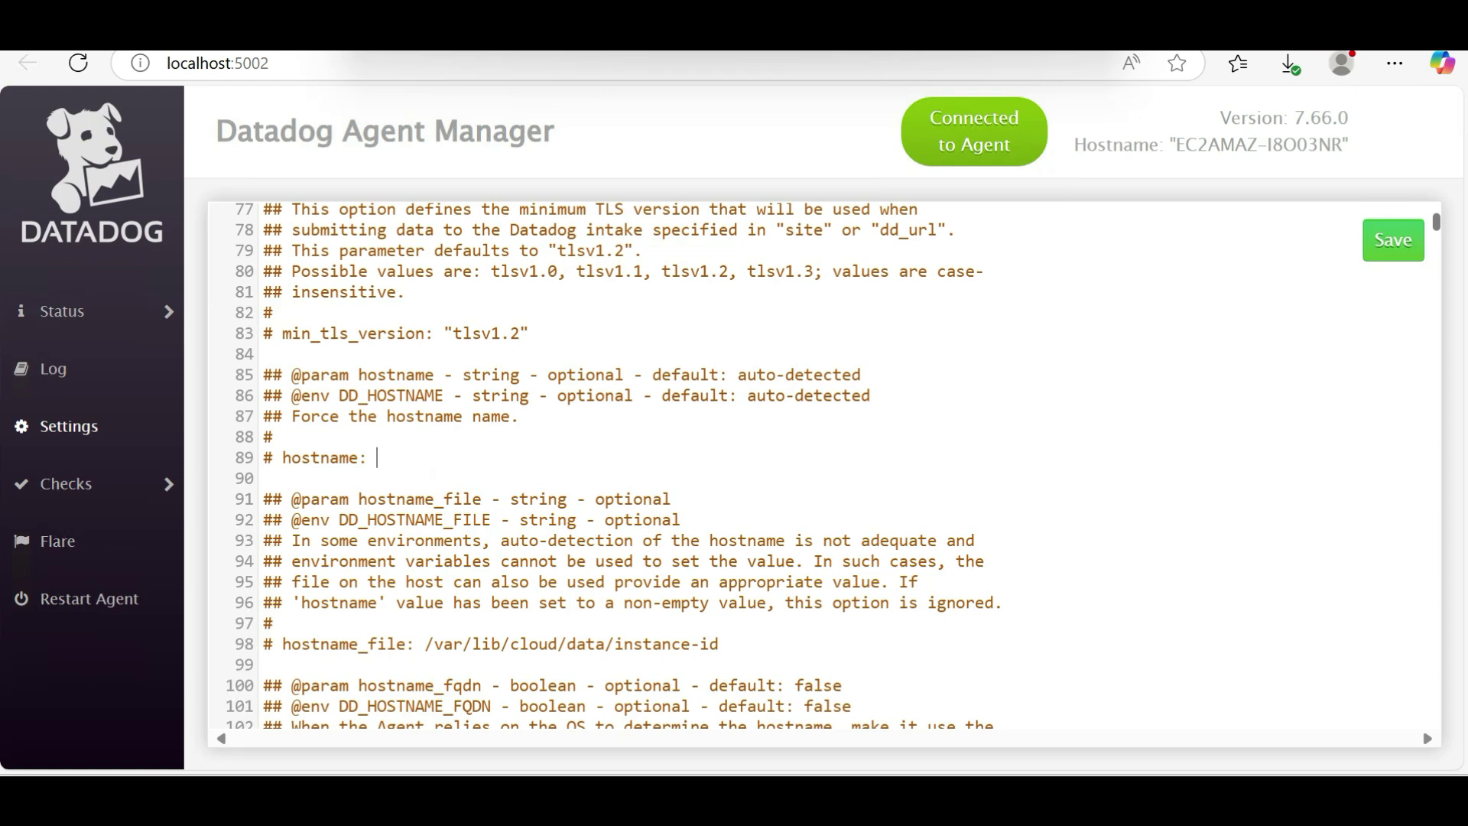
type("Windows")
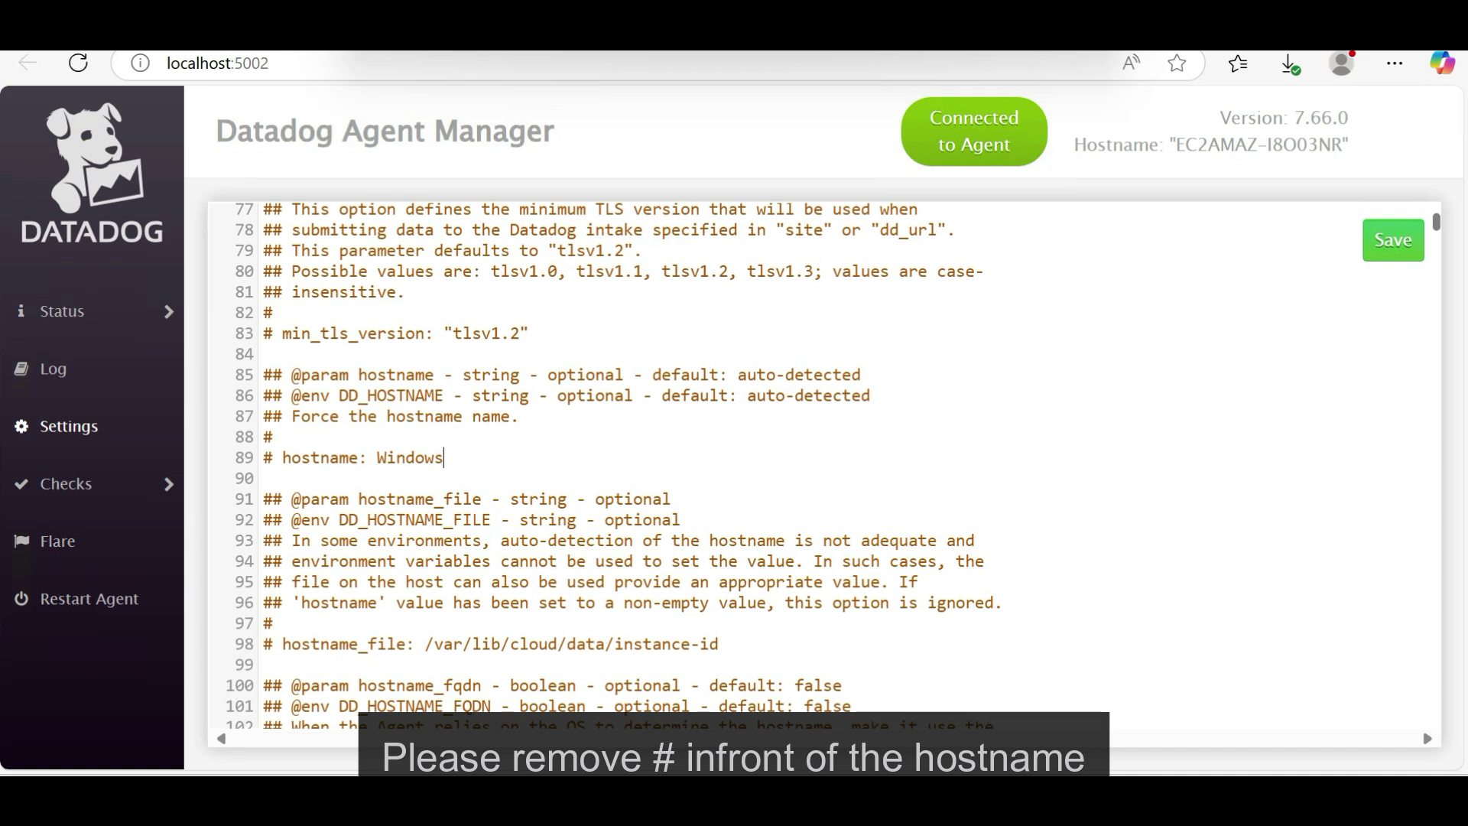
left_click(1389, 252)
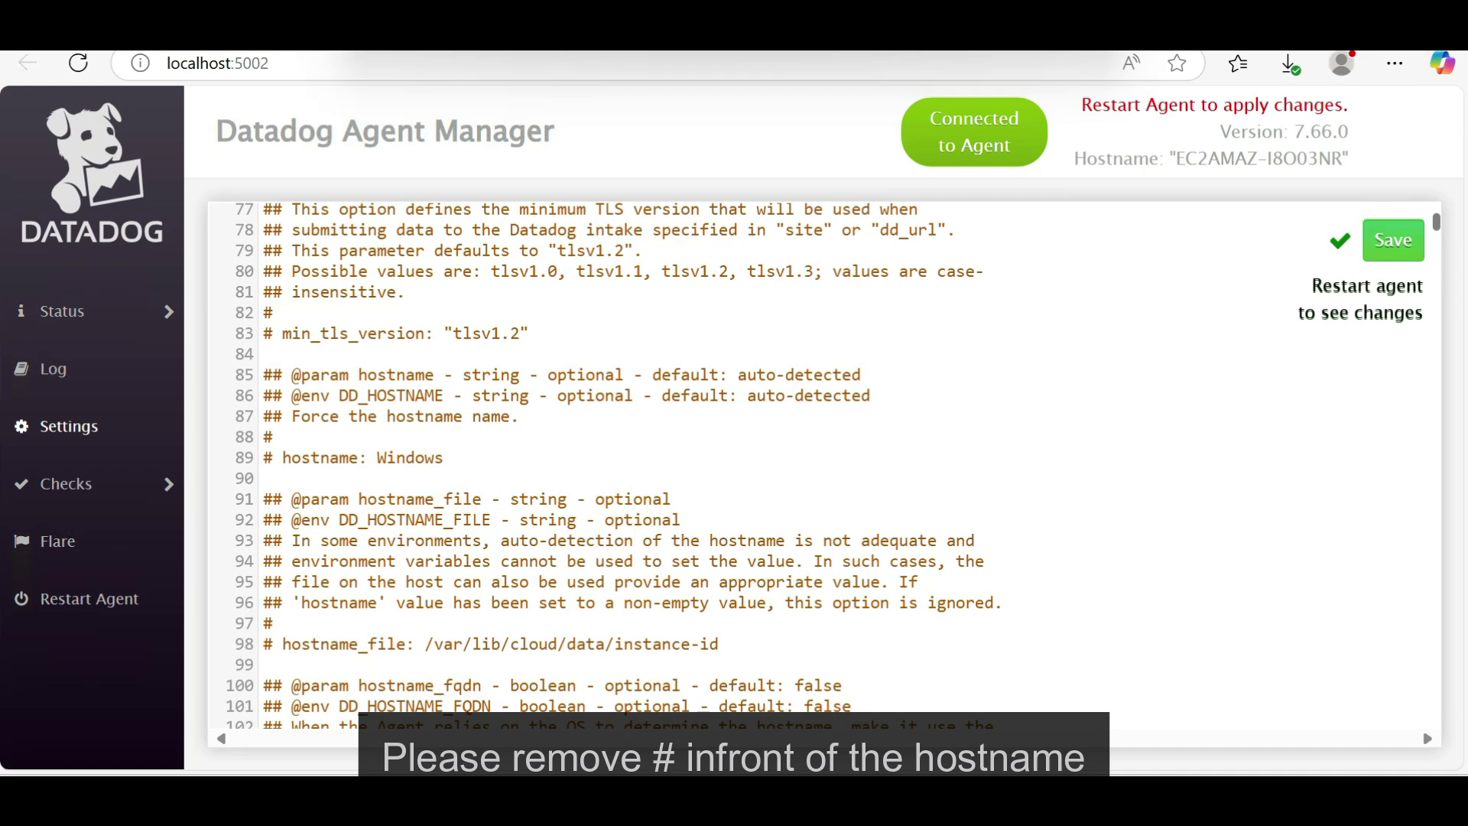
Restart the agent to apply the saved hostname setting.
left_click(69, 608)
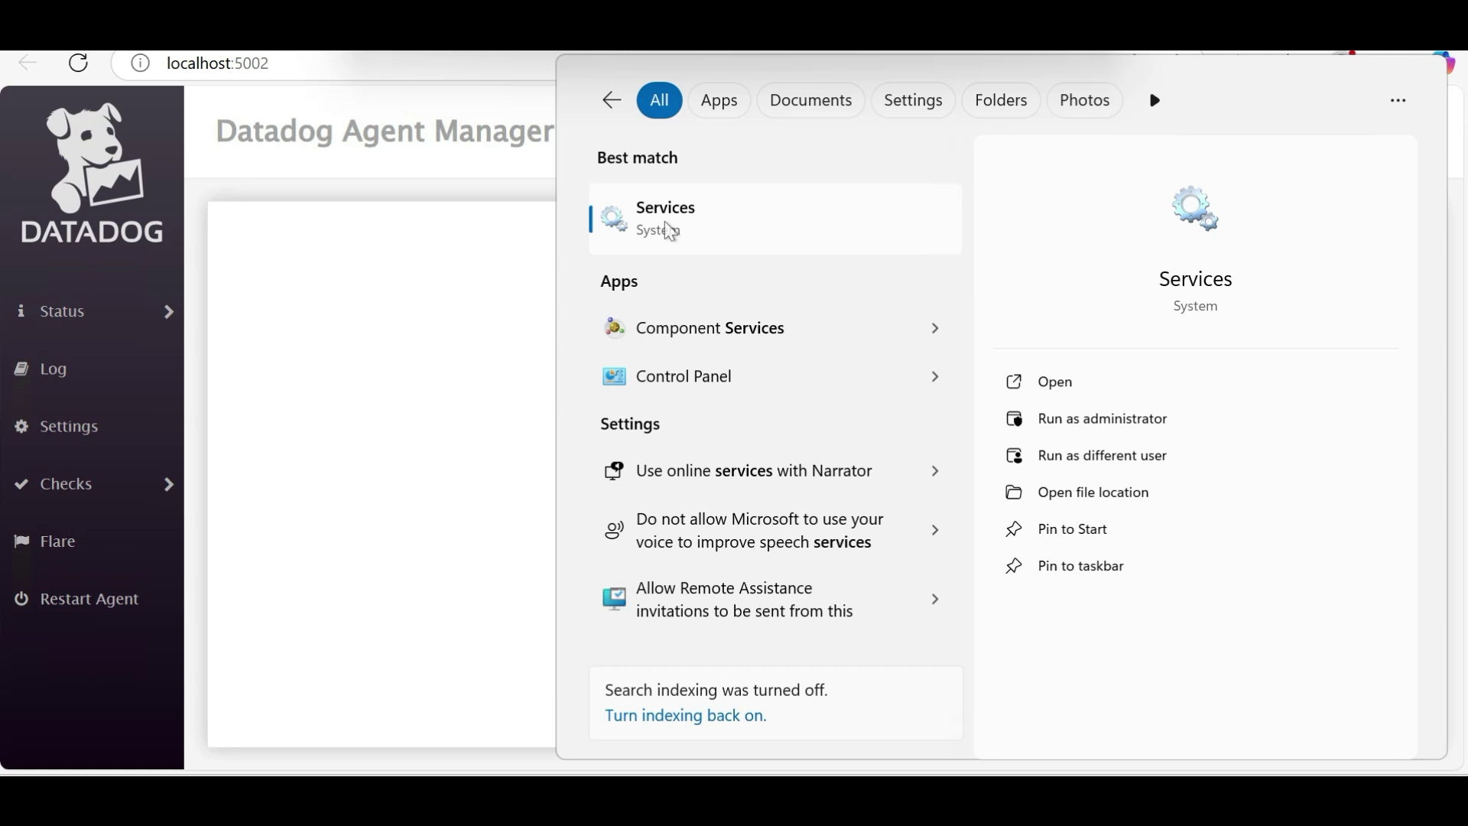
Confirm the Datadog Agent, Process Agent and Security Agent services are running, then close Services.
left_click(670, 228)
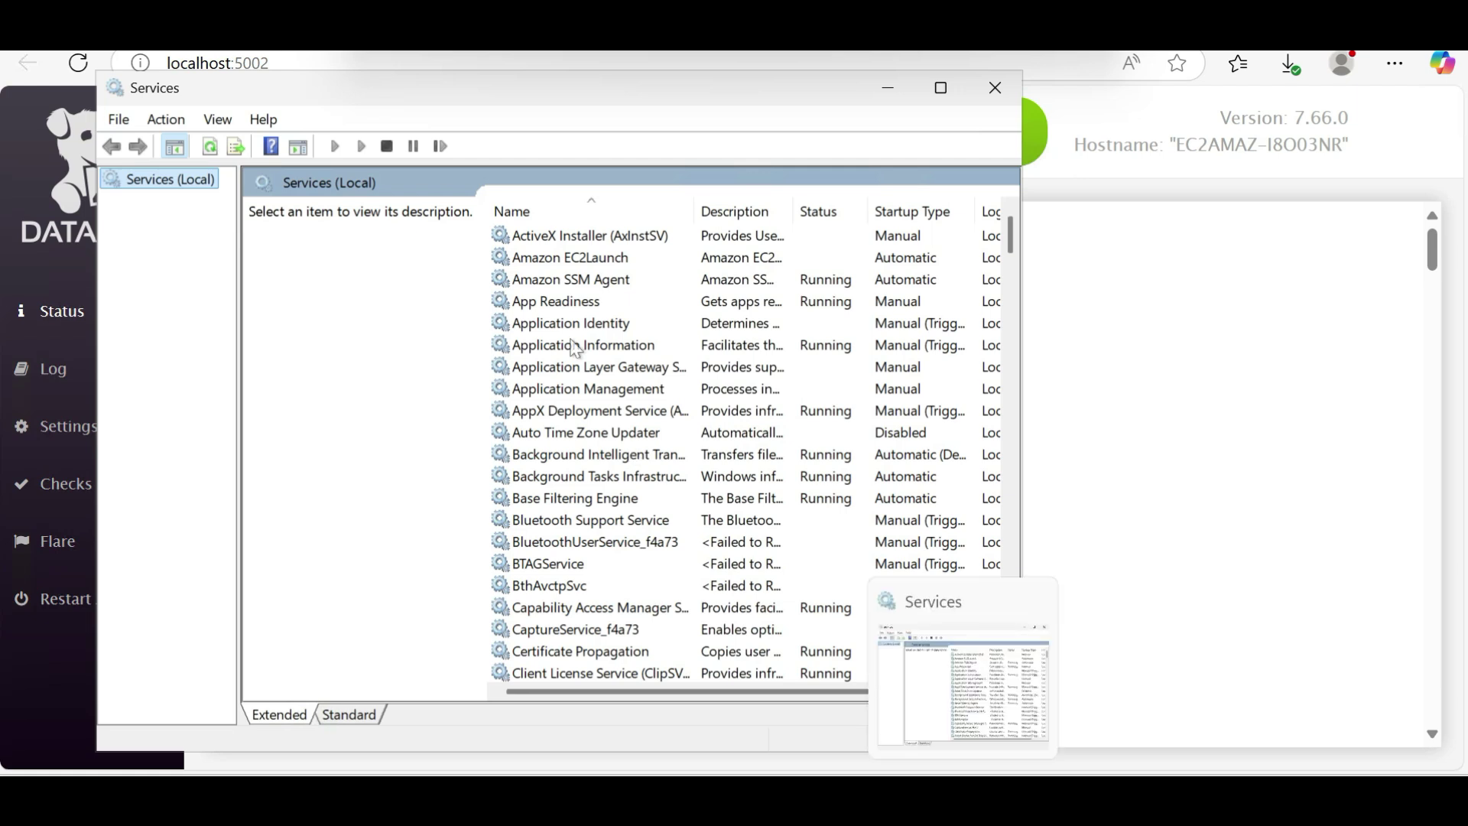
left_click(563, 325)
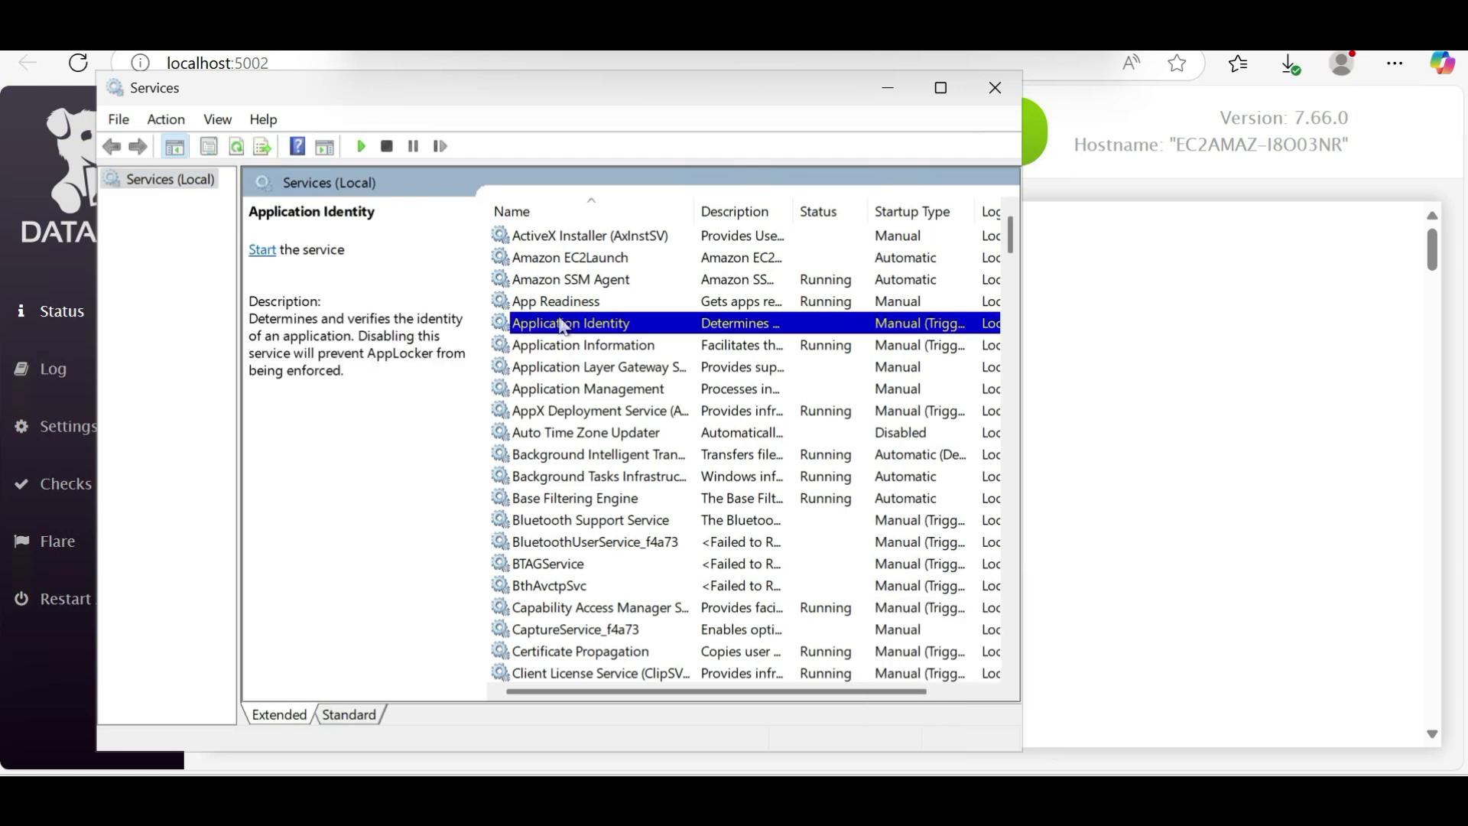
key("t")
key("d")
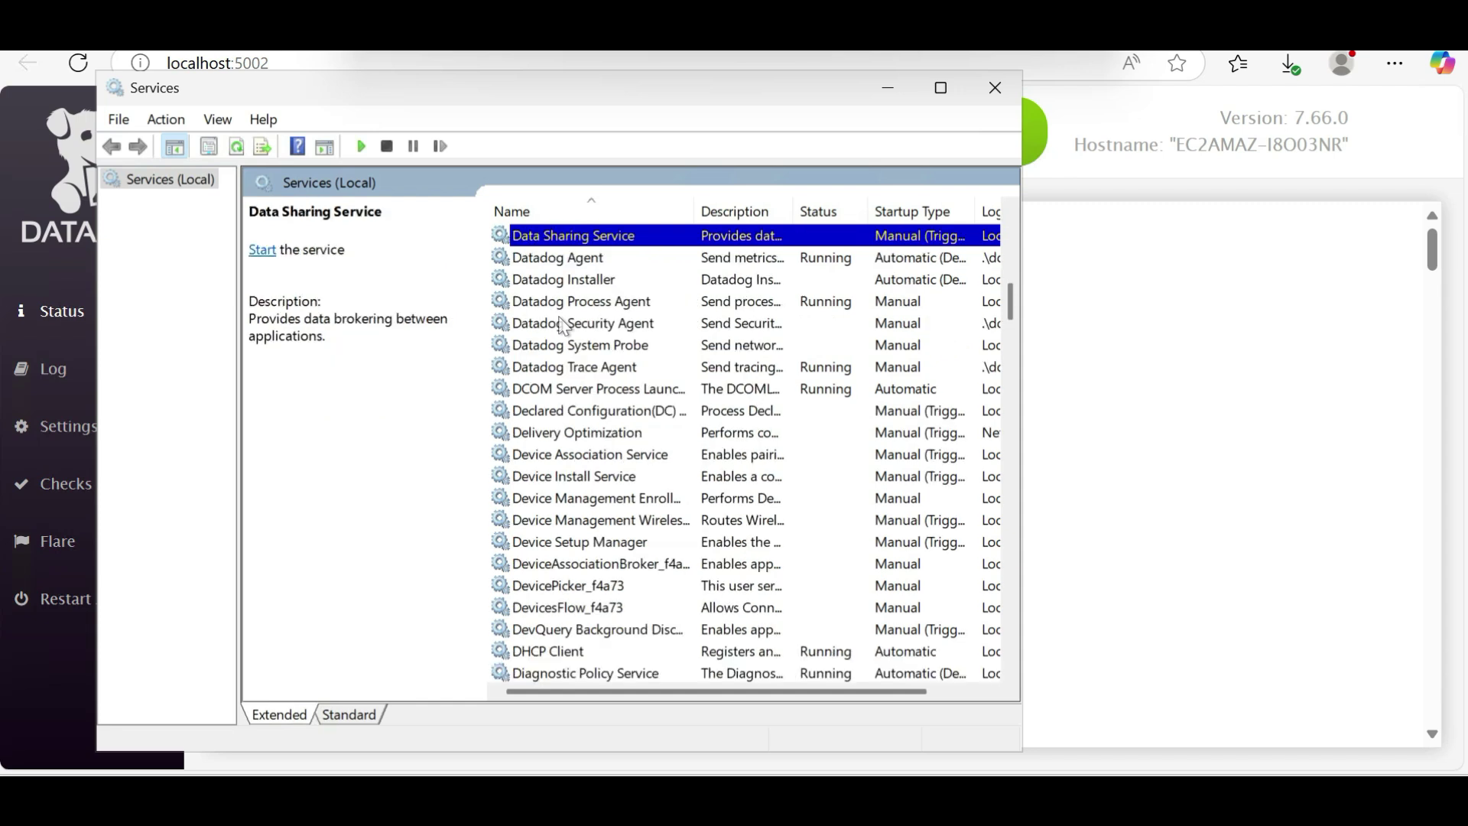
left_click(585, 260)
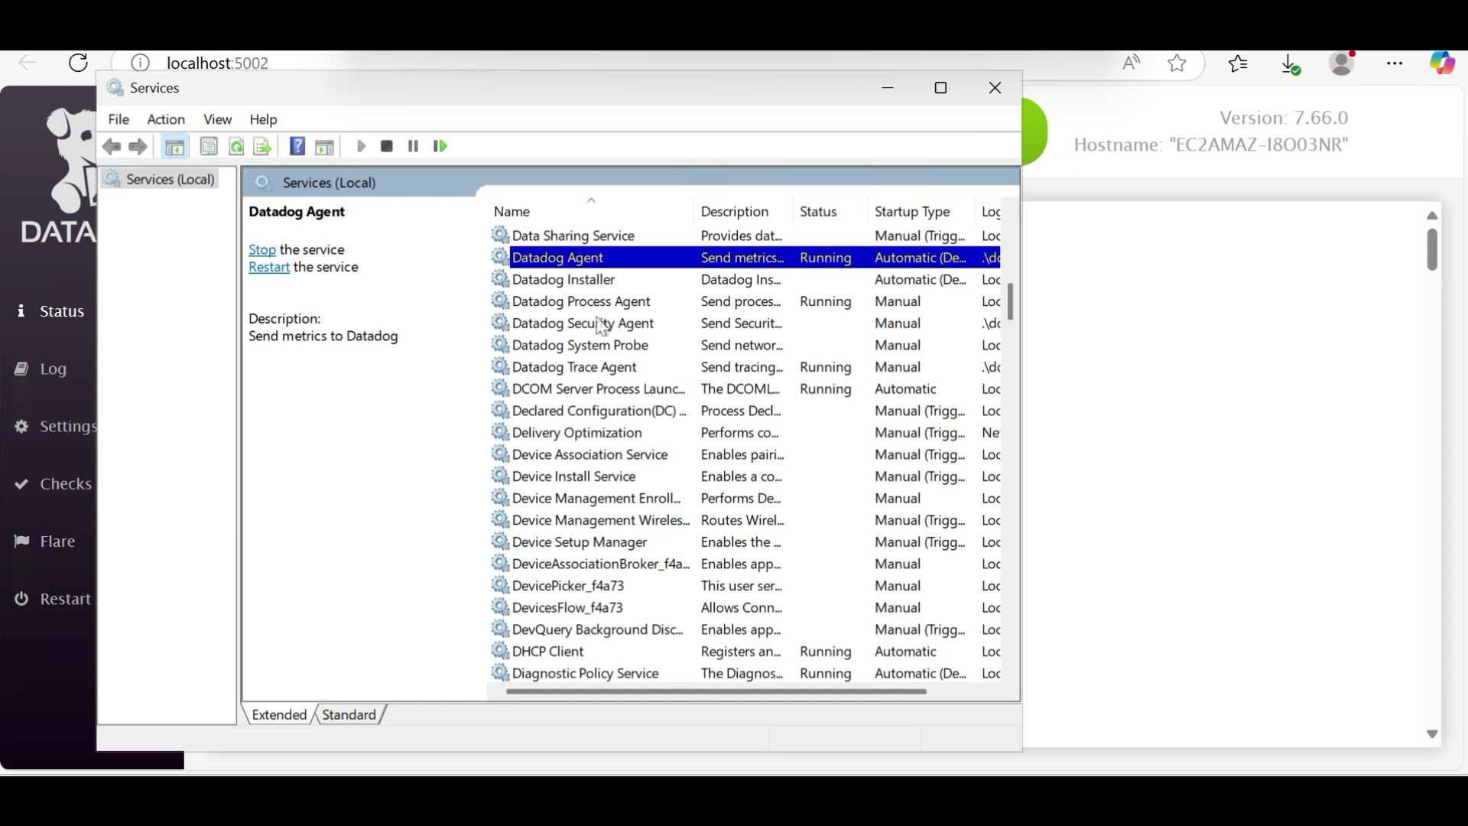
left_click(595, 304)
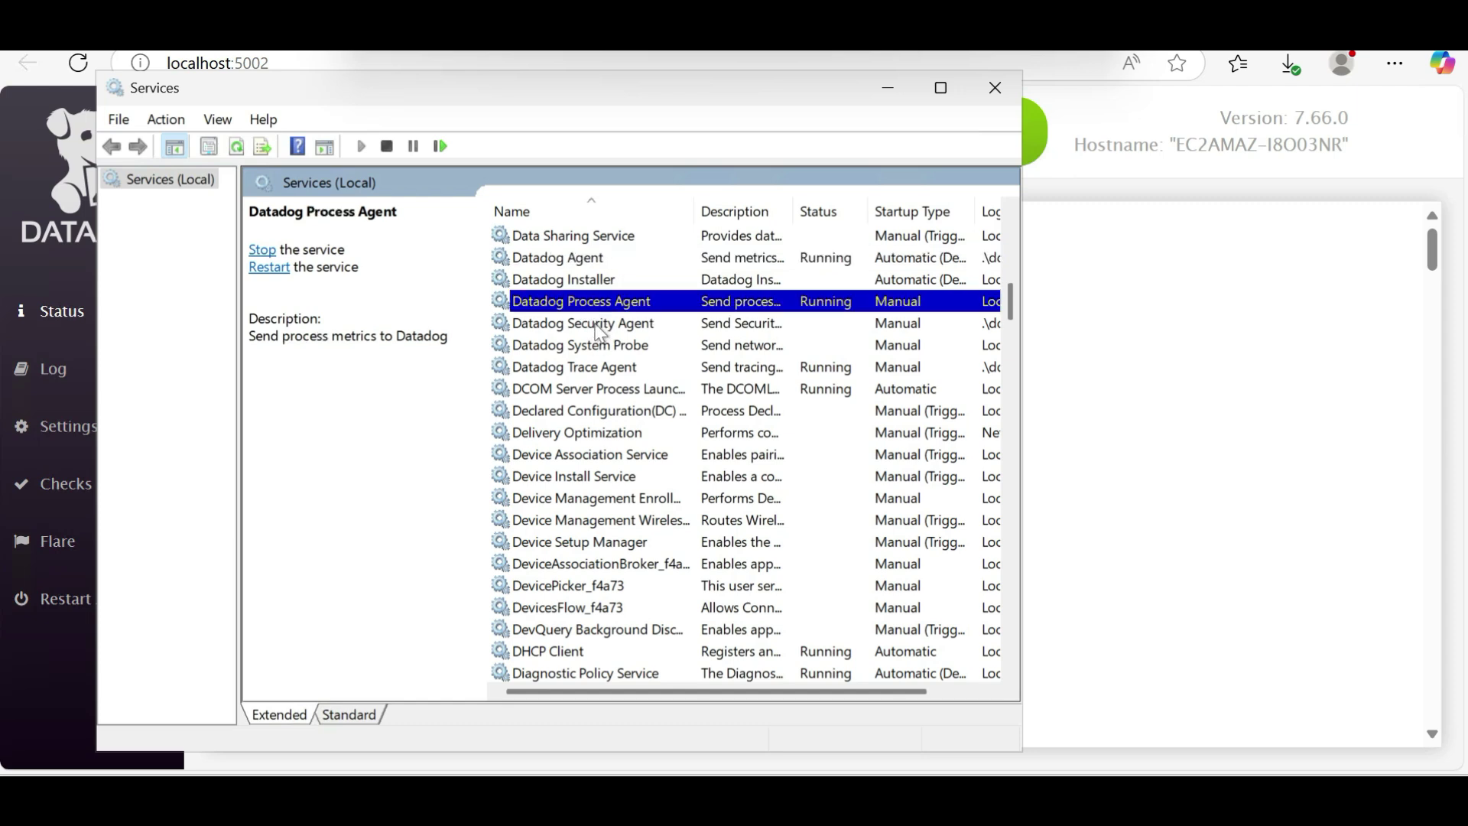
left_click(601, 329)
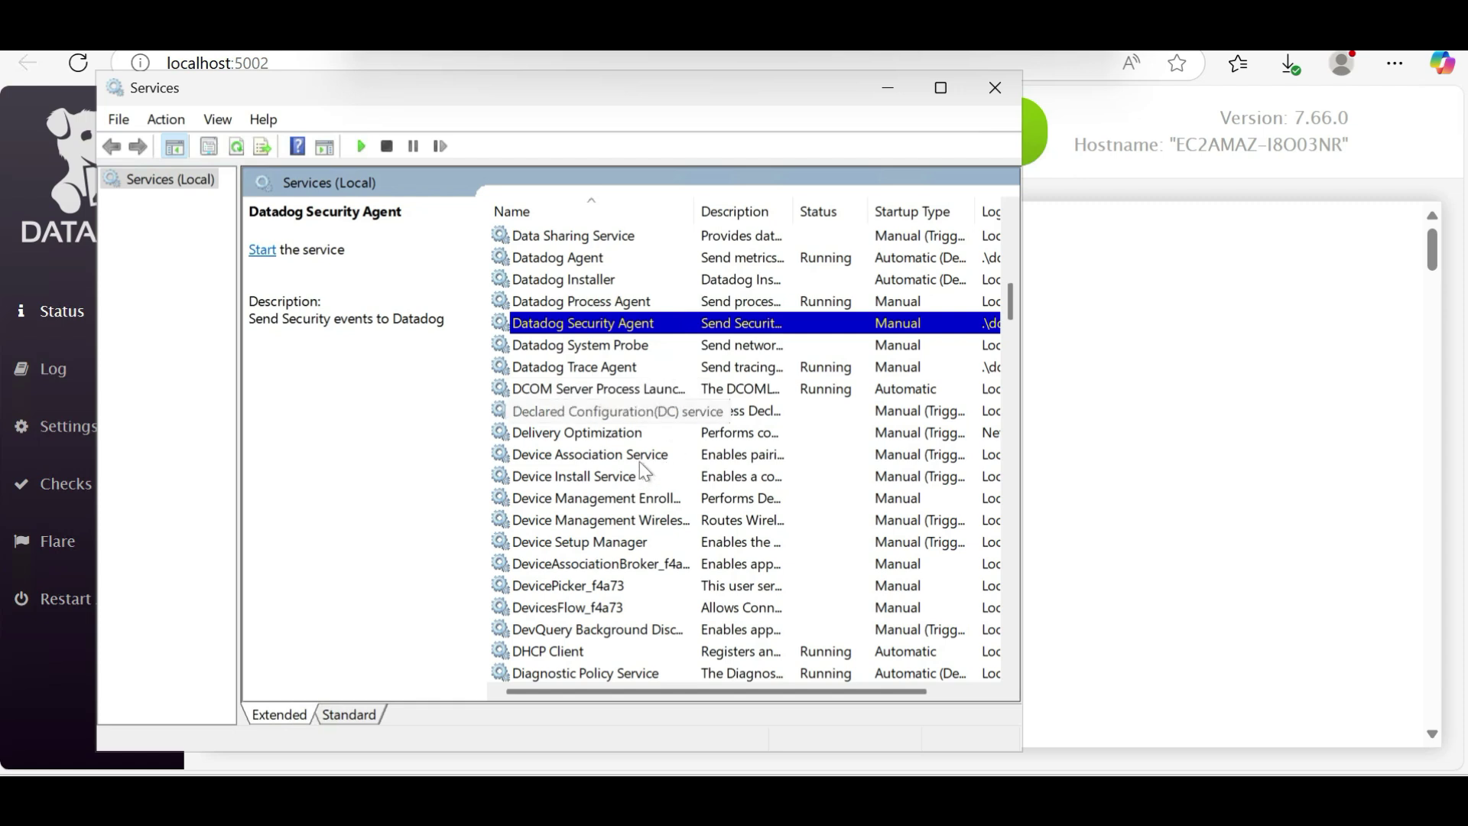
left_click(593, 260)
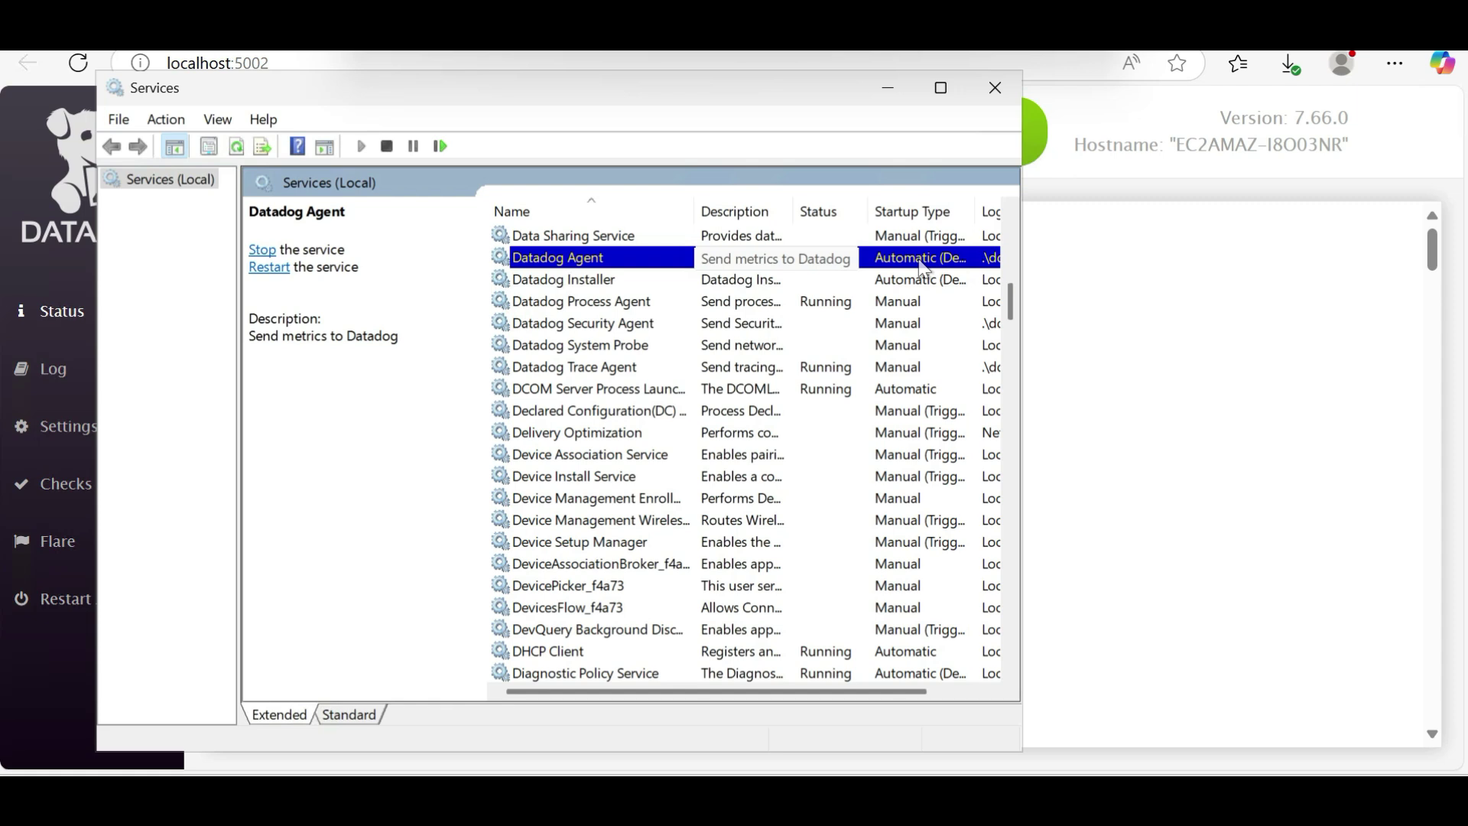
left_click(996, 90)
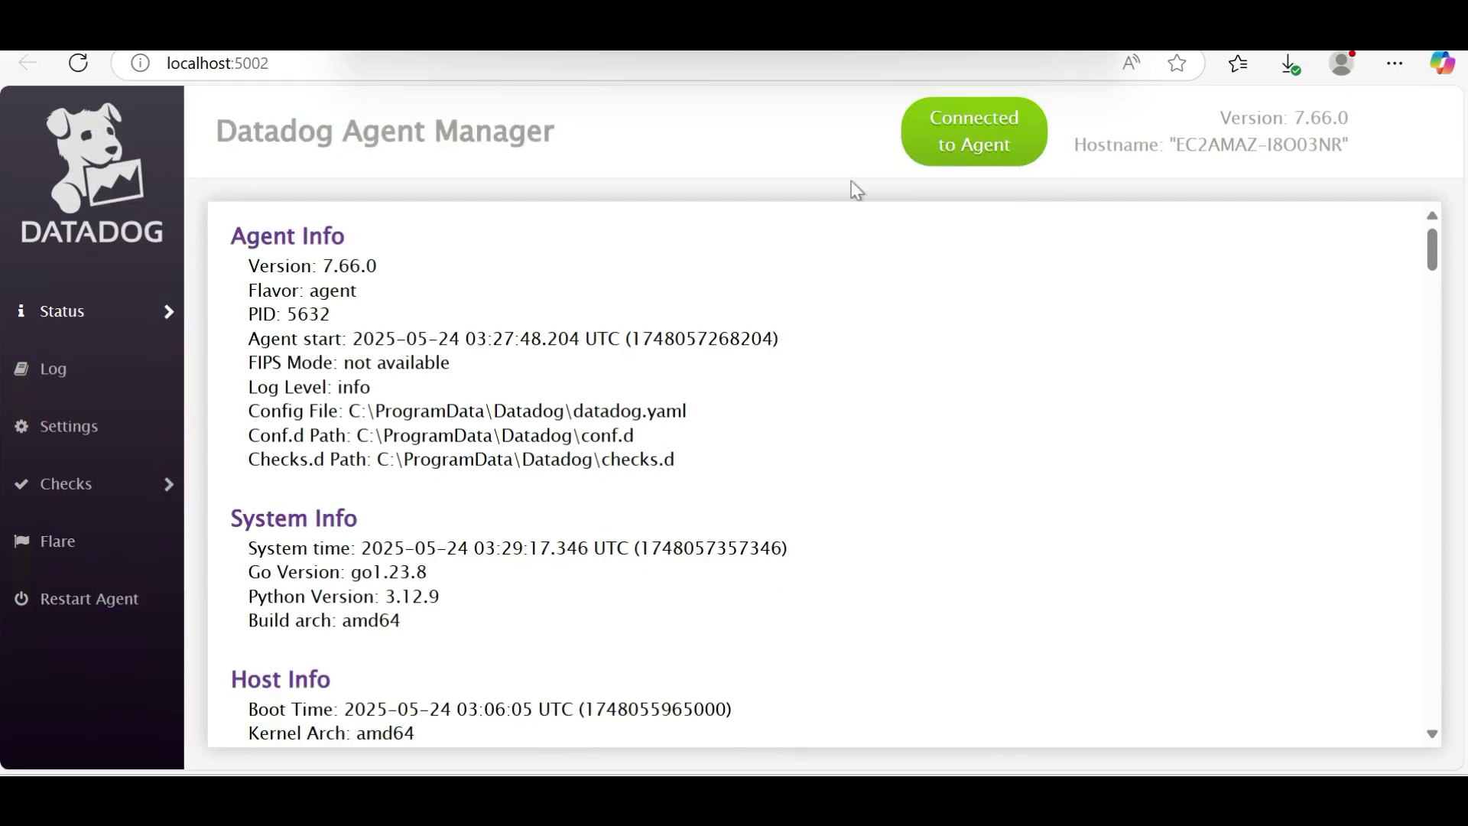
Return to Datadog in the local browser and open the Infrastructure Host List.
left_click(975, 35)
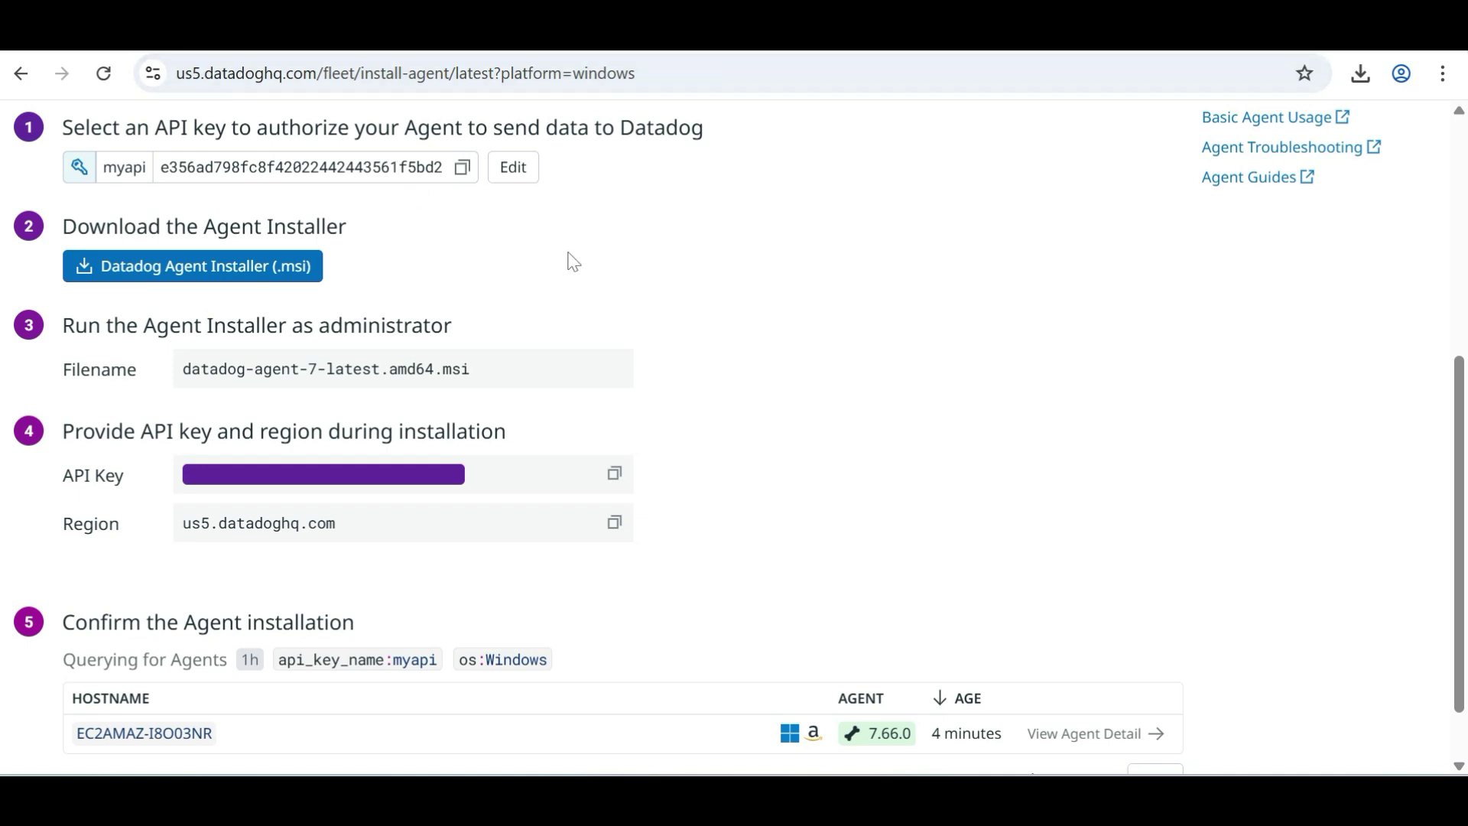
scroll(651, 314, "up", 5)
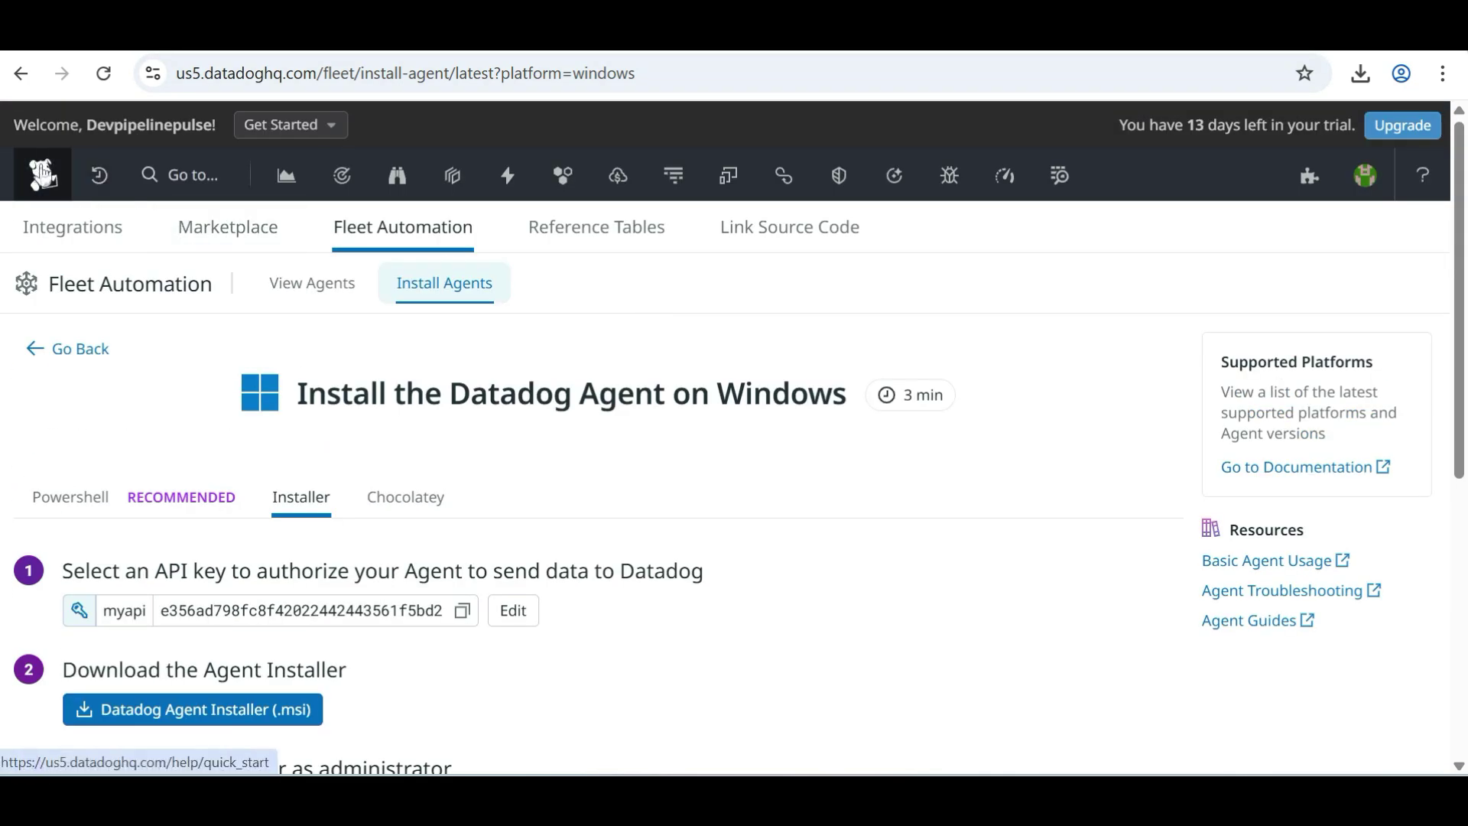
left_click(42, 174)
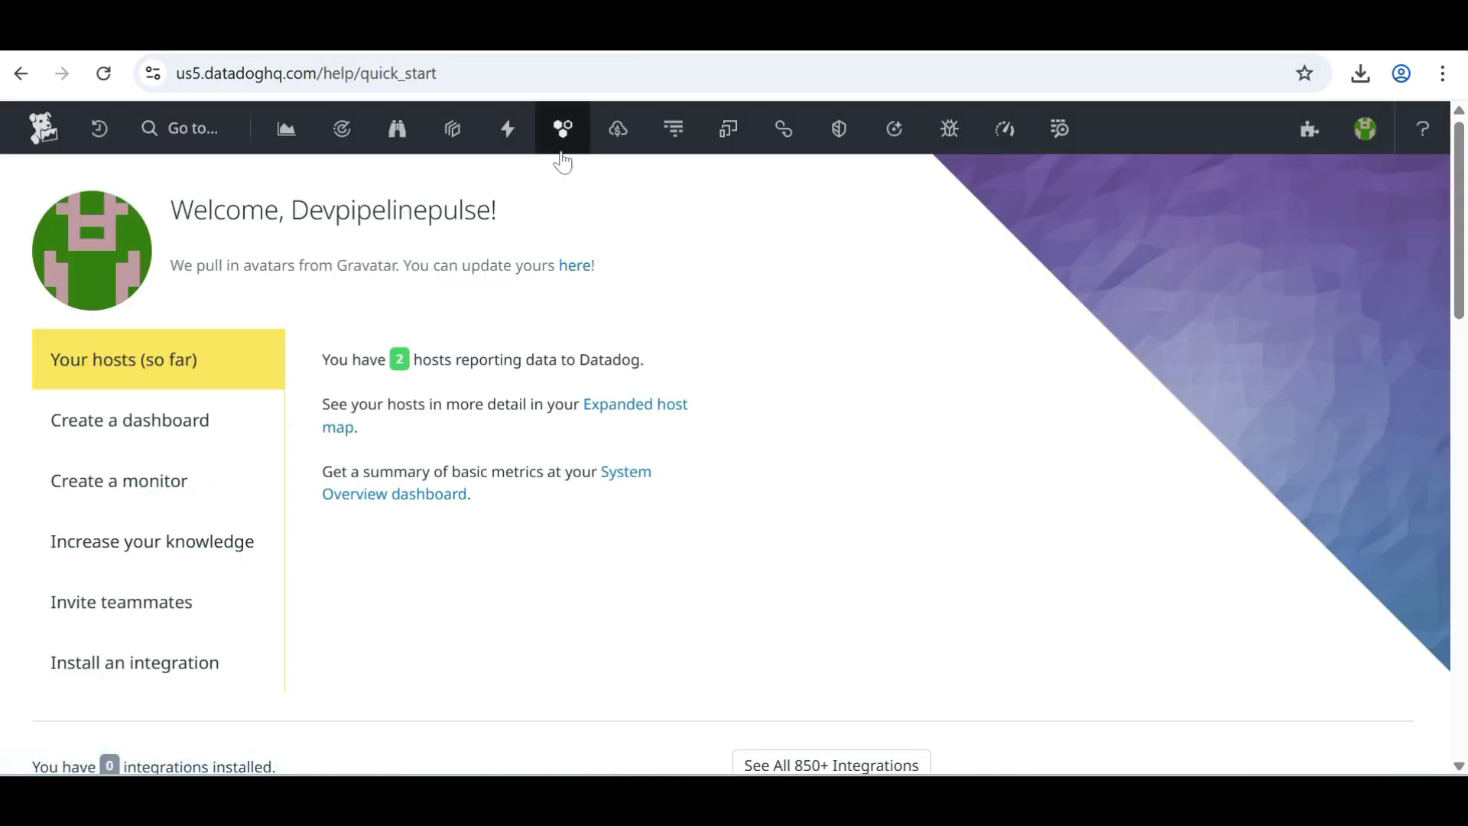
mouse_move(566, 135)
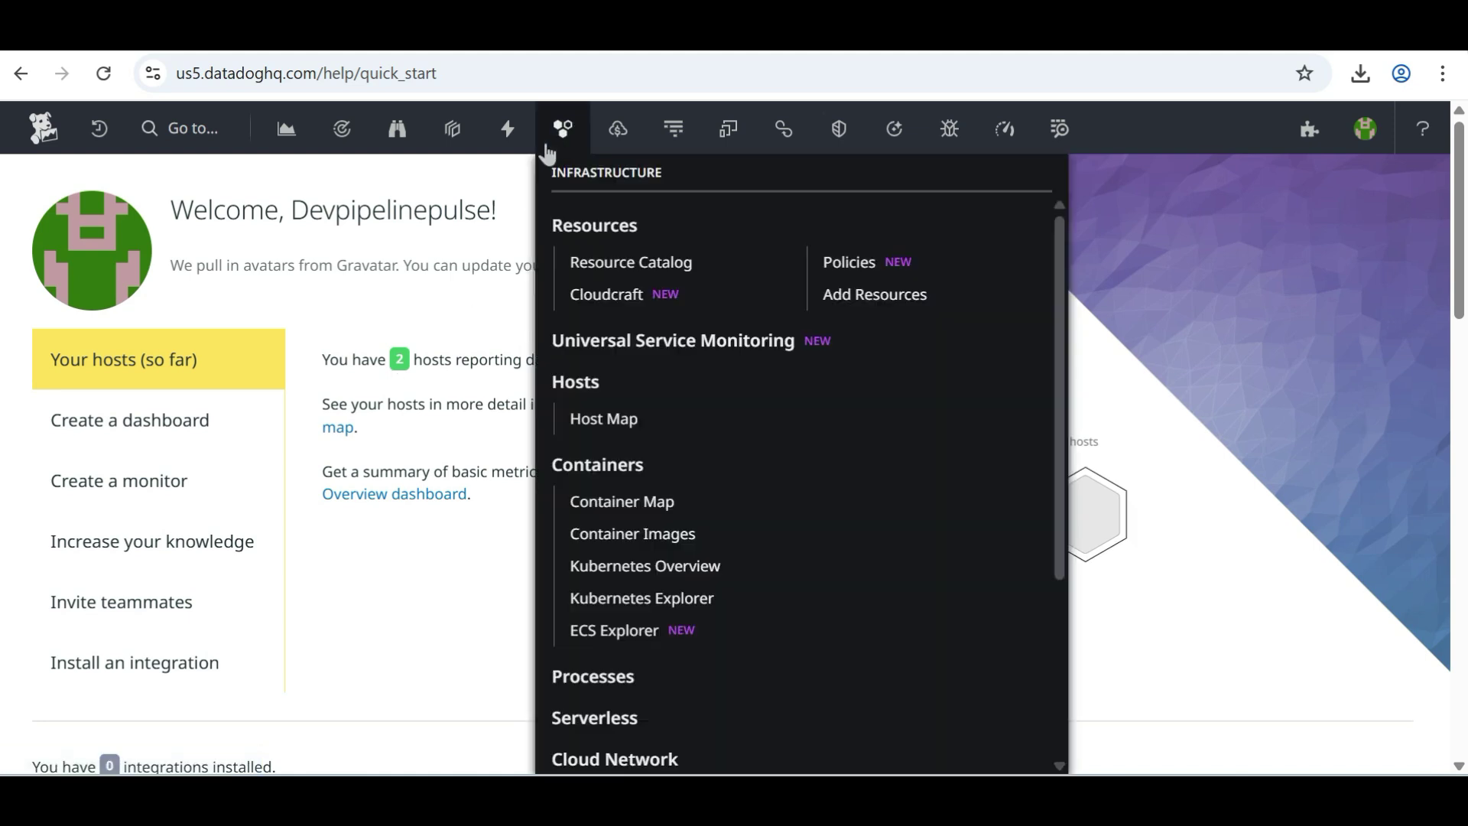
left_click(563, 135)
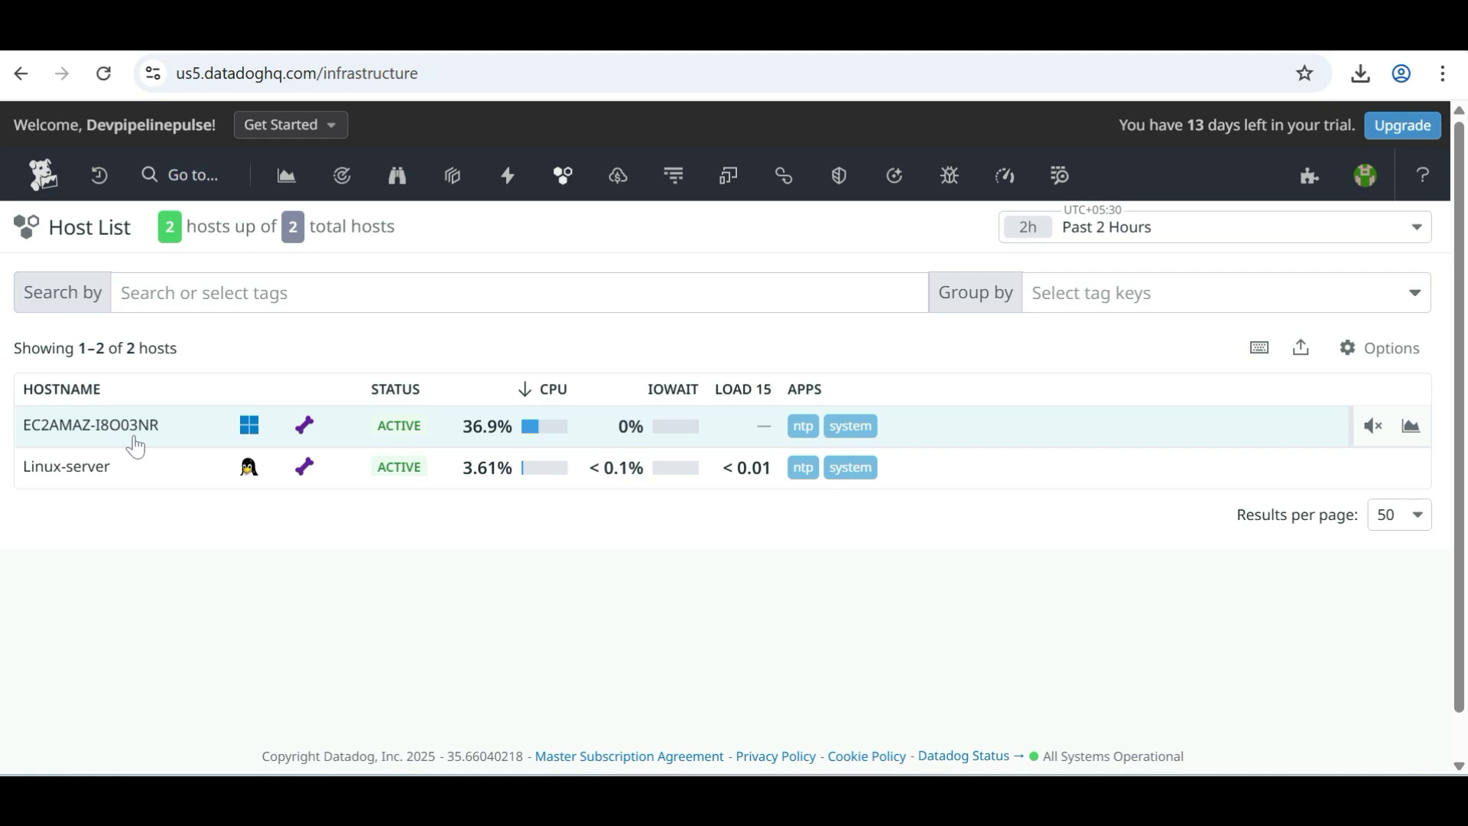
Inspect EC2AMAZ-I8O03NR's containers and processes, then open its host dashboard.
left_click(91, 441)
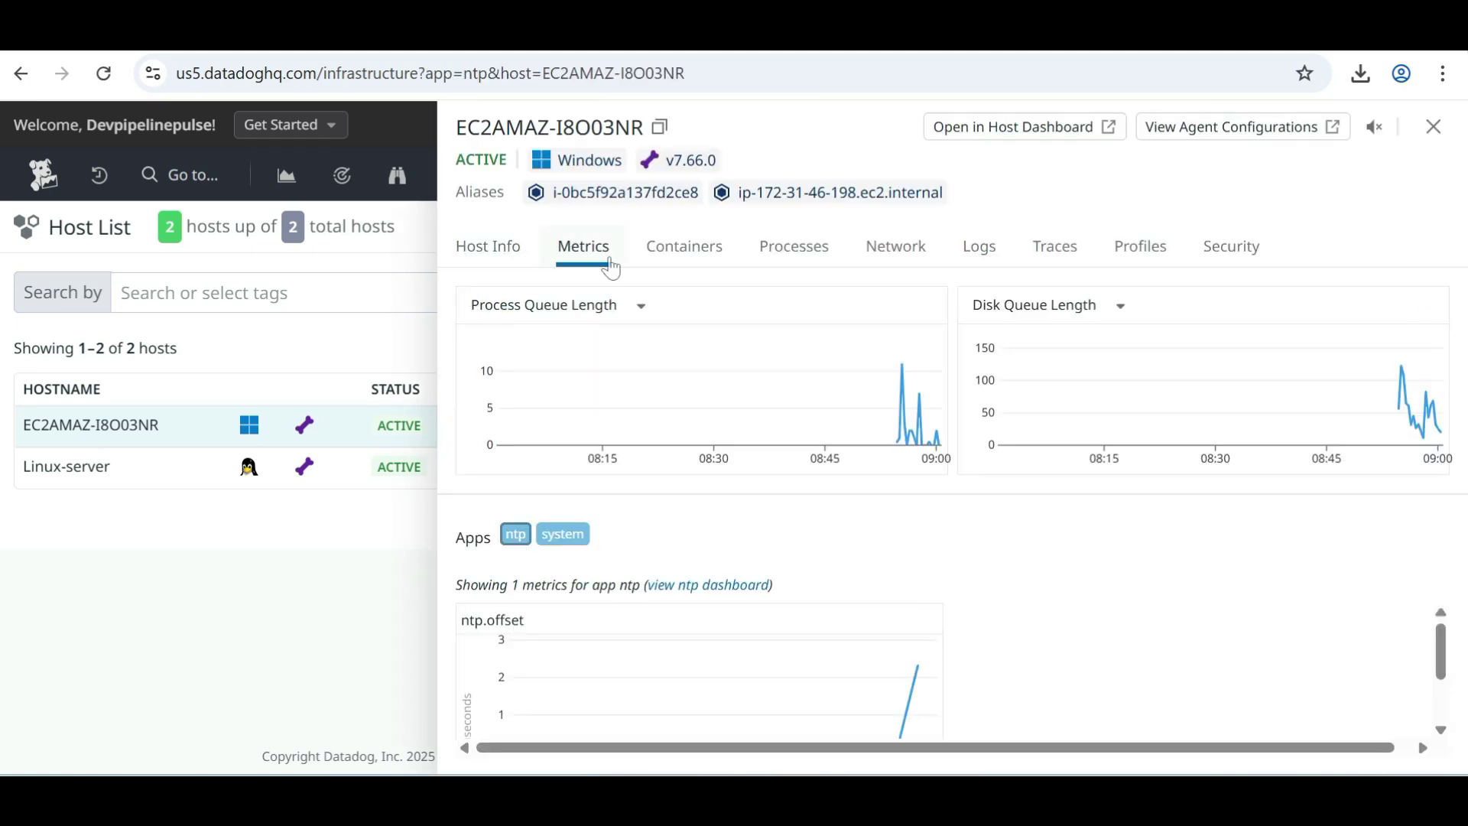
left_click(716, 254)
left_click(807, 263)
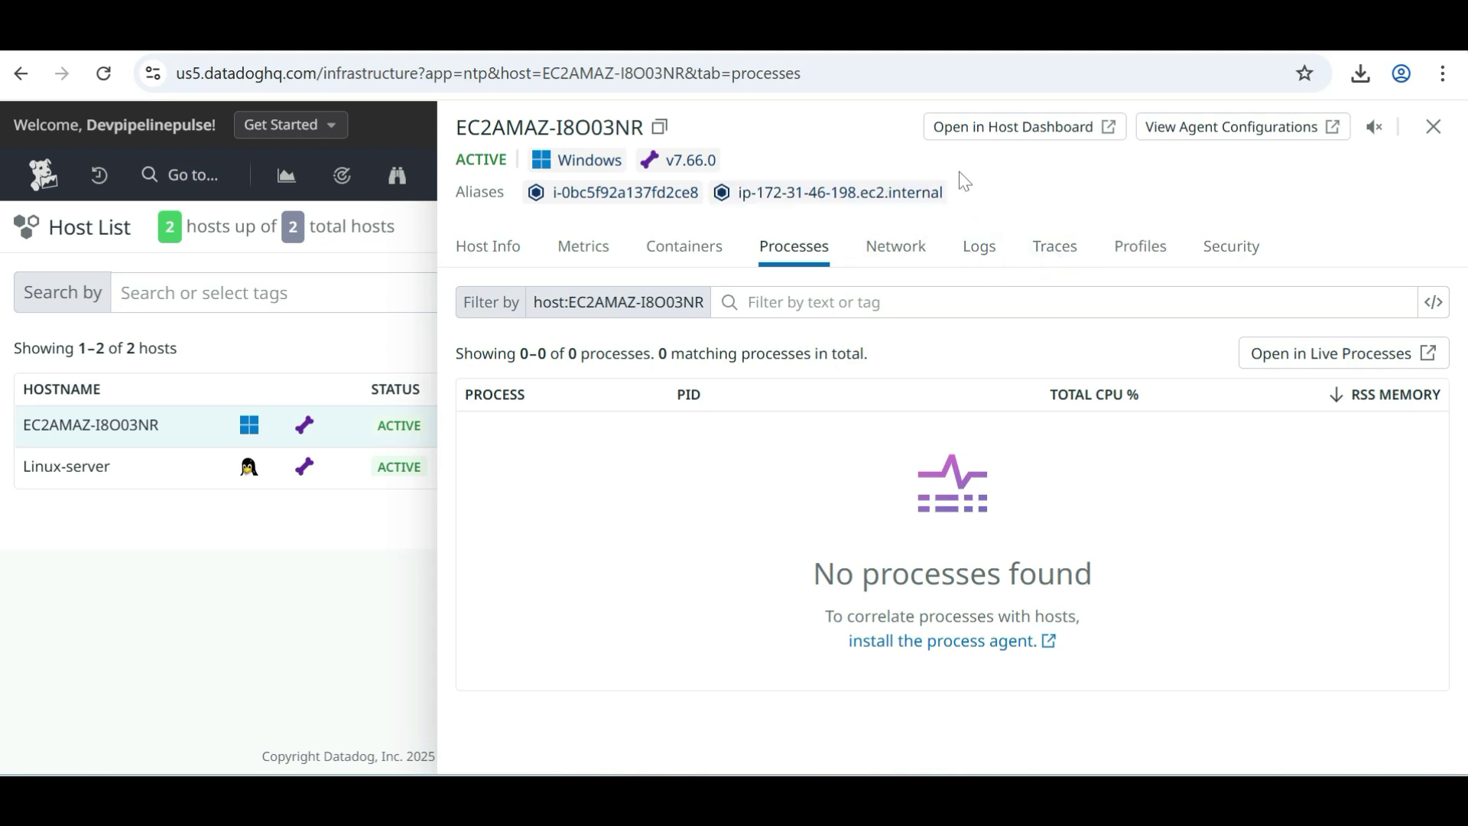
left_click(986, 136)
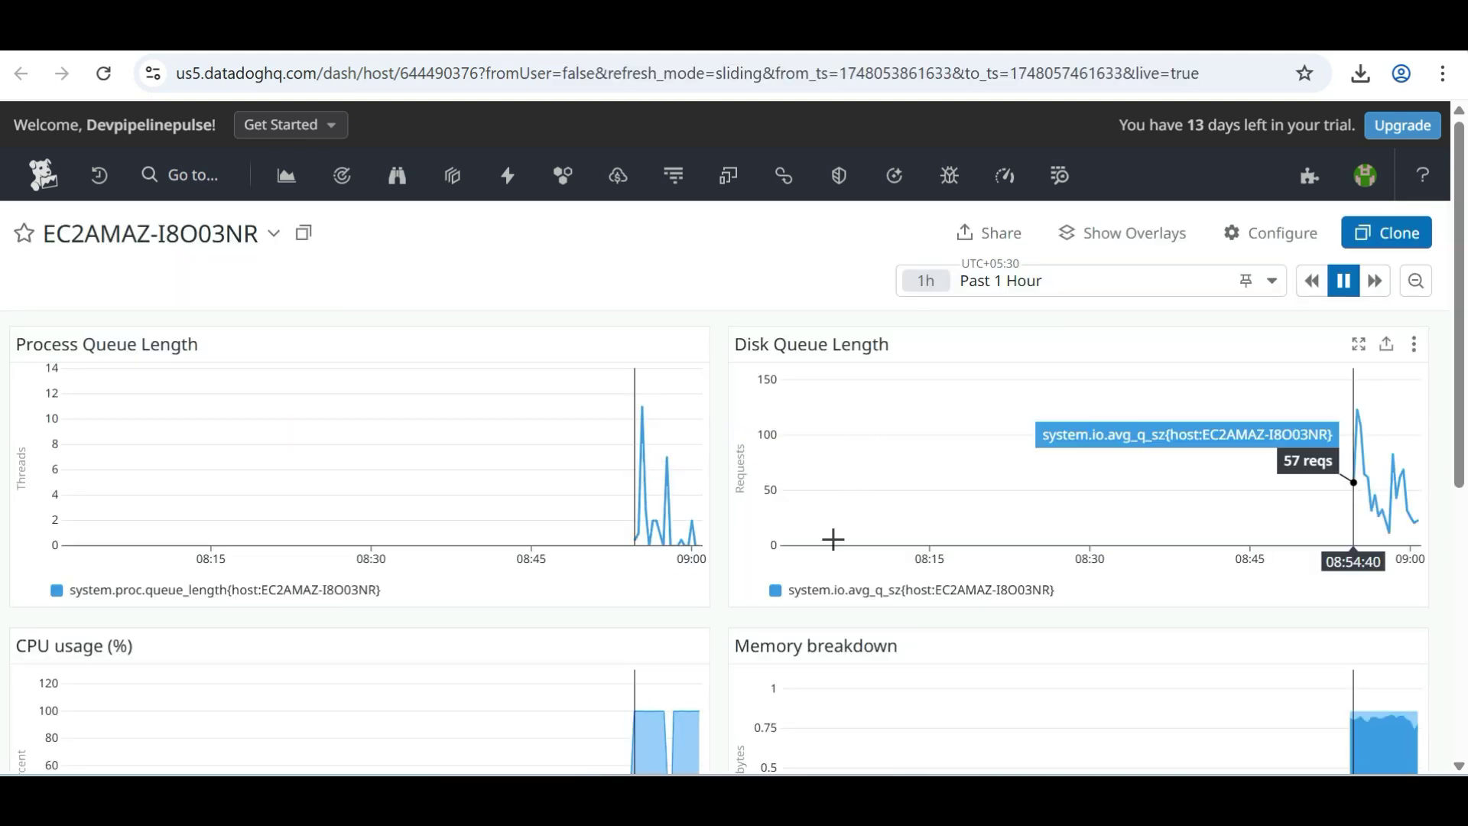
scroll(817, 563, "down", 2)
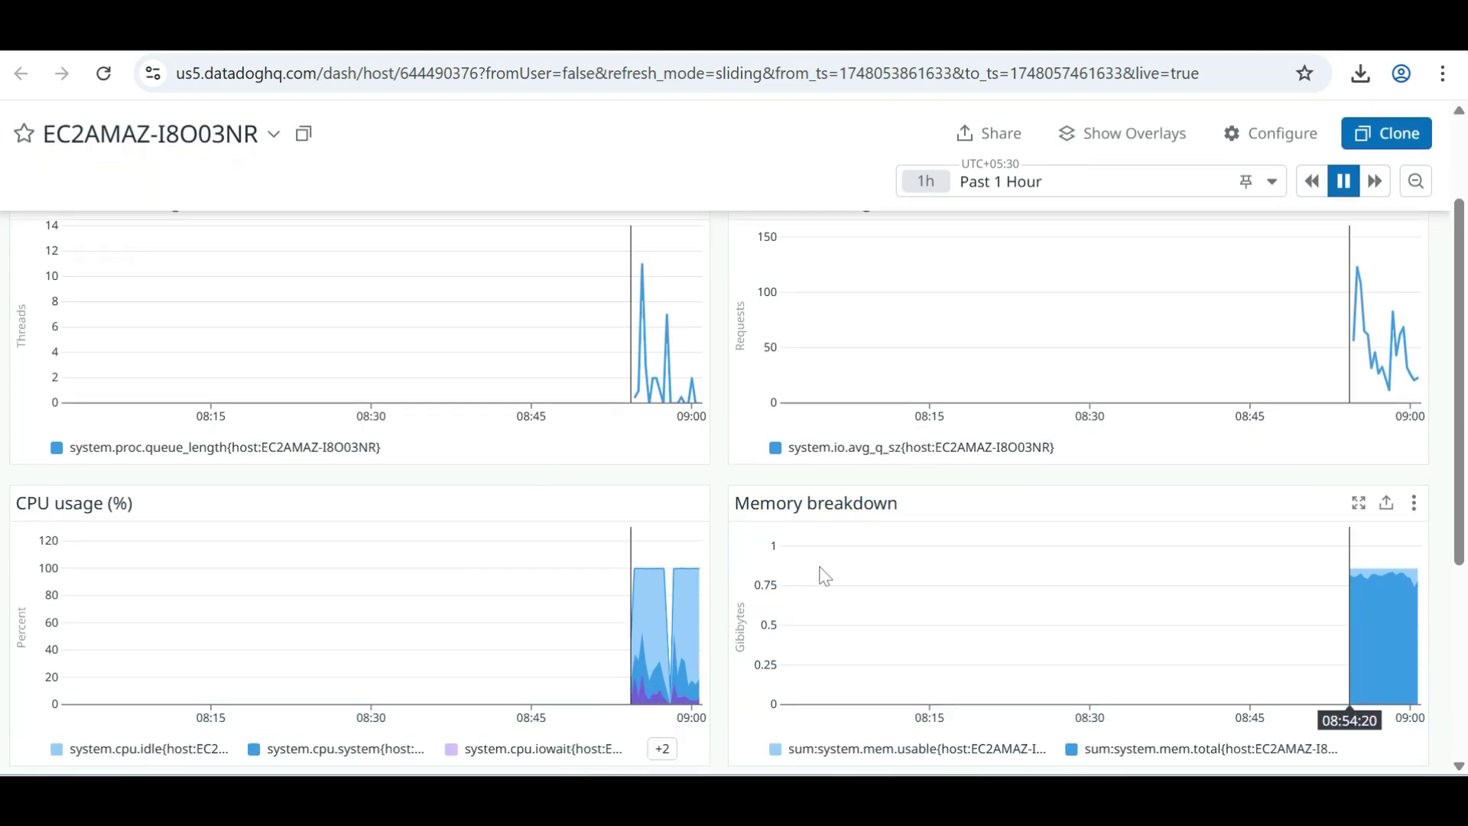
scroll(537, 632, "up", 2)
scroll(538, 631, "down", 3)
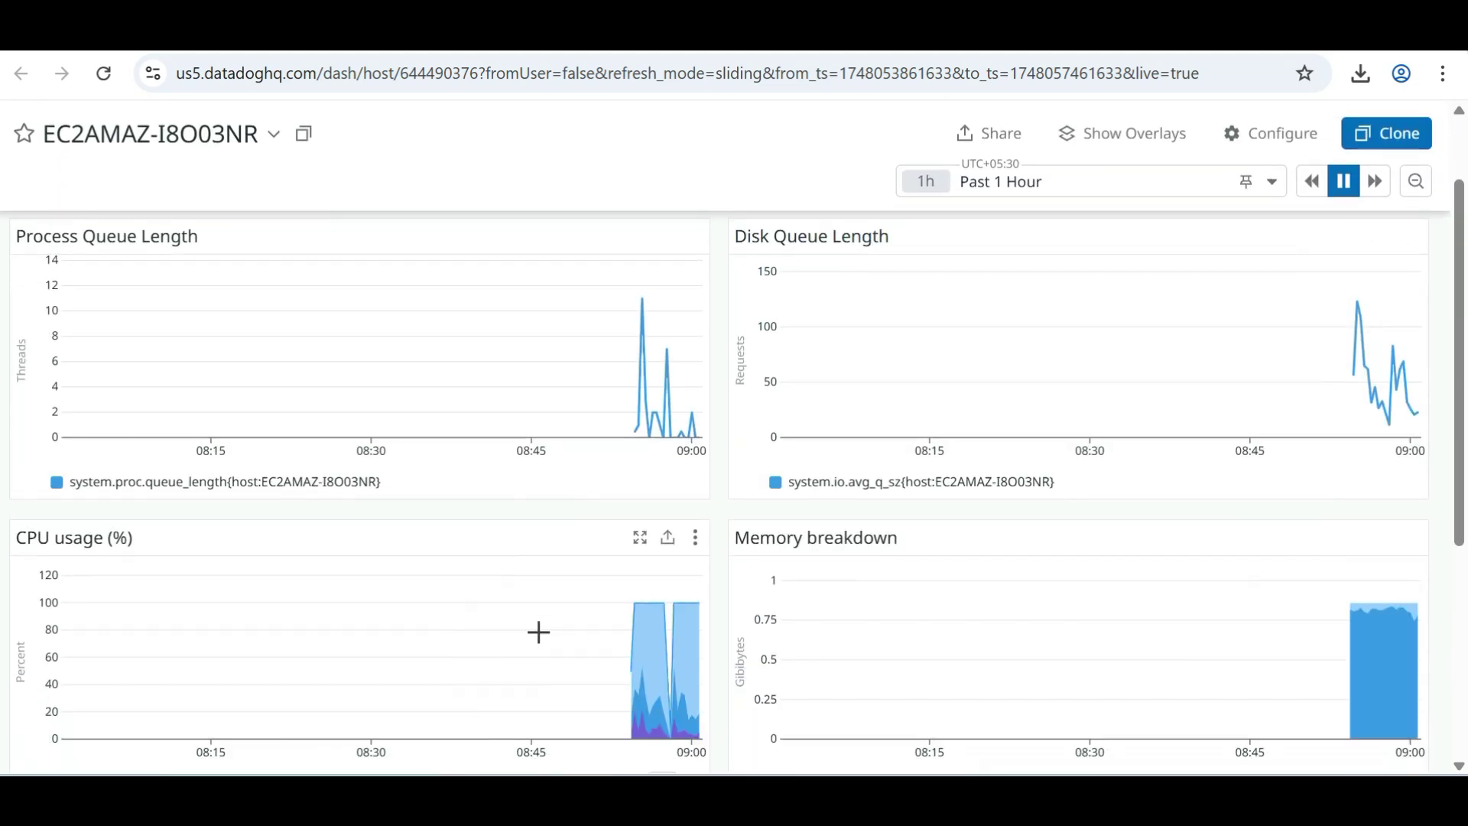
scroll(539, 632, "down", 4)
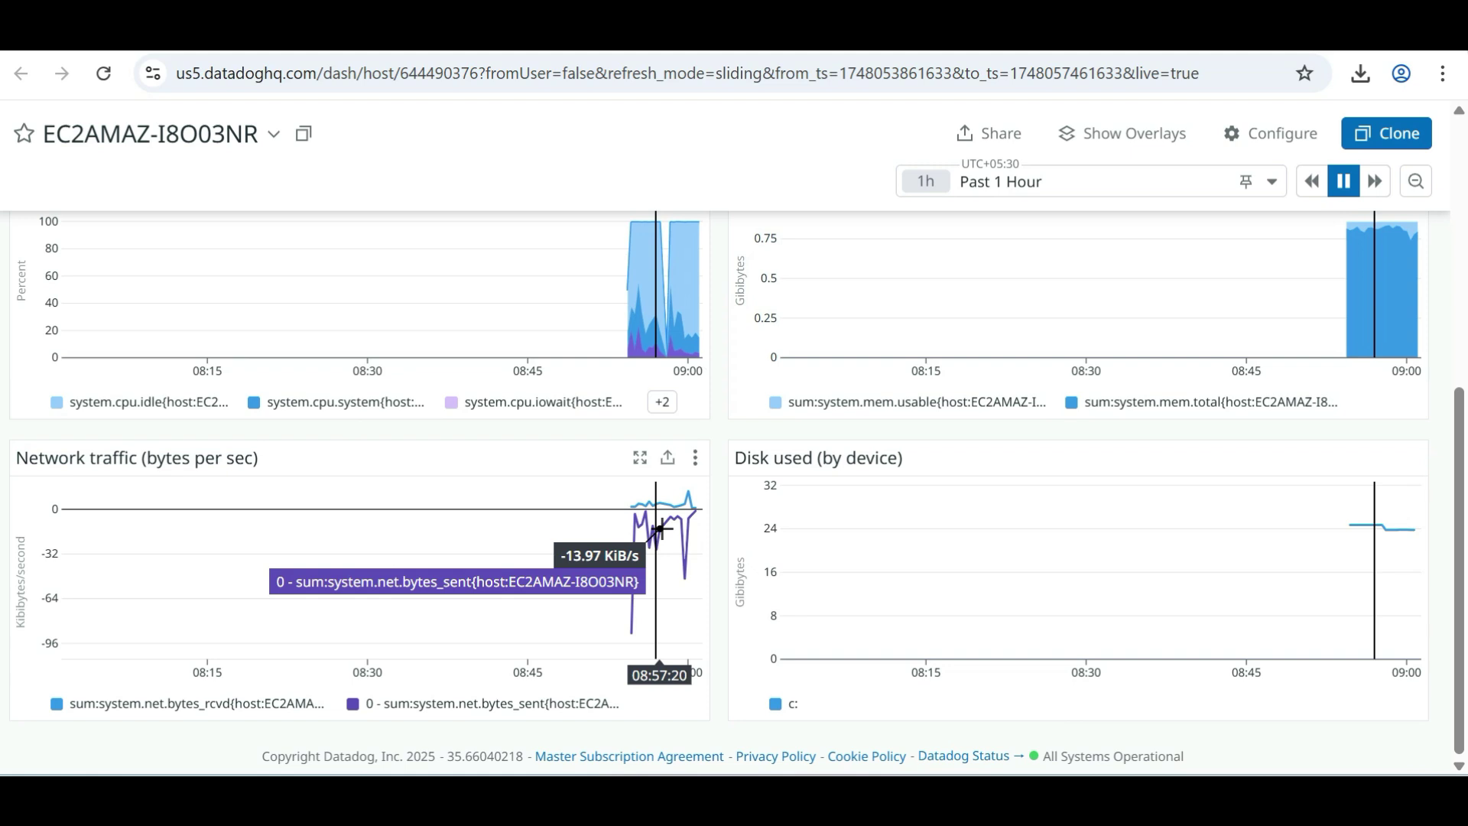
scroll(709, 637, "up", 3)
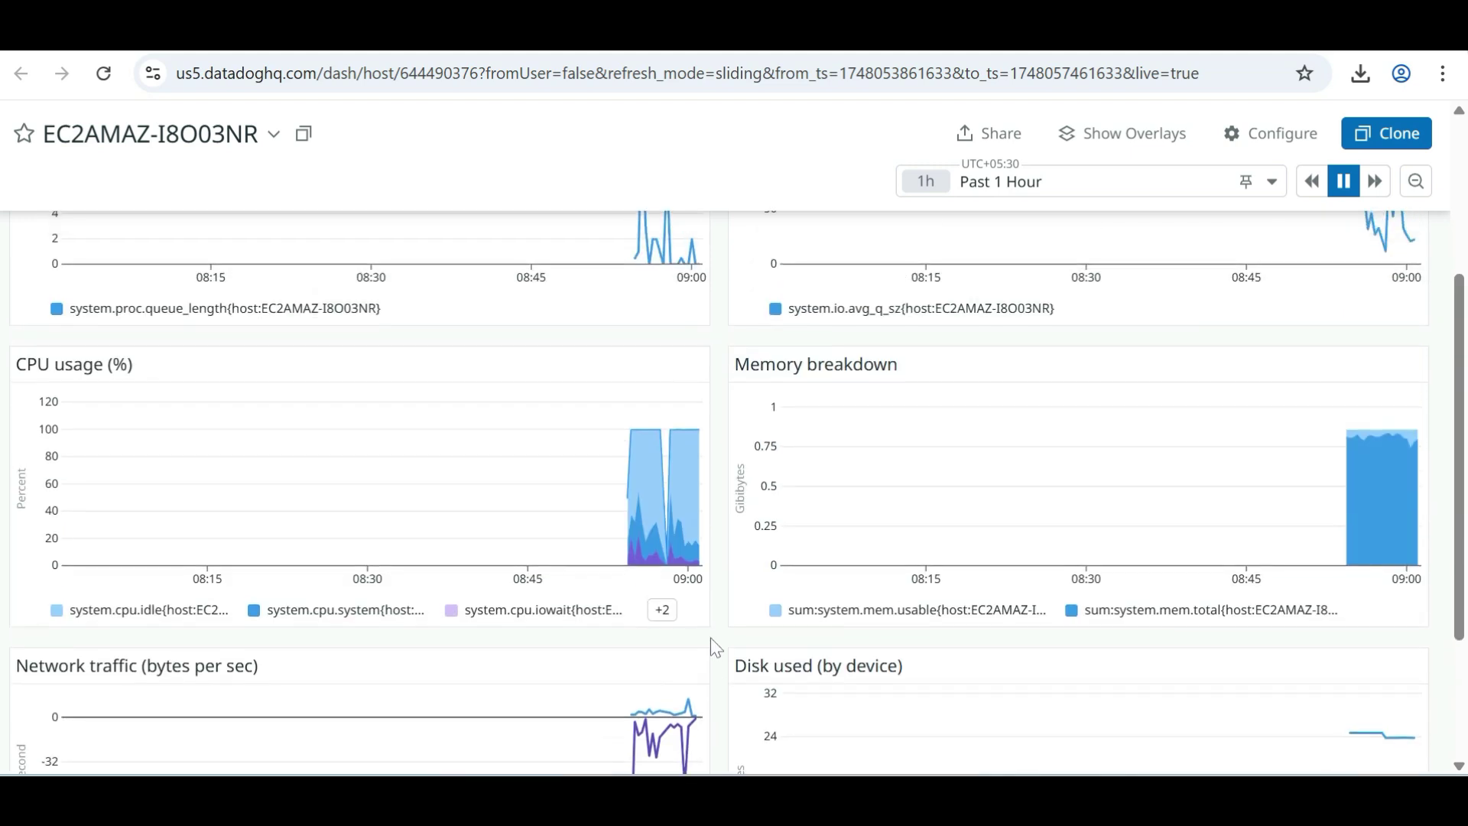
scroll(709, 637, "up", 1)
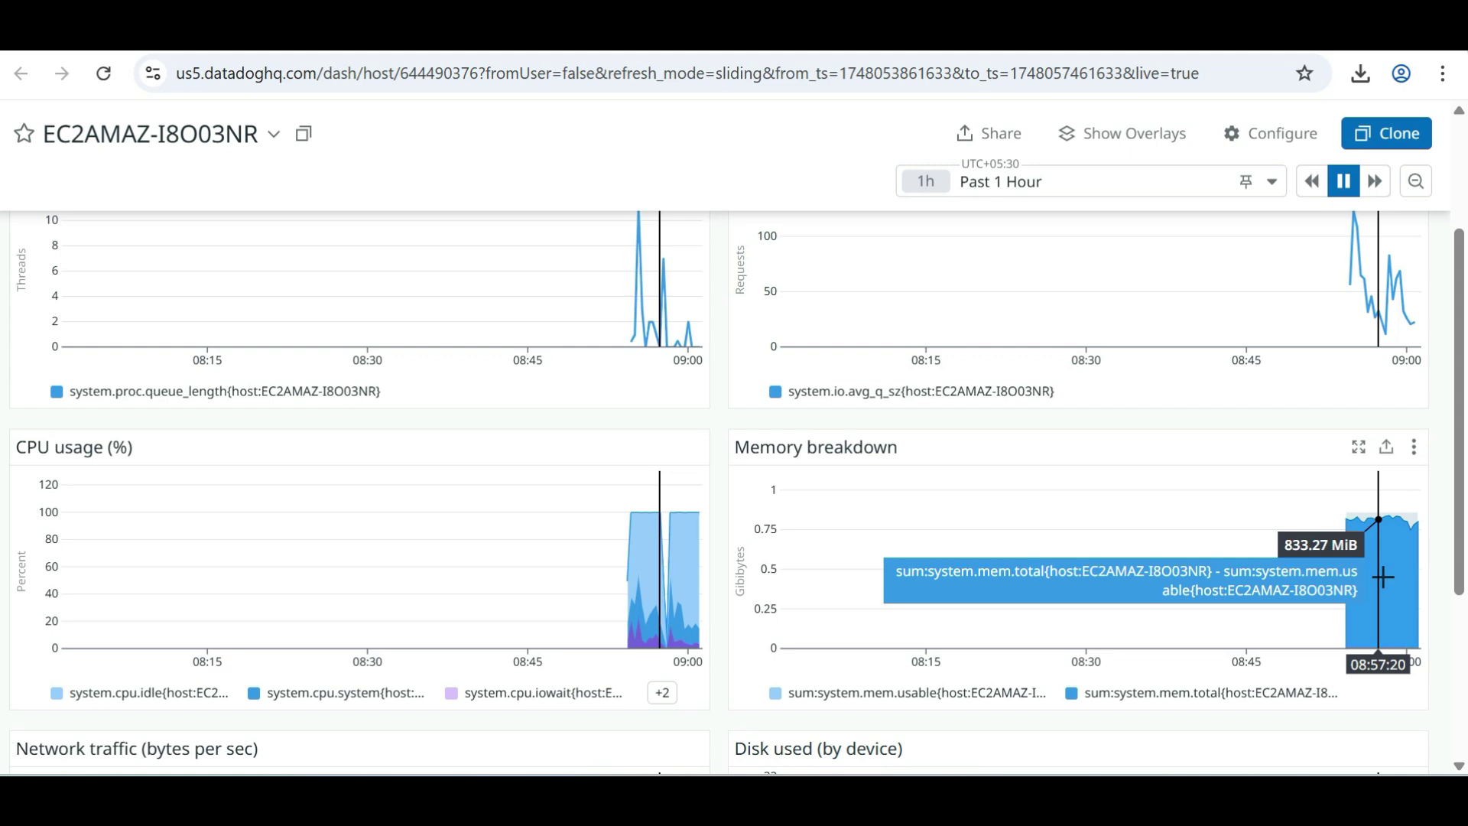
scroll(709, 497, "up", 3)
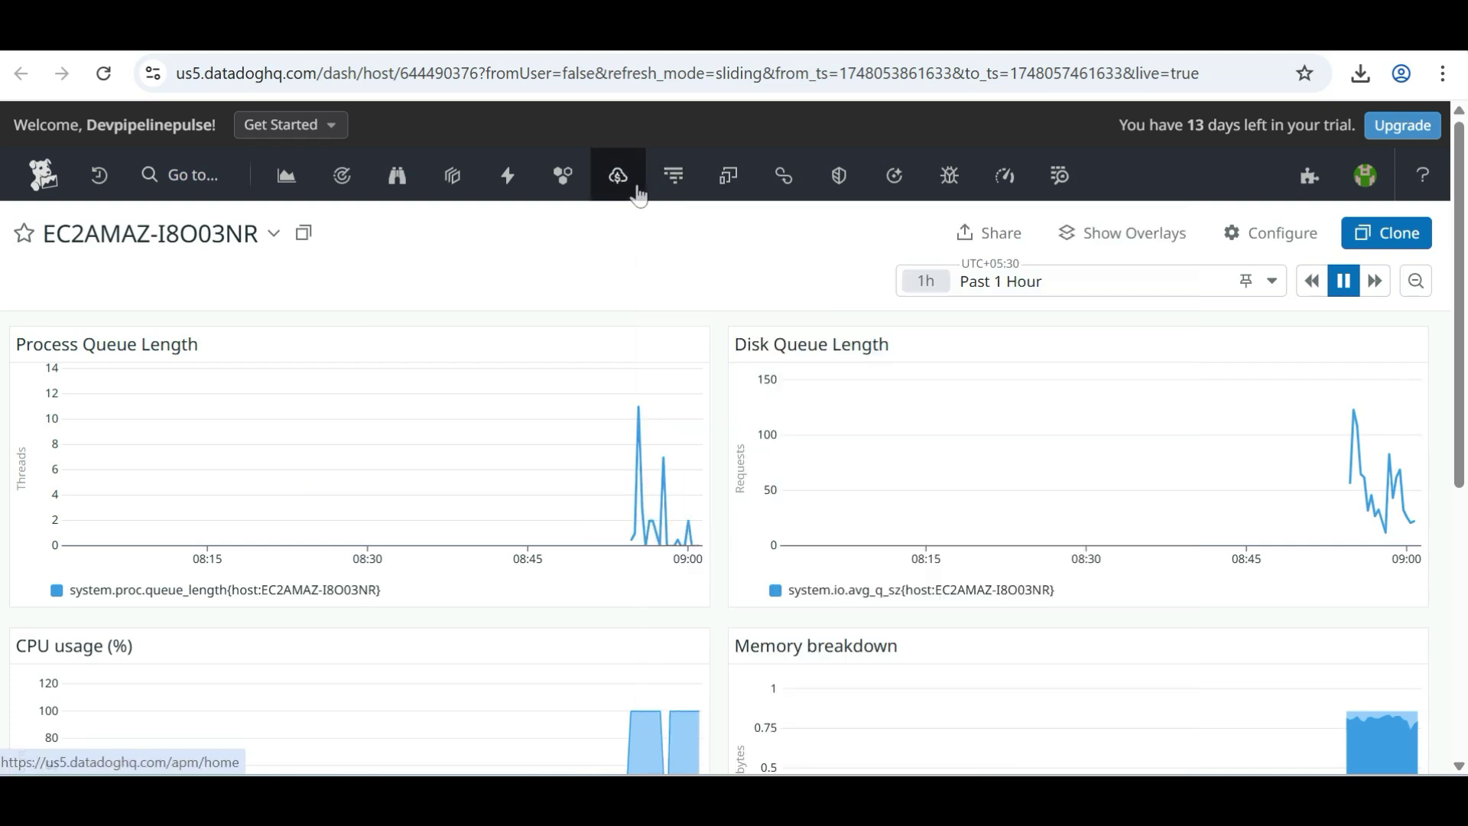
mouse_move(563, 182)
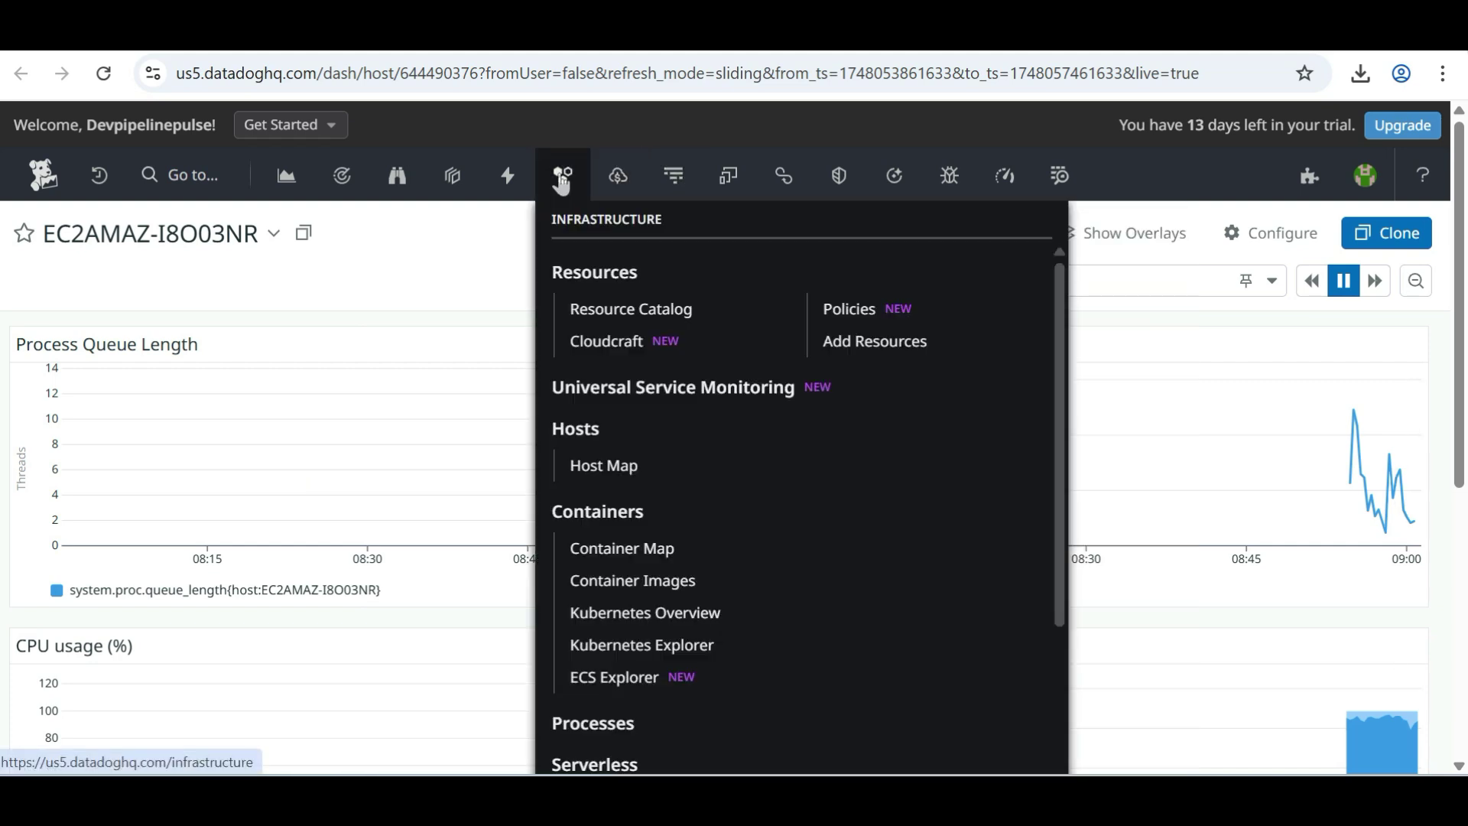
Open the Host List, check EC2AMAZ-I8O03NR's processes, and close its details panel.
left_click(563, 181)
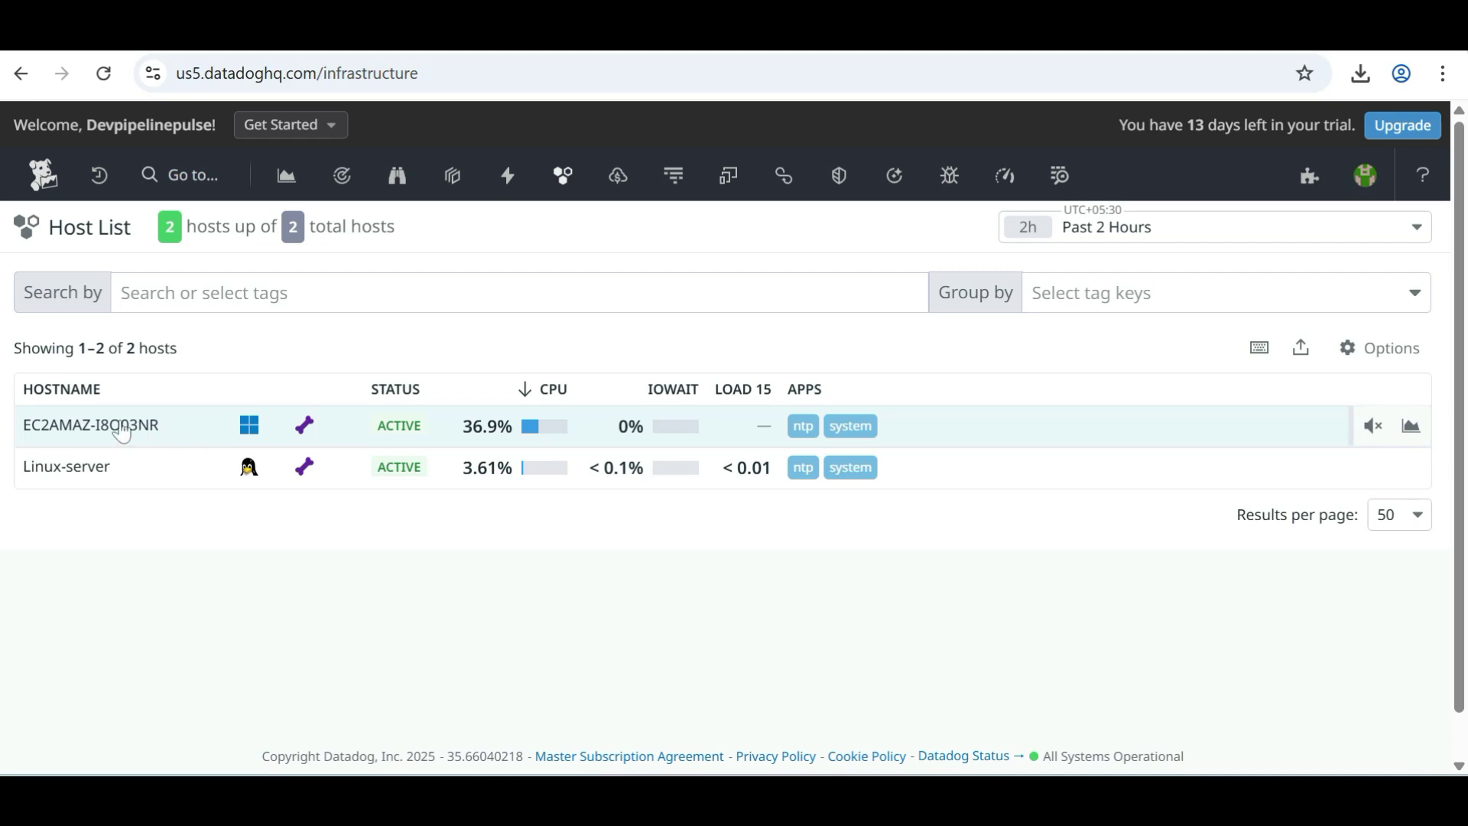
left_click(123, 432)
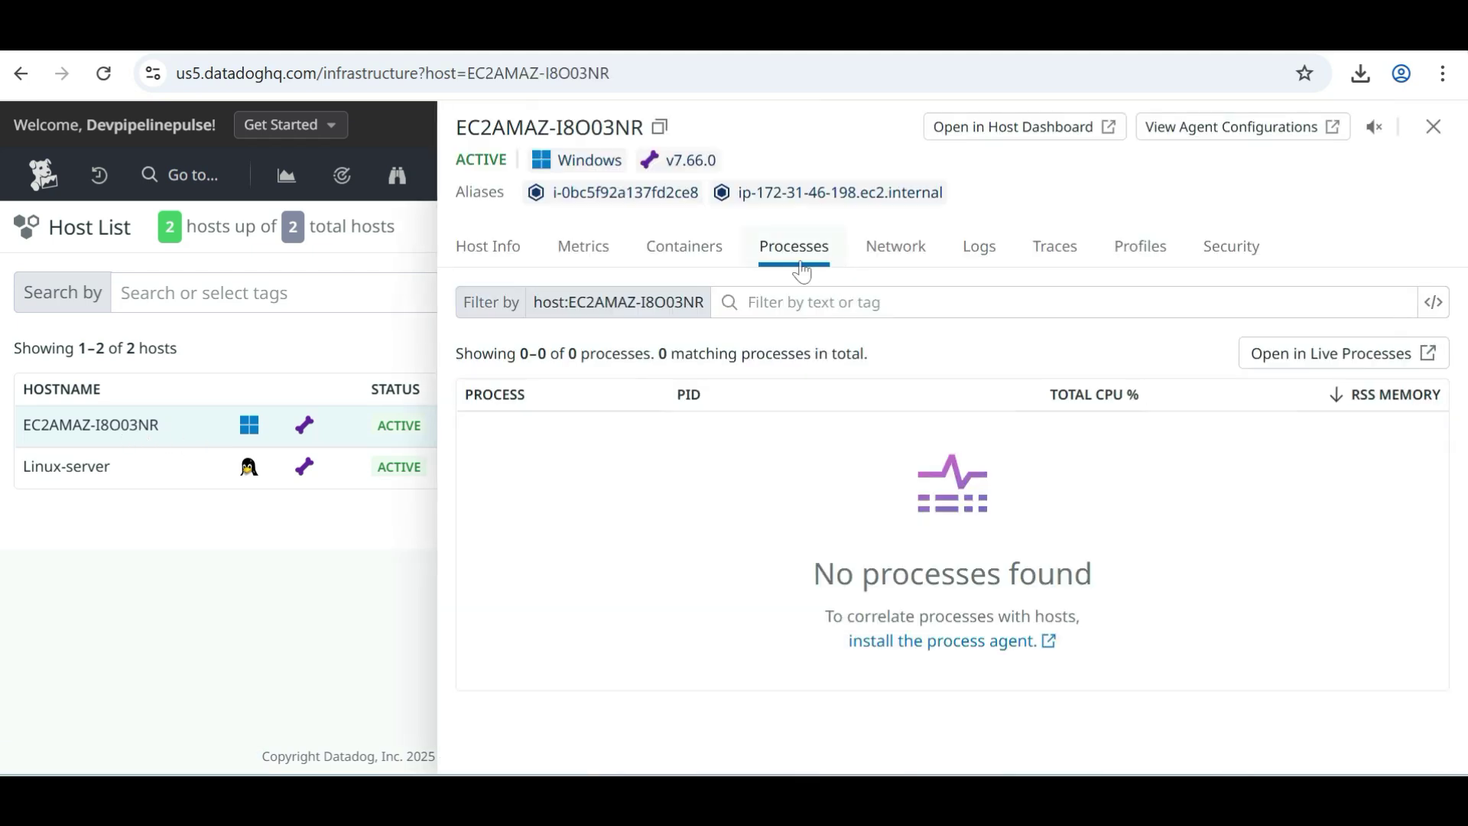
left_click(306, 599)
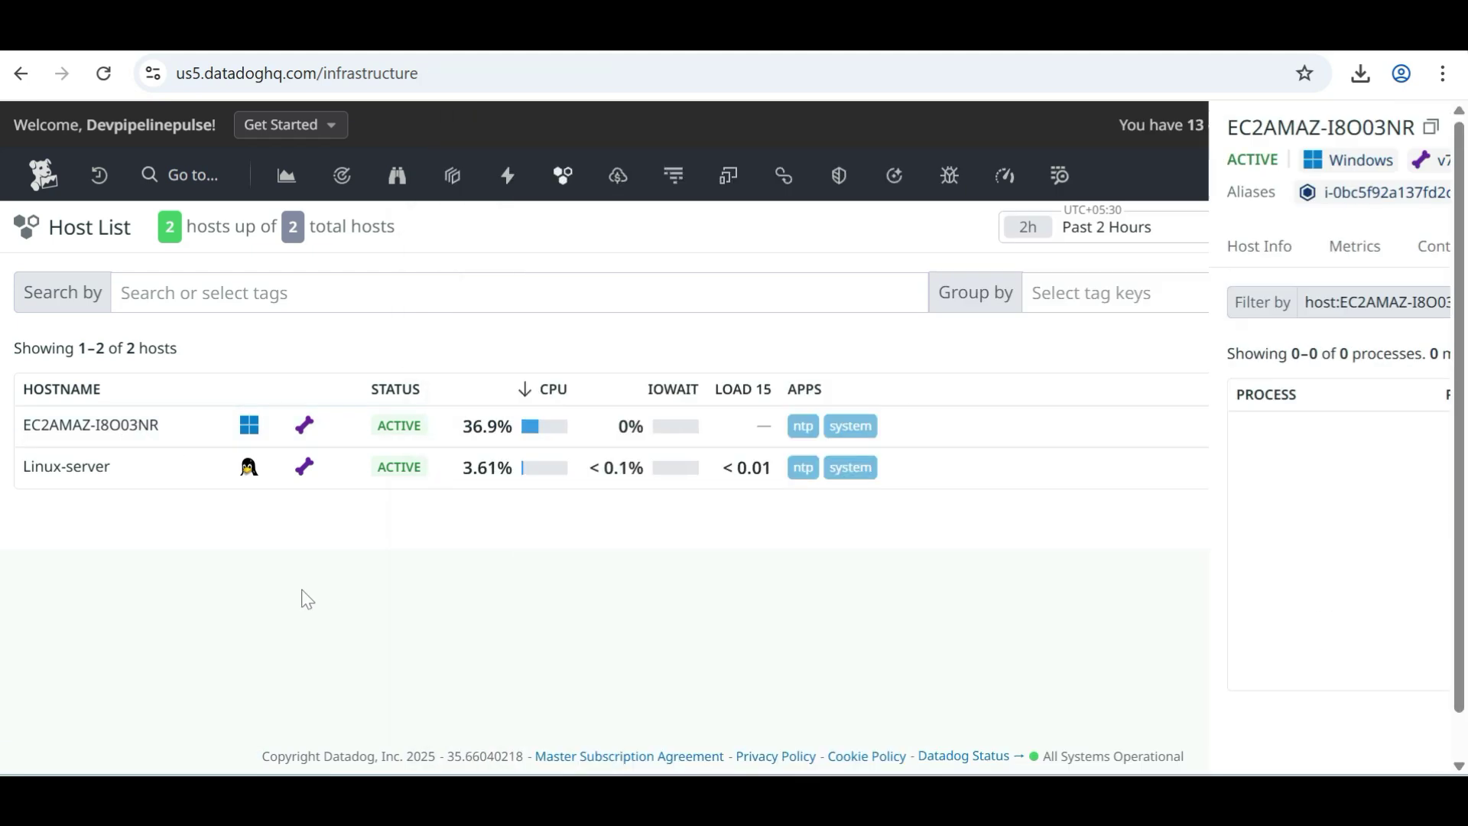
Open the Host Map and inspect the Linux-server and EC2AMAZ-I8O03NR detail panels, closing each.
mouse_move(562, 183)
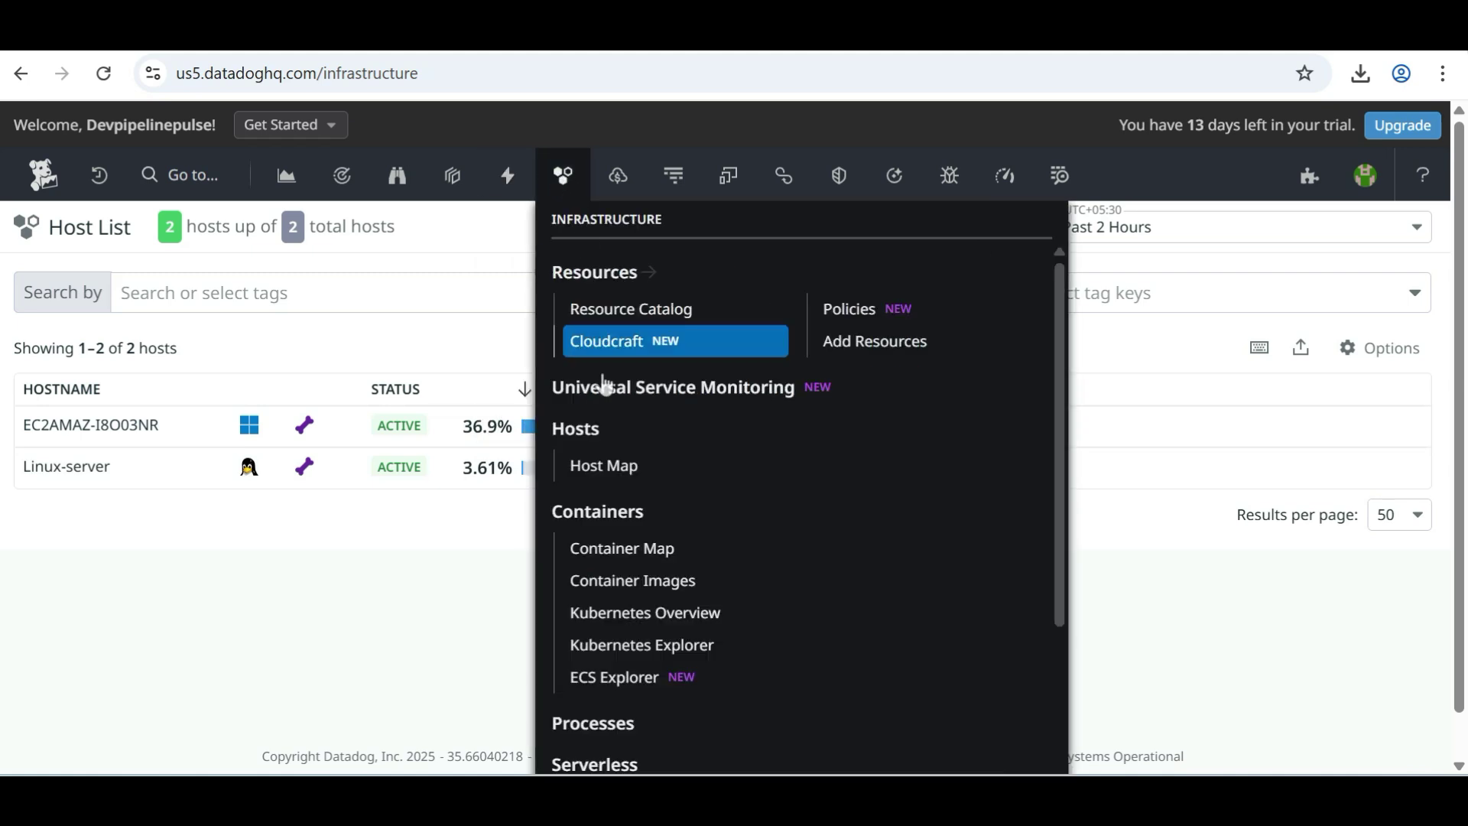
left_click(623, 479)
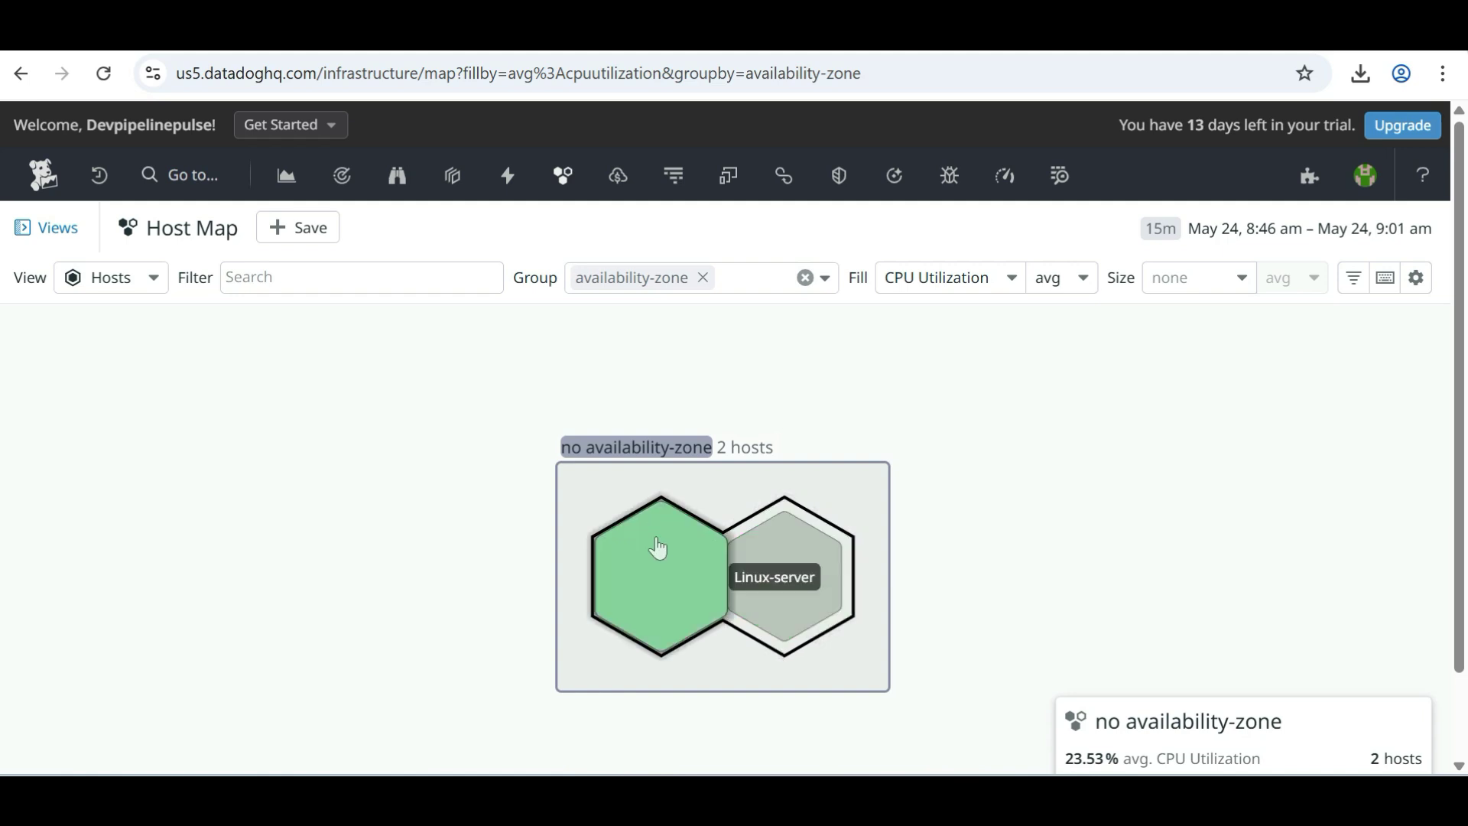
left_click(658, 565)
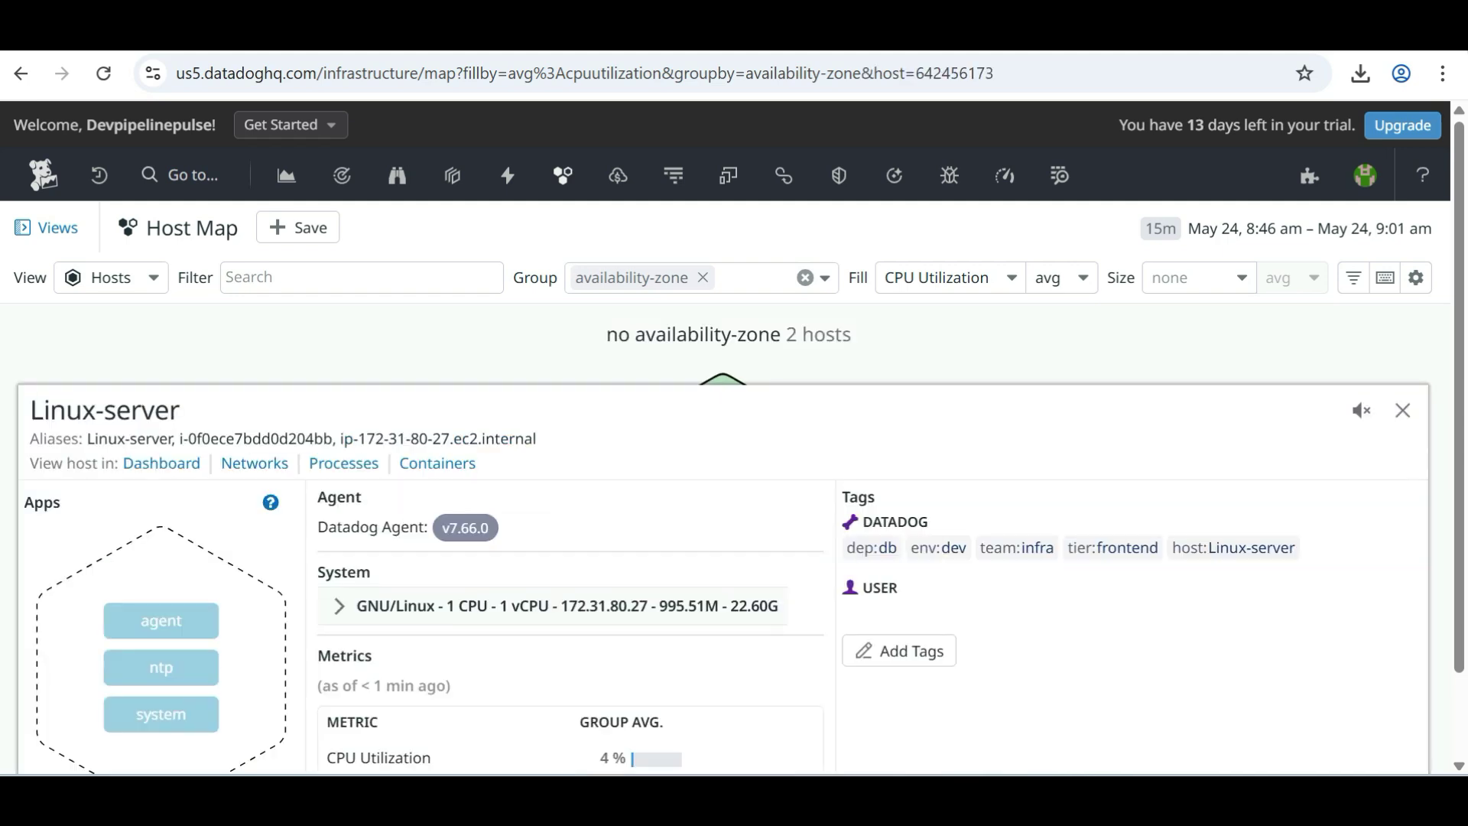
left_click(527, 367)
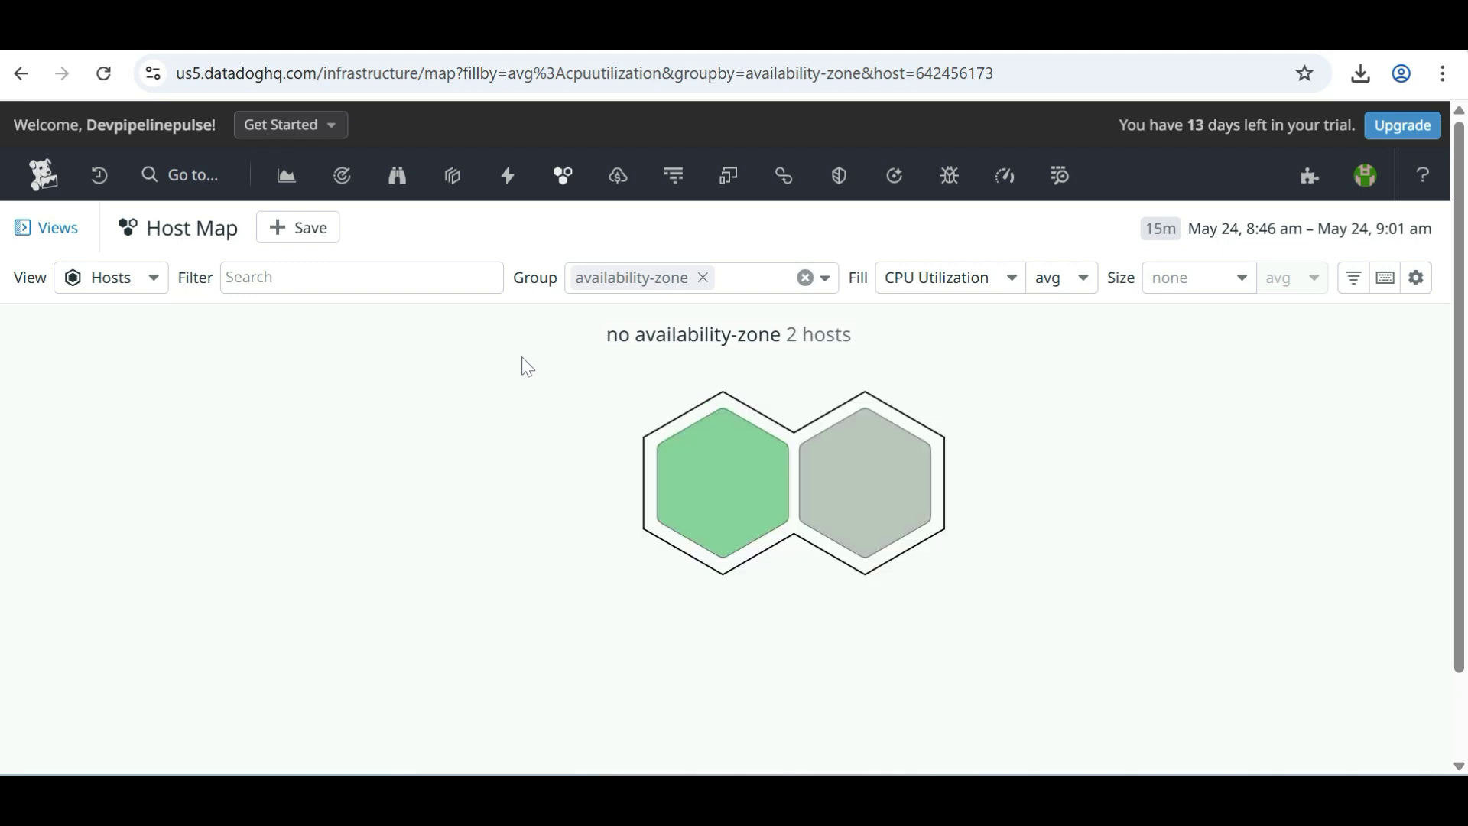
left_click(869, 517)
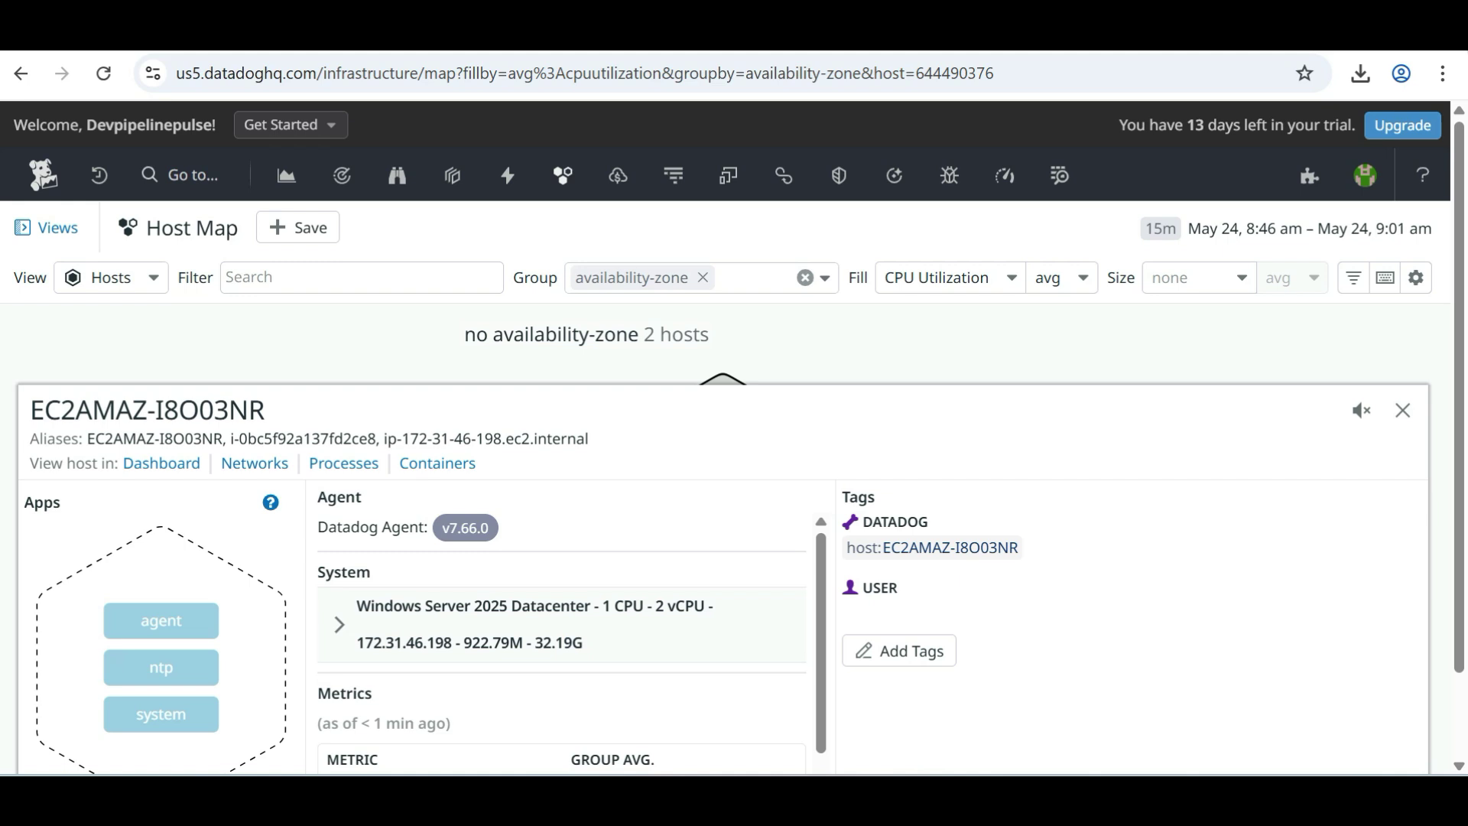
left_click(370, 347)
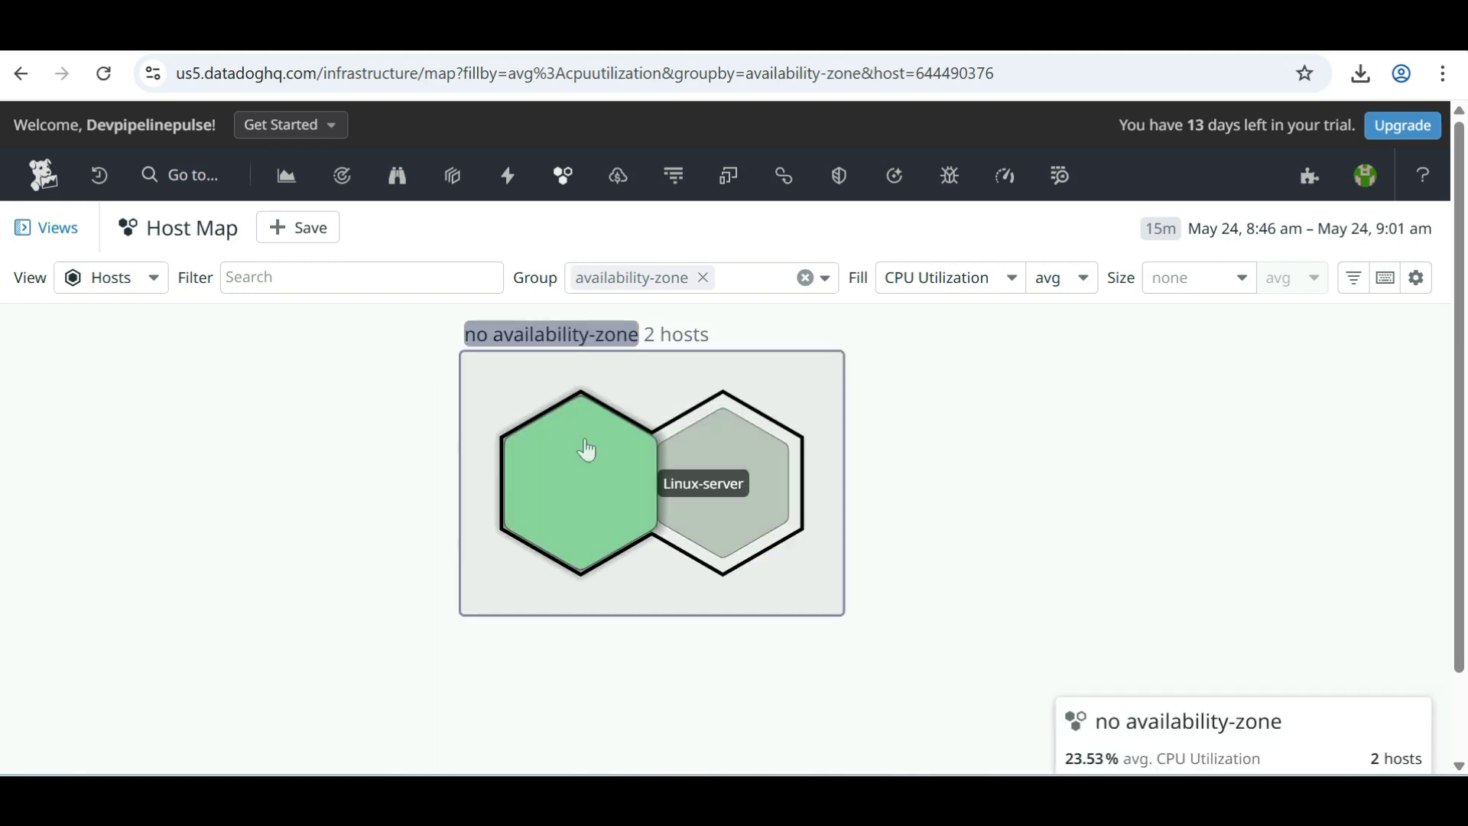
left_click(597, 490)
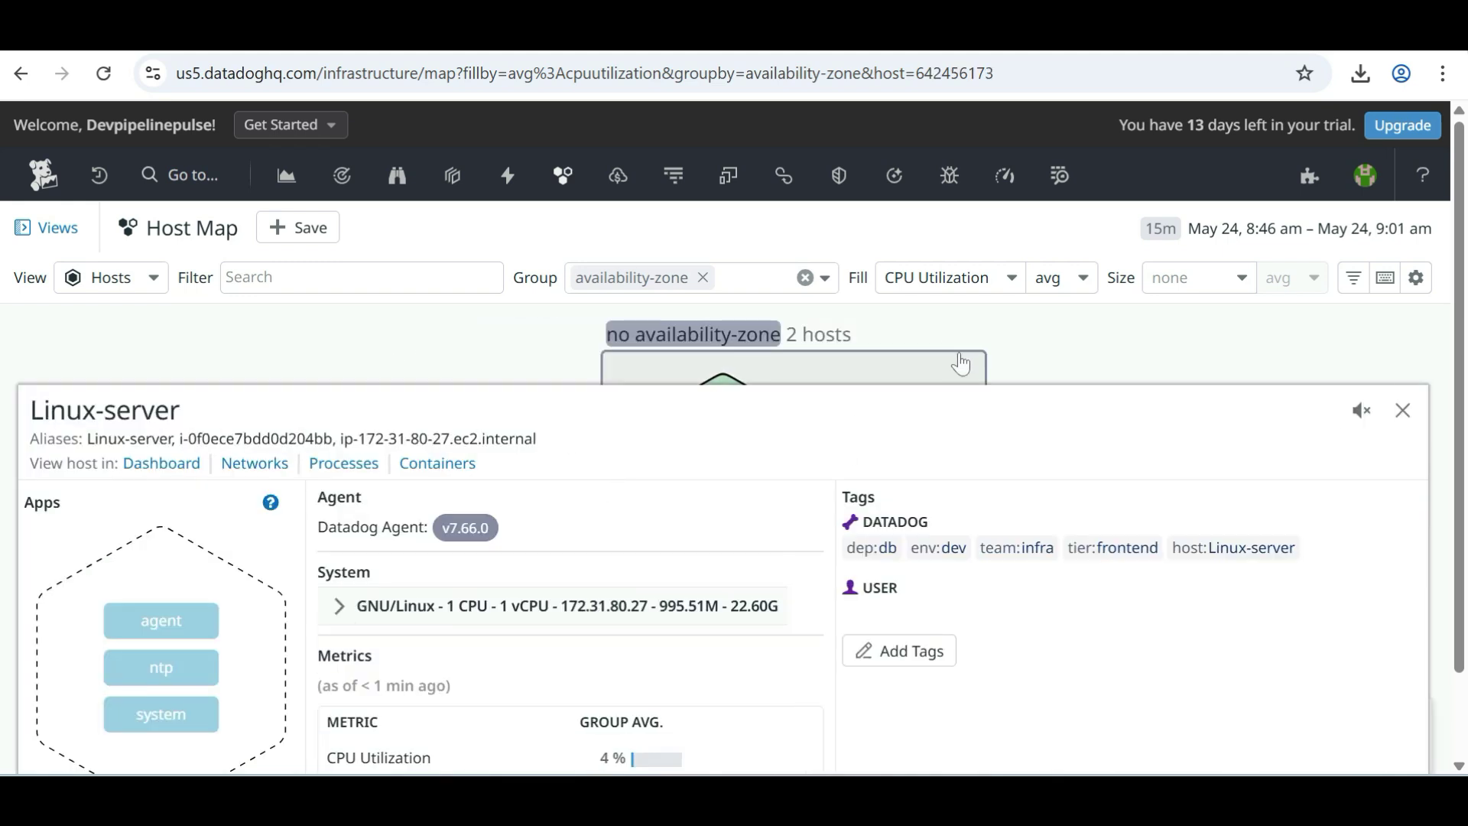
left_click(1048, 360)
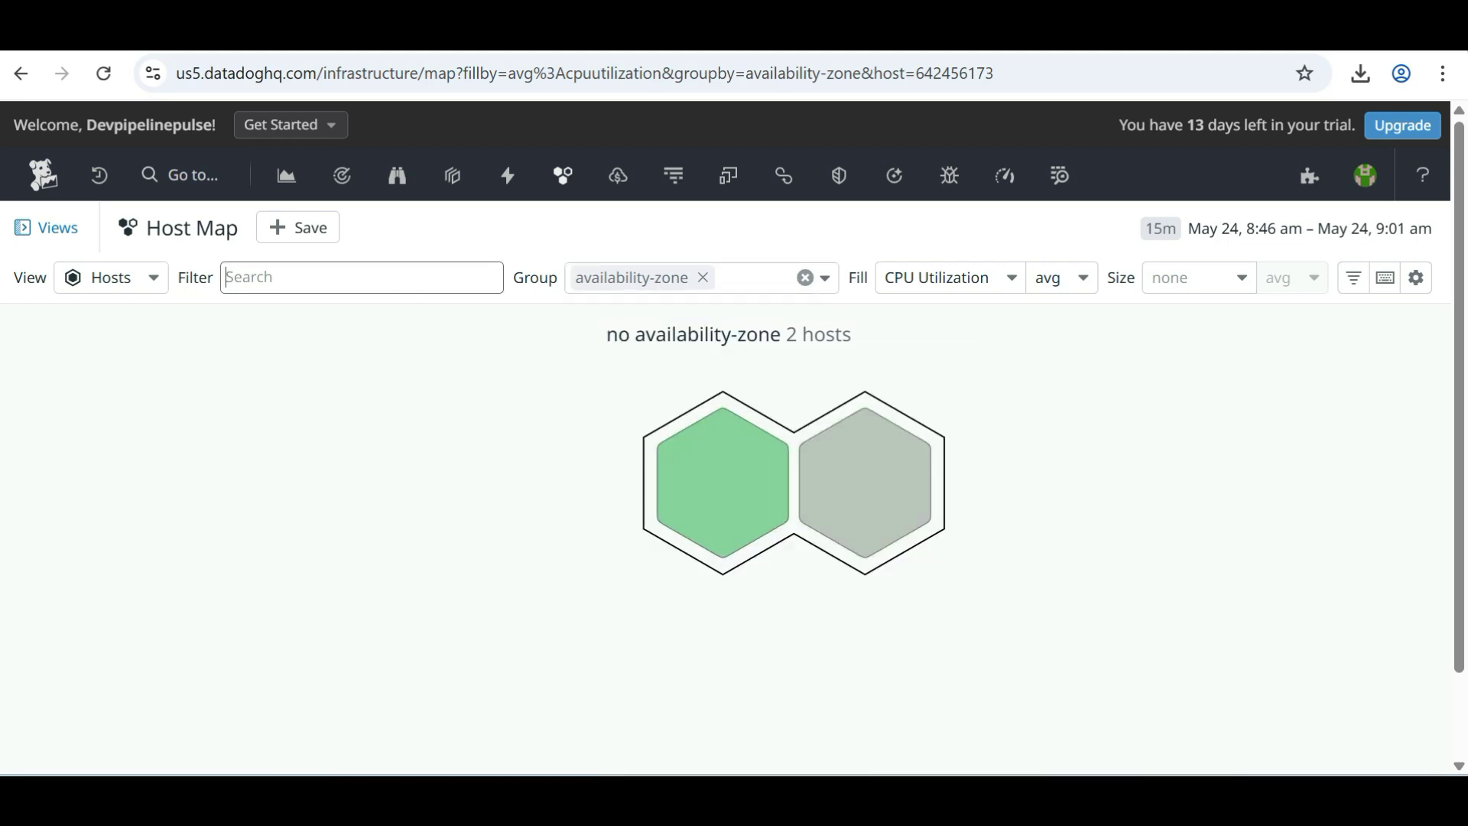
left_click(227, 278)
type("dev")
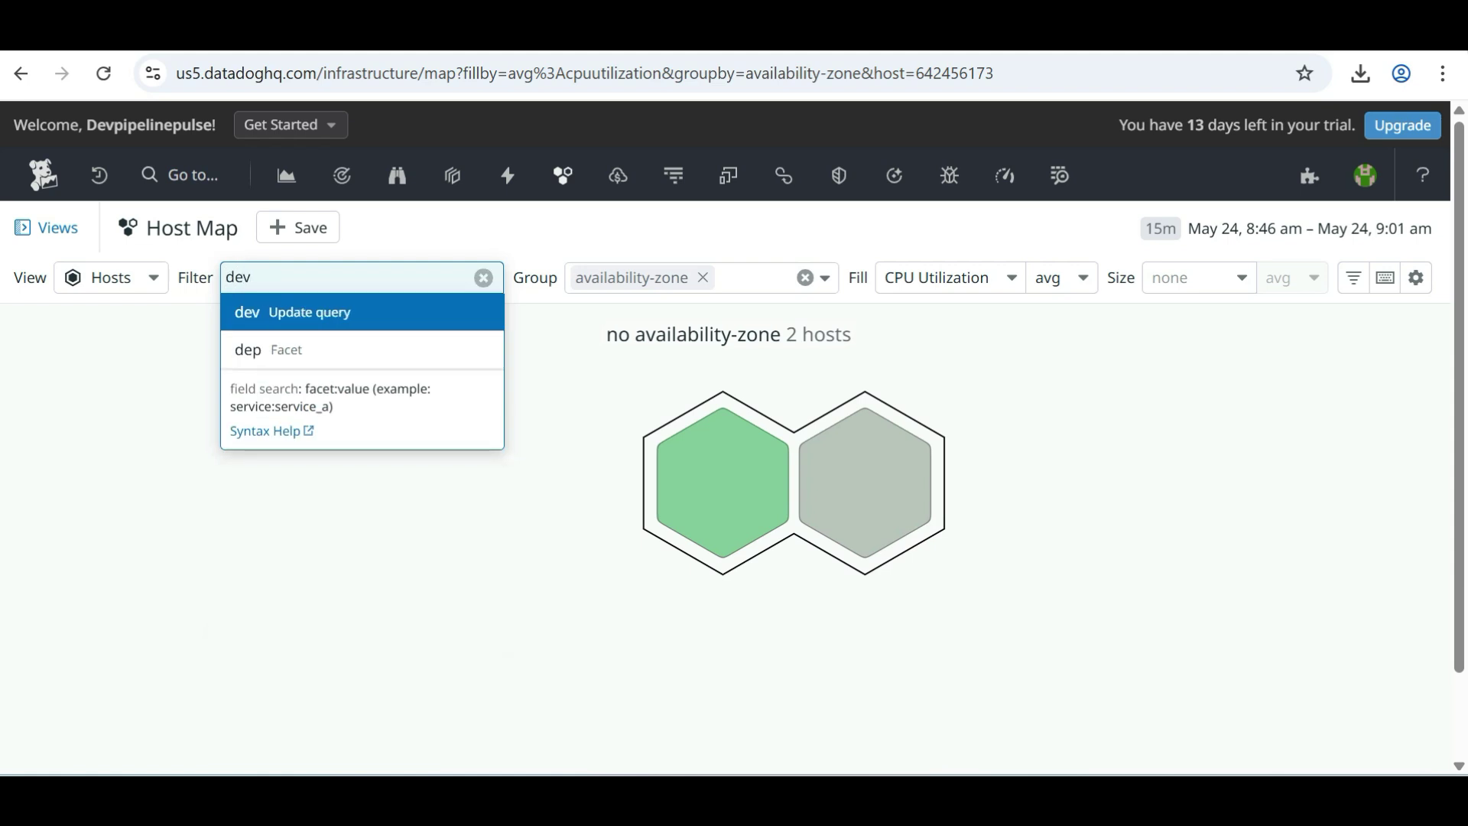
type(":")
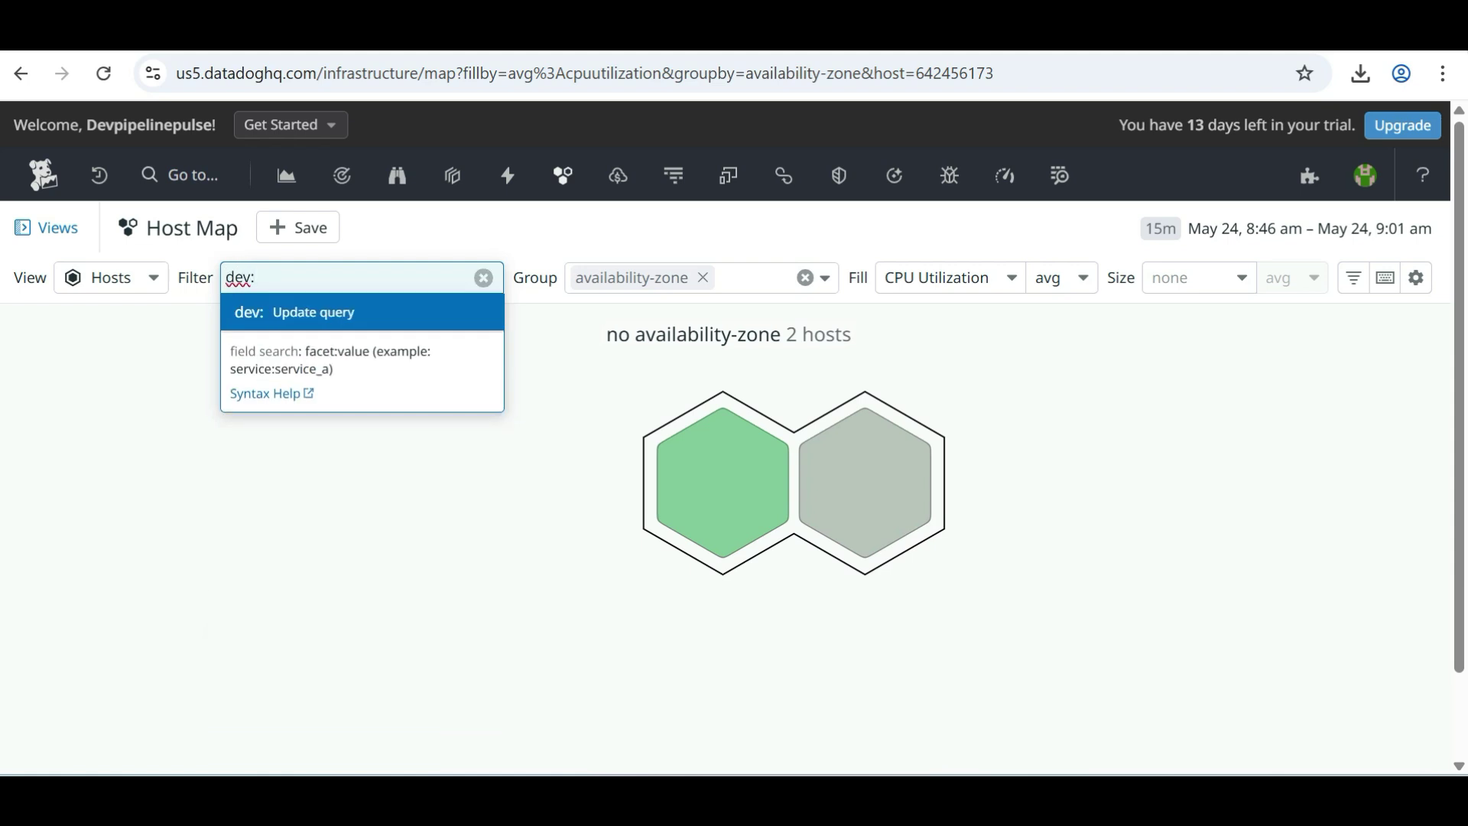
key("BackSpace")
key("BackSpace")
key("BackSpace")
key("BackSpace")
type("env:dev")
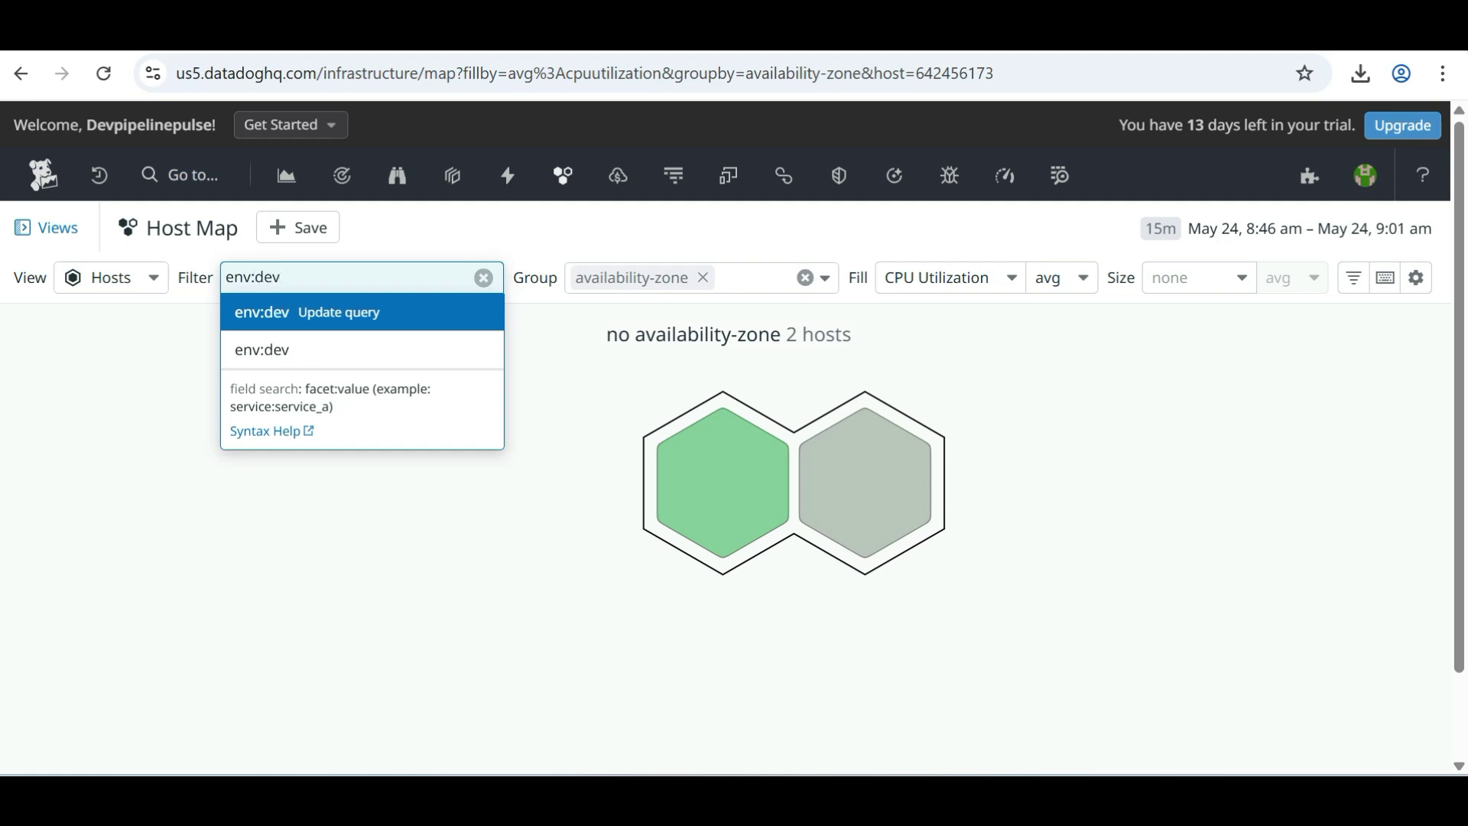
key("Return")
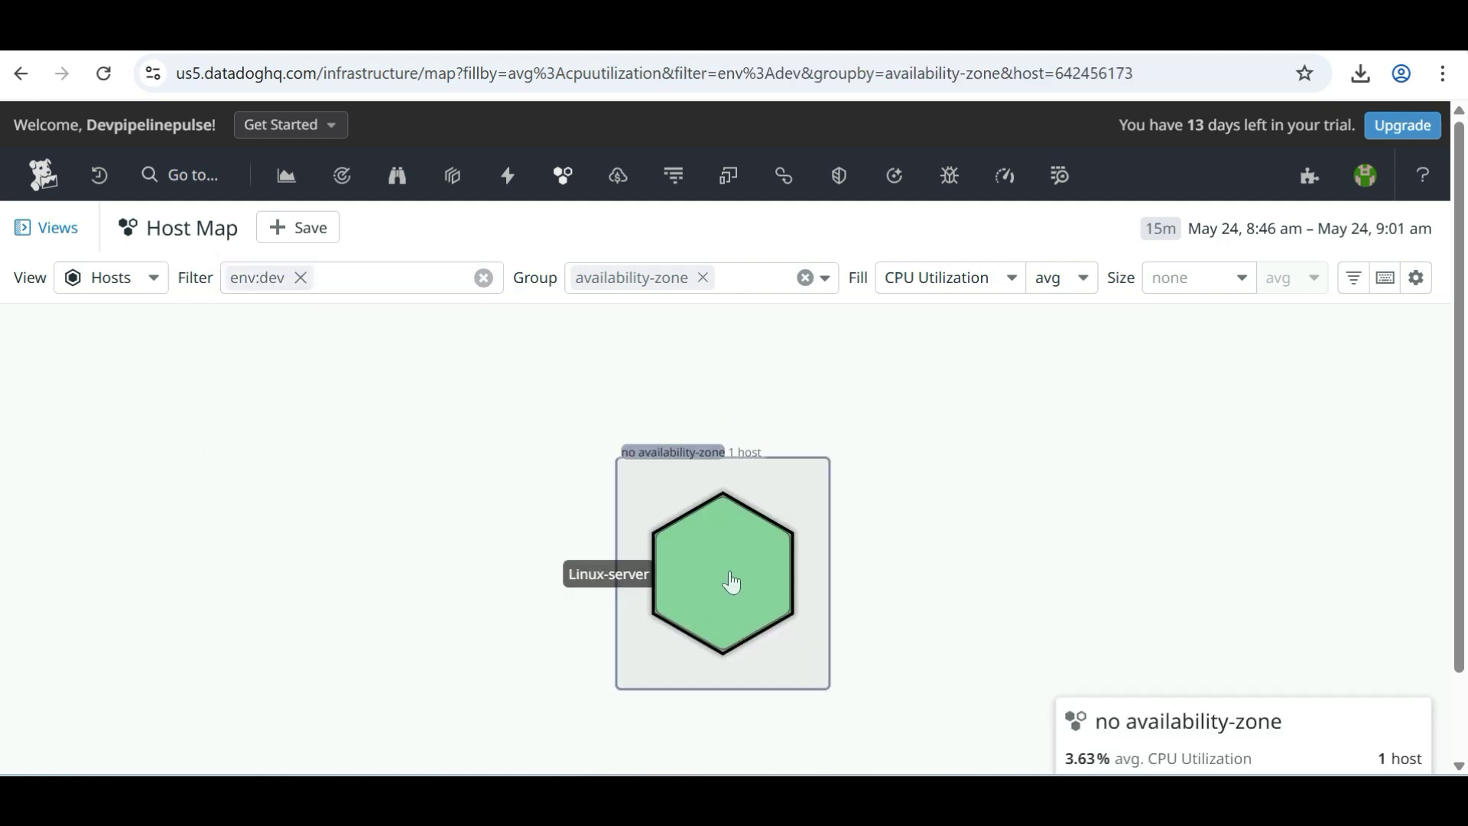
key("BackSpace")
key("BackSpace")
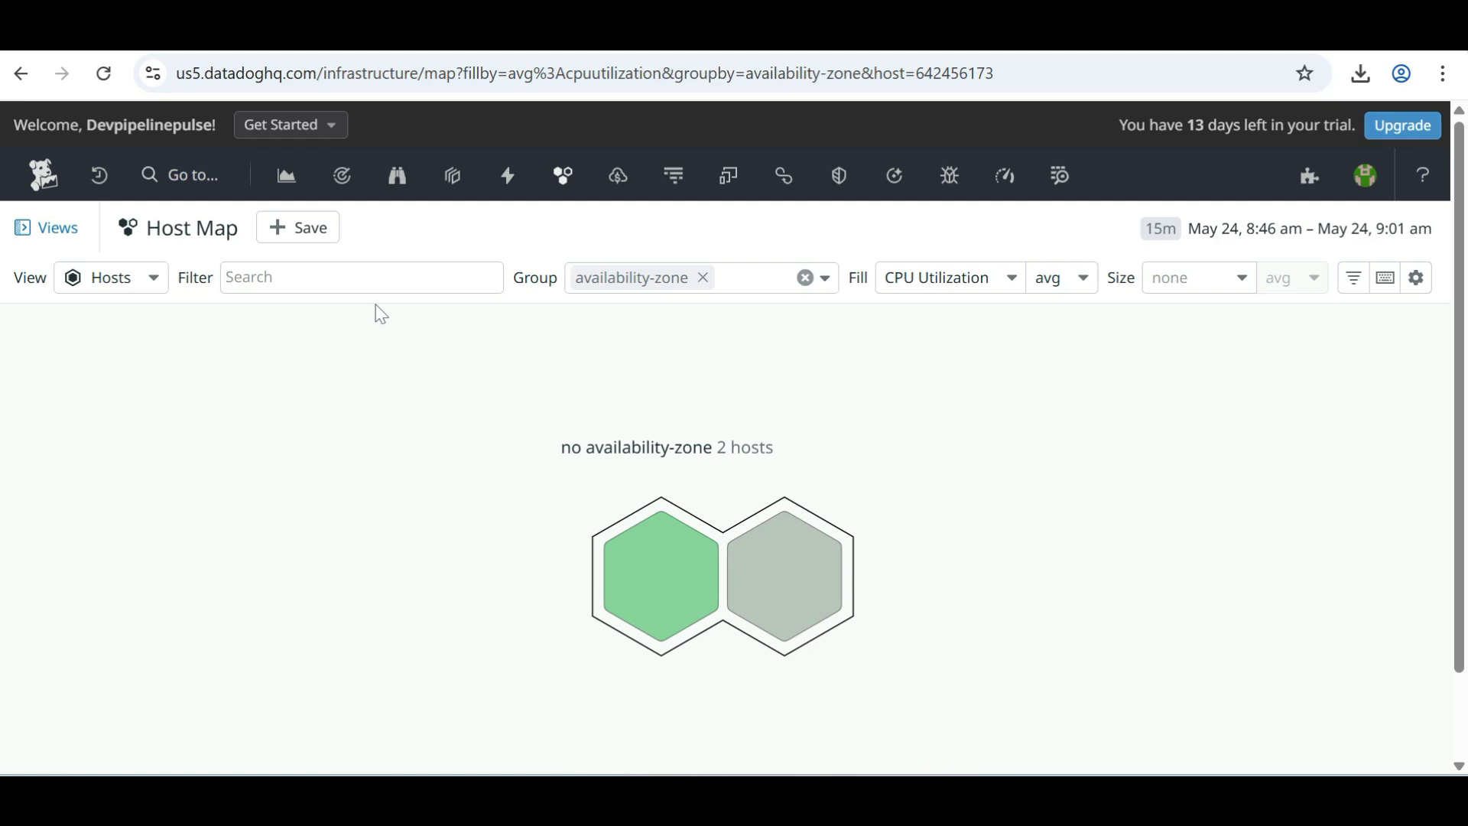
Reload the Host Map with no host selected, then switch to the Host List.
mouse_move(53, 232)
mouse_move(1065, 803)
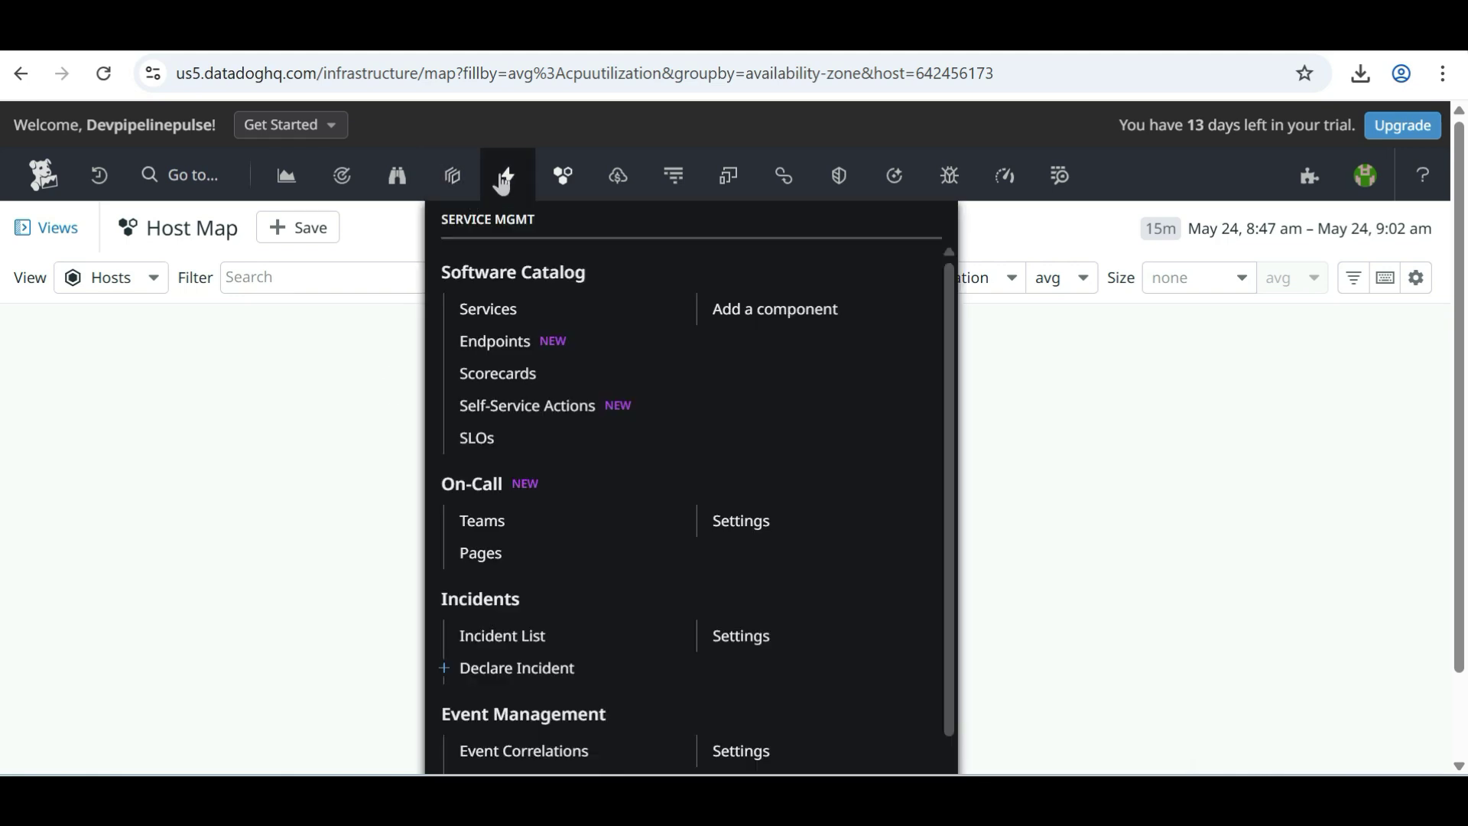
mouse_move(563, 178)
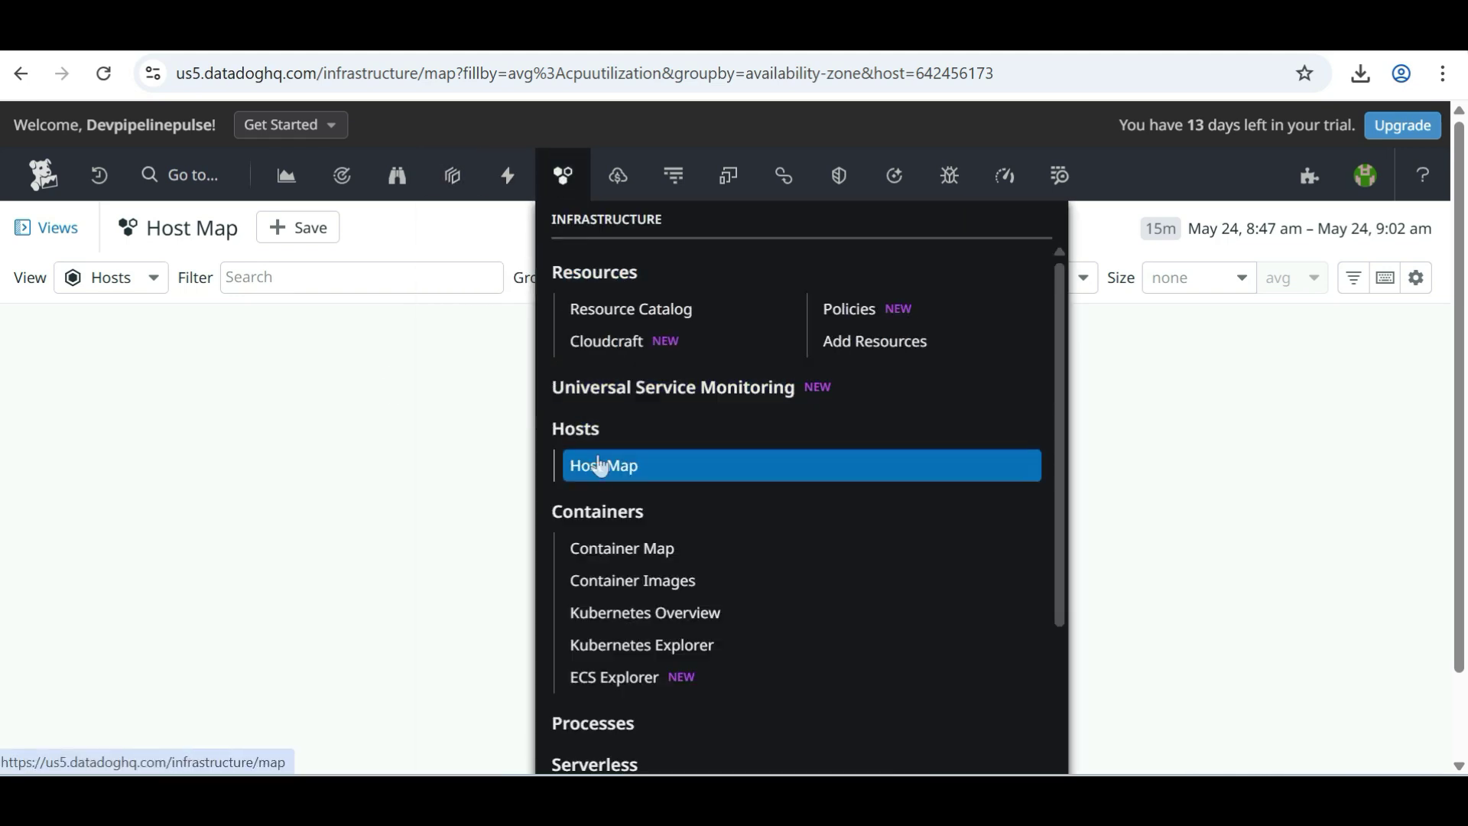
left_click(601, 466)
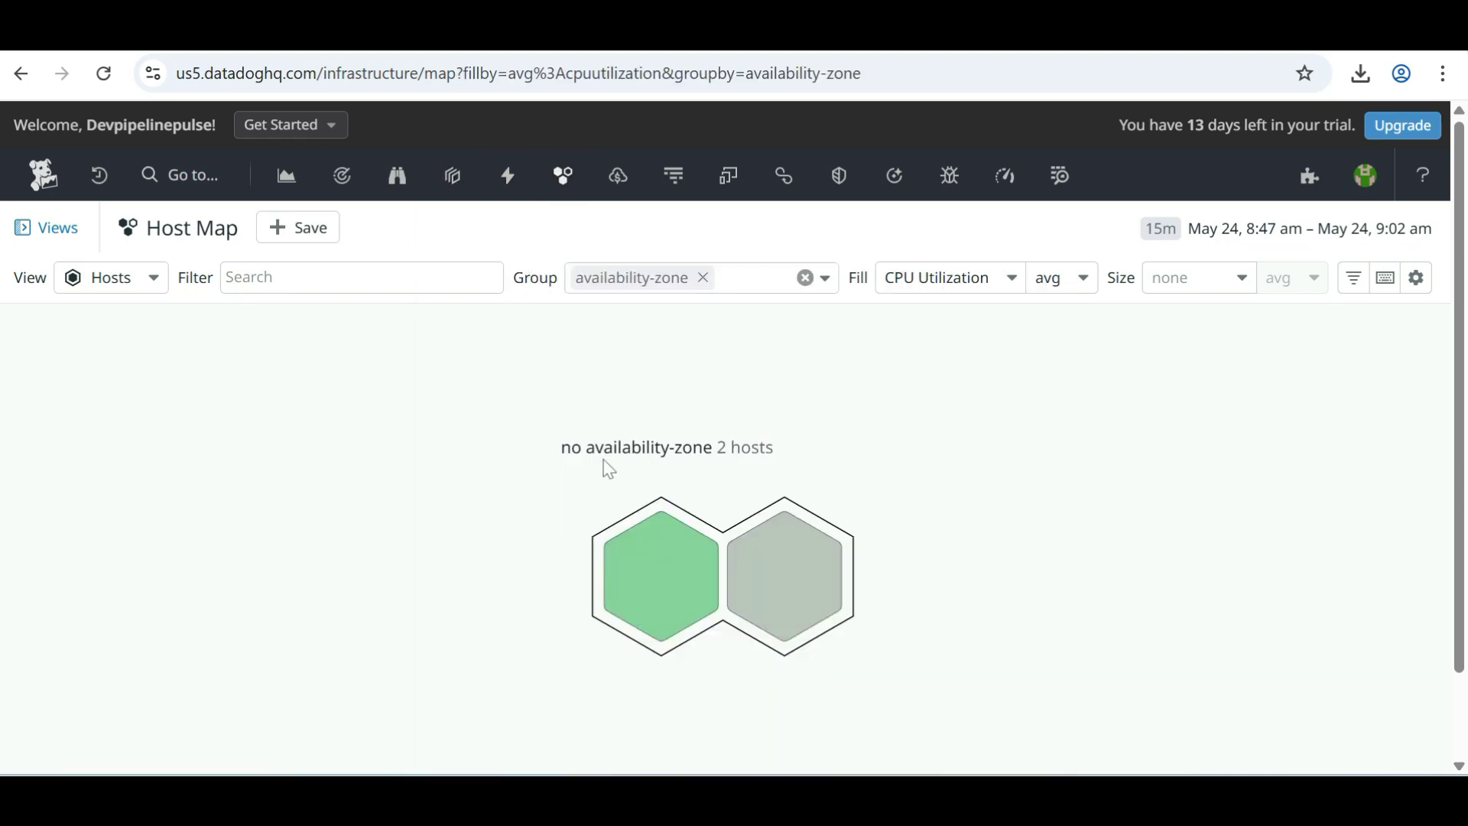
mouse_move(563, 178)
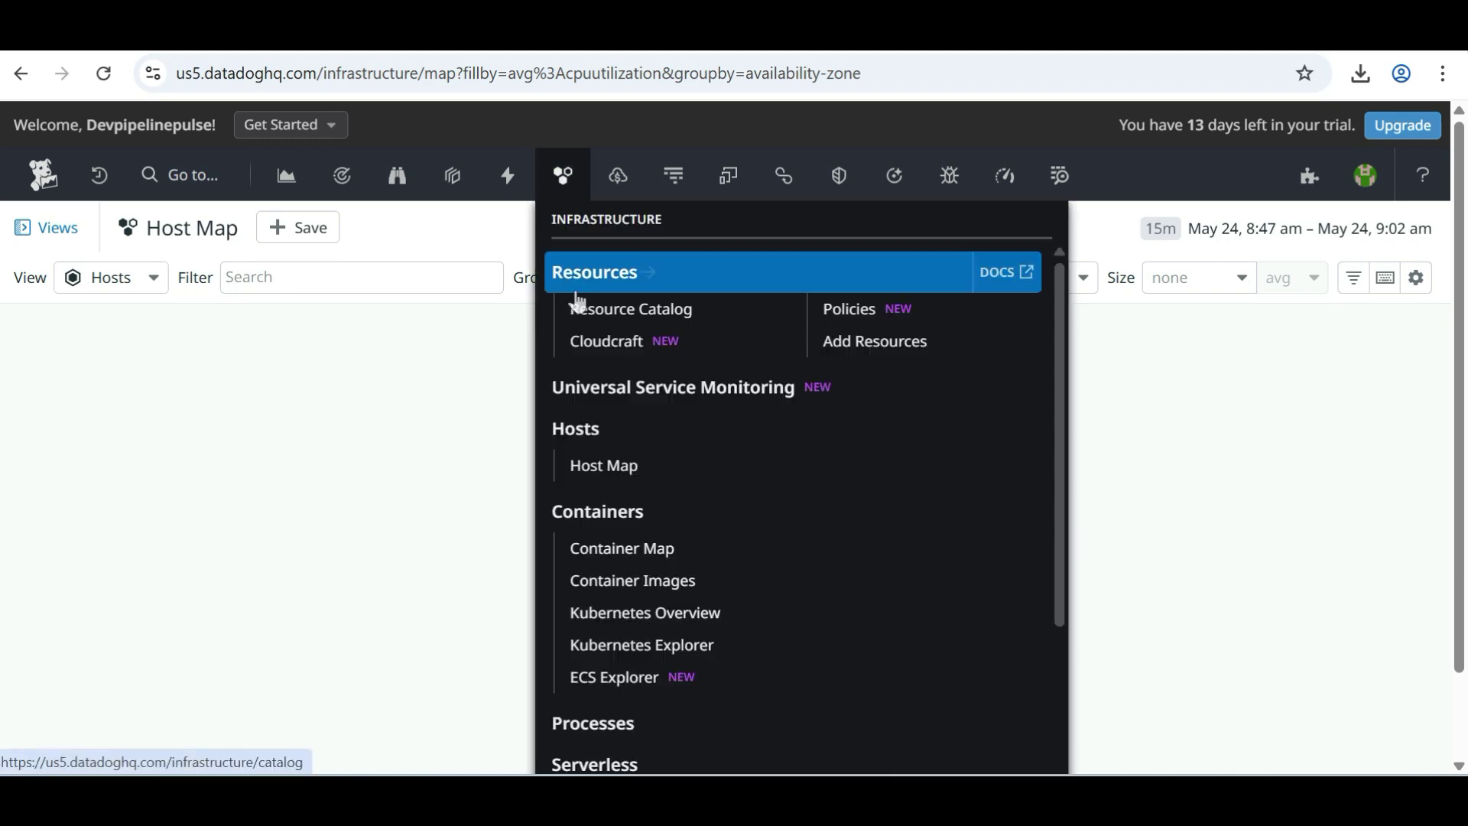
left_click(603, 431)
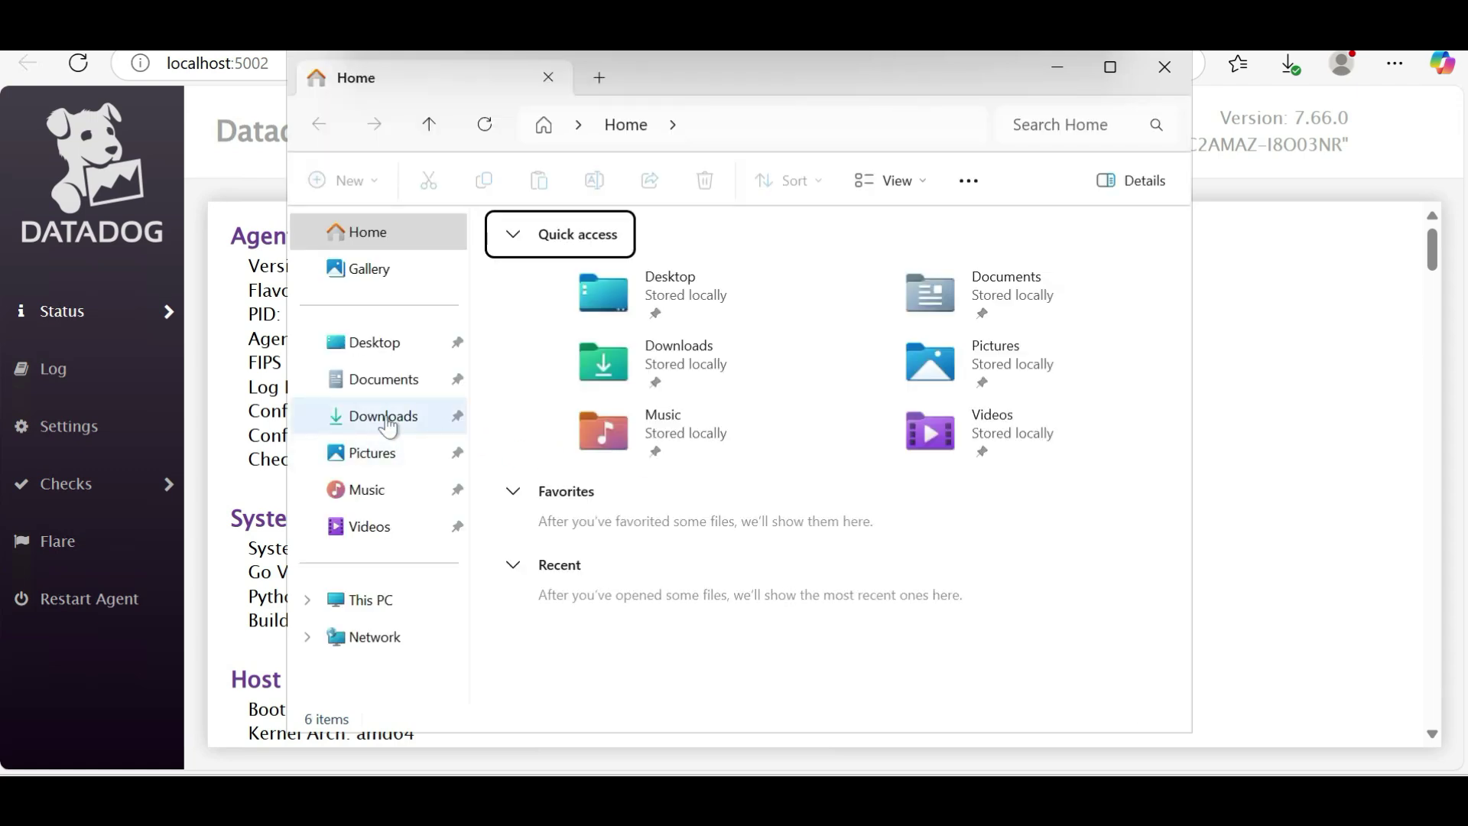
Browse File Explorer to C:\Program Files\Datadog, then dismiss the Explorer window.
left_click(370, 599)
double_click(631, 300)
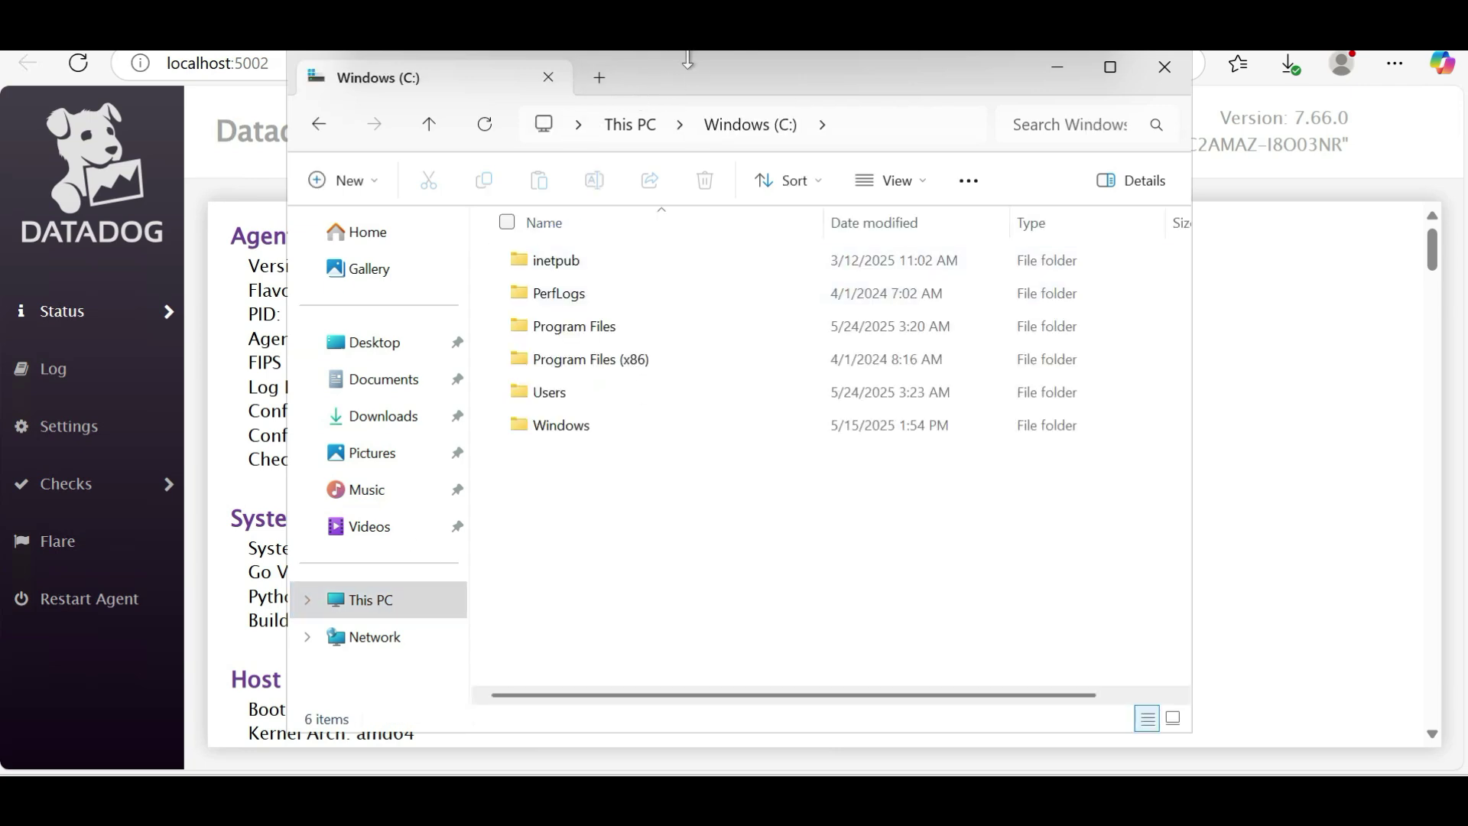
left_click_drag(678, 81, 964, 272)
left_click_drag(885, 226, 782, 183)
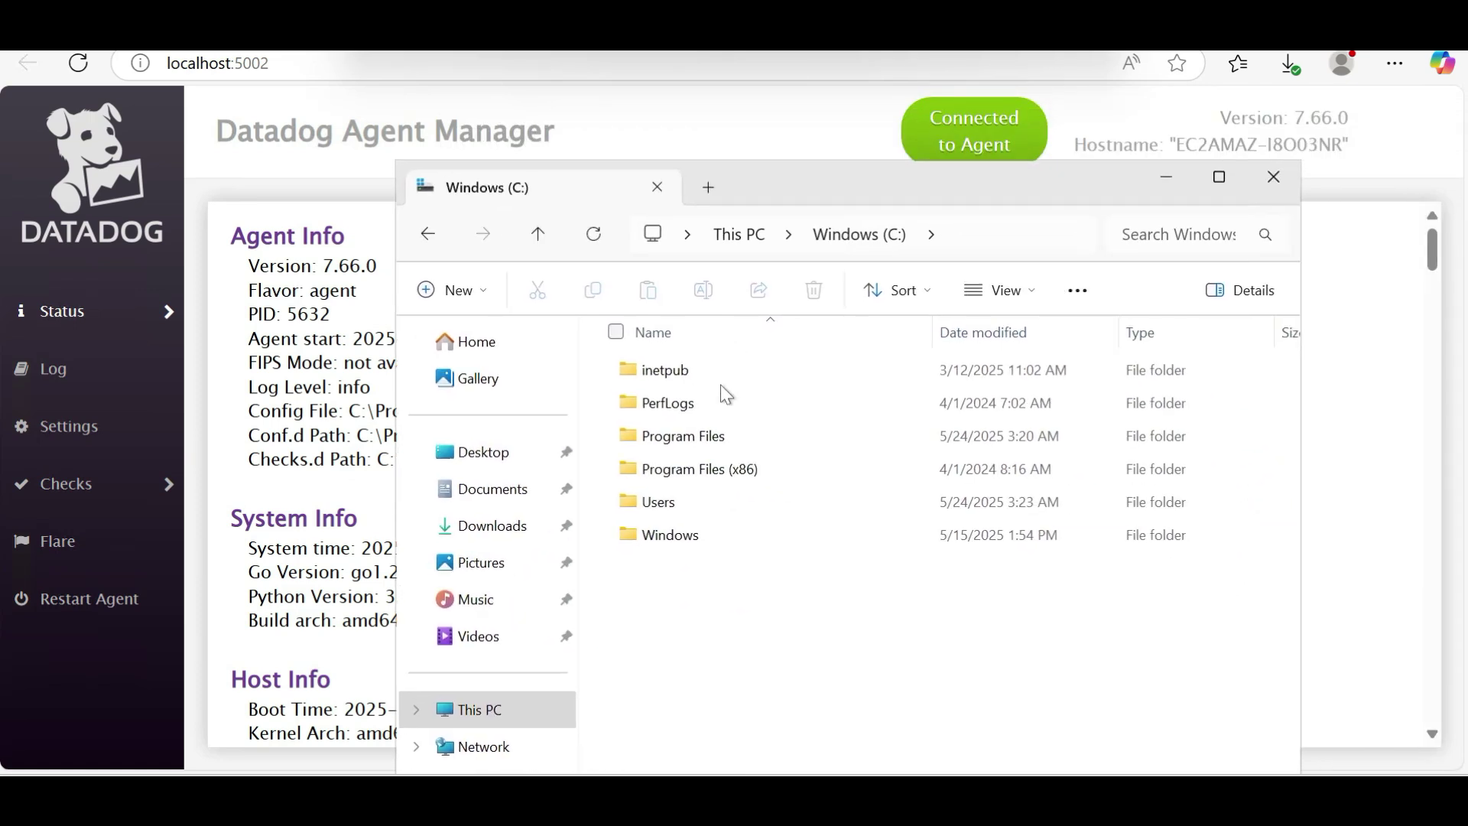
left_click(719, 437)
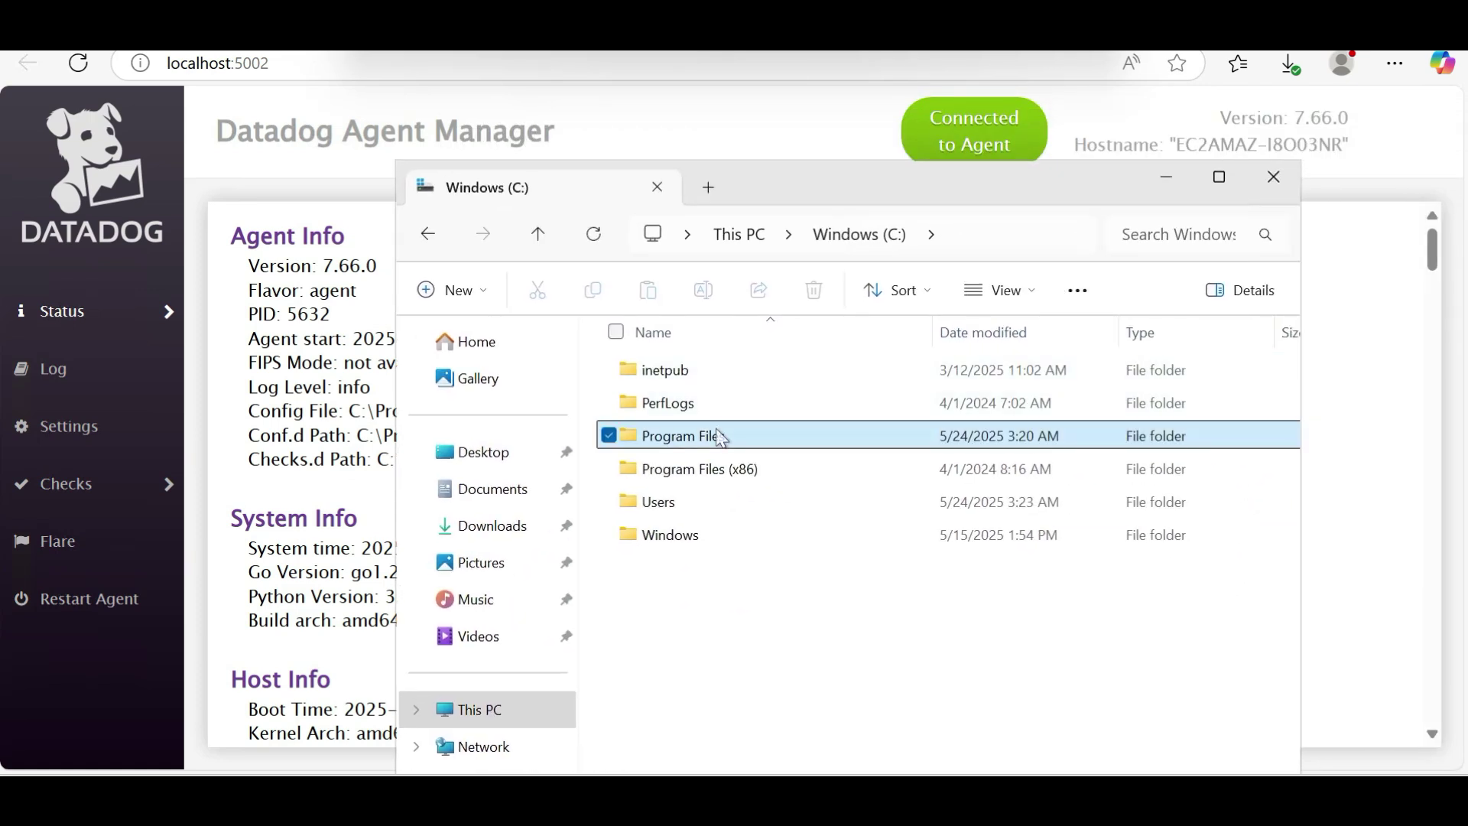
double_click(680, 439)
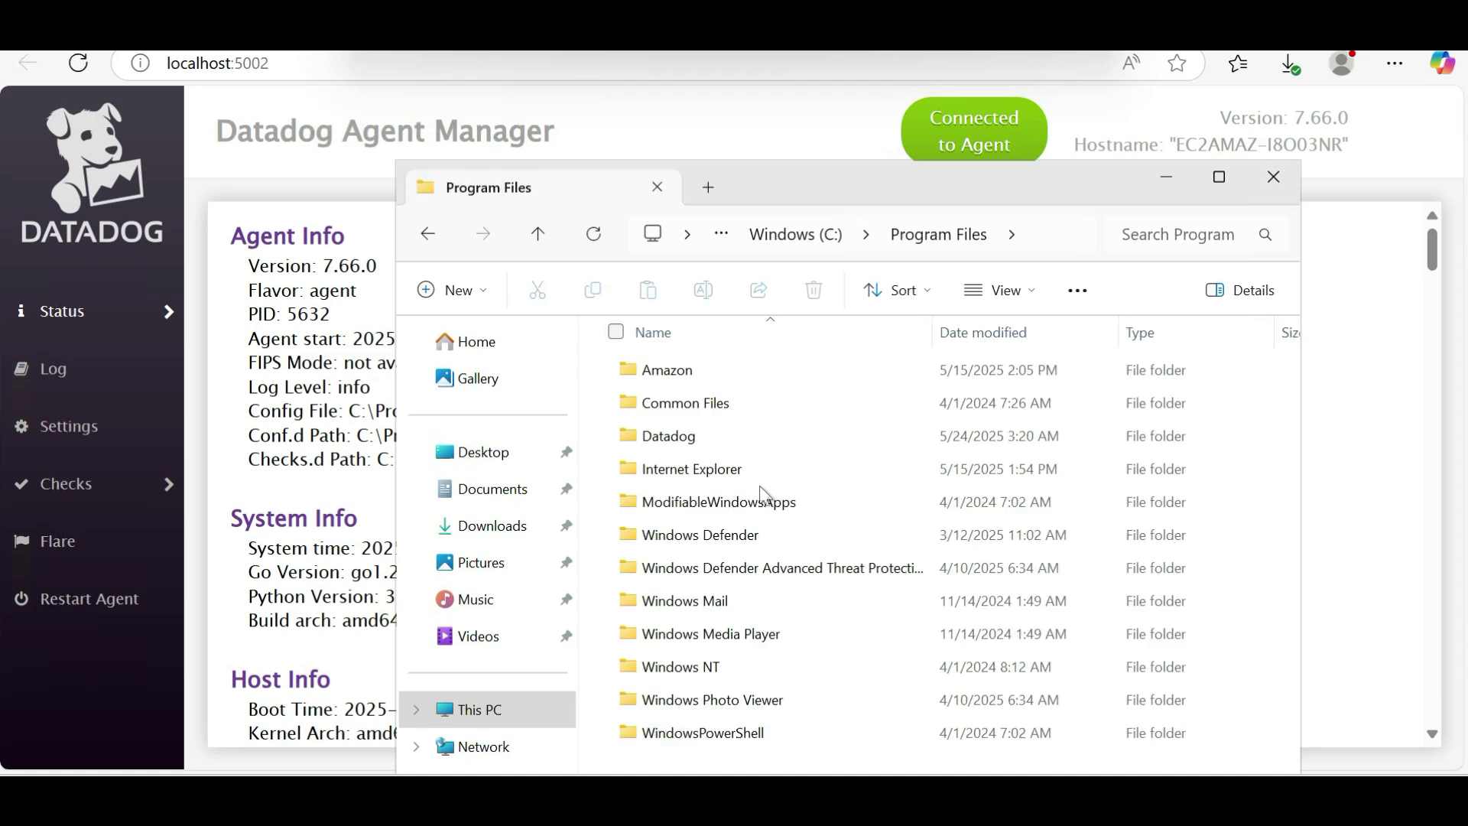
double_click(699, 445)
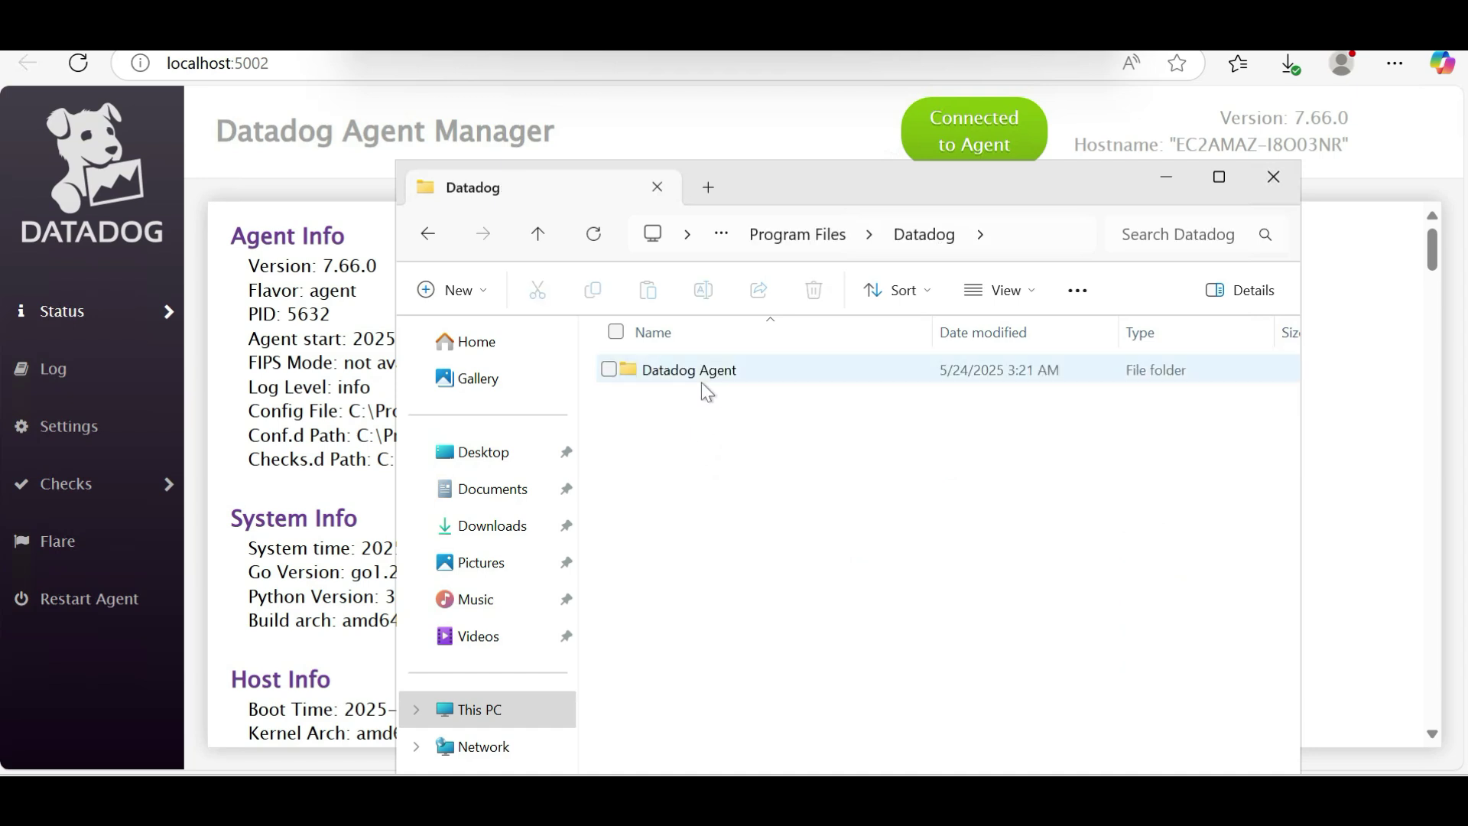
left_click_drag(799, 192, 601, 168)
left_click(989, 152)
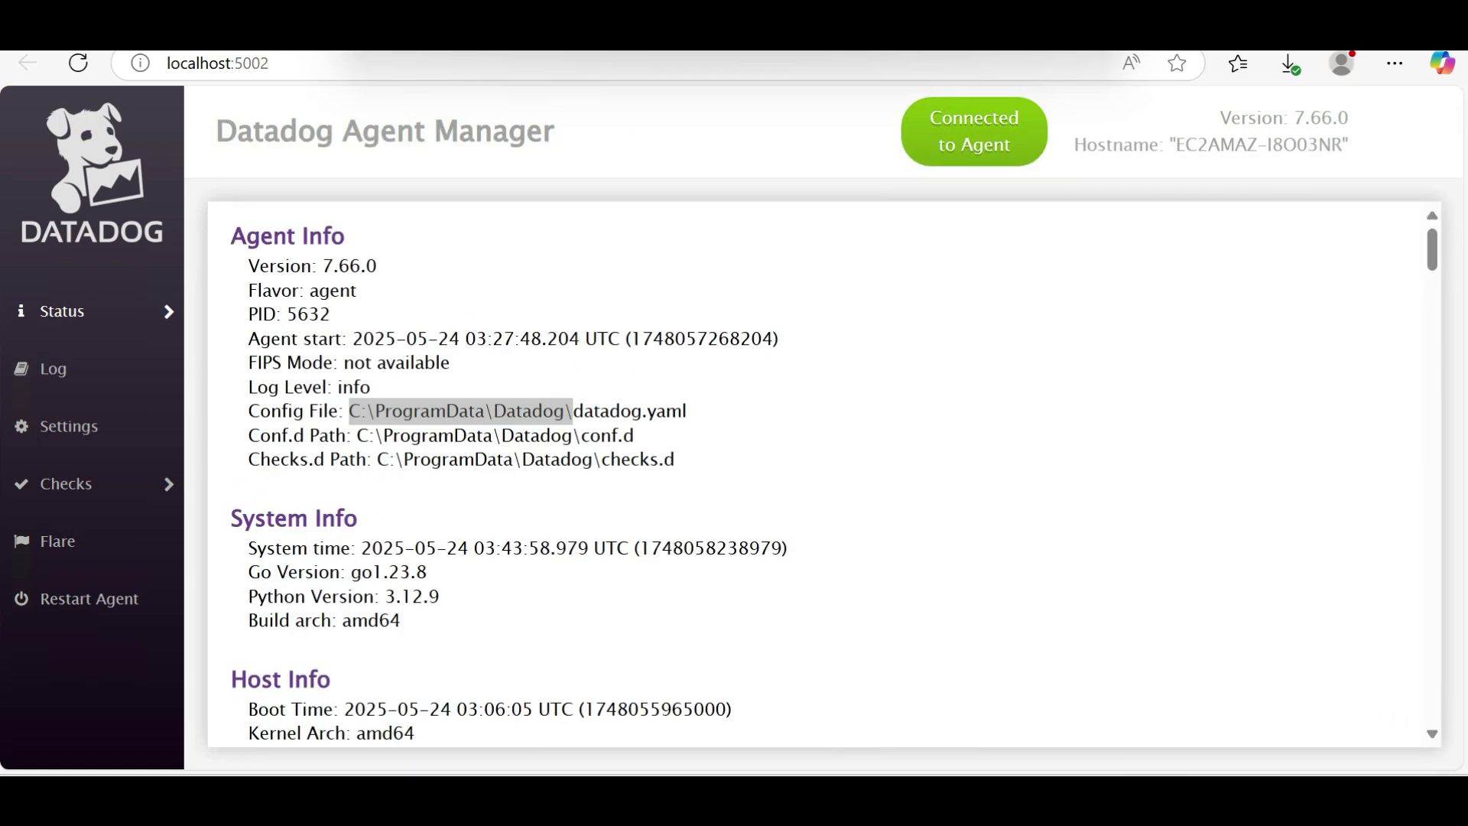
Open C:\ProgramData\Datadog\ in a new Explorer window and enter its conf.d folder.
key("super+e")
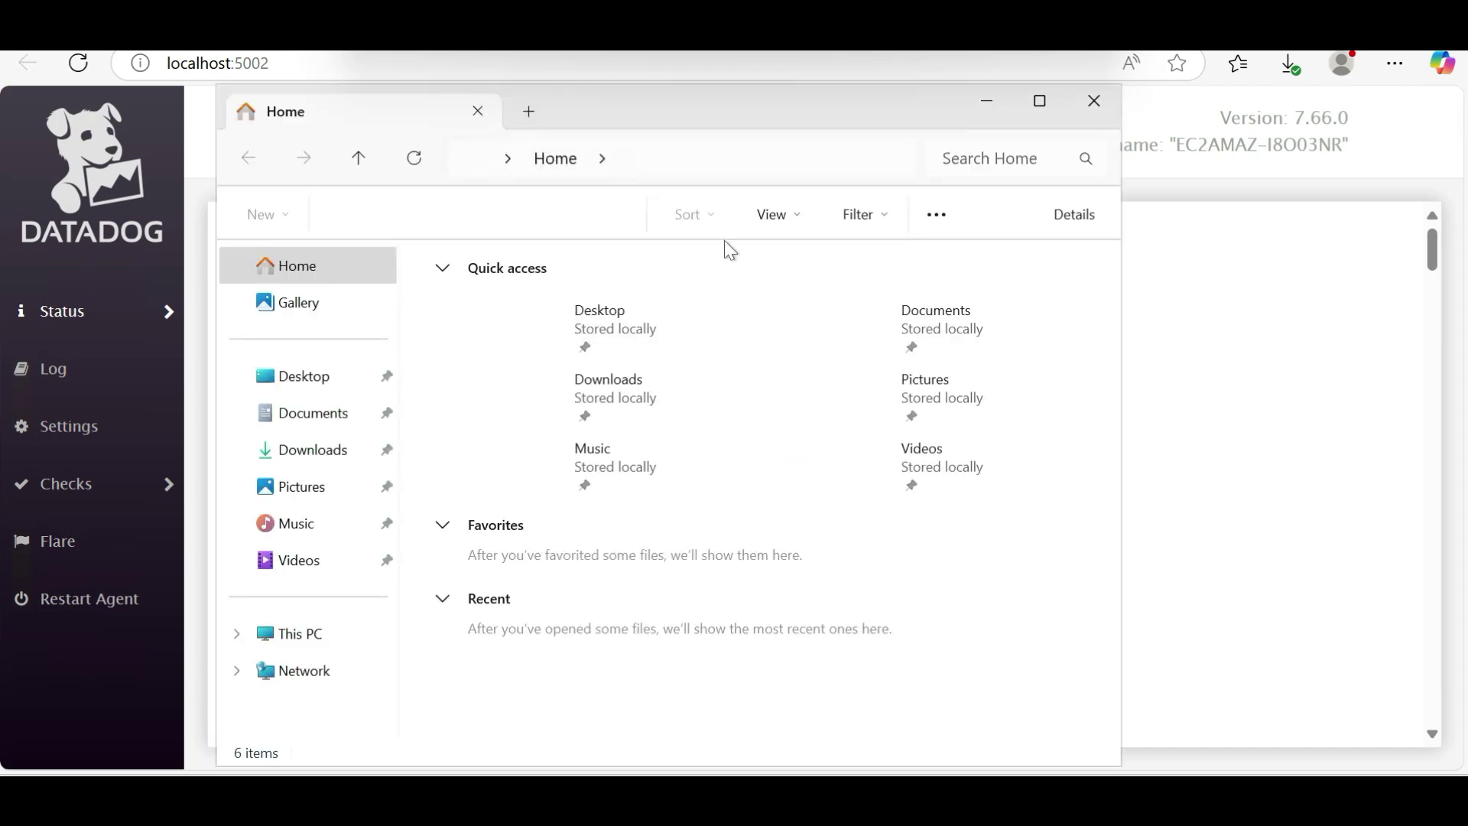
left_click(666, 163)
type("C:\\ProgramData\\Datadog\\")
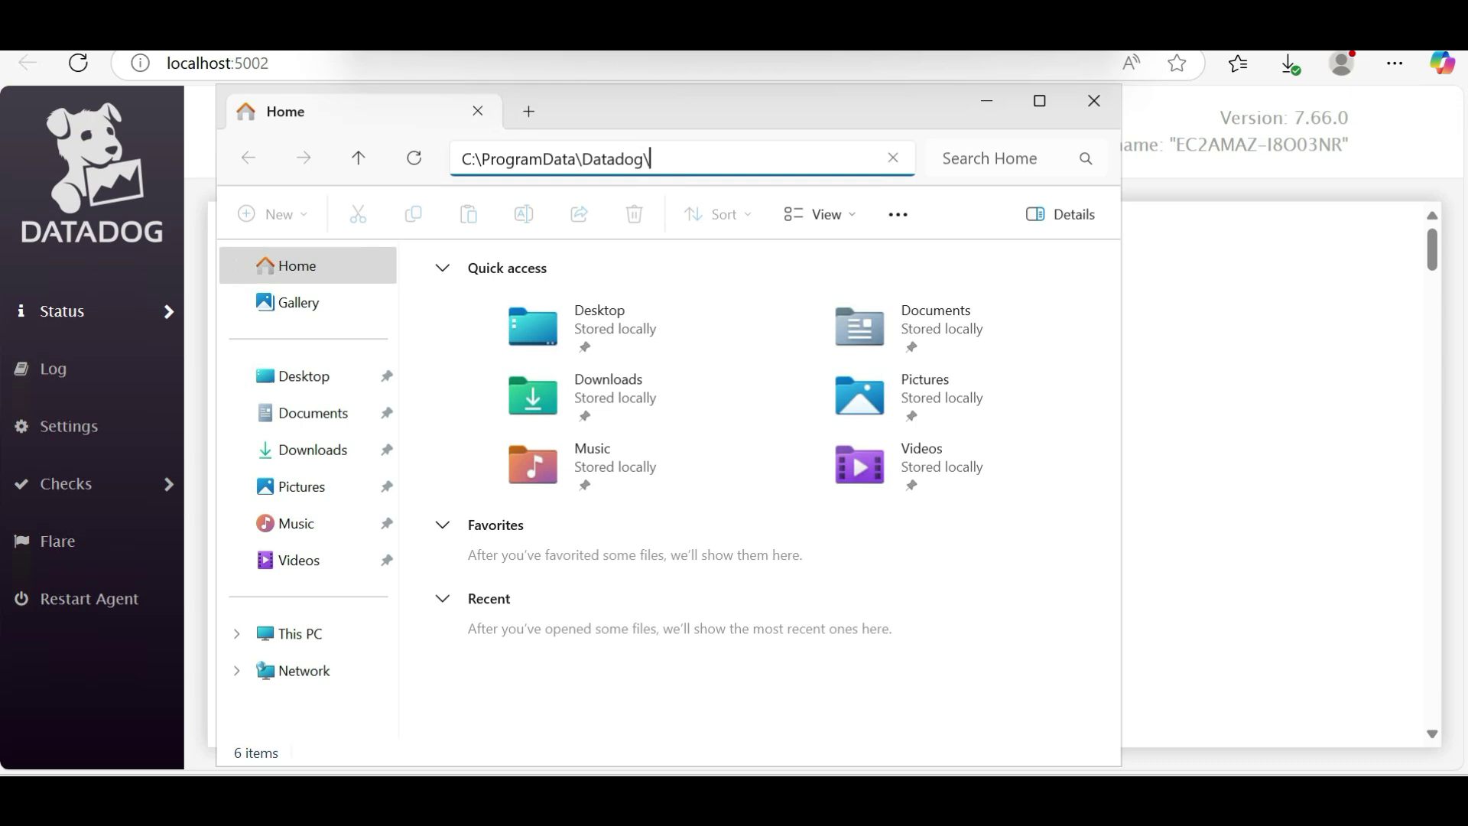
key("Return")
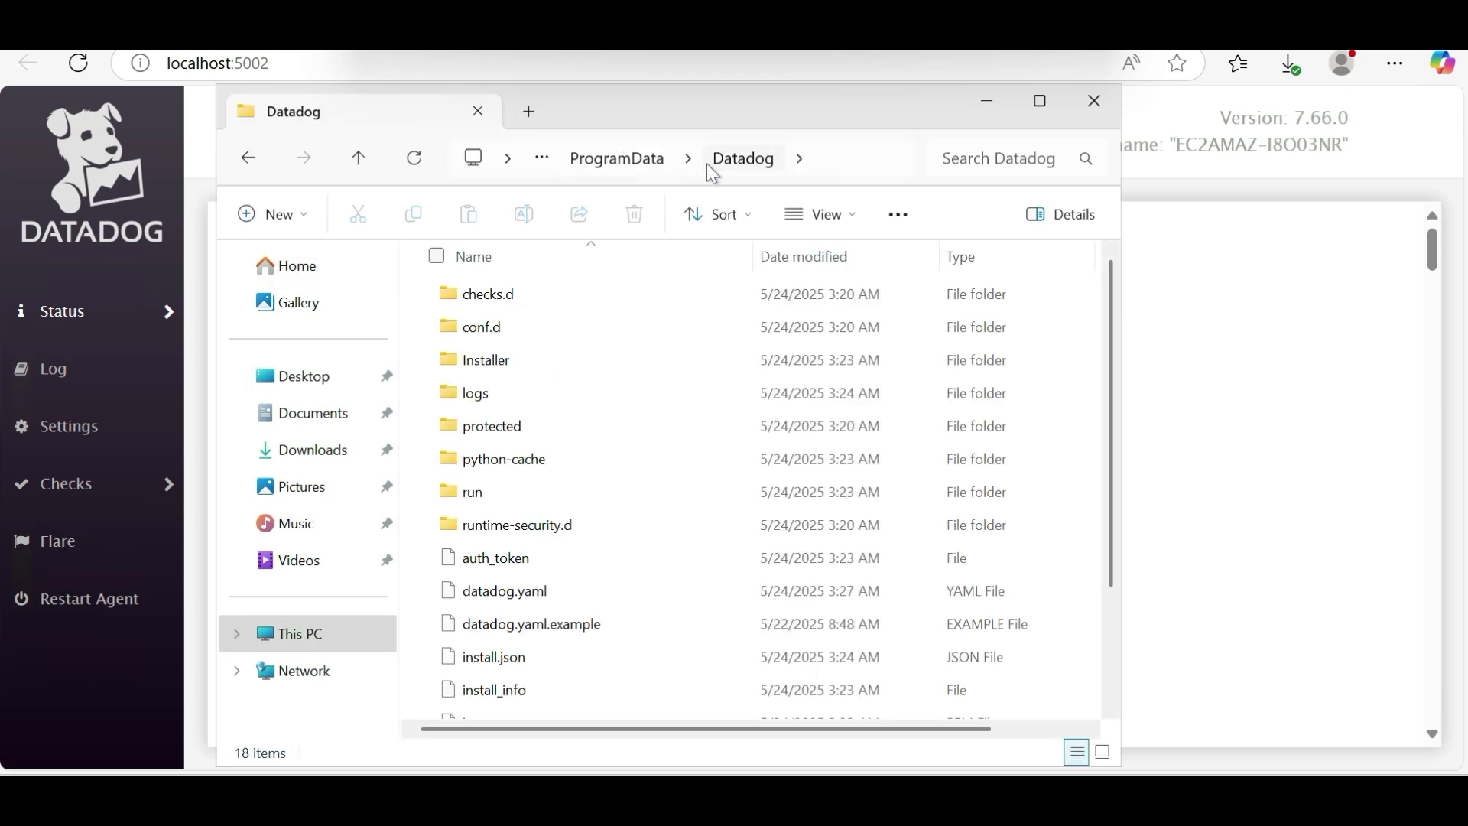
double_click(472, 336)
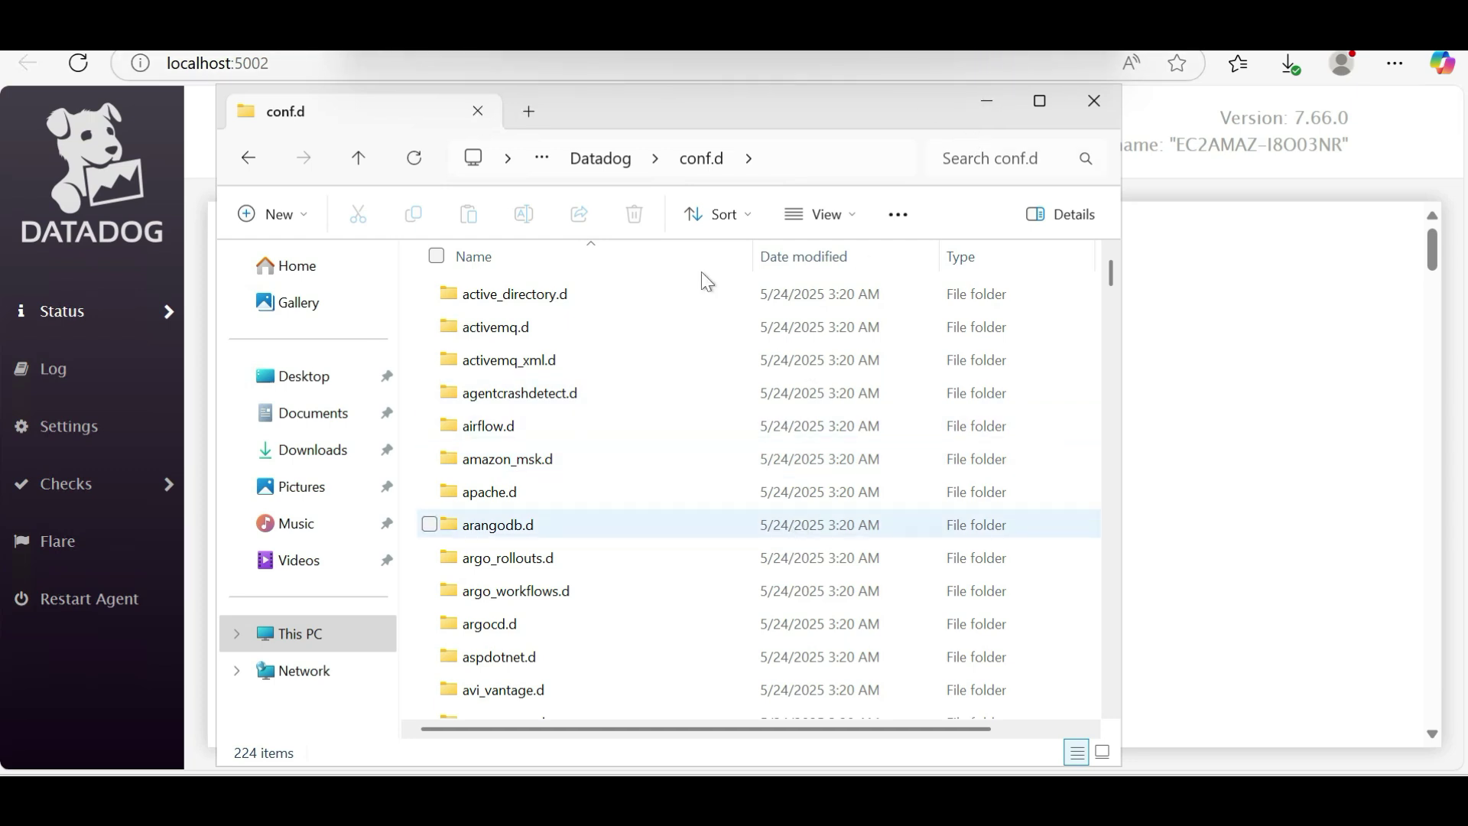
Go back up to the Datadog folder, select datadog.yaml, and close Explorer.
left_click_drag(662, 101, 859, 523)
left_click_drag(811, 388, 730, 137)
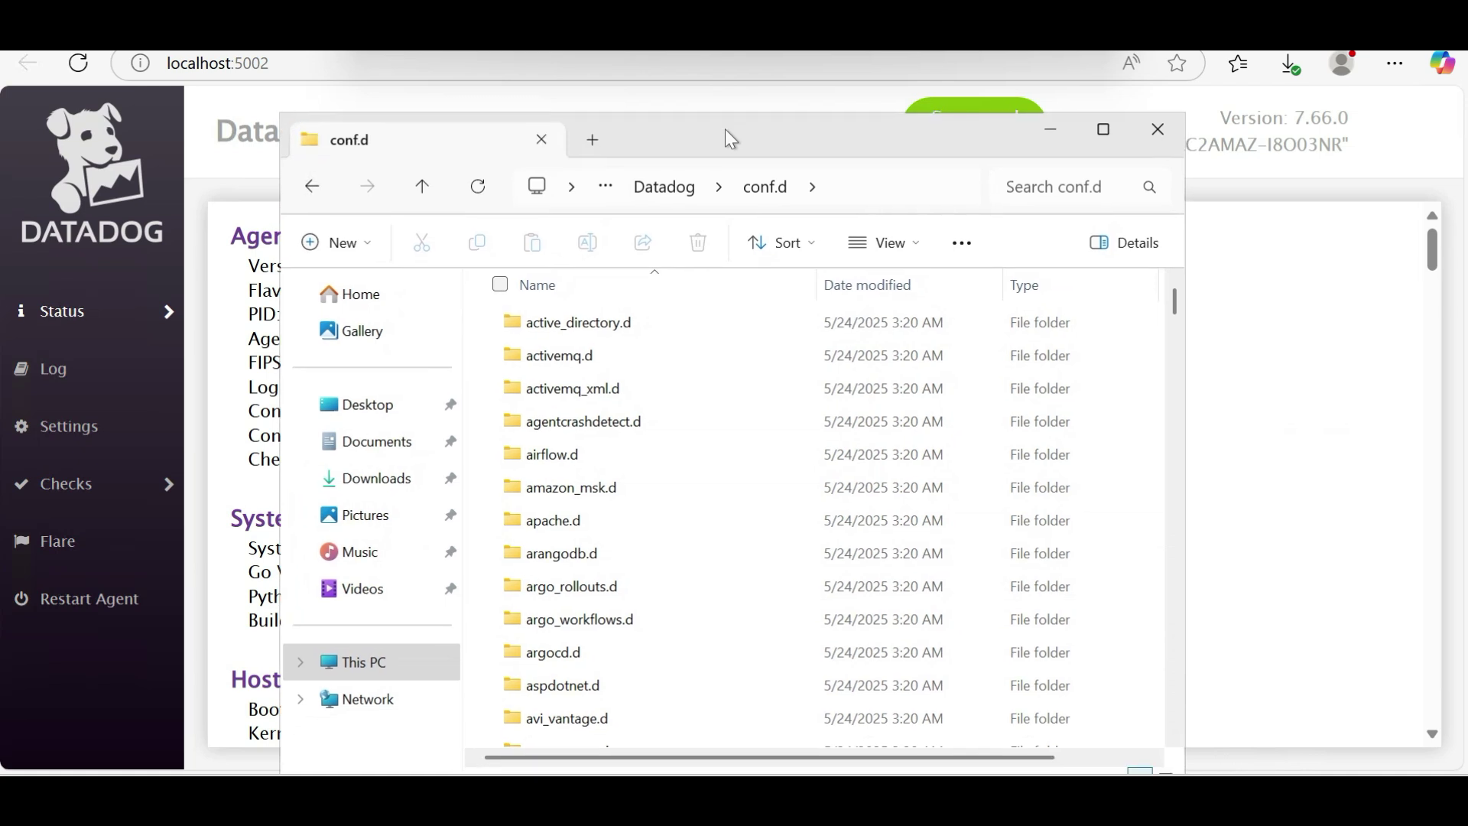
left_click(687, 194)
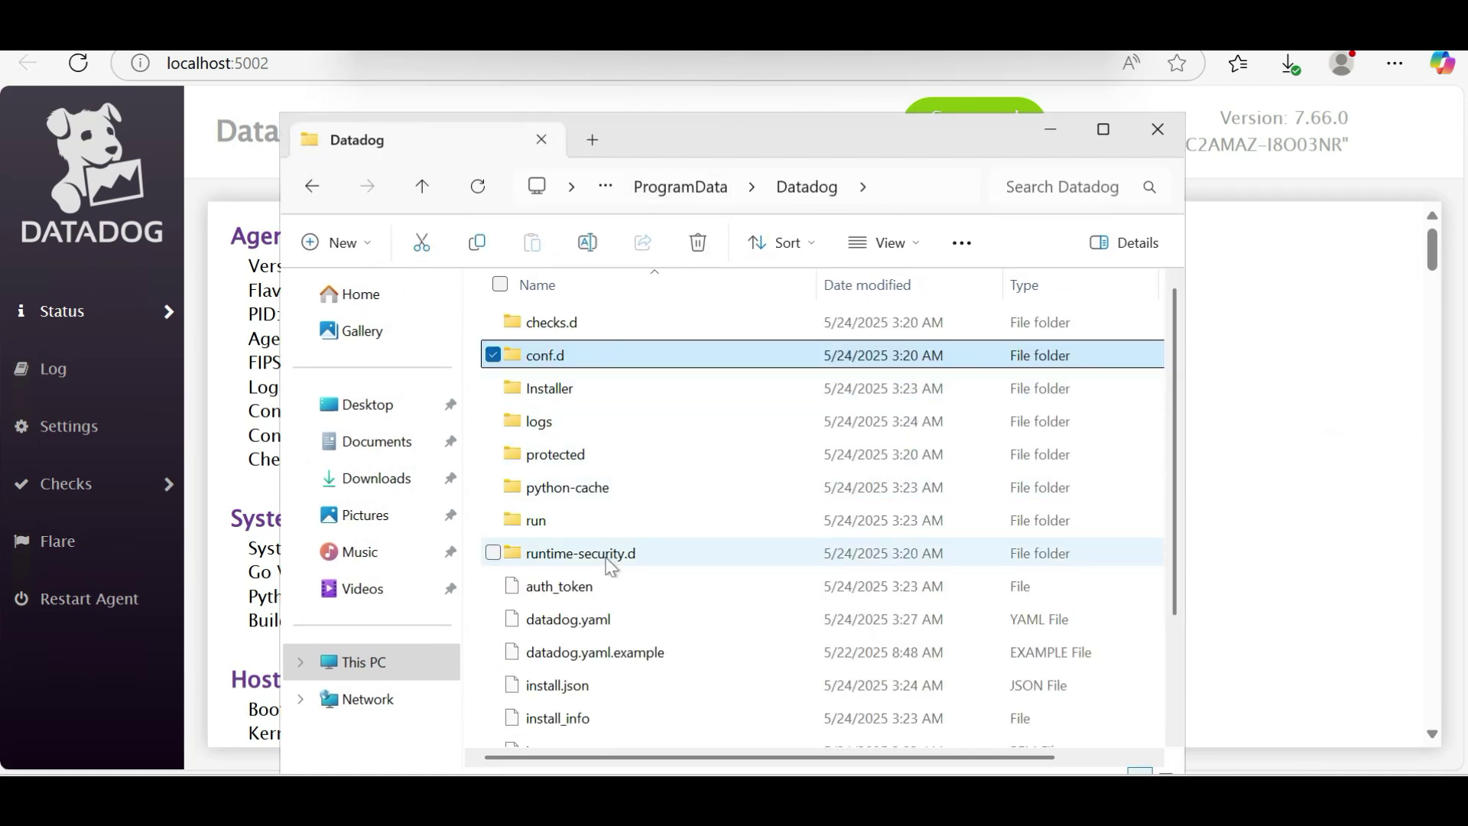
scroll(611, 567, "down", 2)
left_click(585, 482)
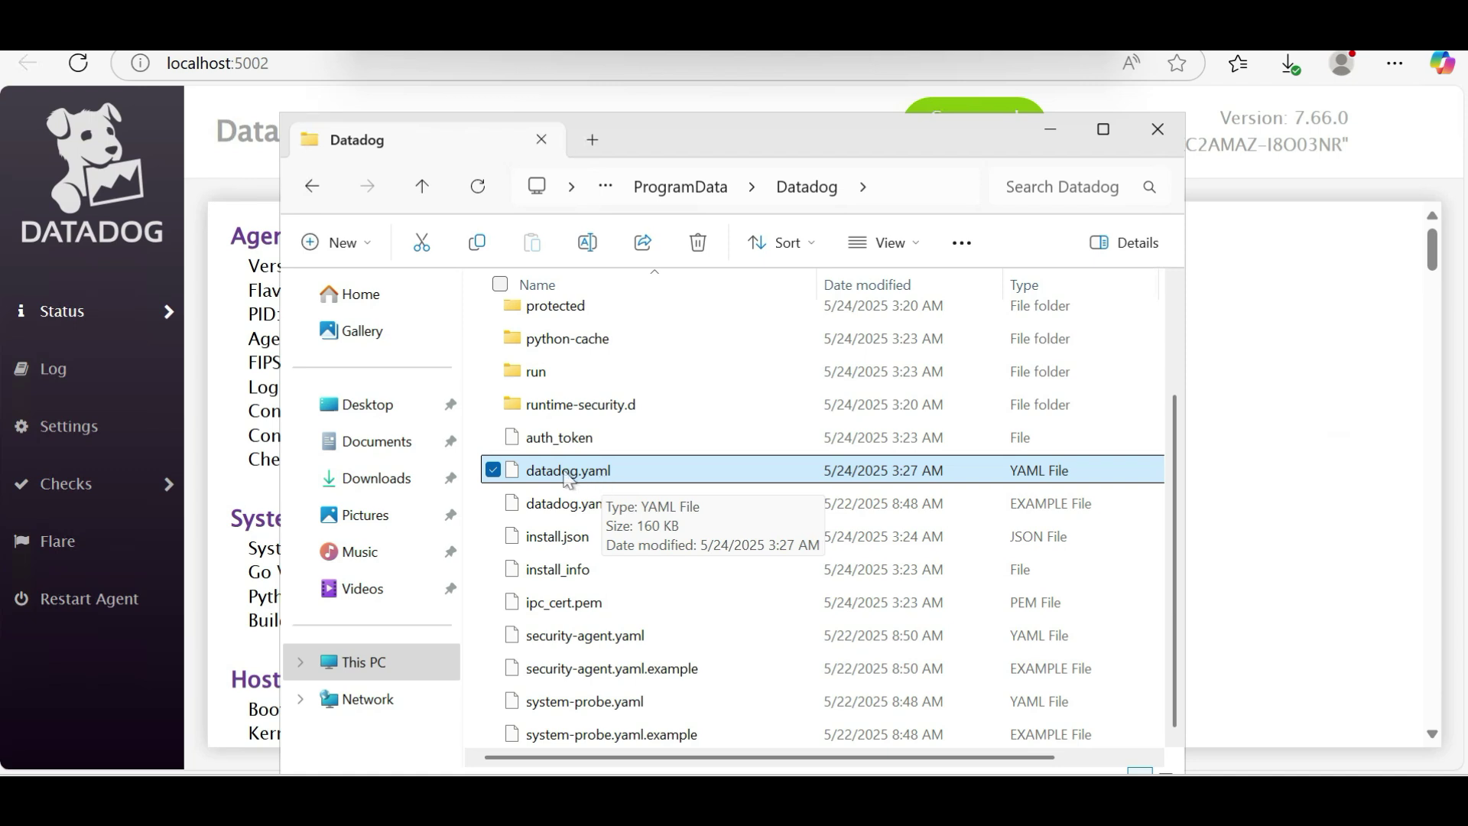
left_click(1158, 129)
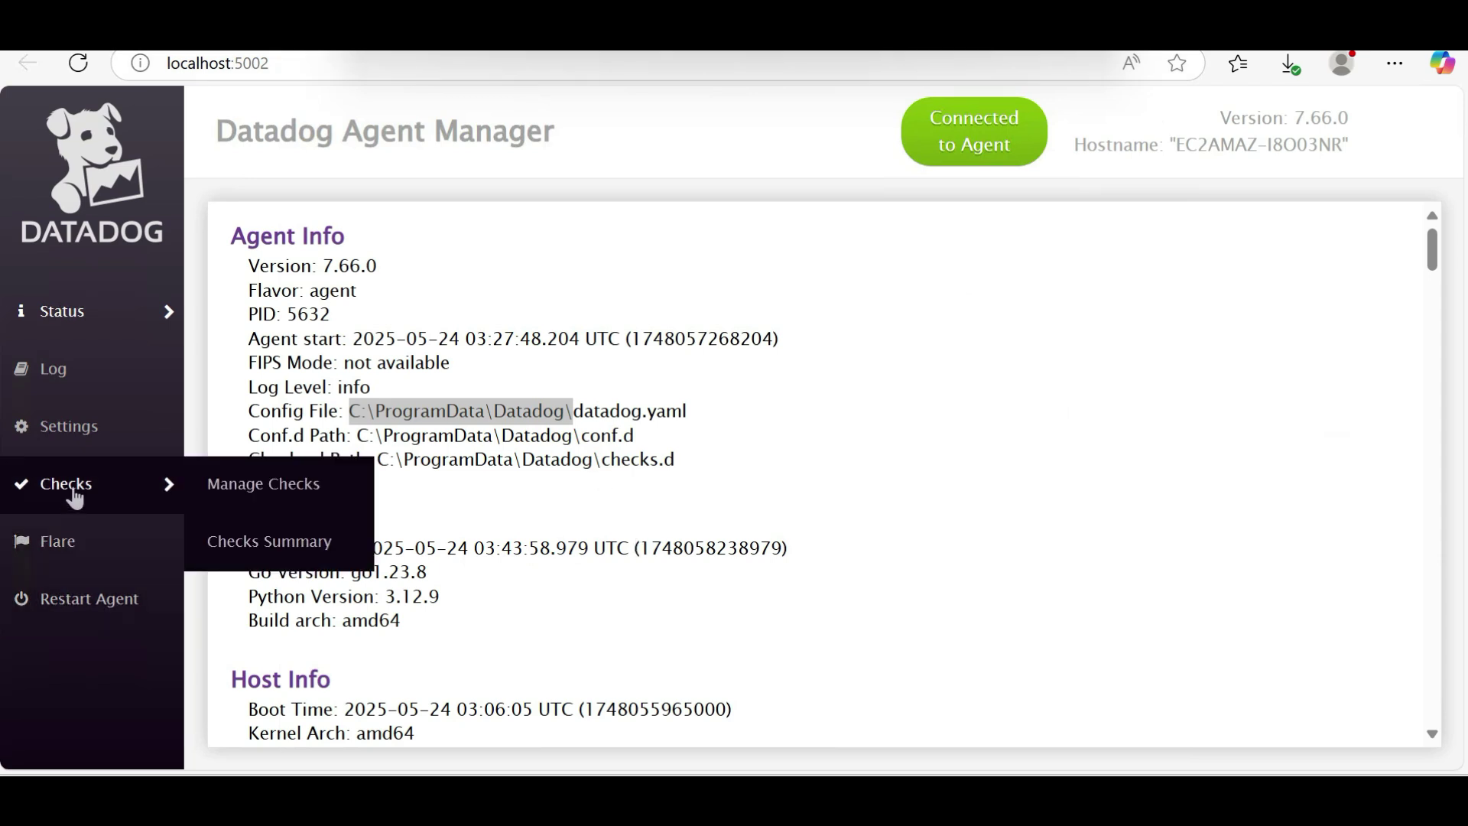
In the Settings configuration, find the tags block and change the placeholder tag to env:prod.
left_click(84, 434)
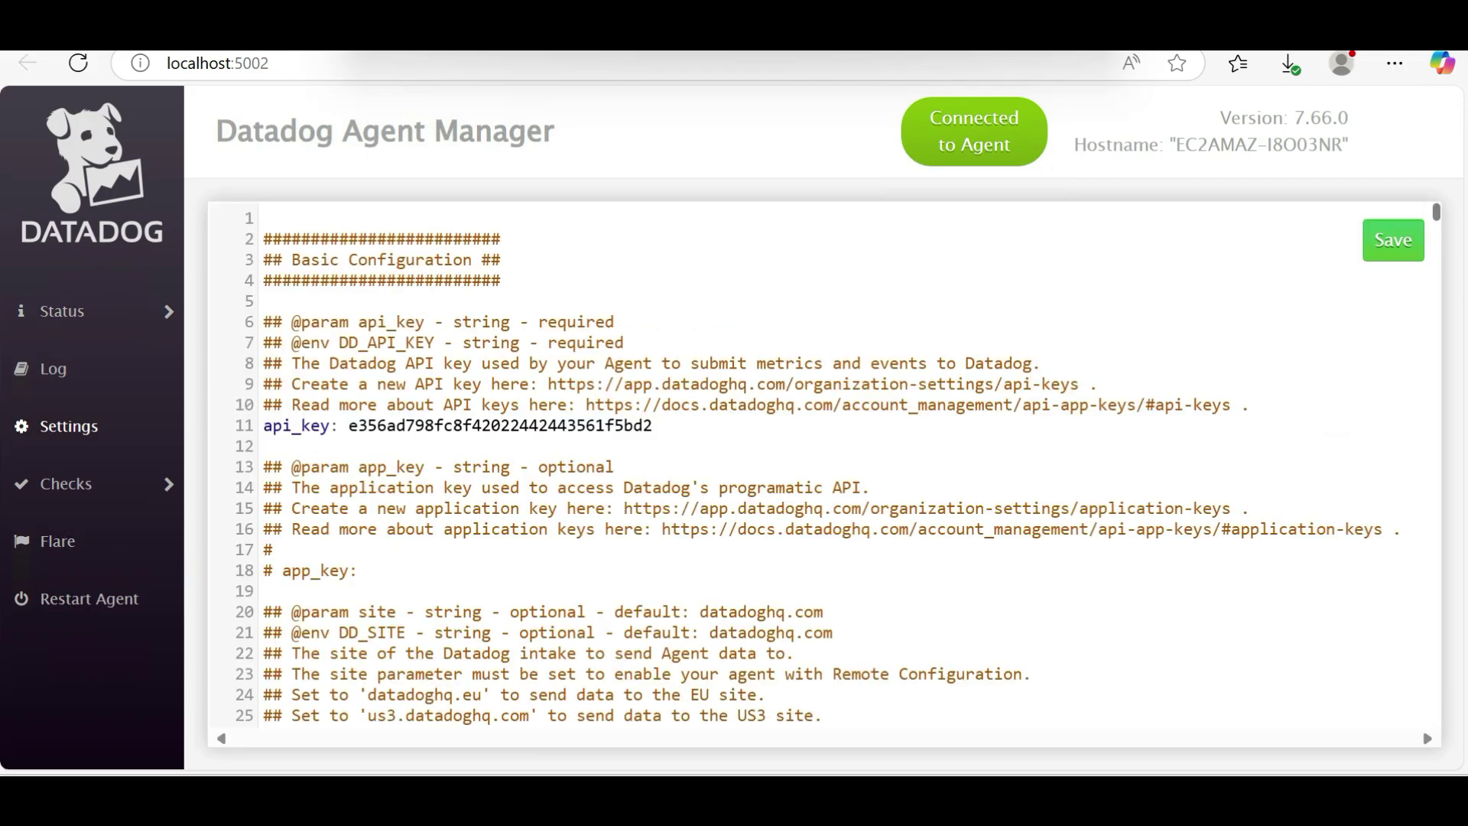
scroll(822, 466, "down", 20)
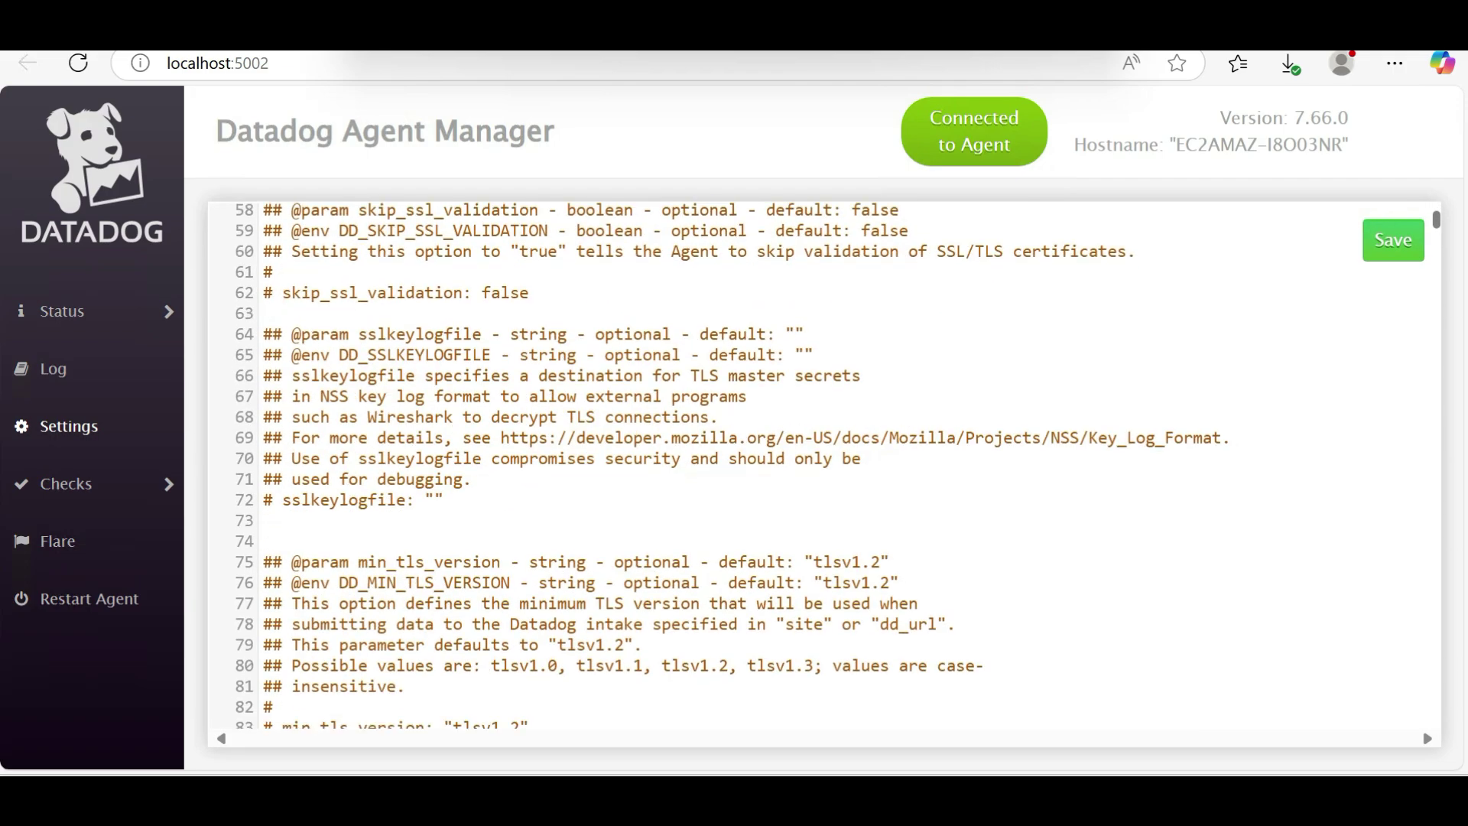
scroll(822, 467, "down", 10)
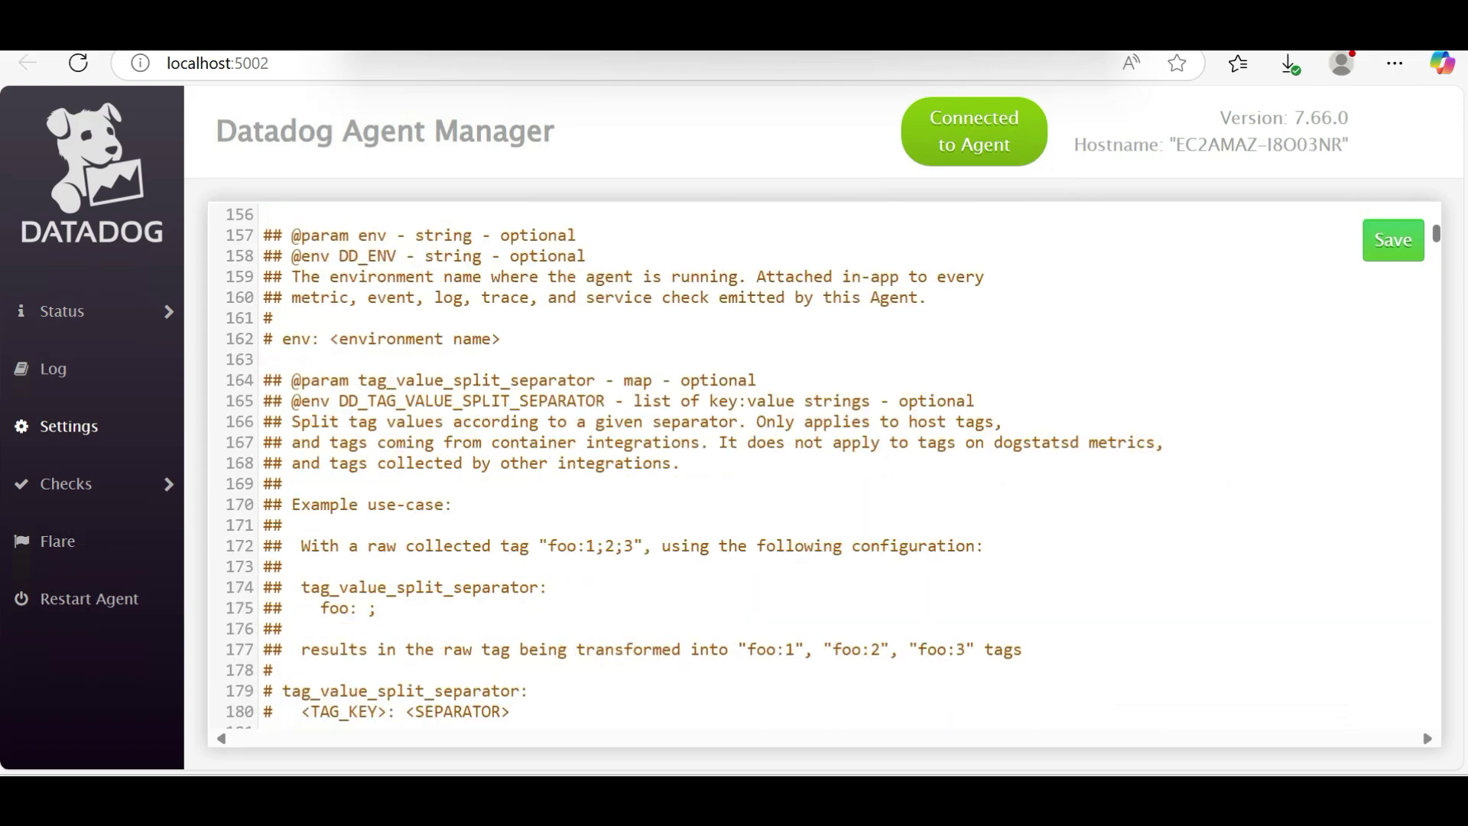
scroll(821, 466, "down", 5)
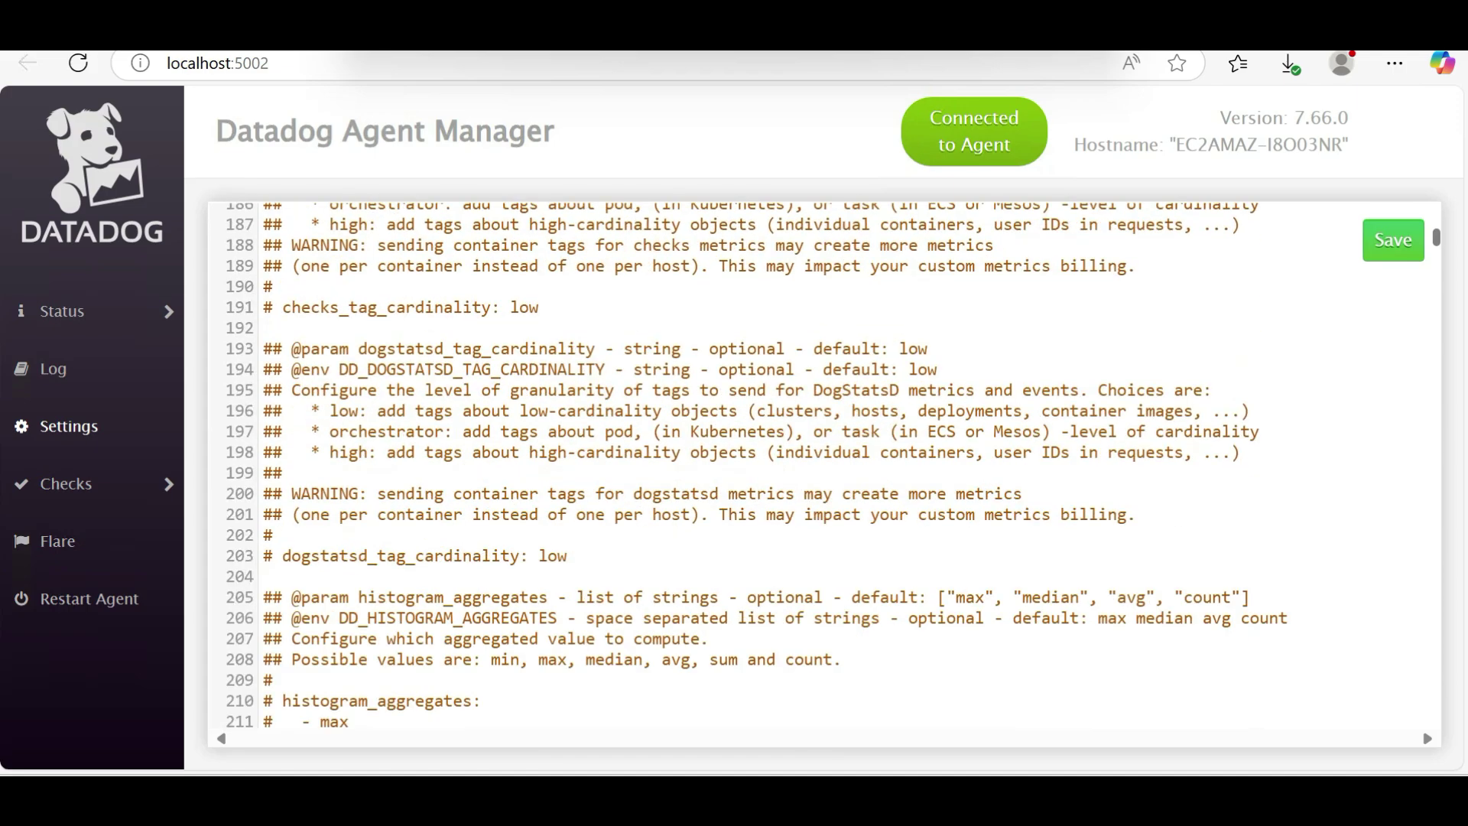
scroll(822, 466, "down", 5)
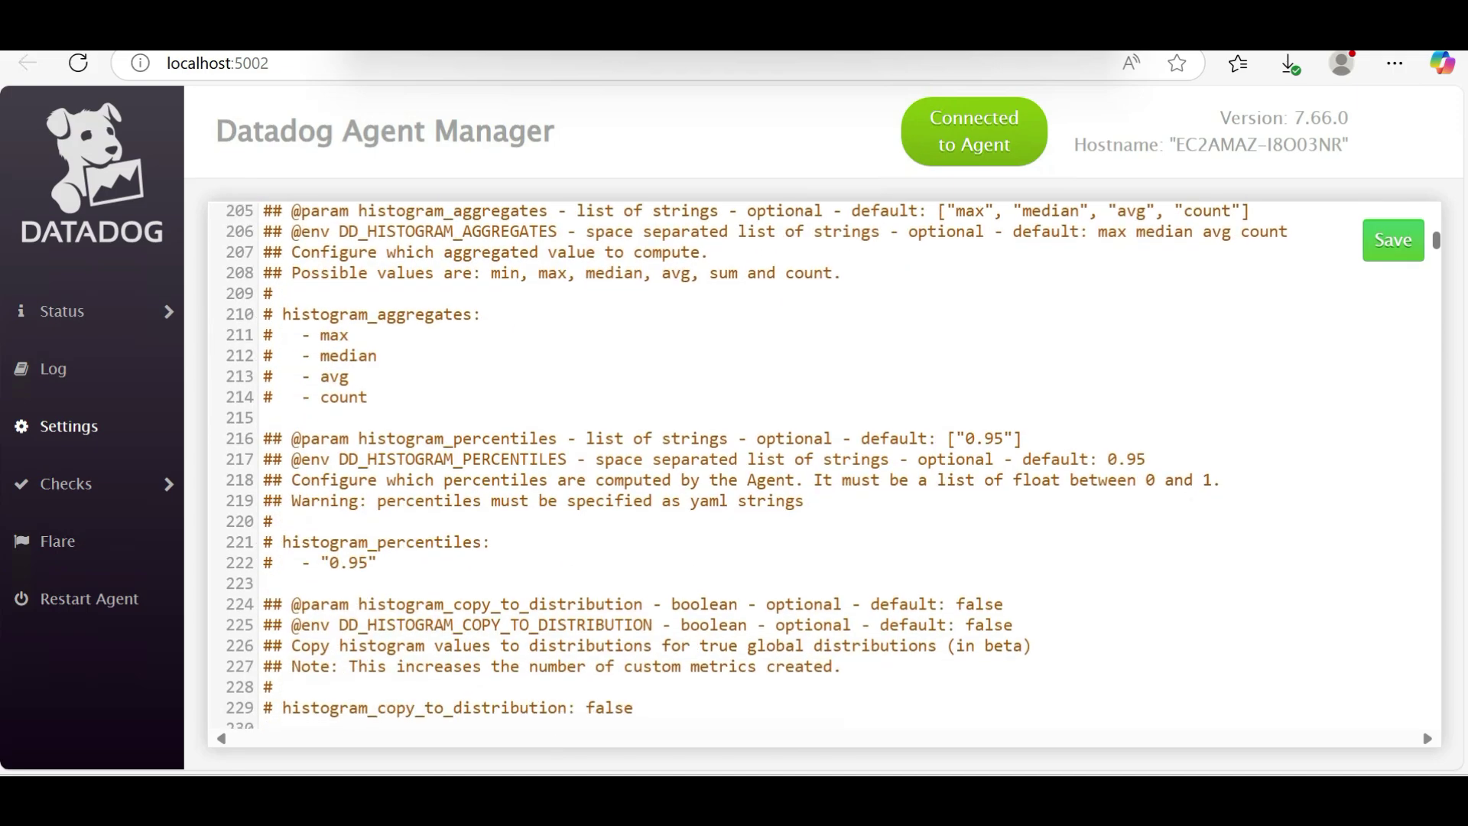
scroll(822, 467, "down", 2)
scroll(822, 467, "up", 8)
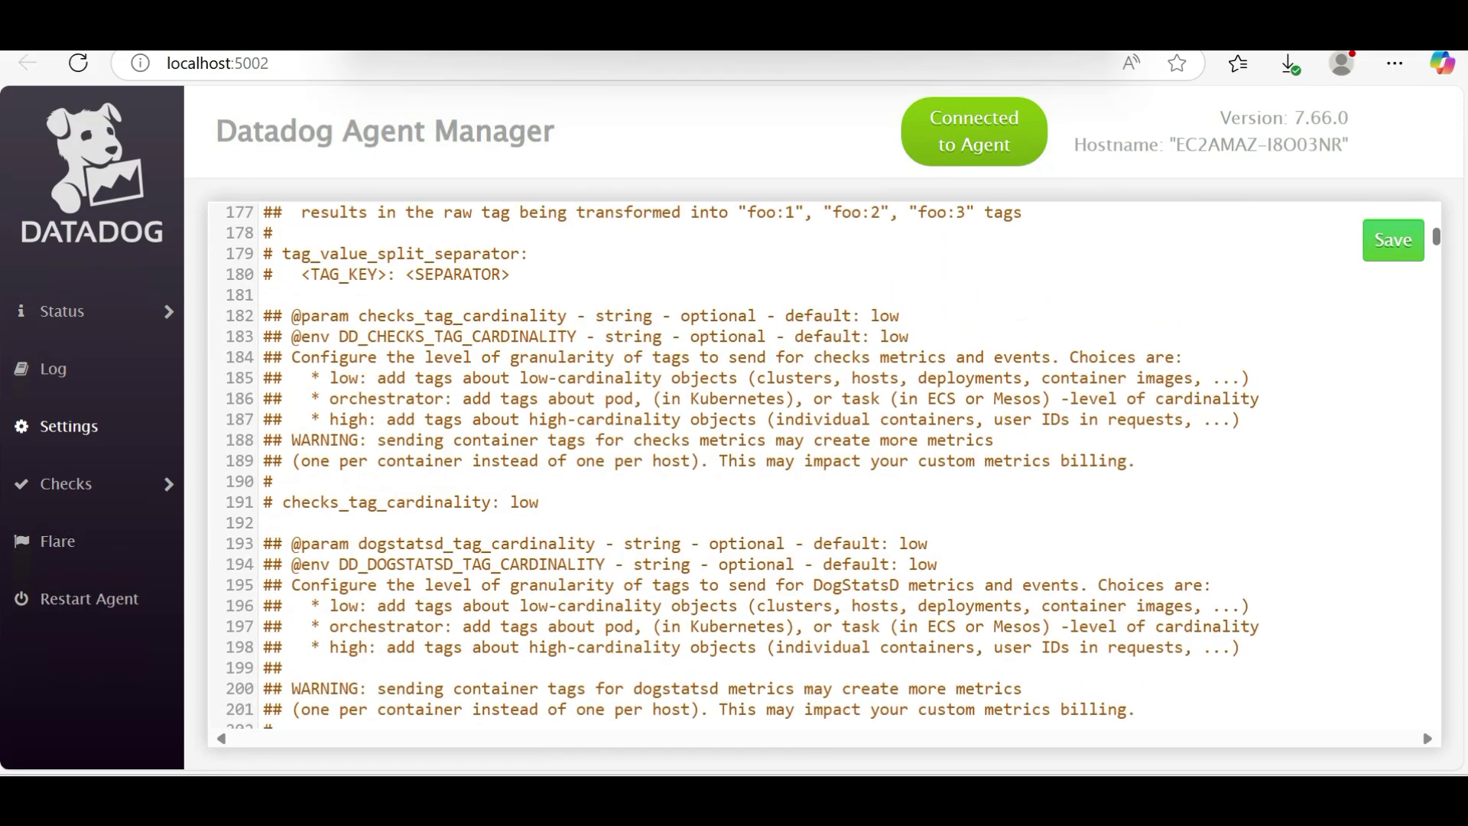
scroll(822, 466, "up", 7)
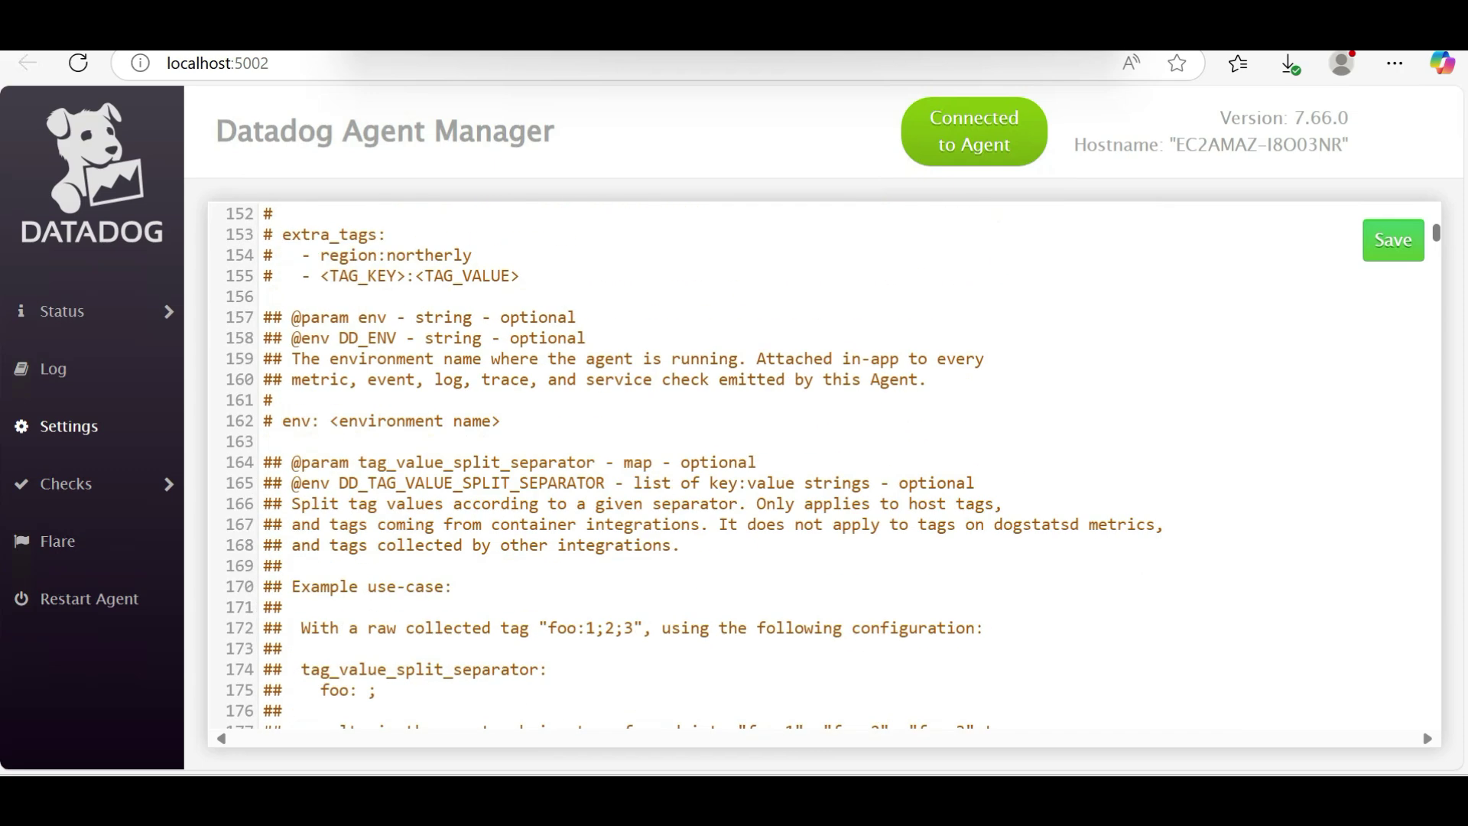
scroll(822, 466, "up", 4)
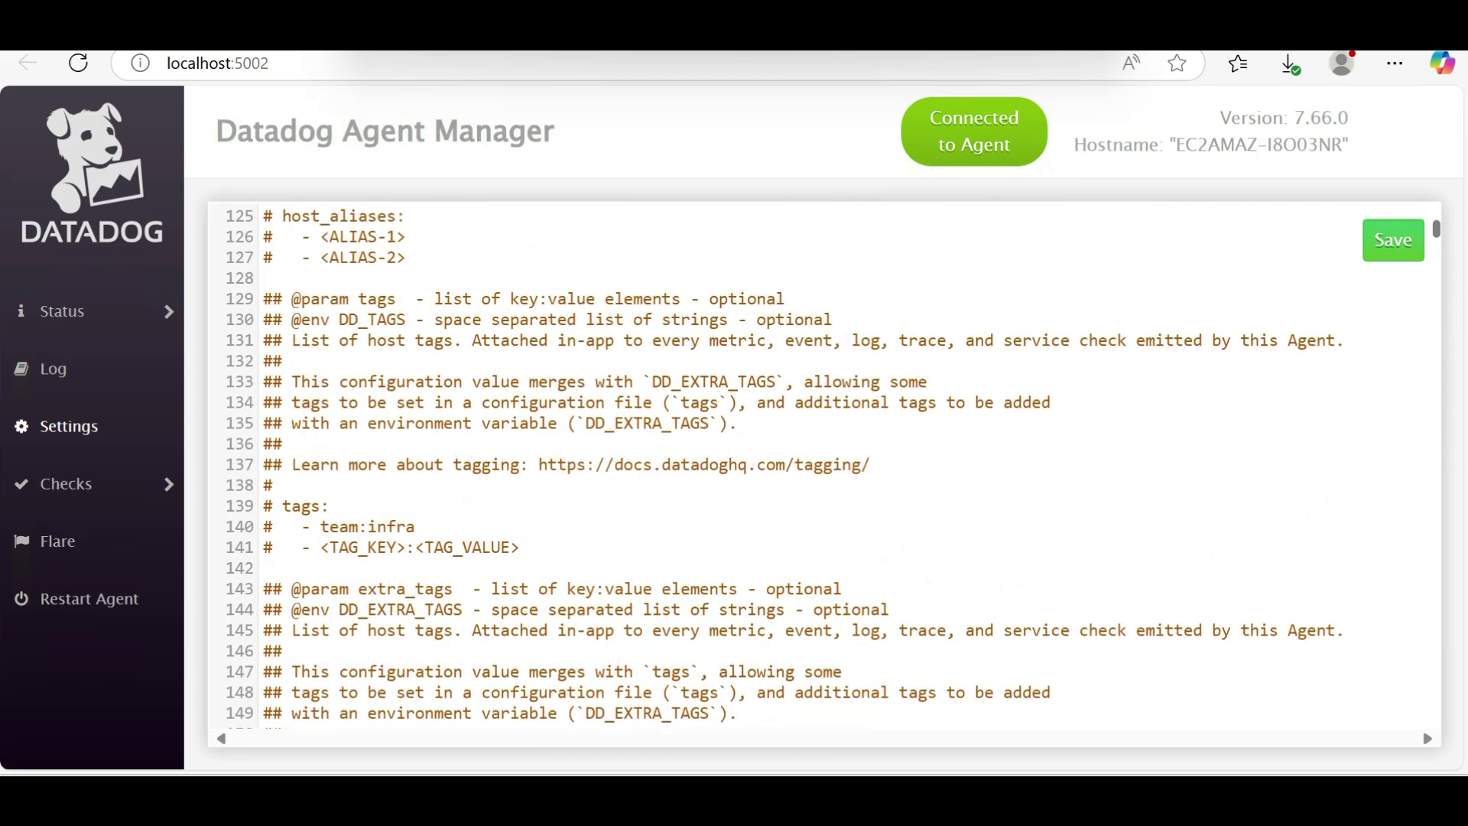
key("BackSpace")
key("BackSpace")
key("BackSpace")
key("BackSpace")
key("BackSpace")
key("BackSpace")
key("BackSpace")
key("BackSpace")
key("BackSpace")
type("env")
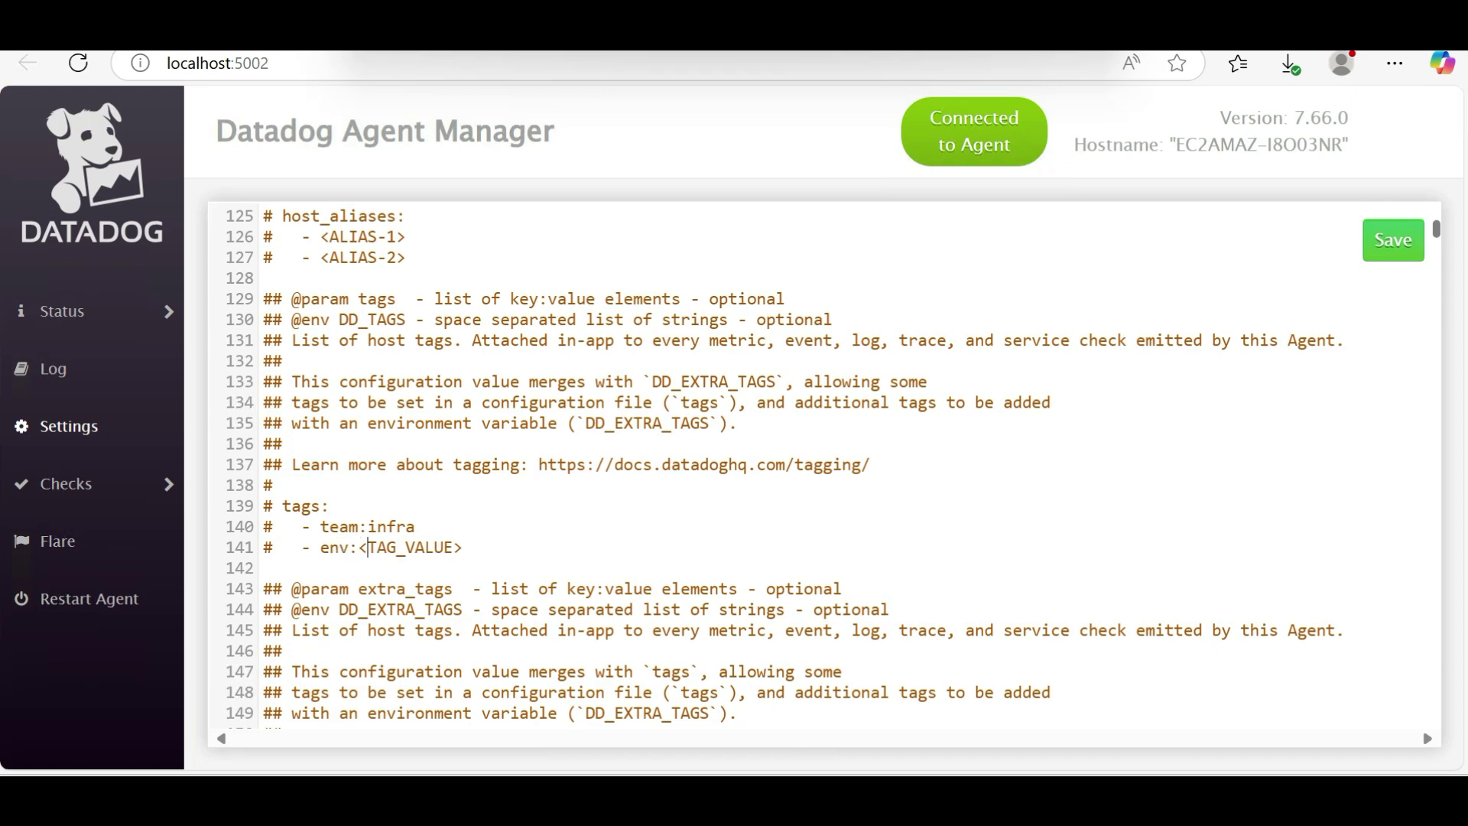
key("Right")
key("Right")
key("Right")
key("Right")
key("Right")
key("BackSpace")
key("BackSpace")
key("BackSpace")
key("BackSpace")
key("BackSpace")
key("BackSpace")
key("BackSpace")
key("BackSpace")
key("BackSpace")
key("BackSpace")
key("BackSpace")
type("prod")
key("Return")
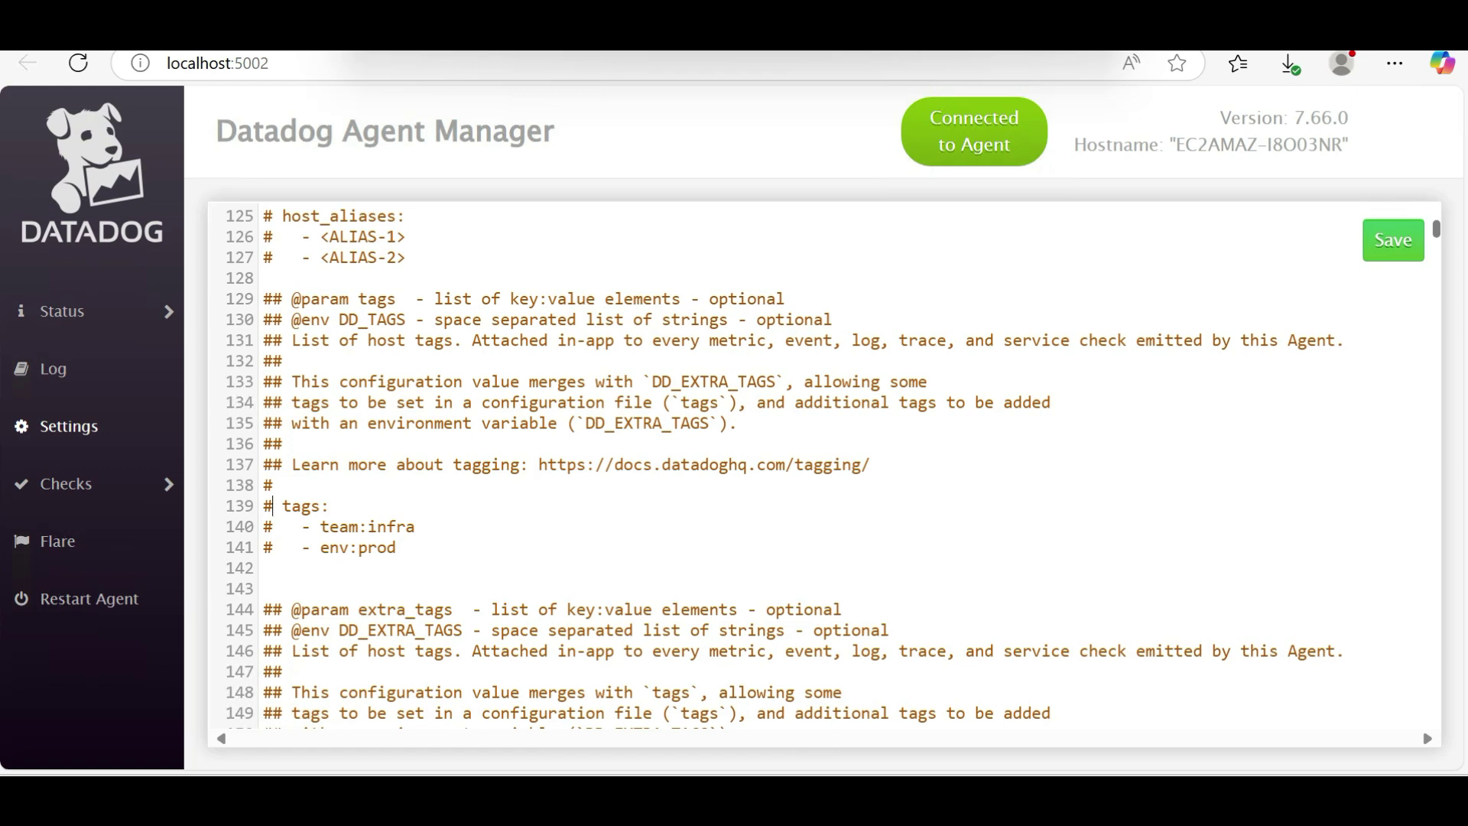
Uncomment 'tags:' and team:infra, and add a tier:backend tag line.
key("BackSpace")
key("Right")
key("BackSpace")
key("BackSpace")
key("Right")
key("BackSpace")
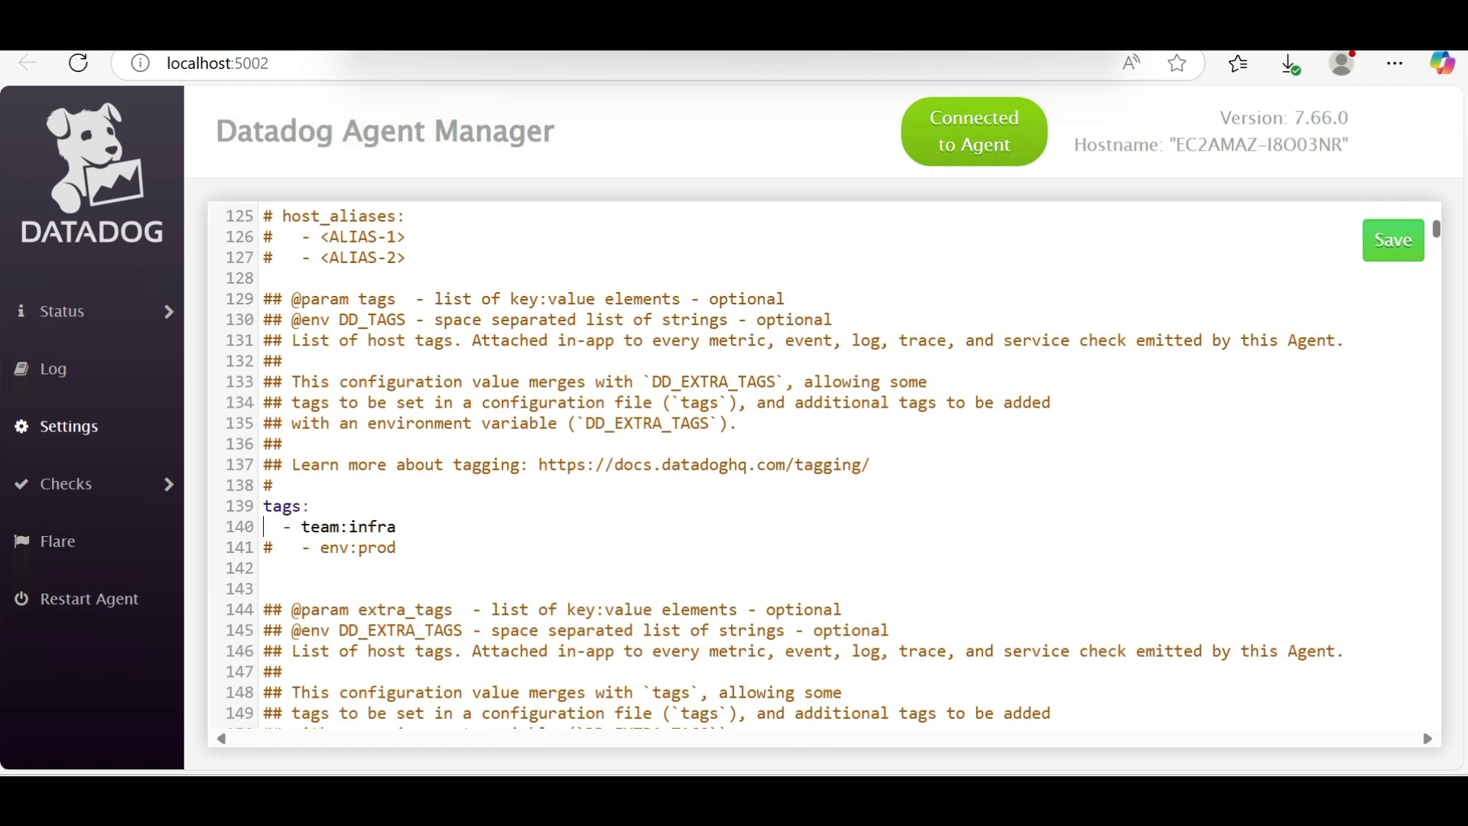
key("BackSpace")
key("BackSpace")
key("Return")
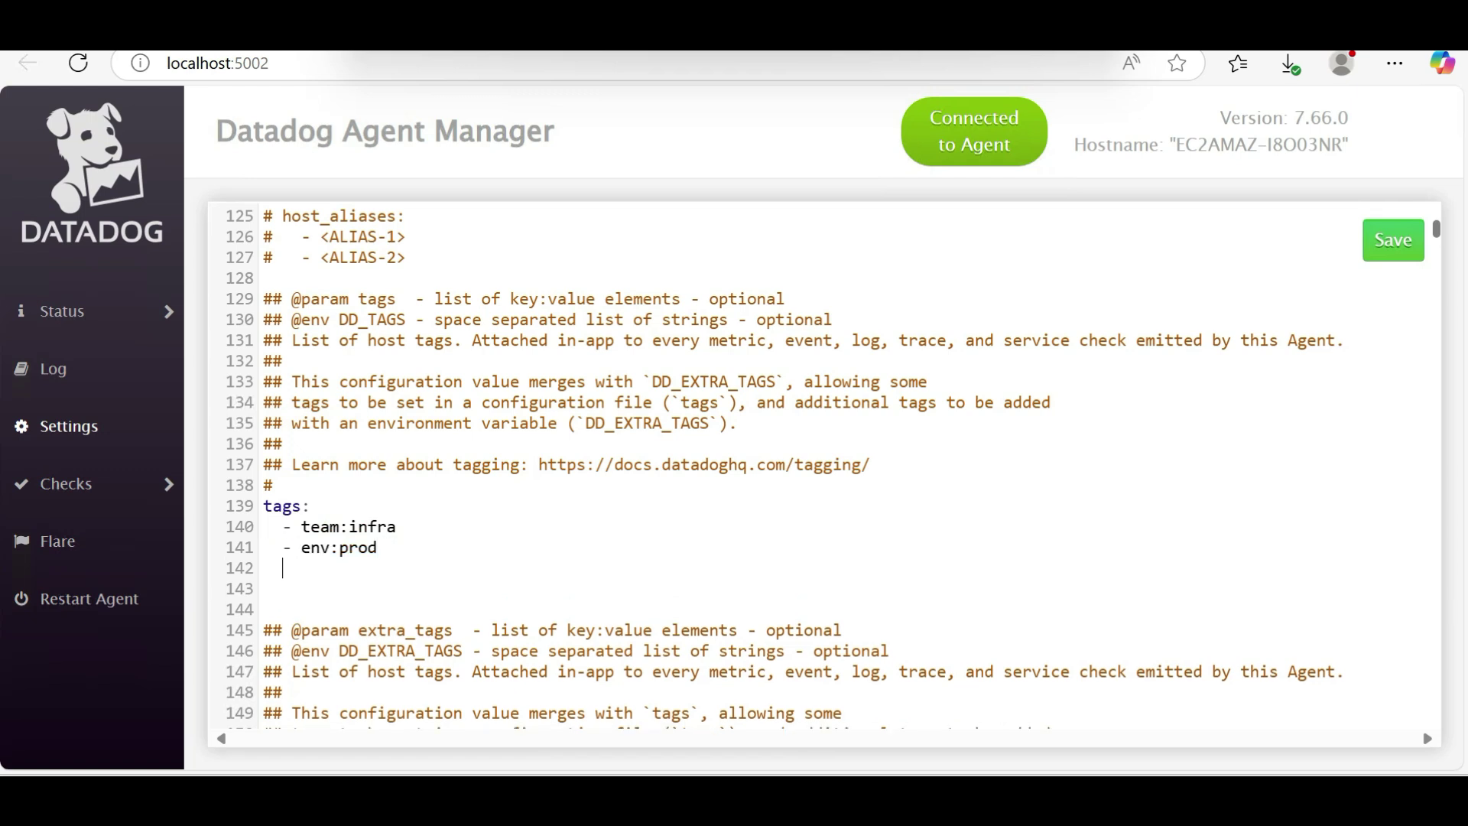
type("-")
type("er:backend")
key("BackSpace")
key("BackSpace")
key("BackSpace")
type("end")
Uncomment the 'hostname: Windows' line, save the configuration, and restart the agent.
scroll(764, 466, "up", 10)
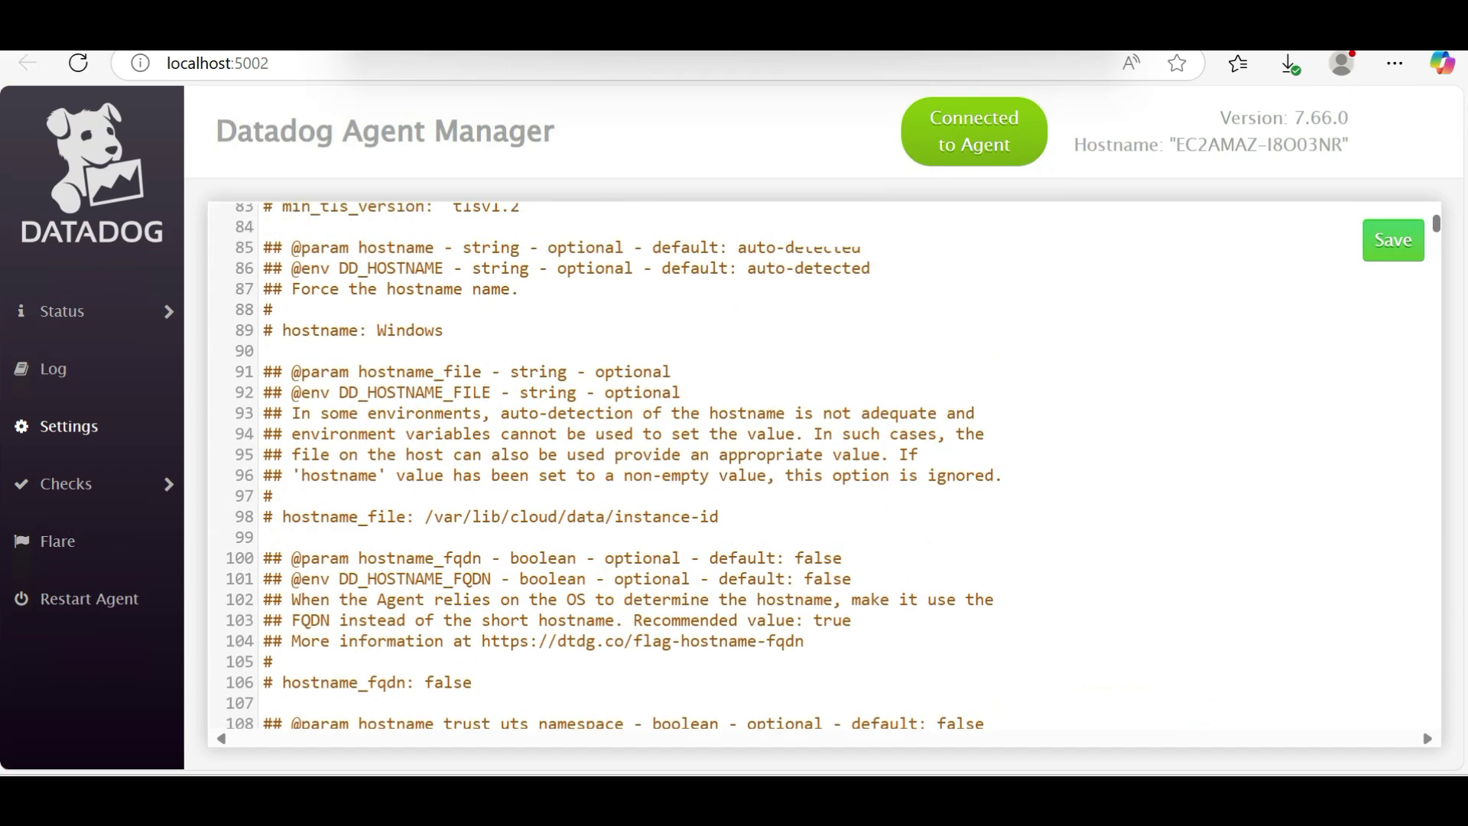
scroll(764, 465, "up", 3)
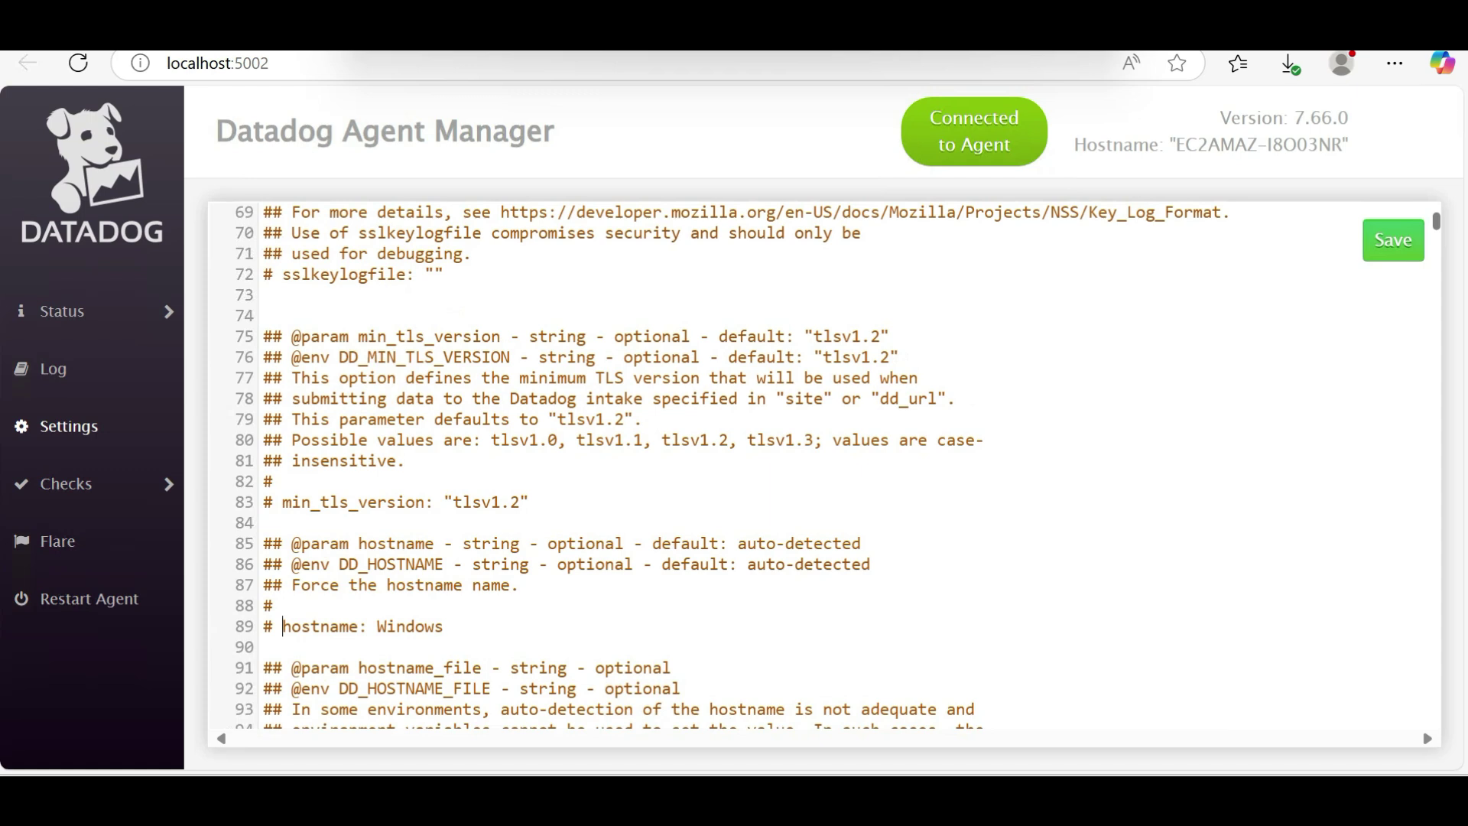
key("BackSpace")
key("BackSpace")
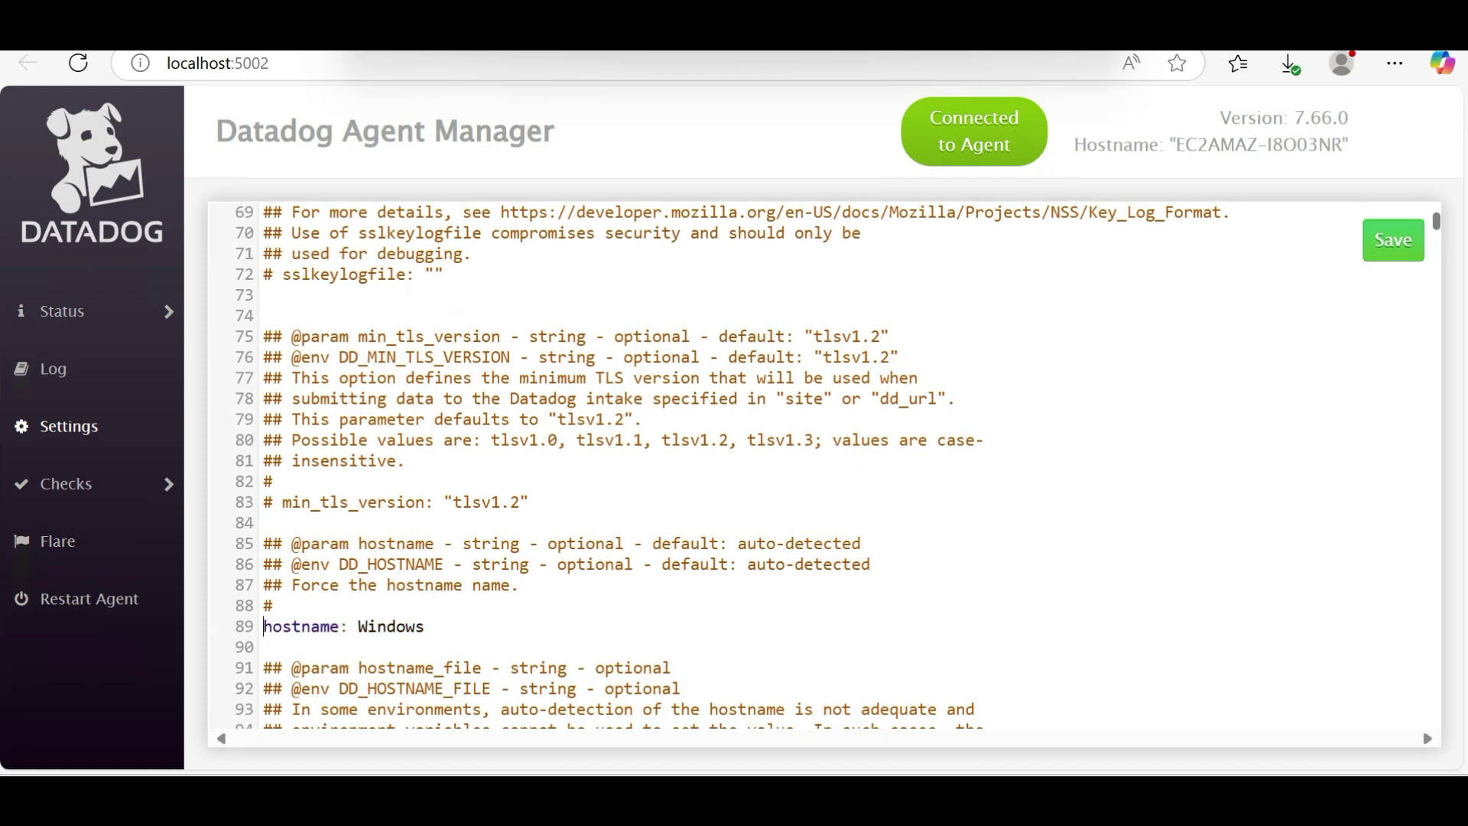
left_click(1393, 253)
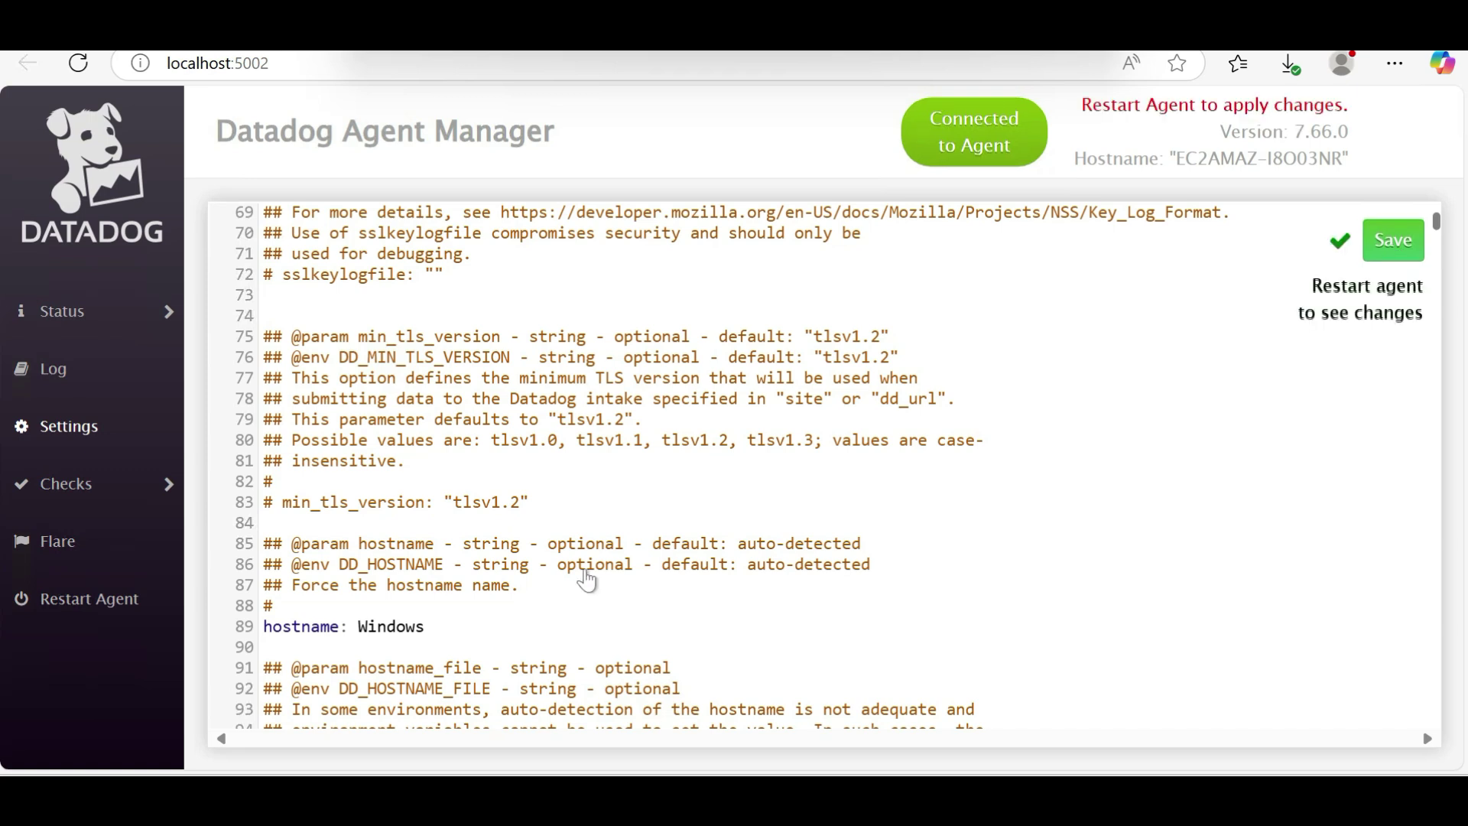
left_click(98, 600)
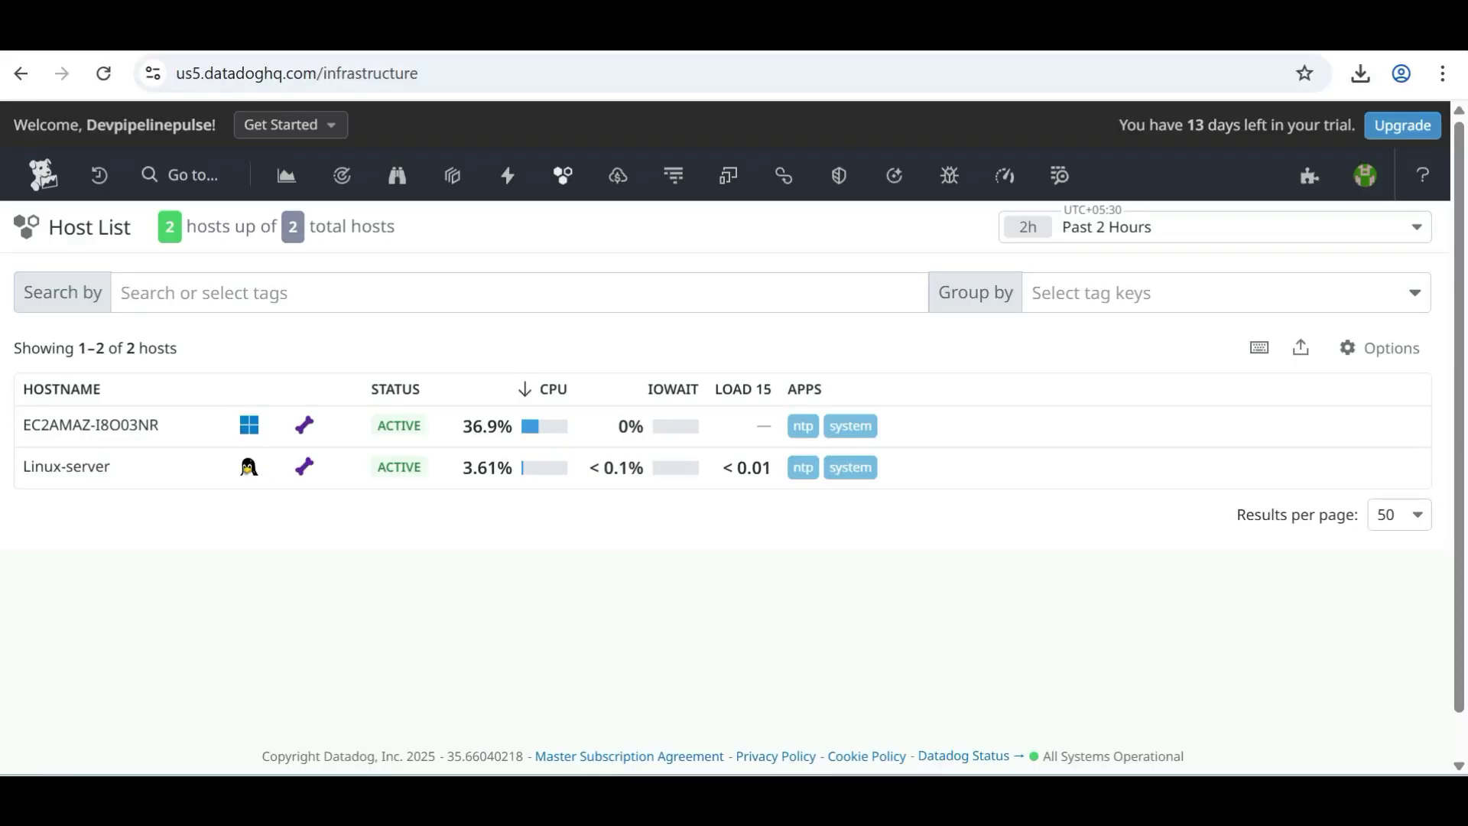
Reload the host list and check the new Windows host's tags (env:prod, team:infra, tier:backend), metric graphs and dashboard.
left_click(104, 77)
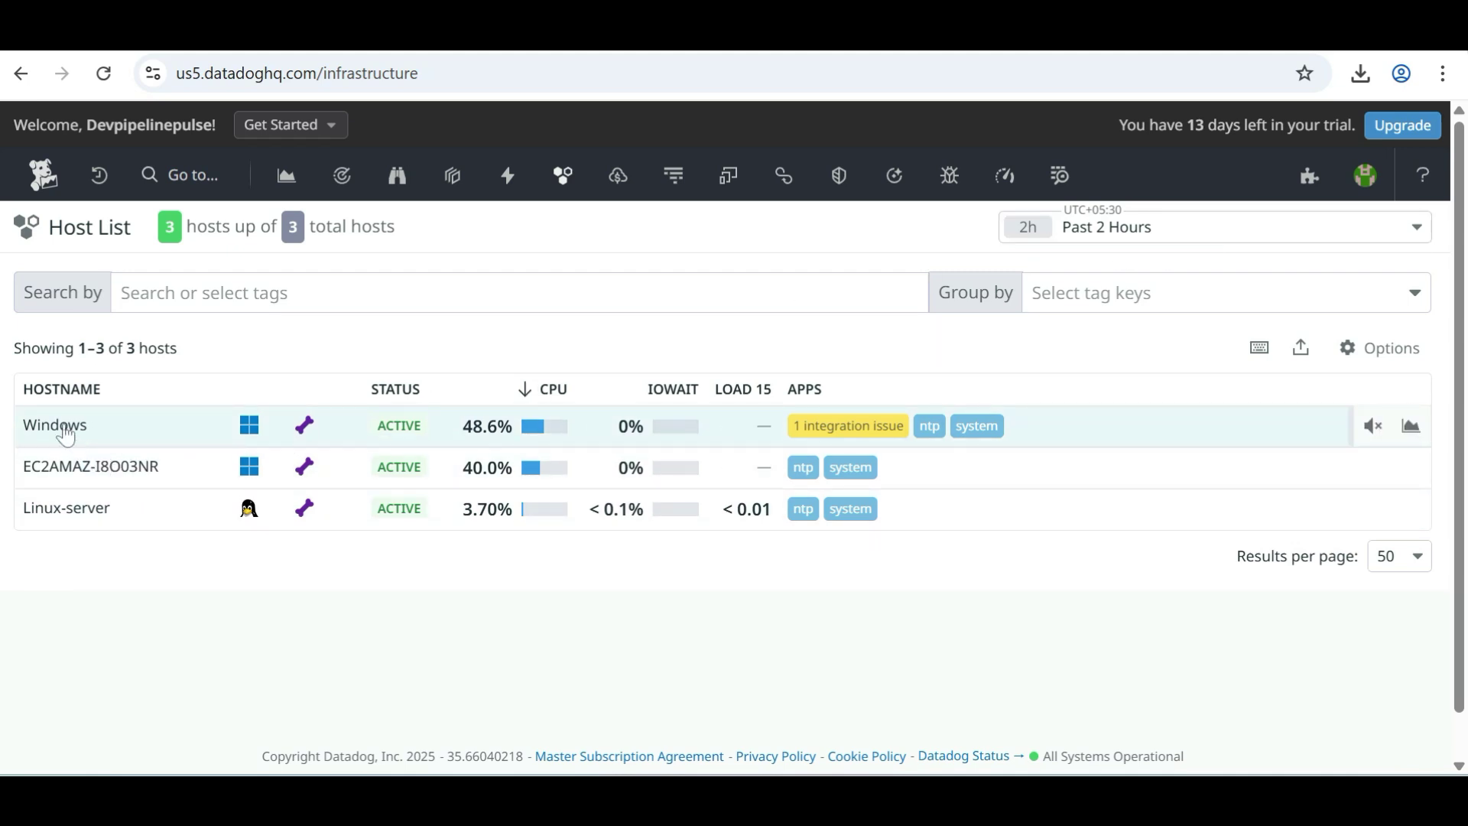
left_click(66, 435)
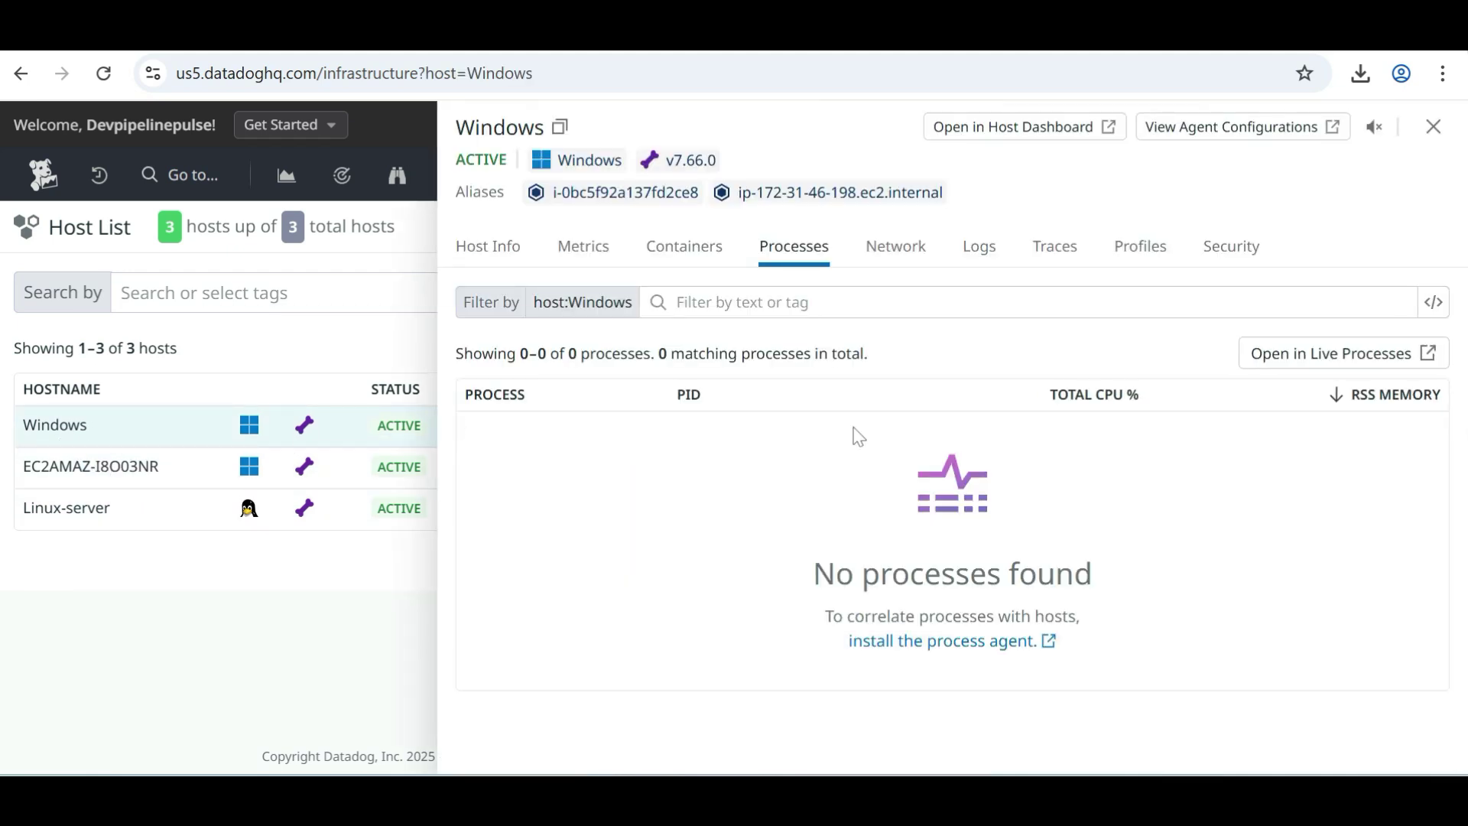
left_click(488, 248)
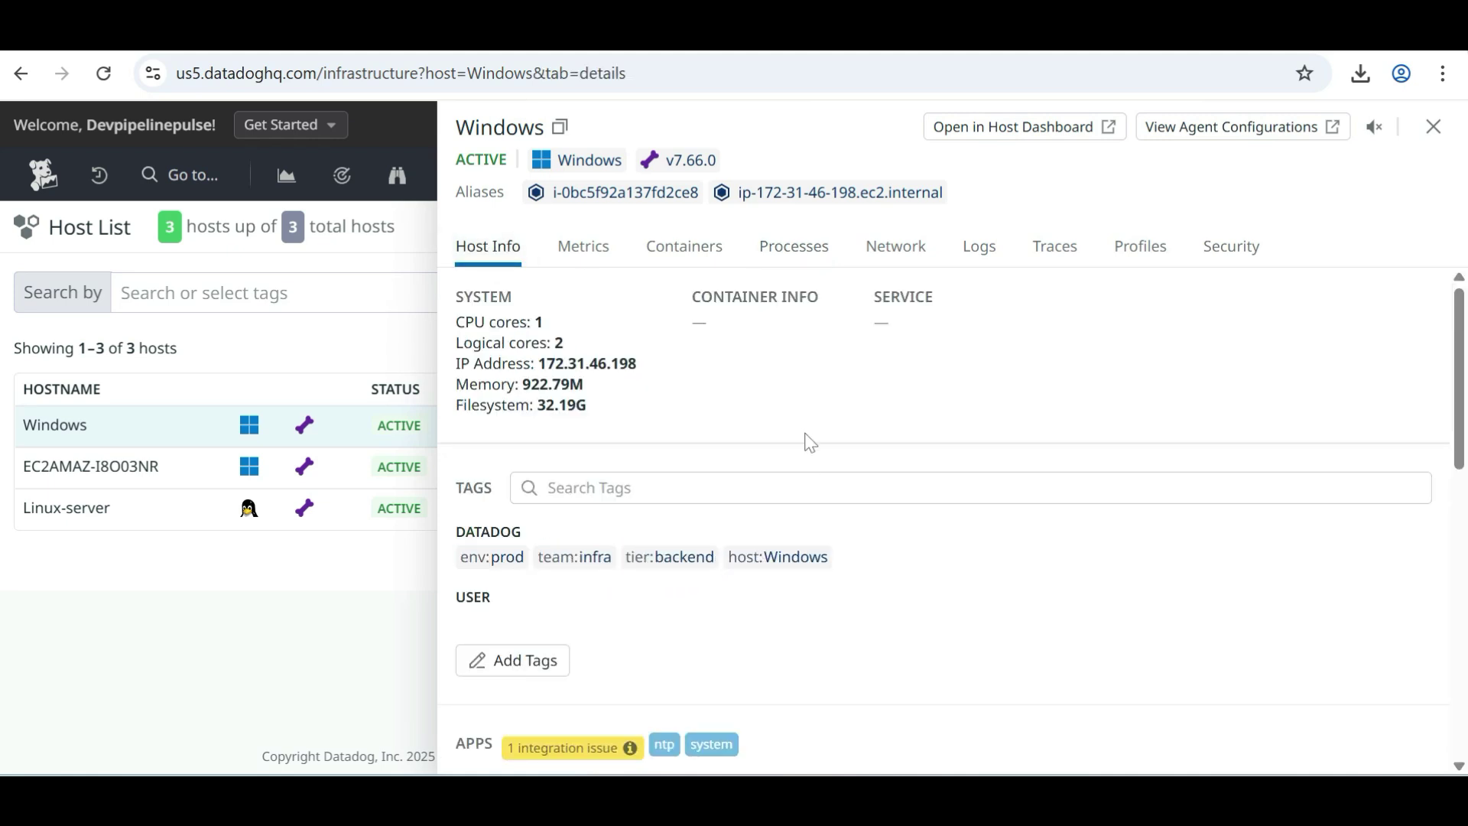
left_click(602, 254)
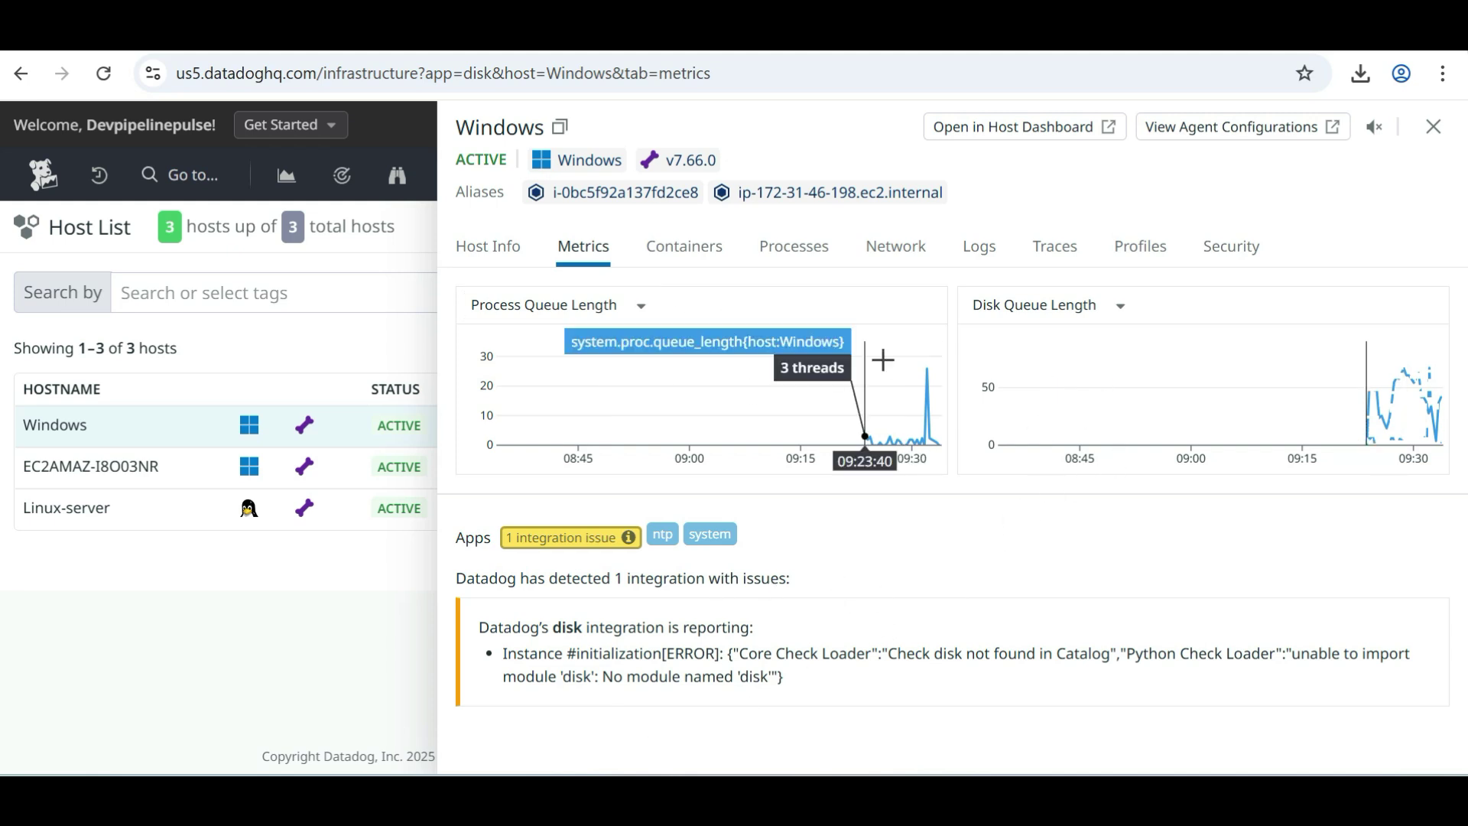
left_click(999, 130)
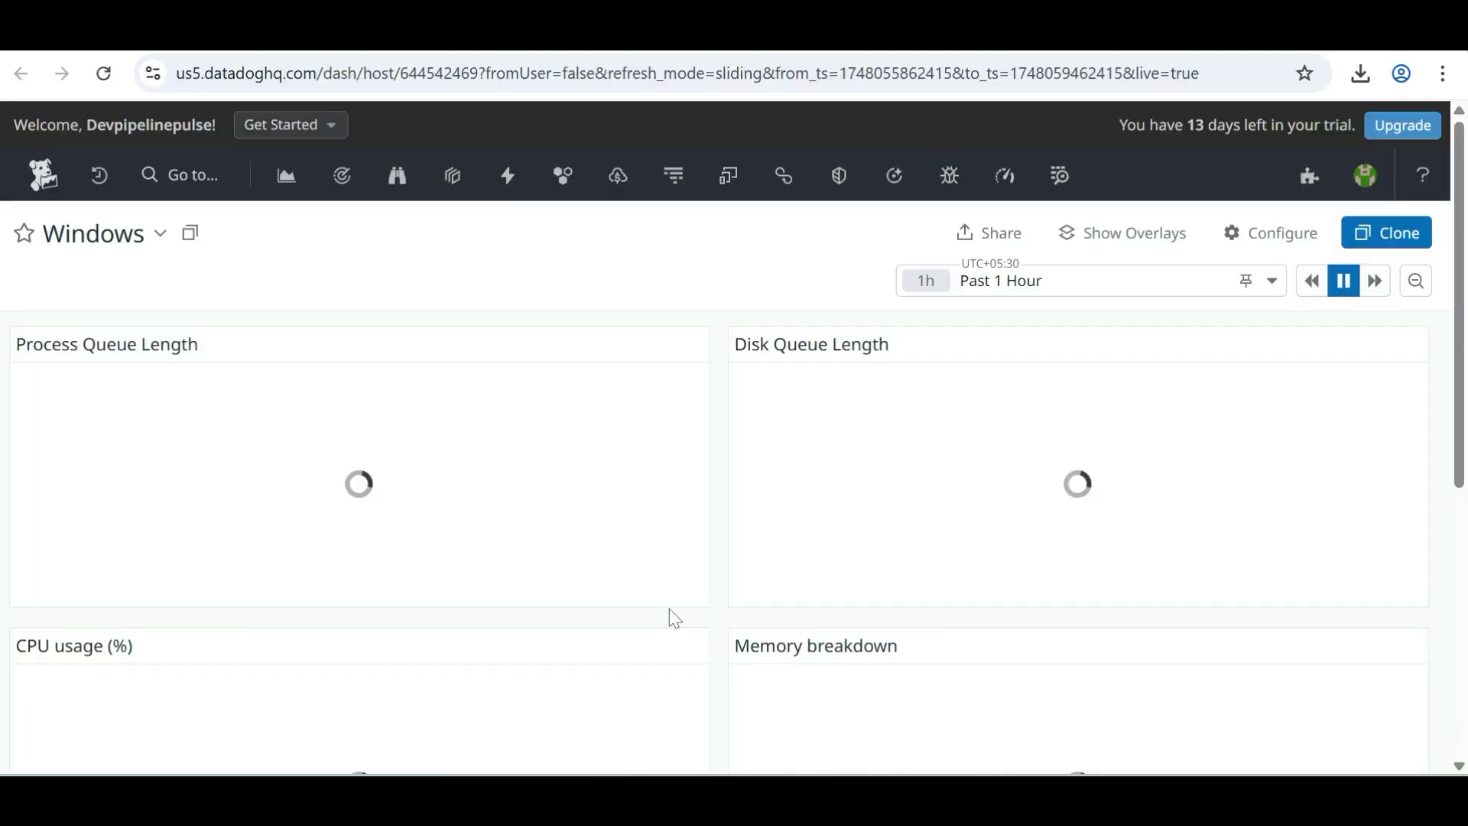
Go back to the Windows host's Processes view, which shows no processes found, then bring up the Remote Desktop session.
scroll(669, 610, "down", 3)
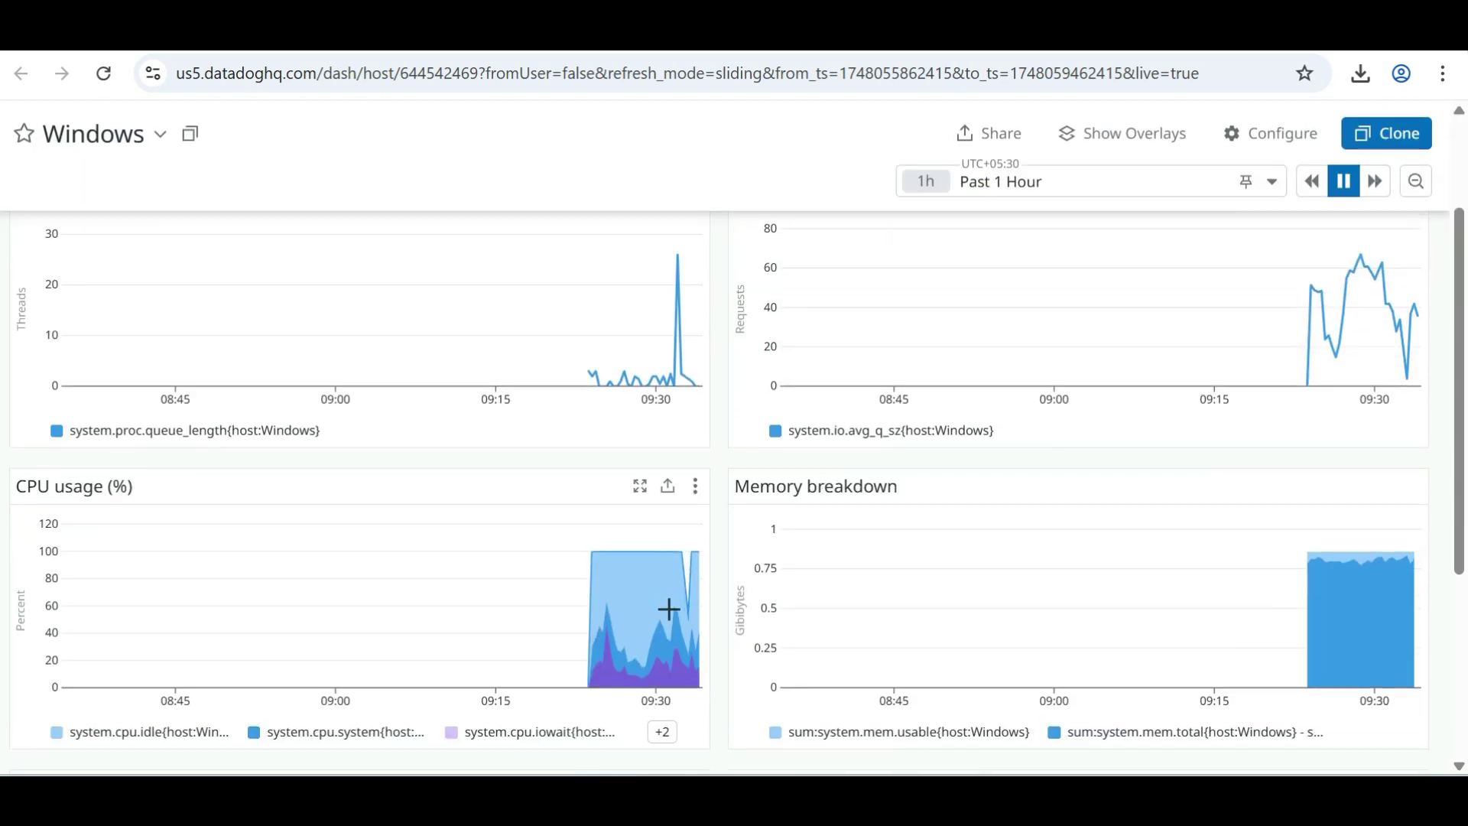
scroll(669, 610, "down", 2)
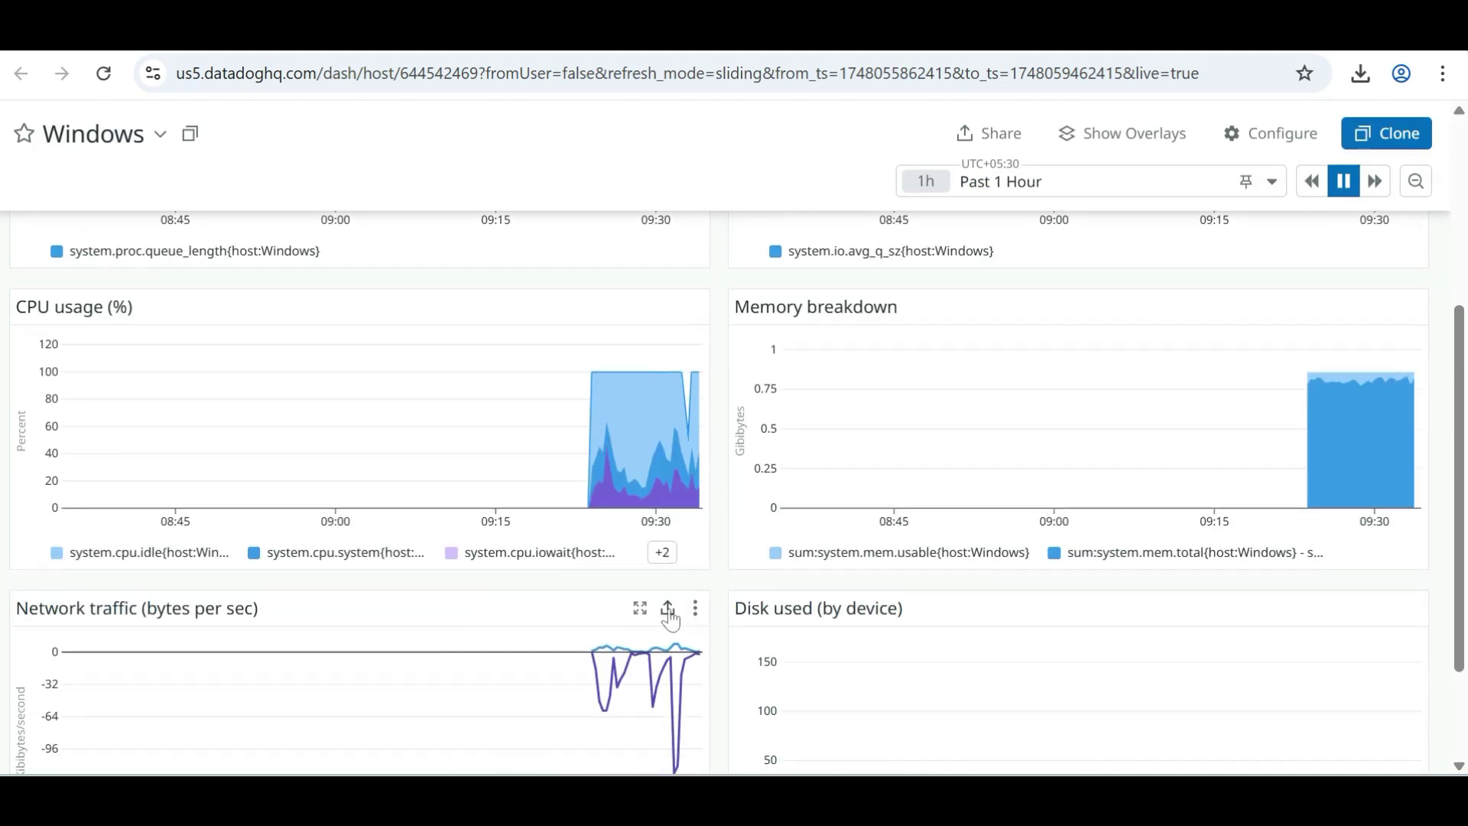
scroll(669, 612, "up", 5)
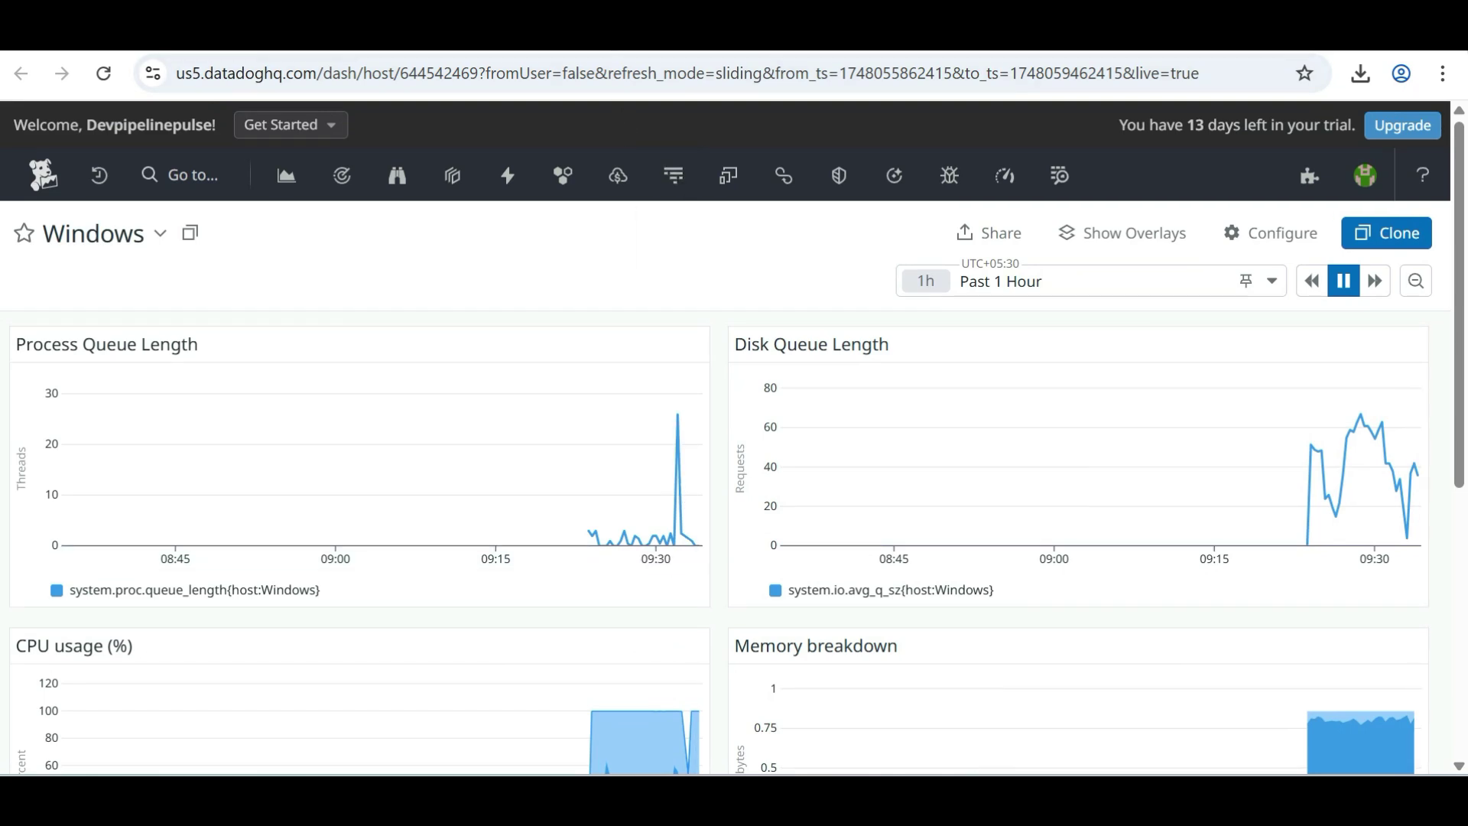
key("ctrl+w")
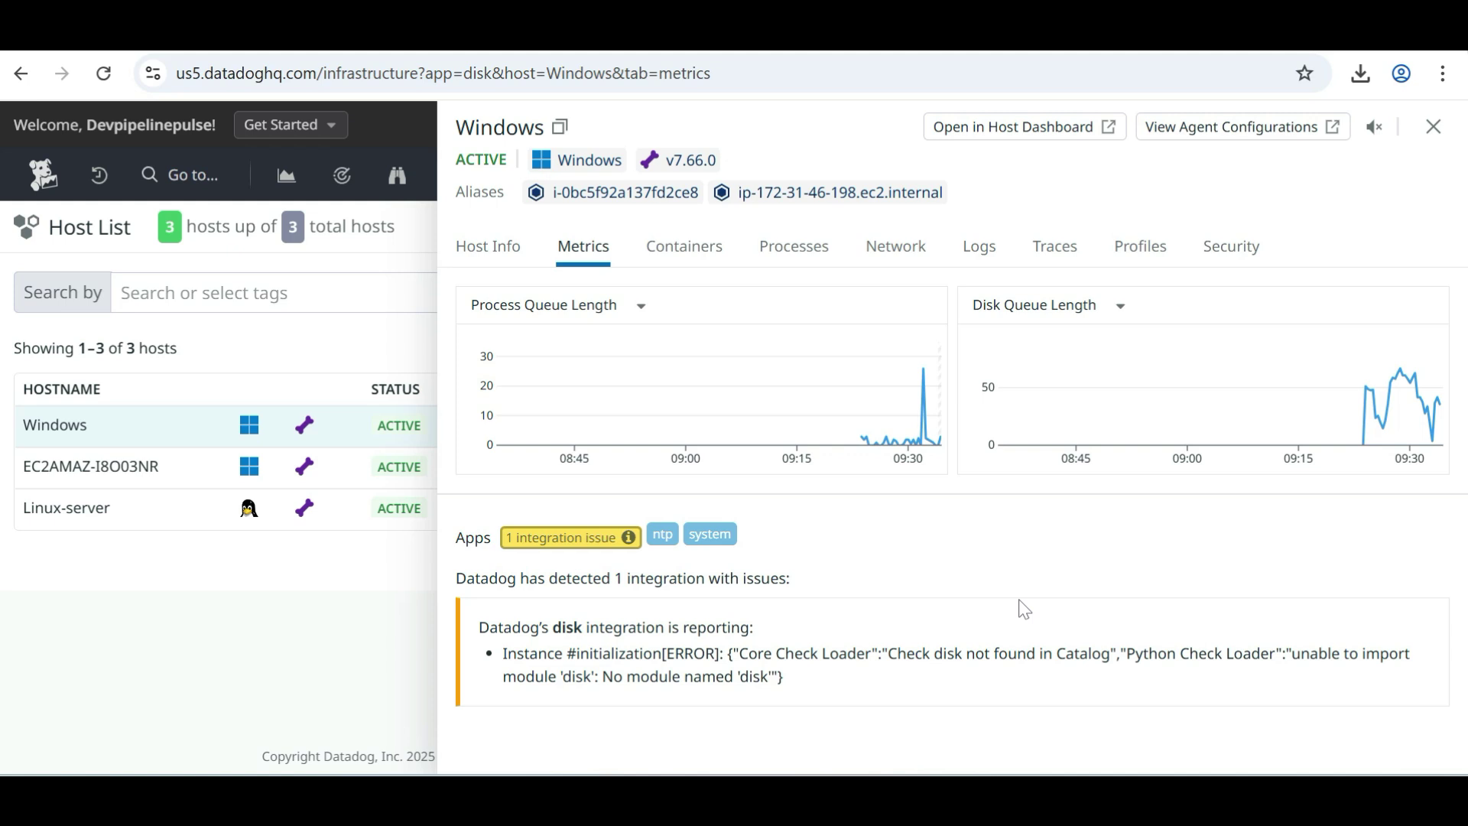
left_click(795, 257)
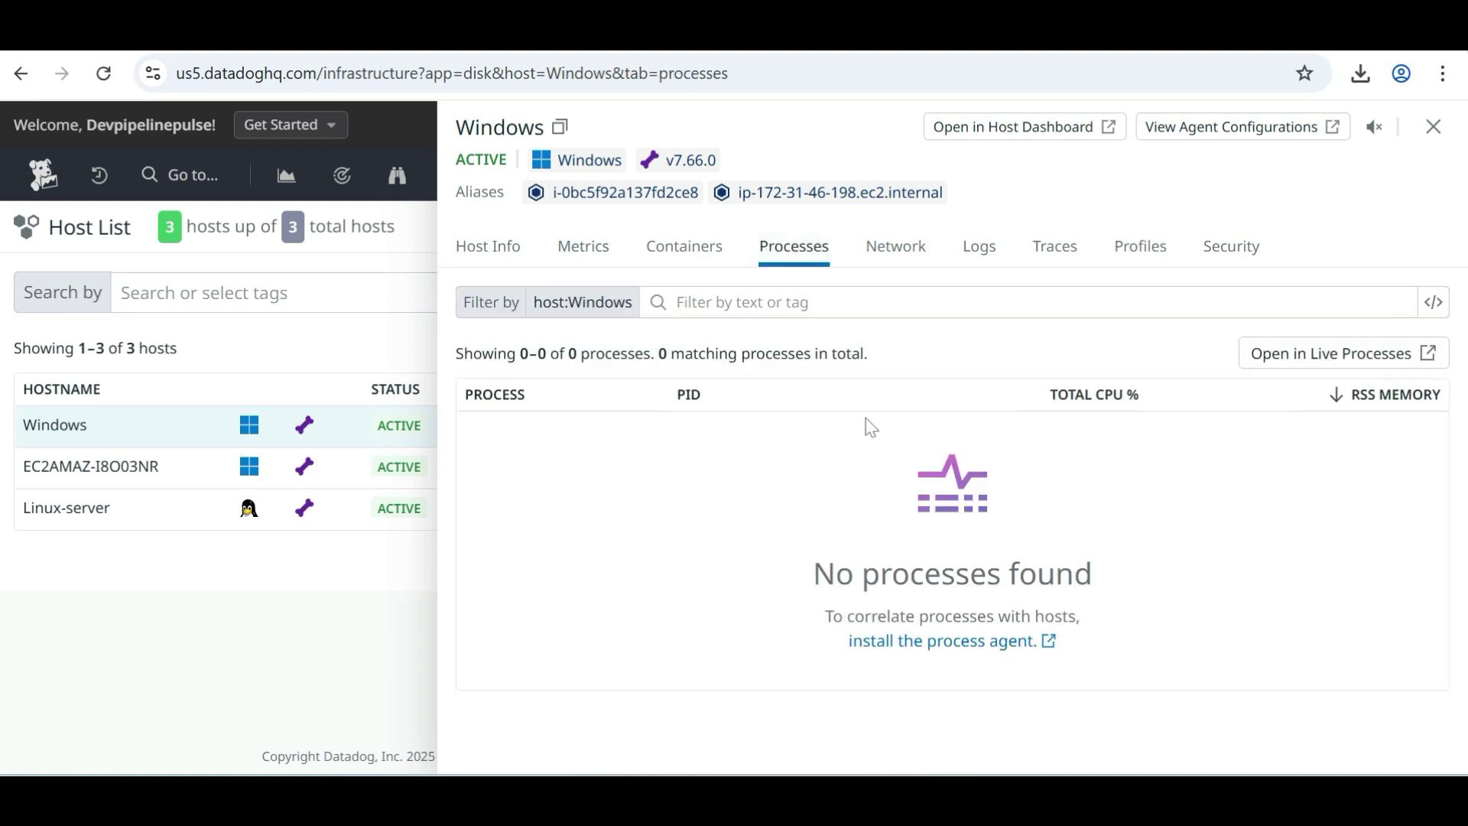
mouse_move(1064, 799)
left_click(1064, 711)
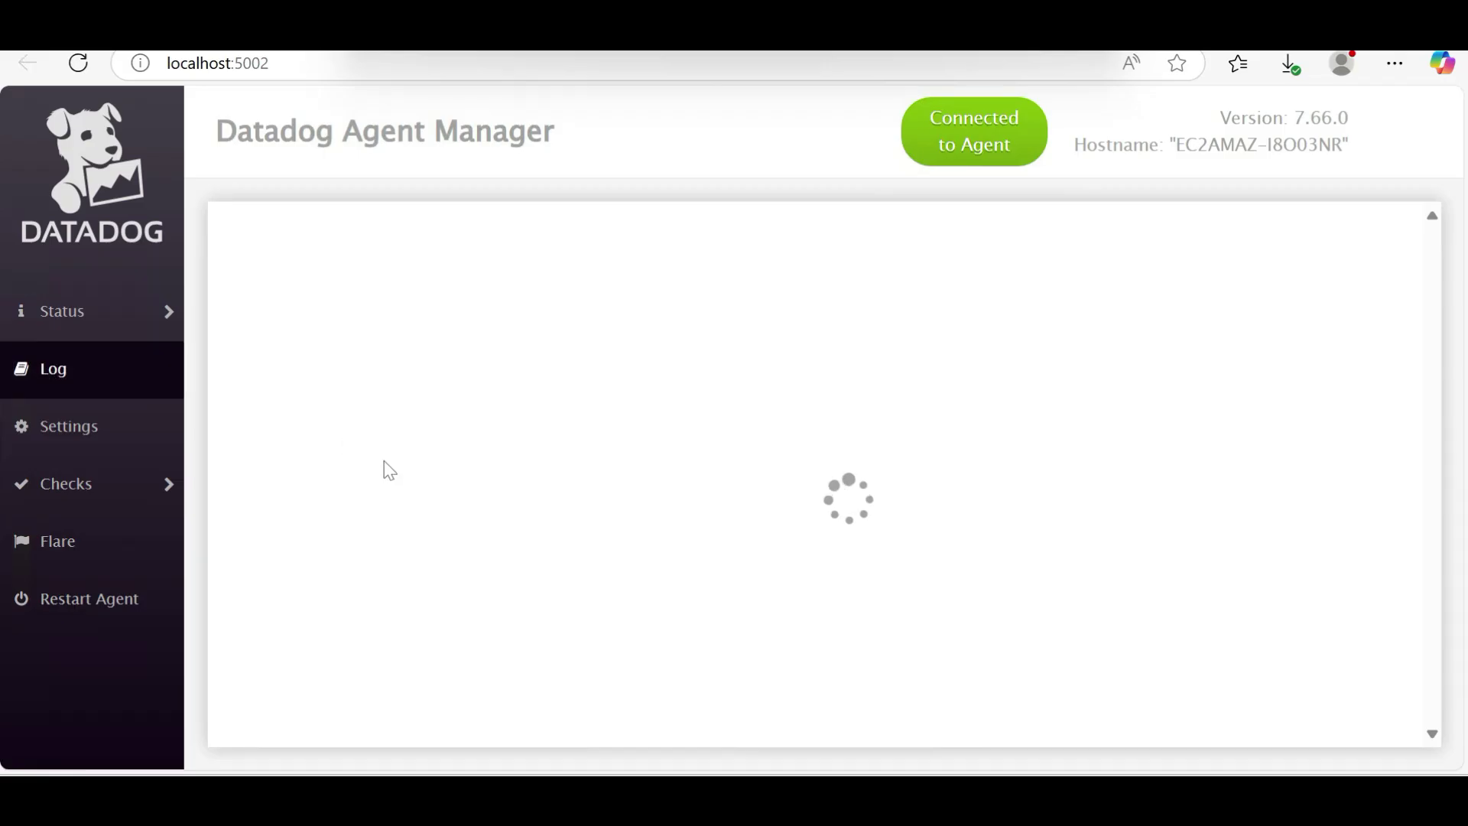
Open the agent's Settings config editor and scroll to the Process Collection Configuration section.
left_click(87, 434)
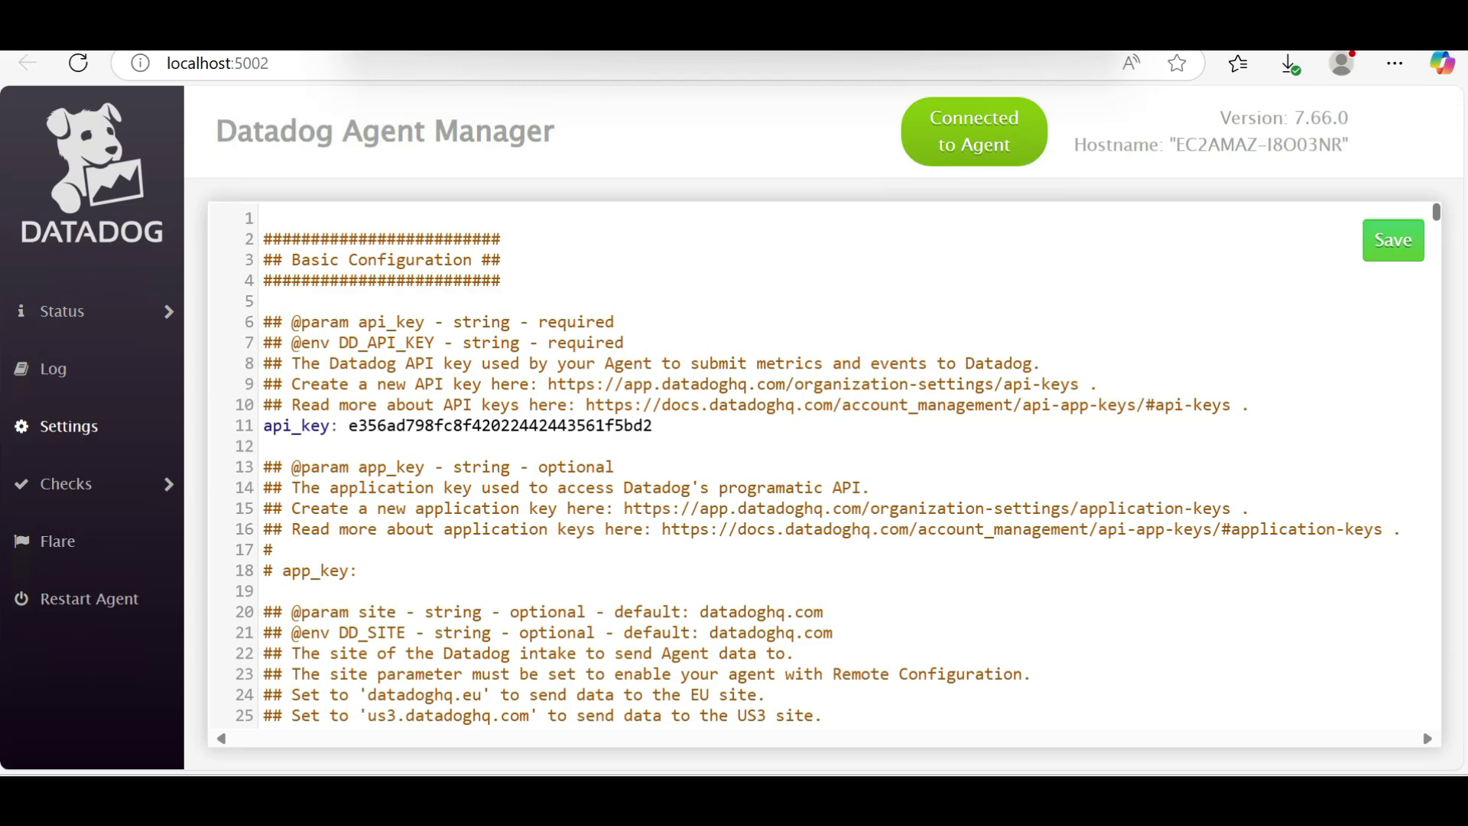
scroll(825, 470, "down", 20)
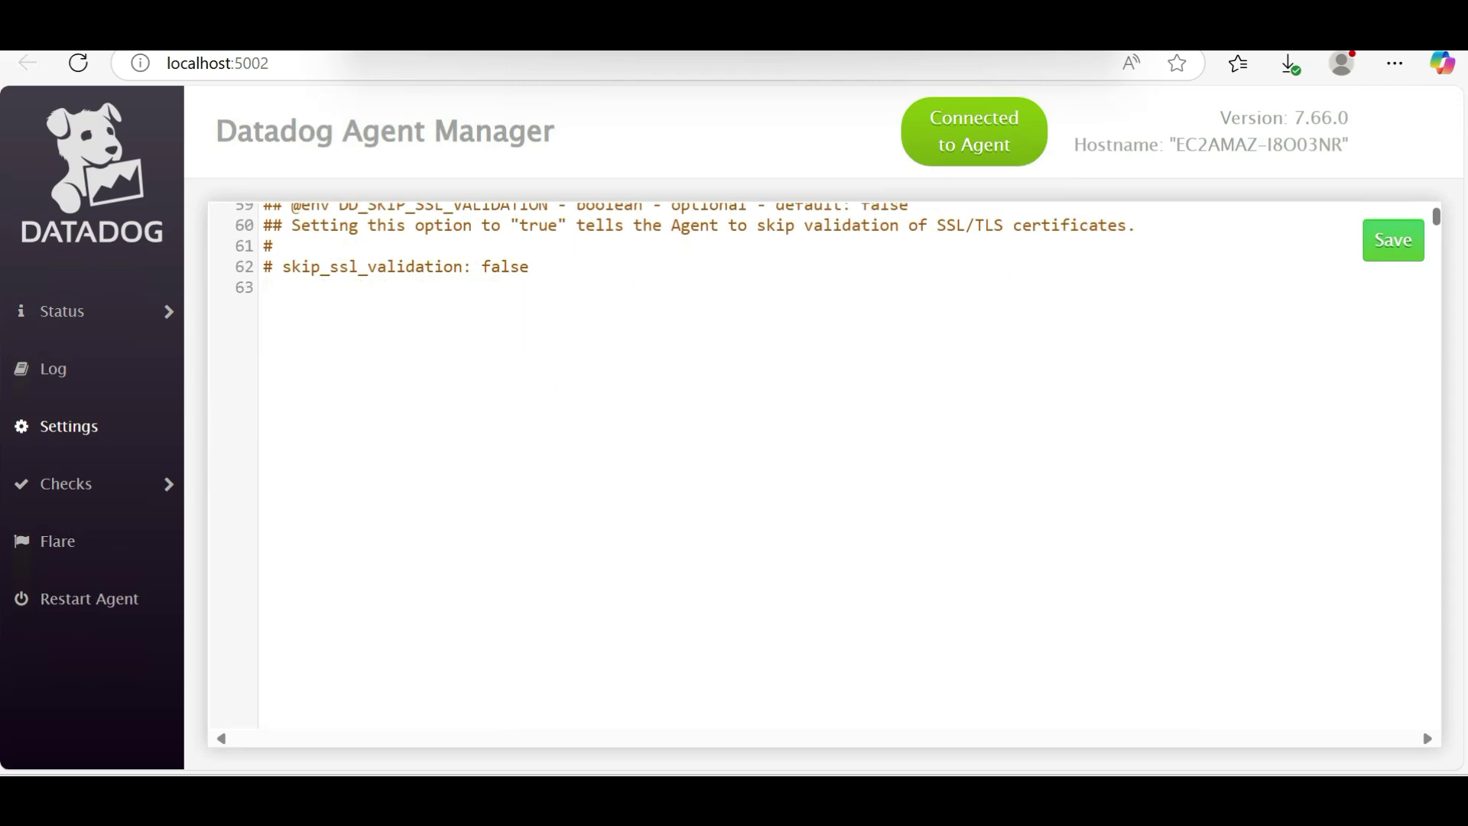
scroll(824, 471, "down", 15)
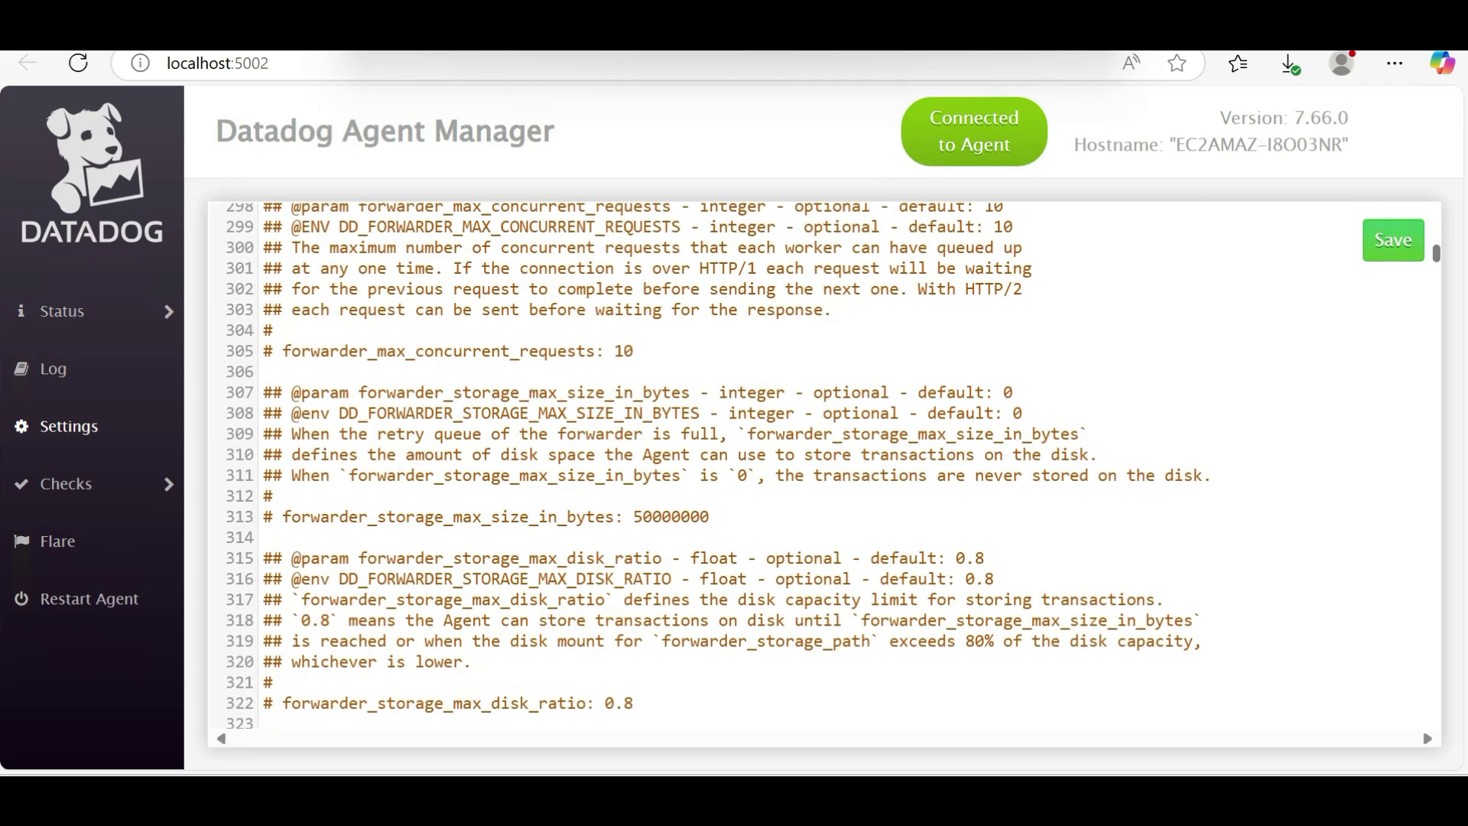
scroll(824, 471, "down", 20)
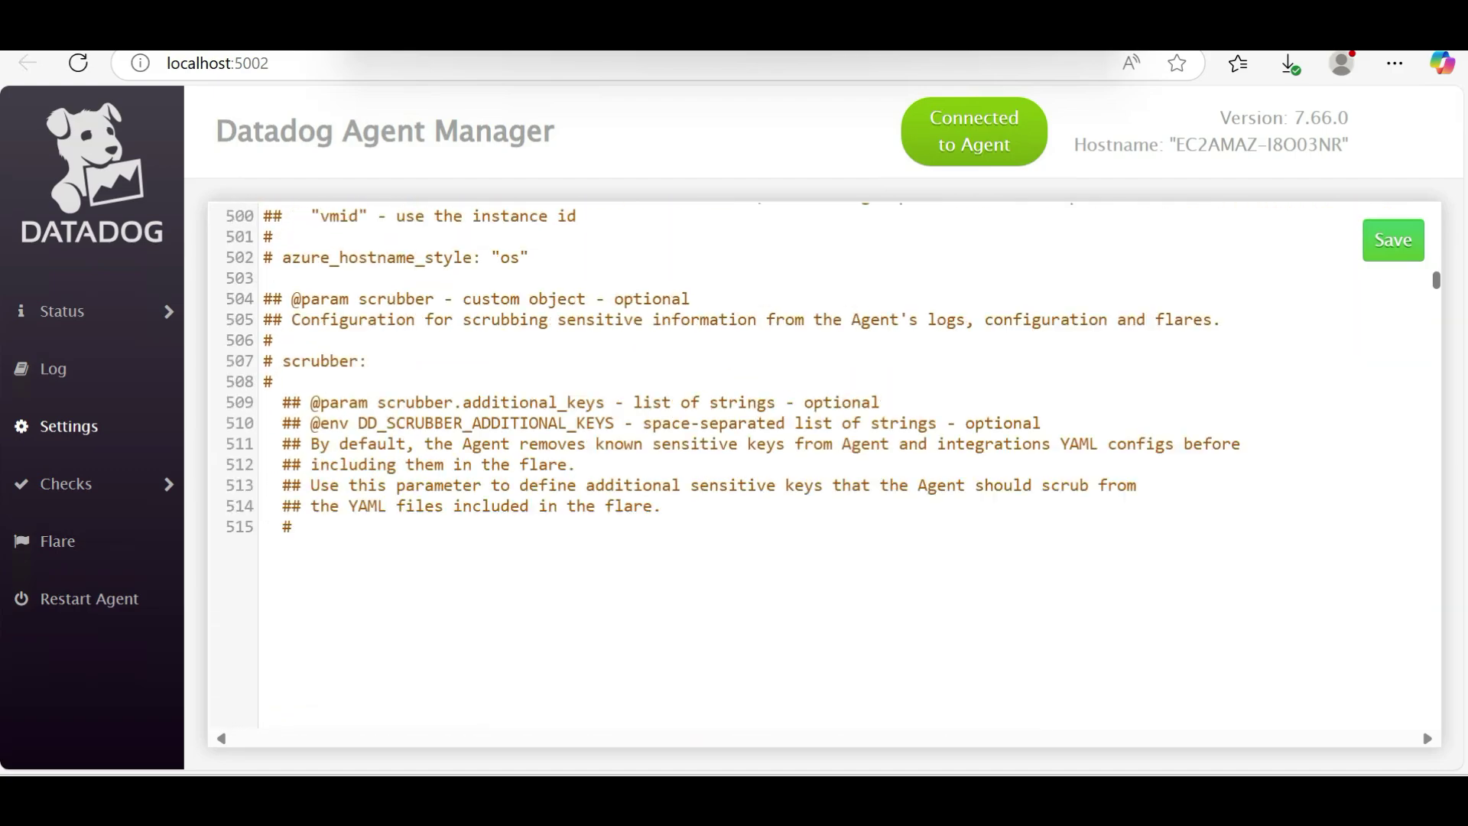
scroll(824, 470, "down", 15)
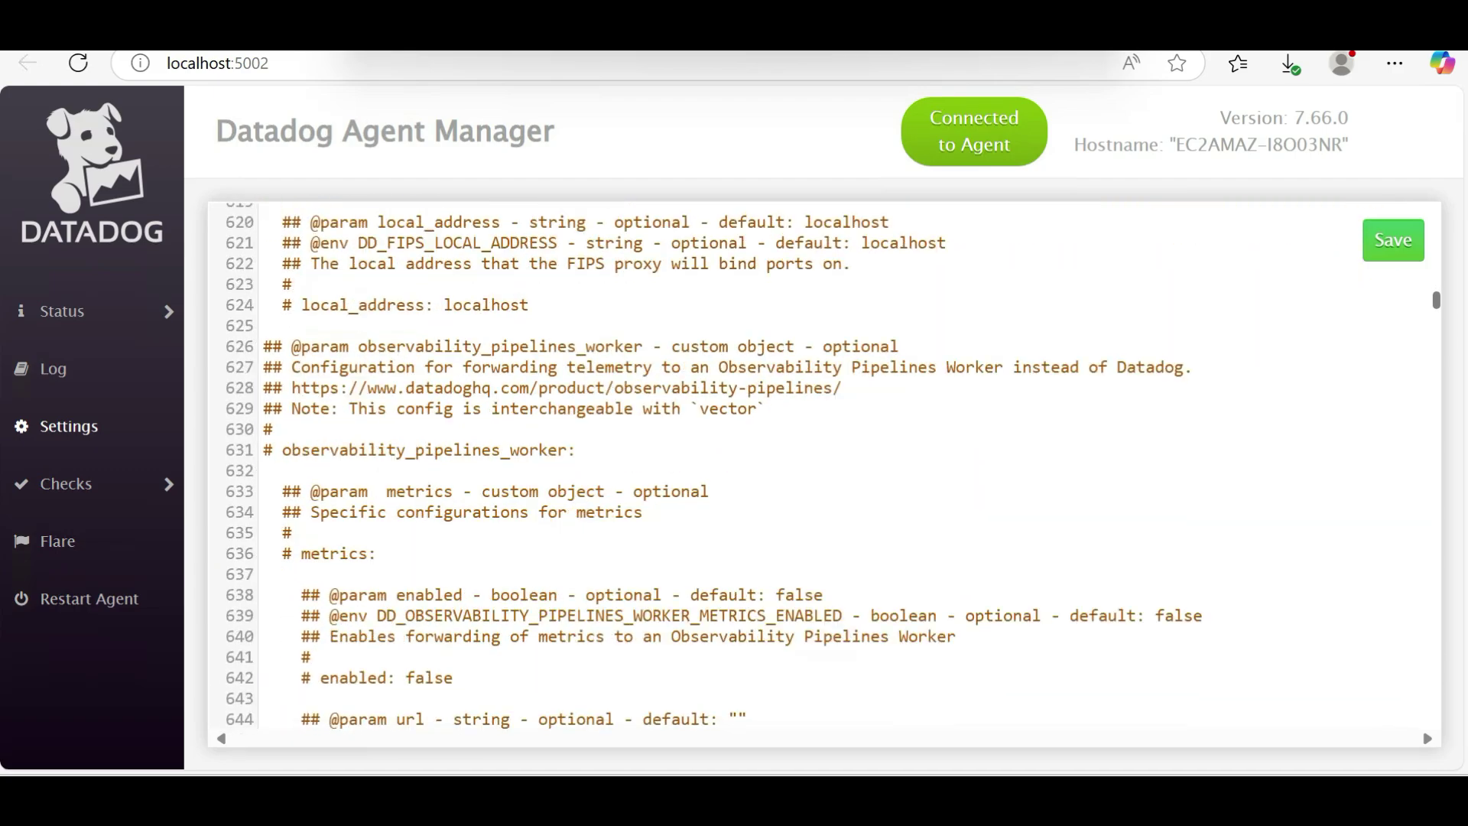
scroll(824, 470, "down", 5)
scroll(824, 471, "up", 2)
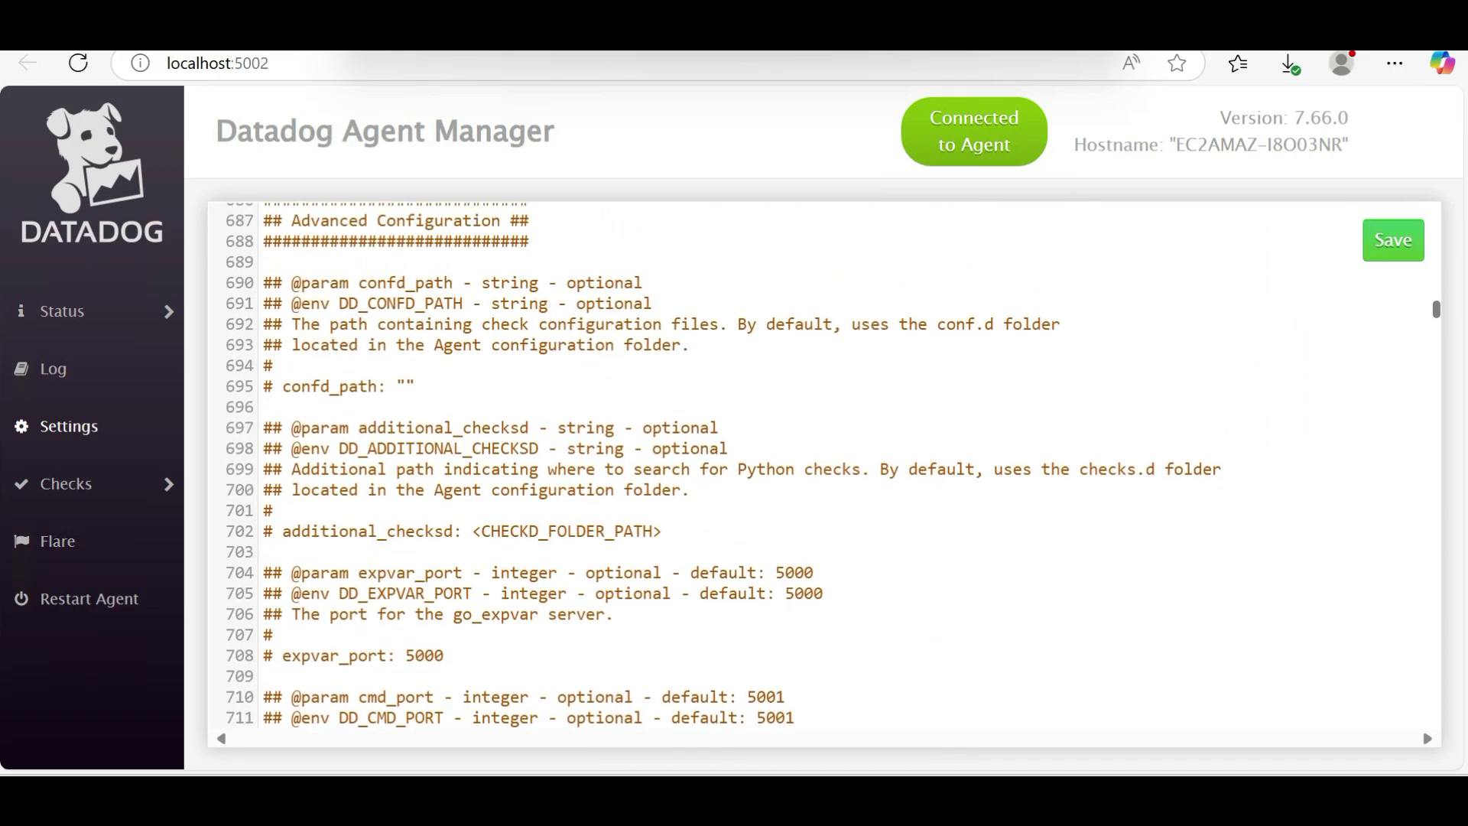
scroll(824, 470, "up", 1)
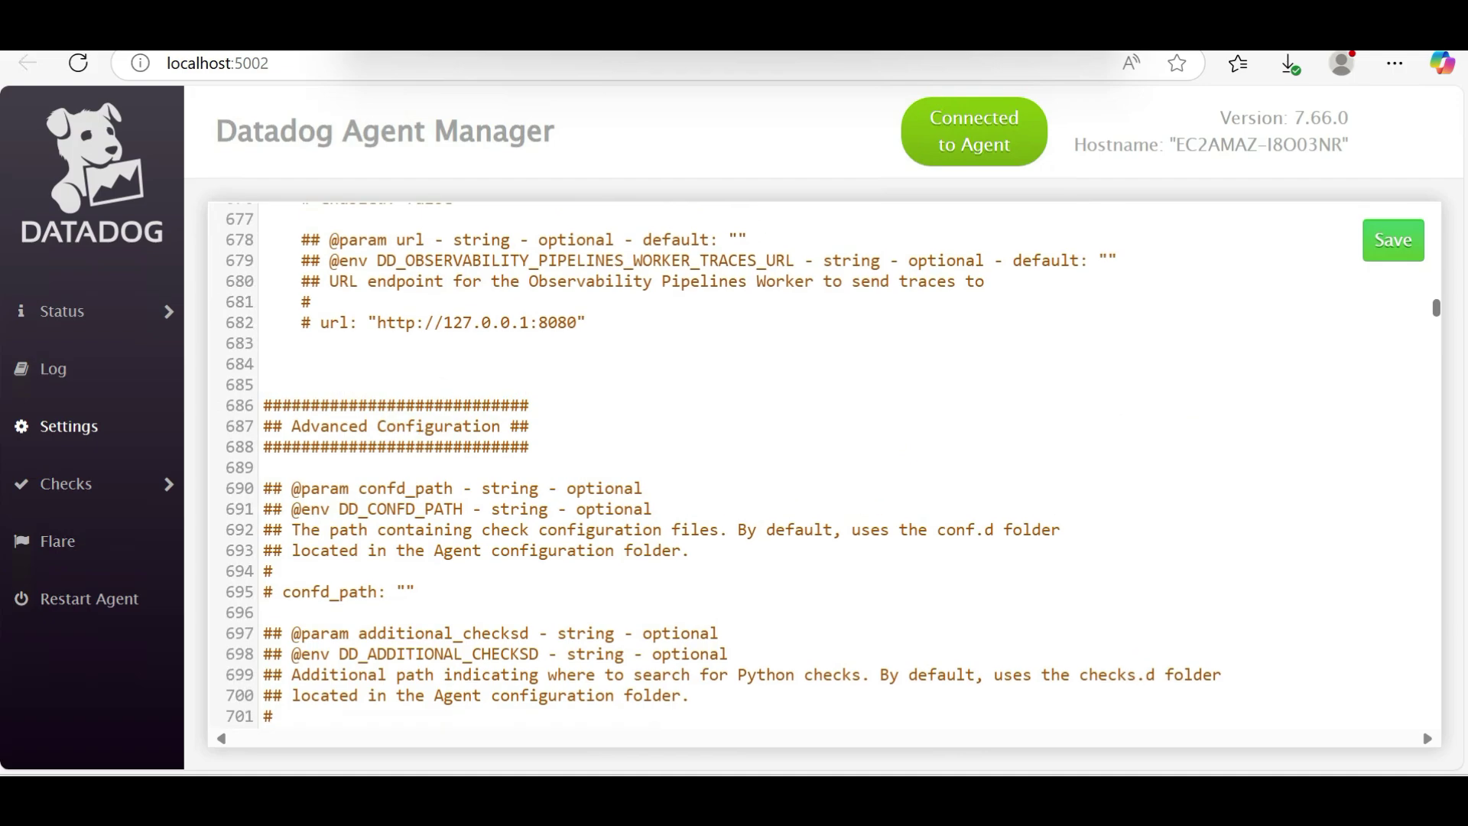
scroll(824, 470, "down", 20)
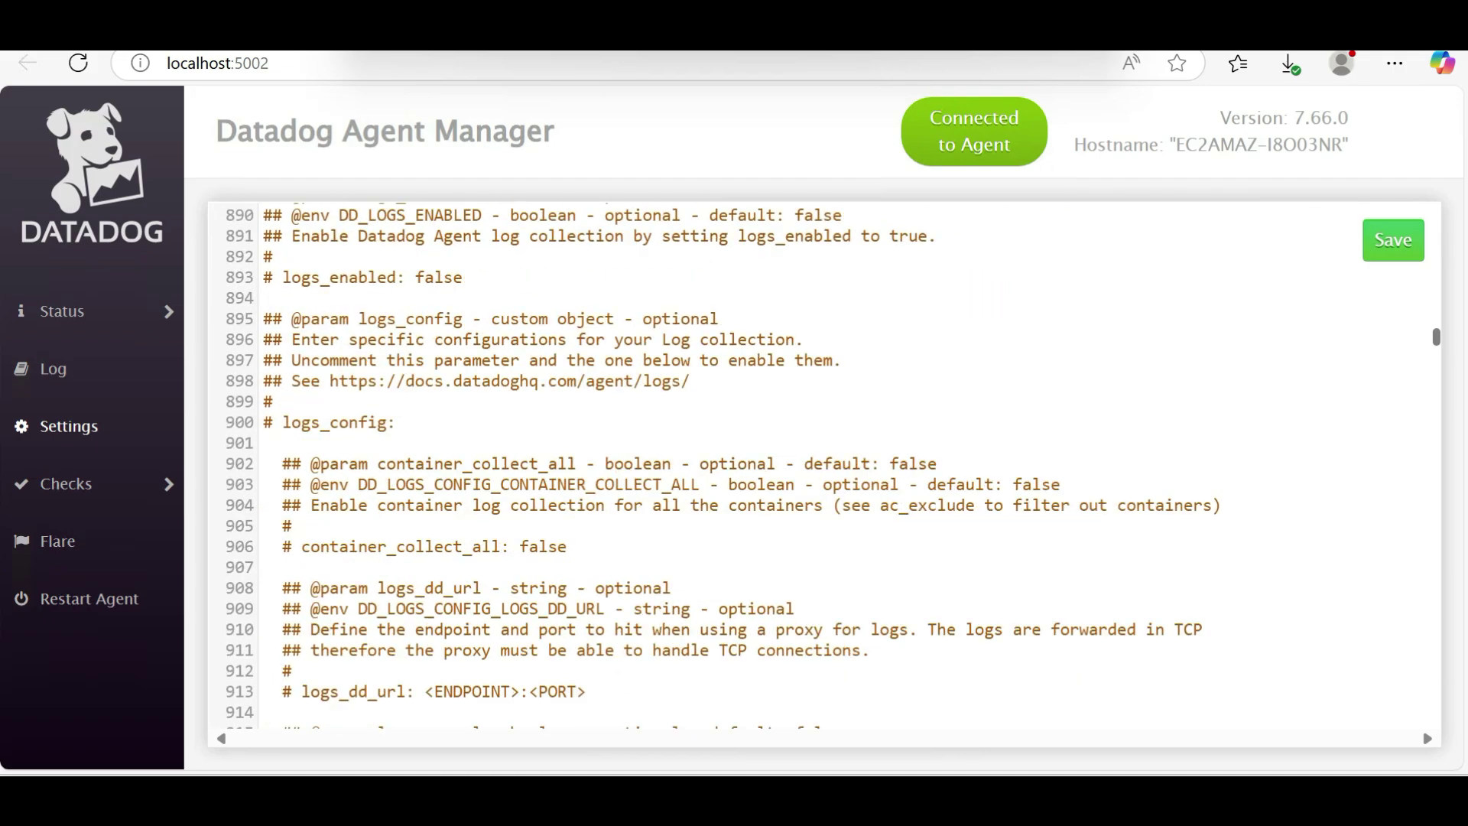
scroll(824, 470, "down", 16)
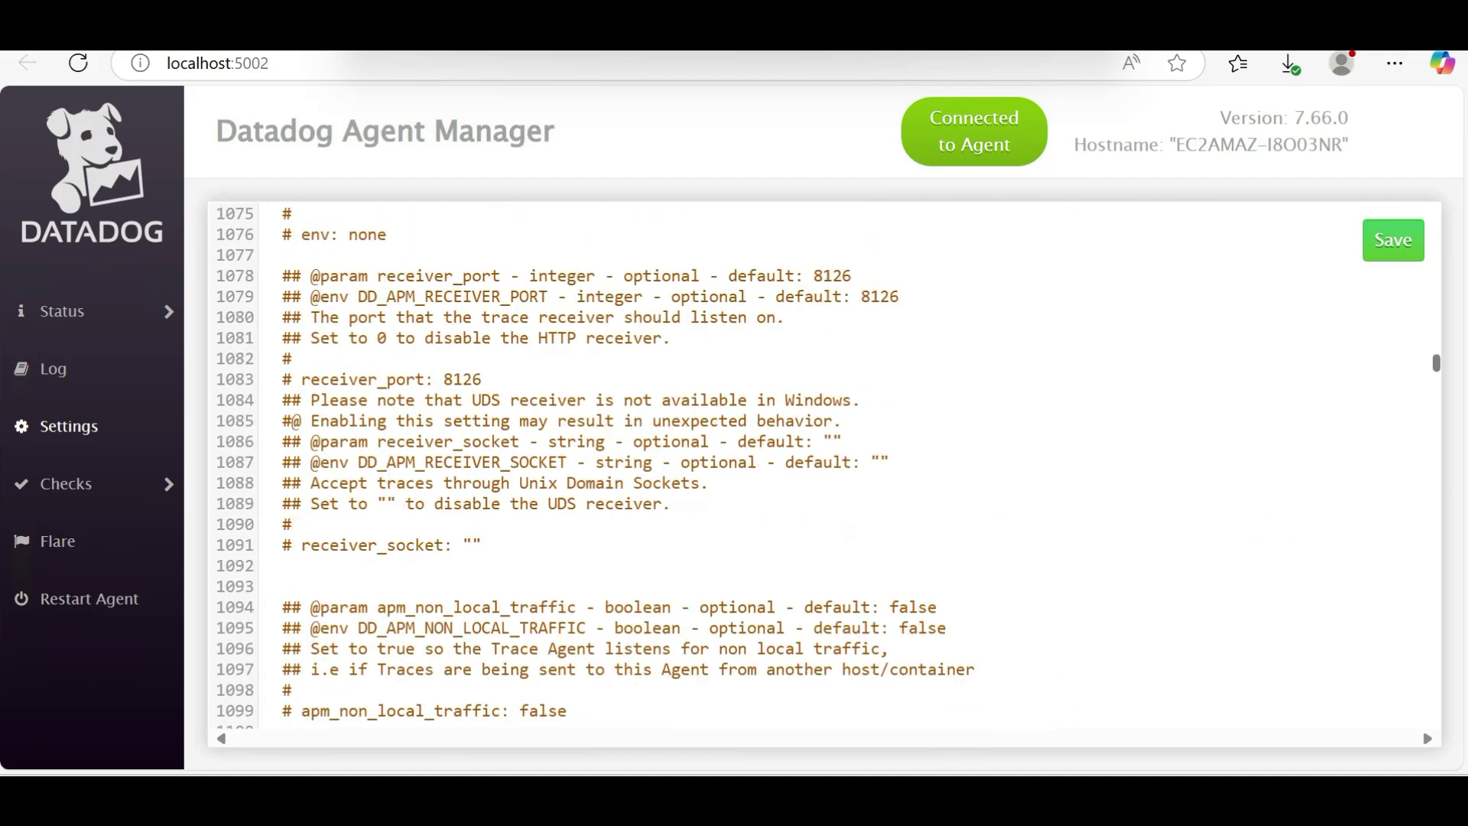
scroll(824, 464, "up", 4)
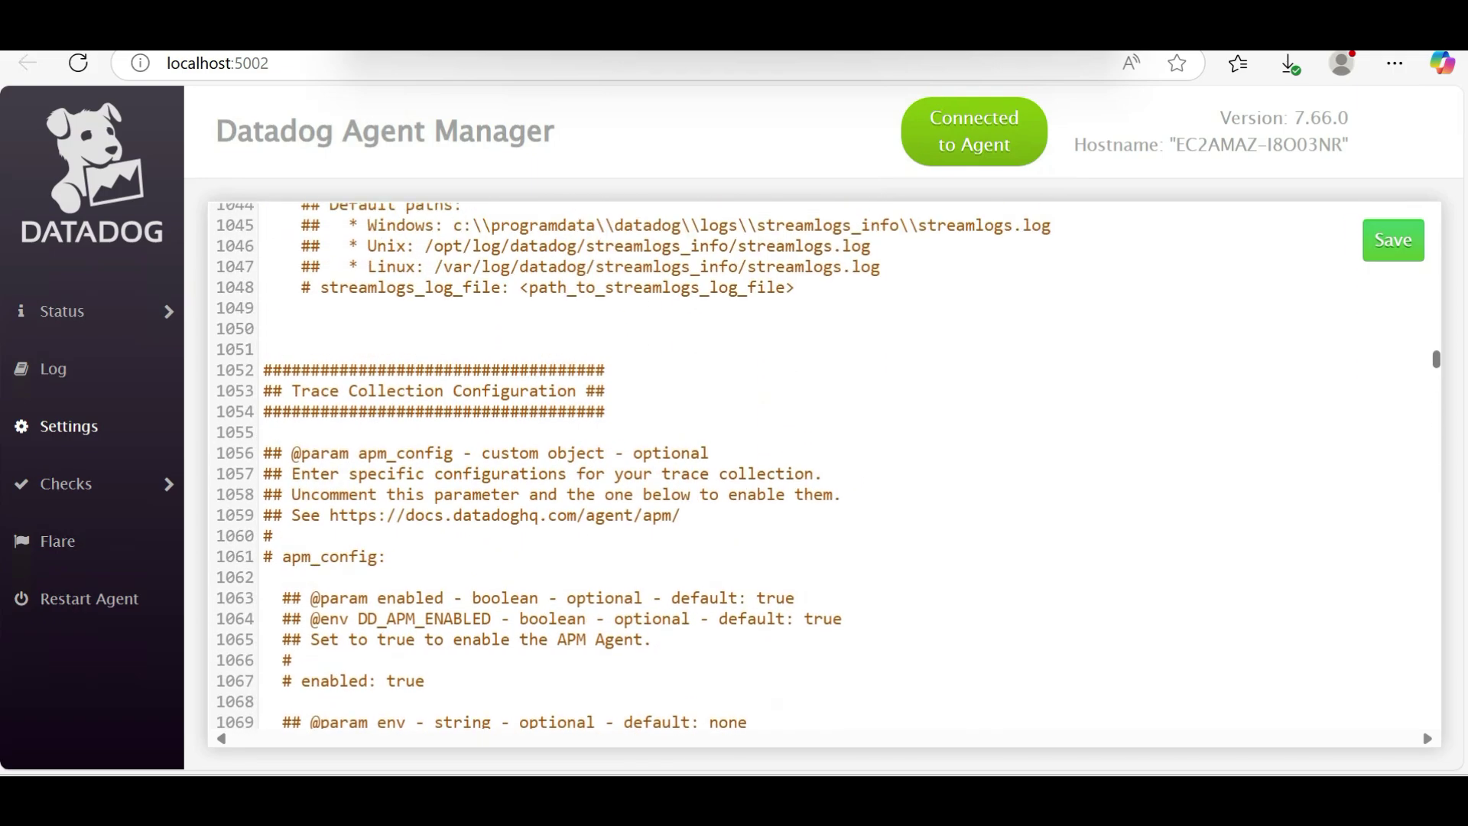
scroll(824, 464, "down", 20)
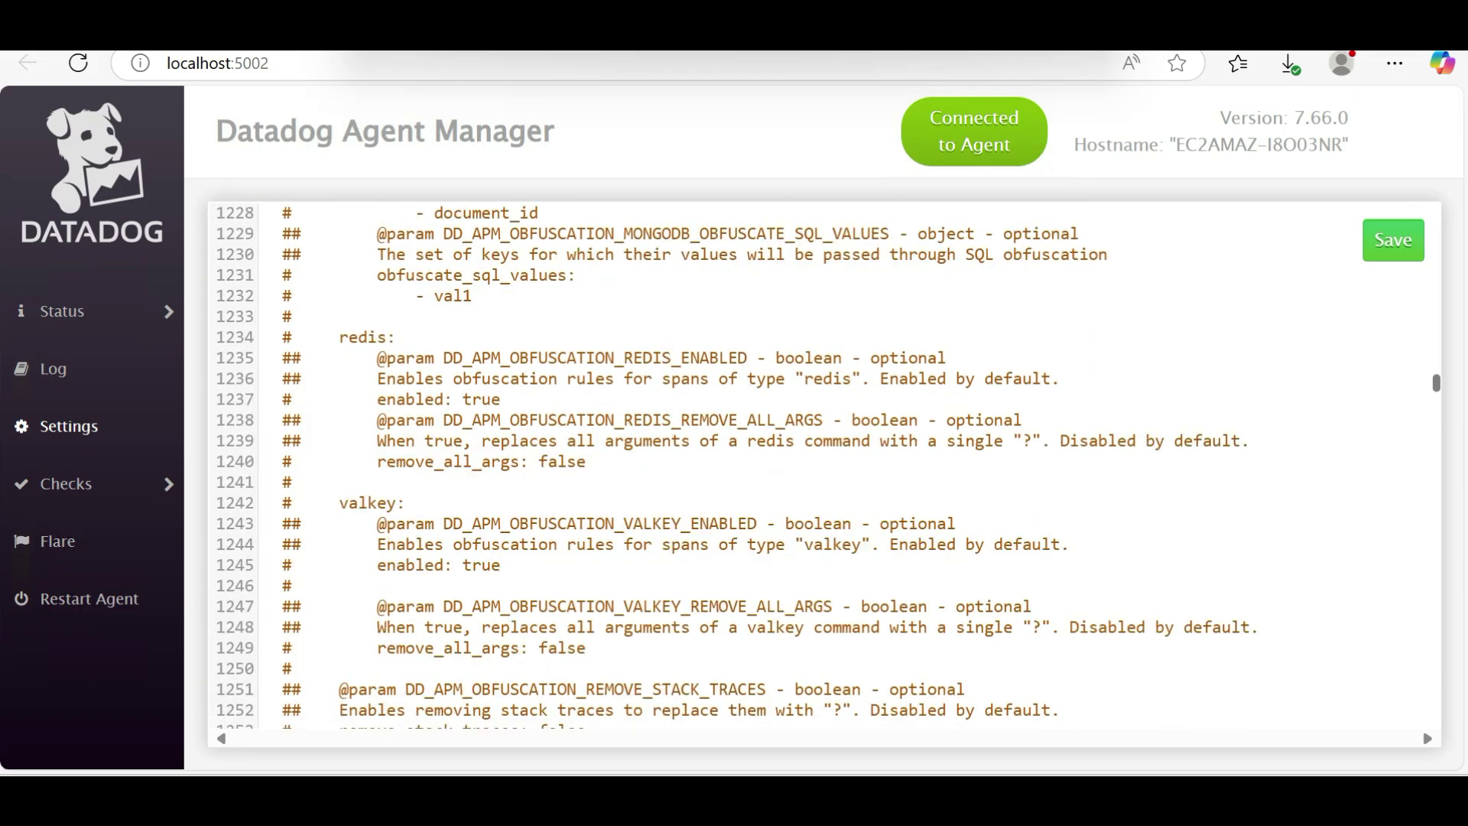
scroll(825, 464, "down", 20)
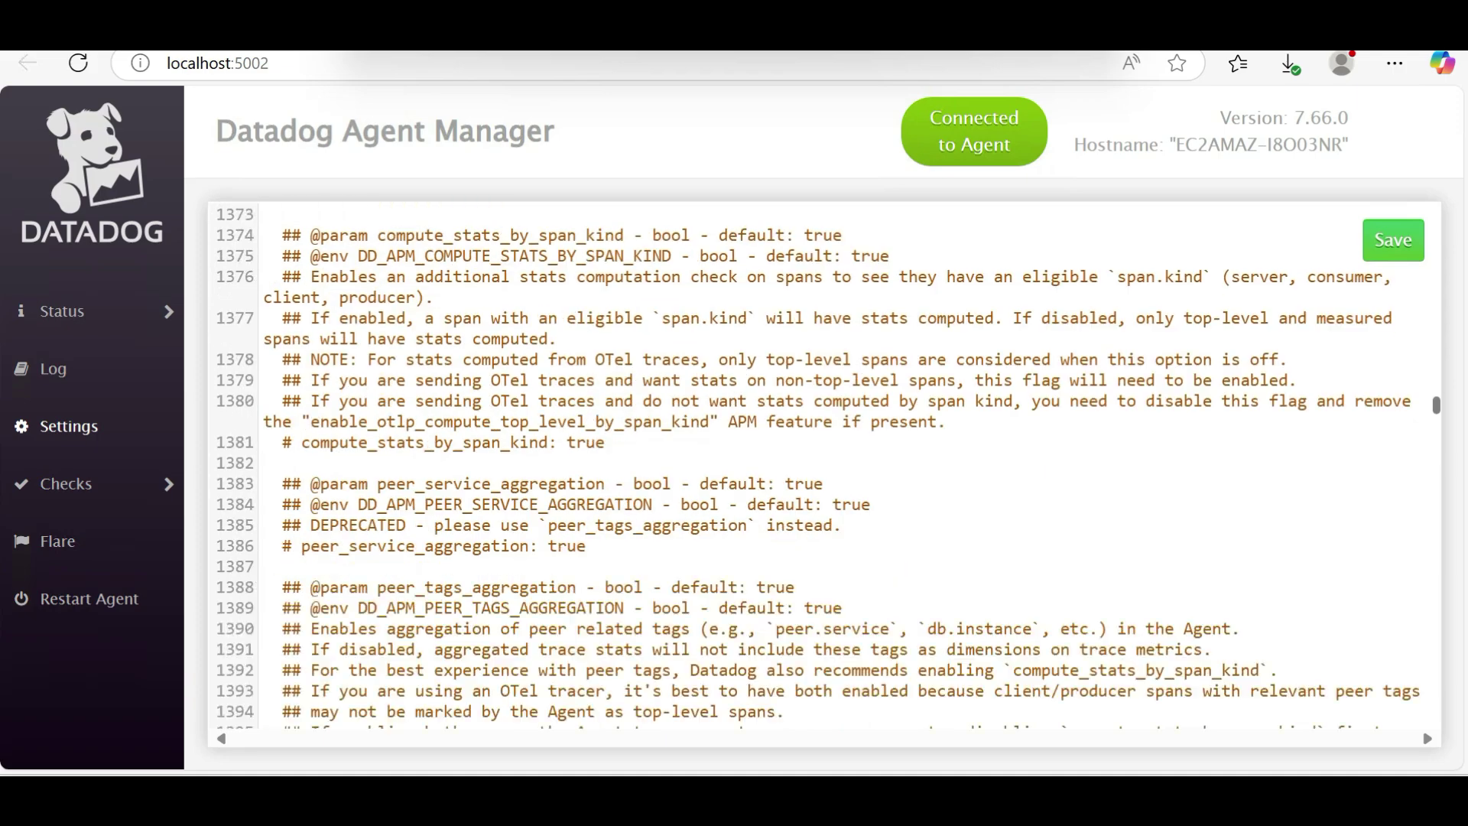
scroll(824, 465, "down", 14)
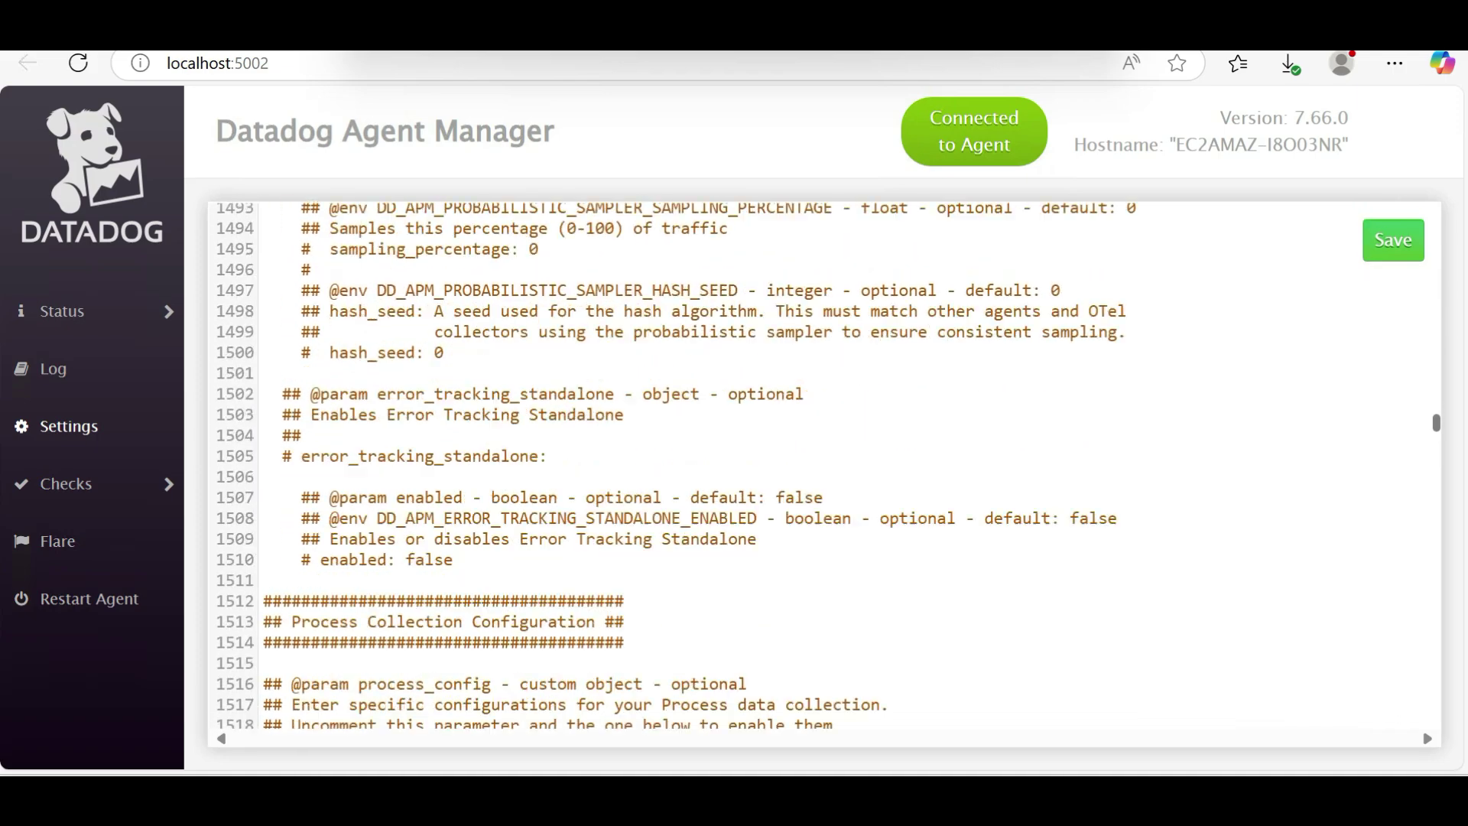
scroll(824, 464, "up", 2)
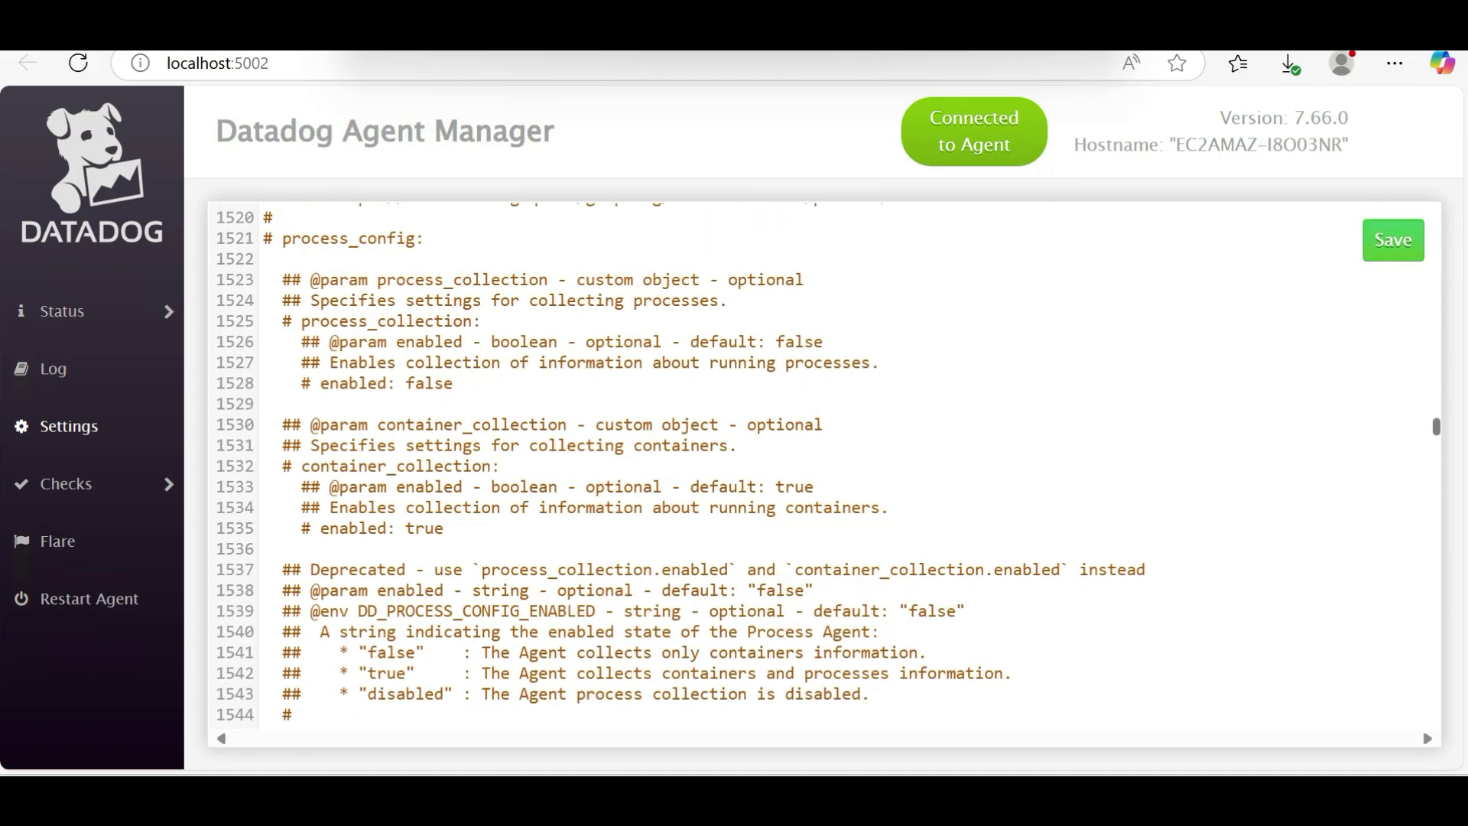
scroll(824, 464, "up", 3)
scroll(824, 464, "down", 5)
scroll(825, 464, "up", 3)
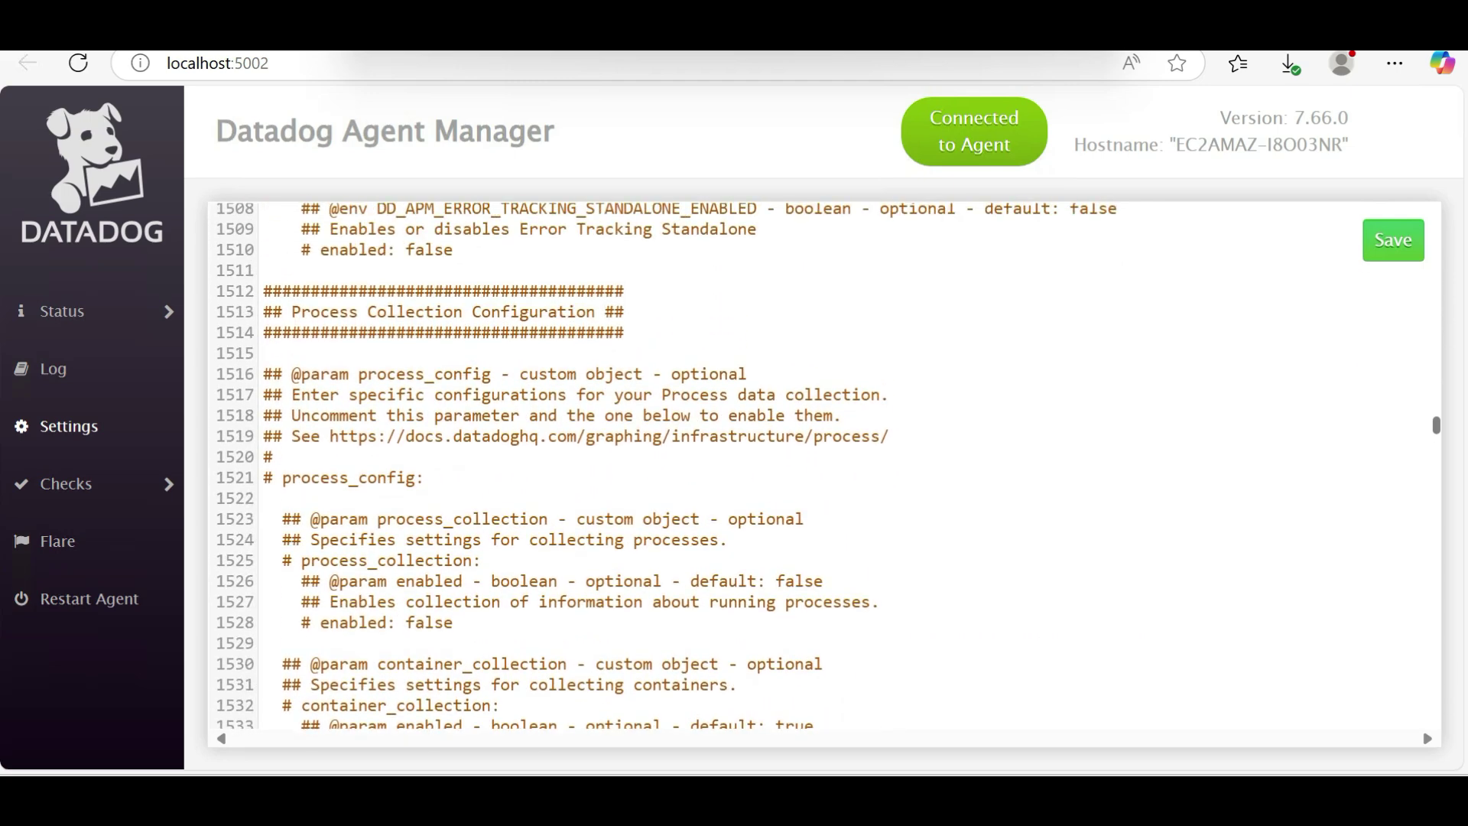
Uncomment process_config and process_collection, set enabled to true, save, and restart the agent.
left_click(282, 477)
key("BackSpace")
key("BackSpace")
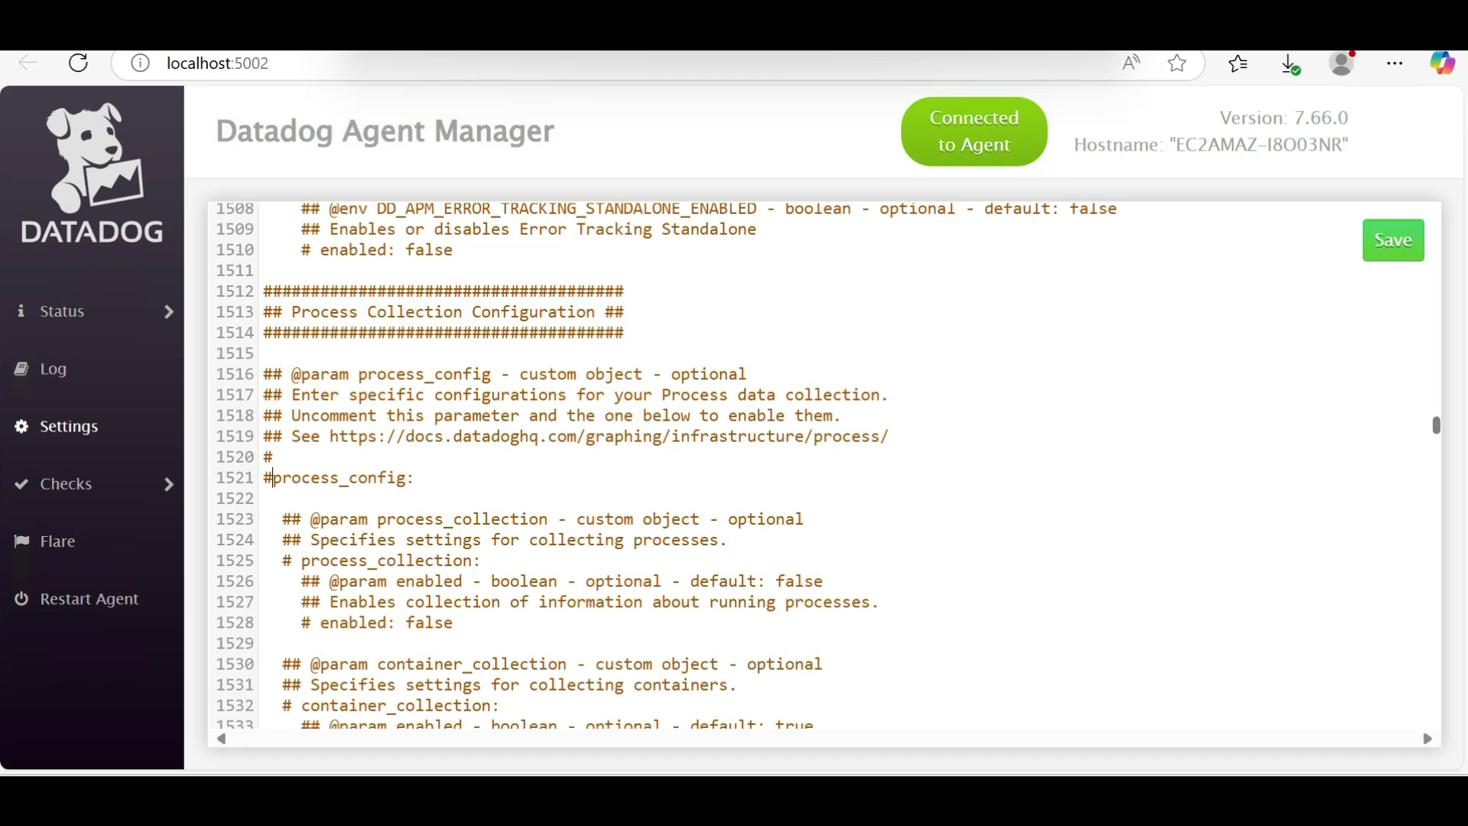
left_click(301, 560)
key("BackSpace")
key("BackSpace")
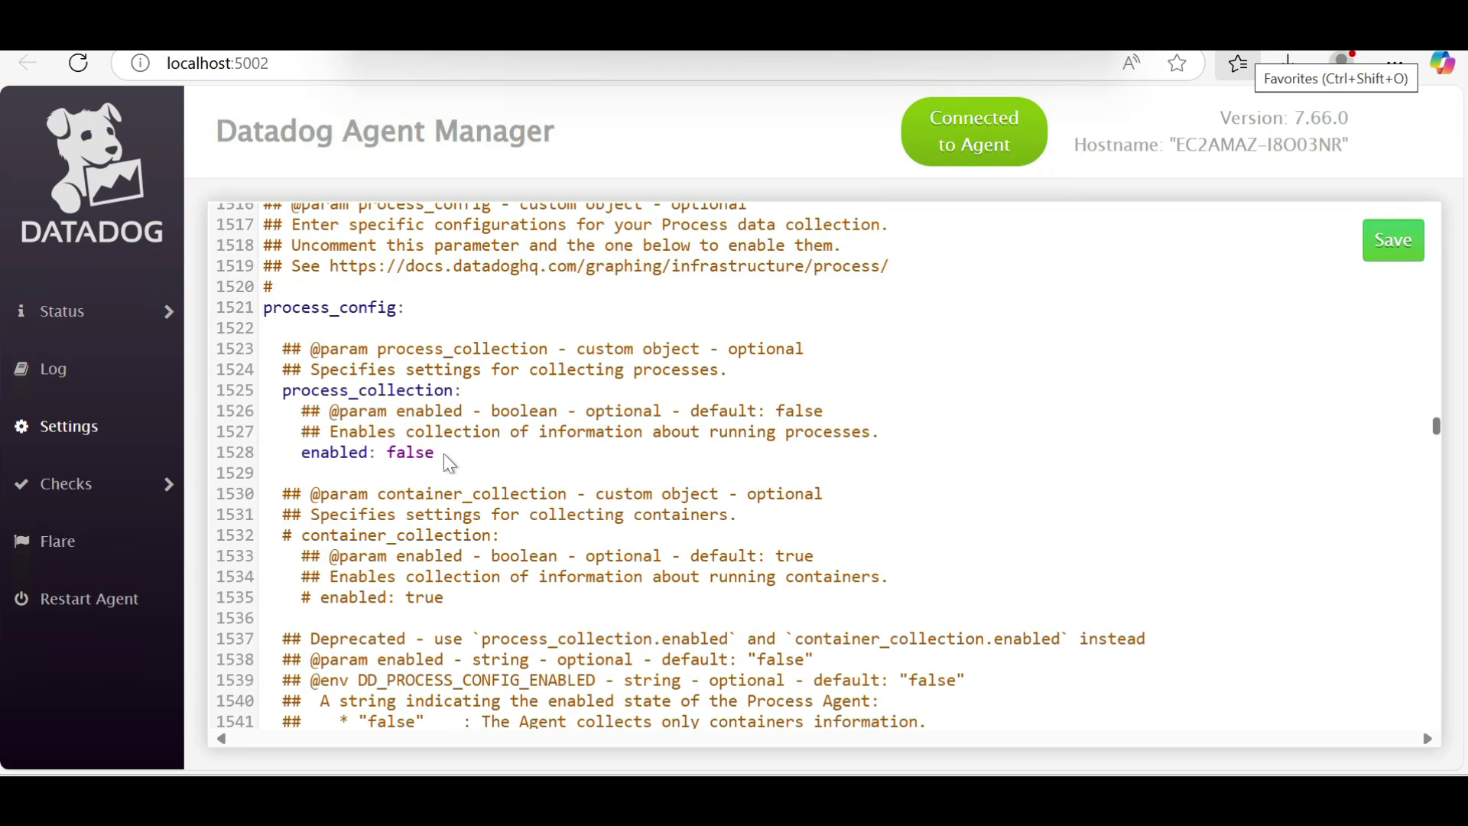
key("BackSpace")
key("BackSpace")
key("BackSpace")
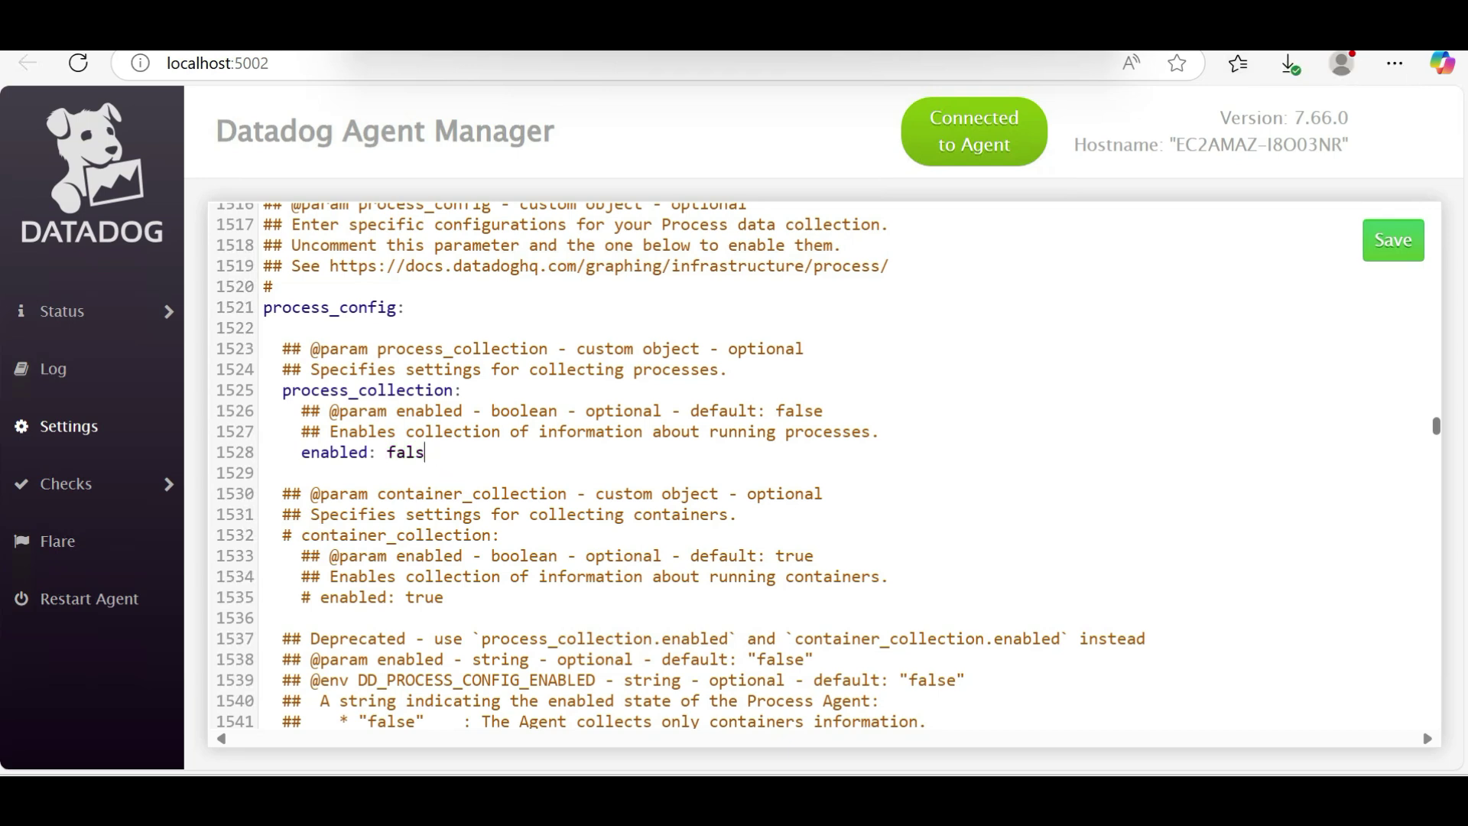
type("true")
left_click(1396, 256)
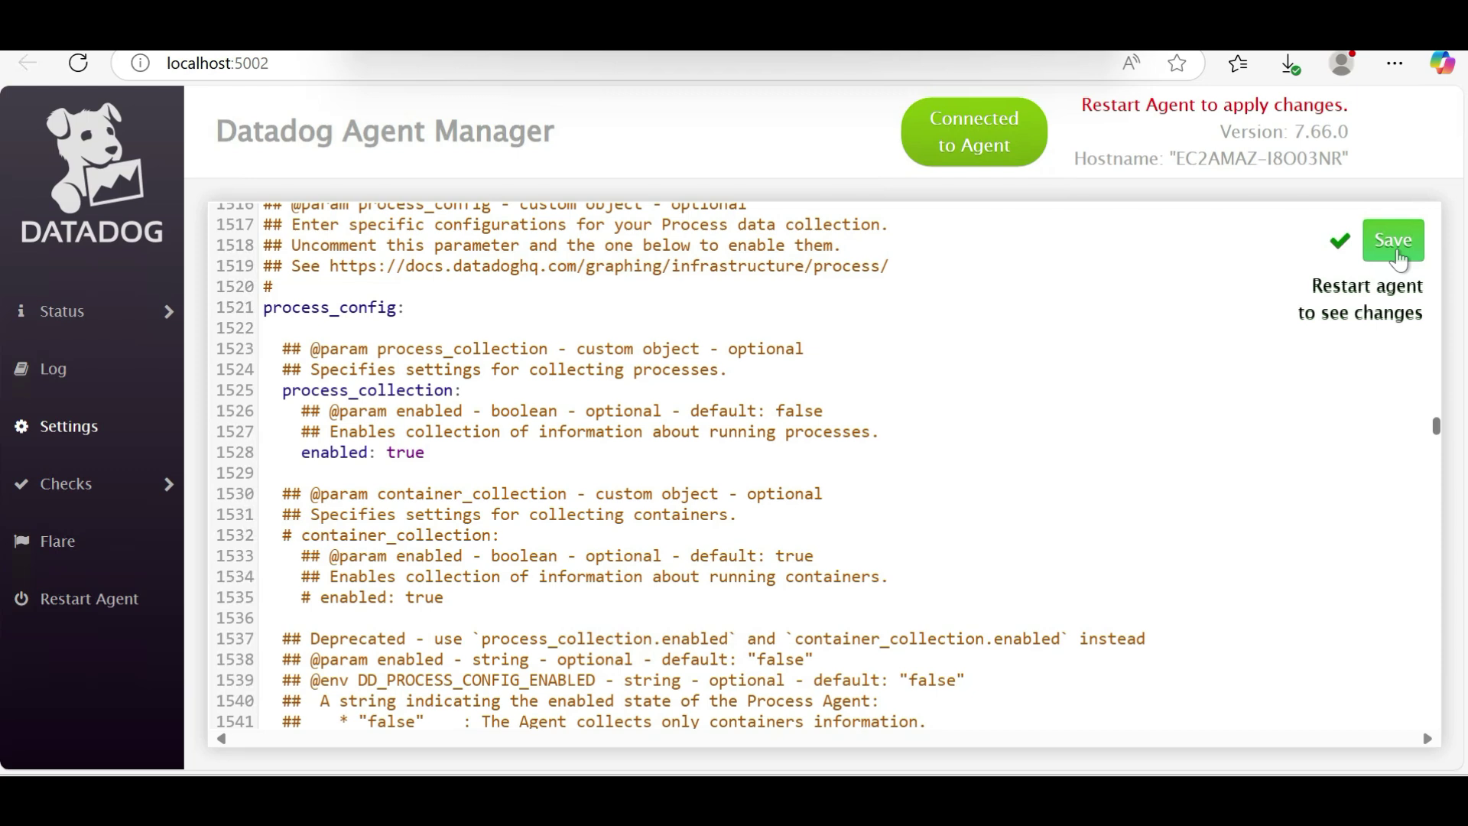
left_click(83, 605)
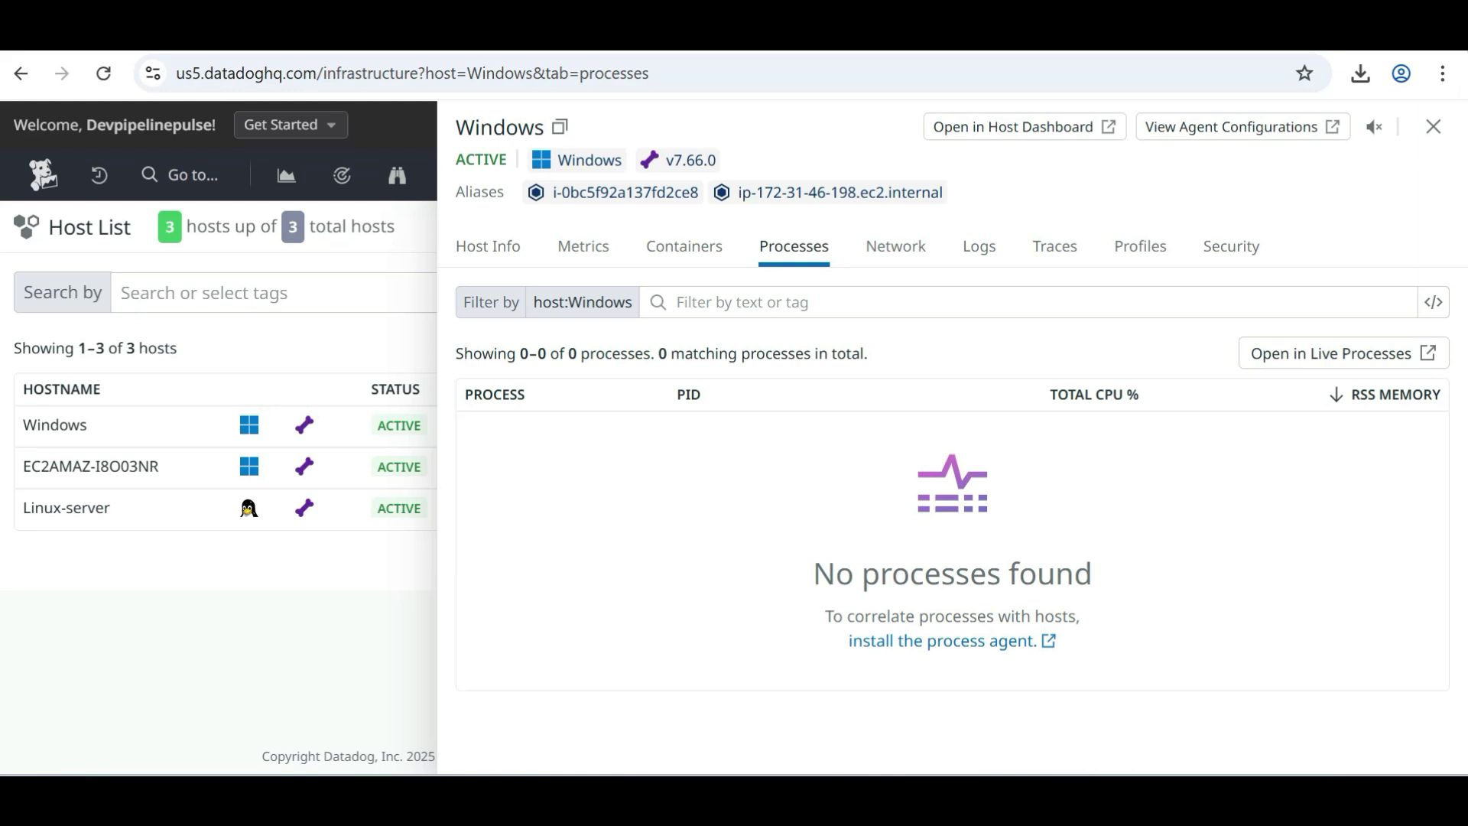
Reload to show the Windows host's 26 processes, then review its dashboard's CPU Usage by Process chart.
left_click(105, 74)
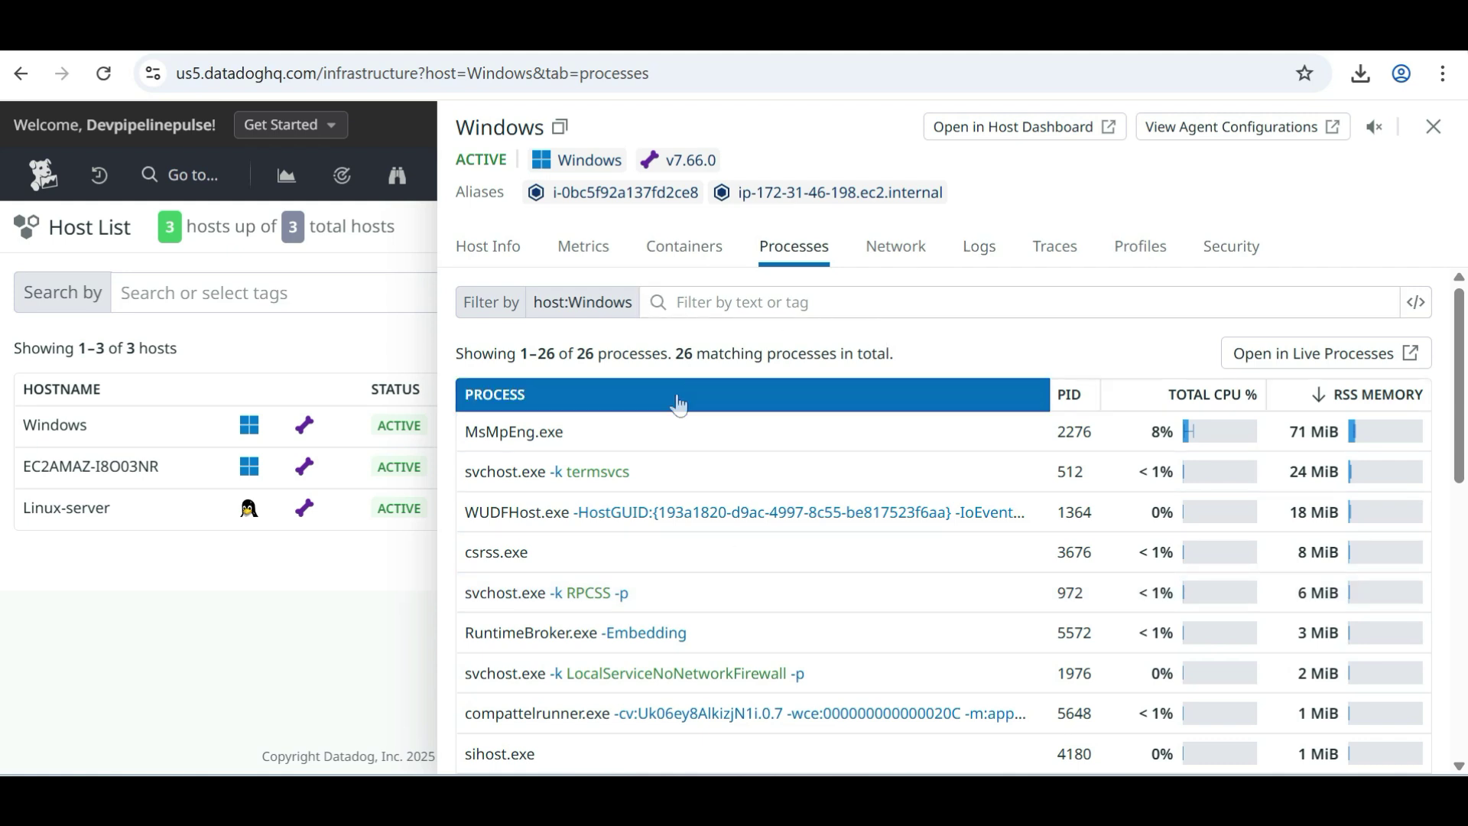
left_click(996, 134)
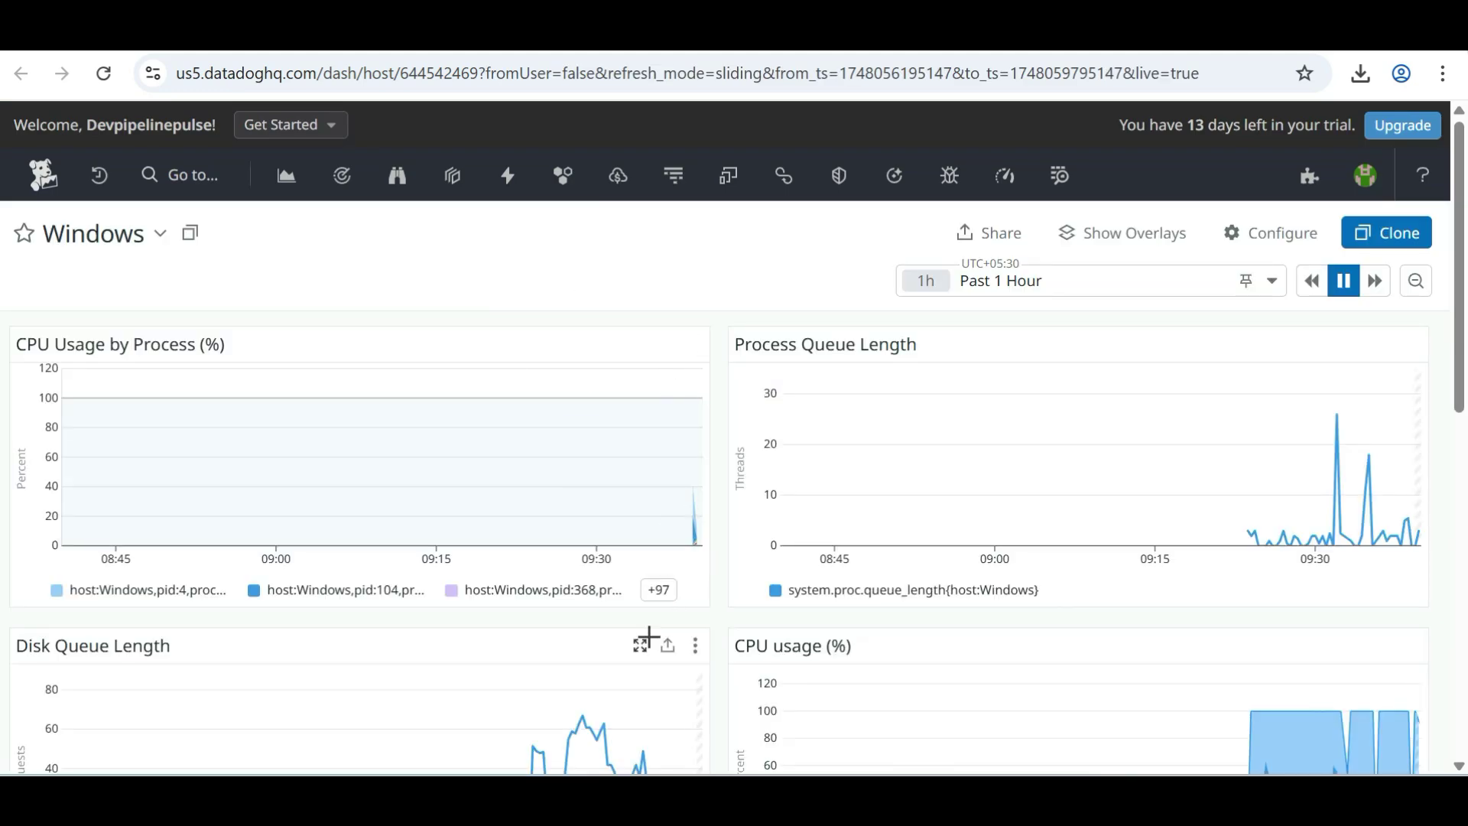
scroll(649, 639, "down", 10)
scroll(649, 637, "up", 10)
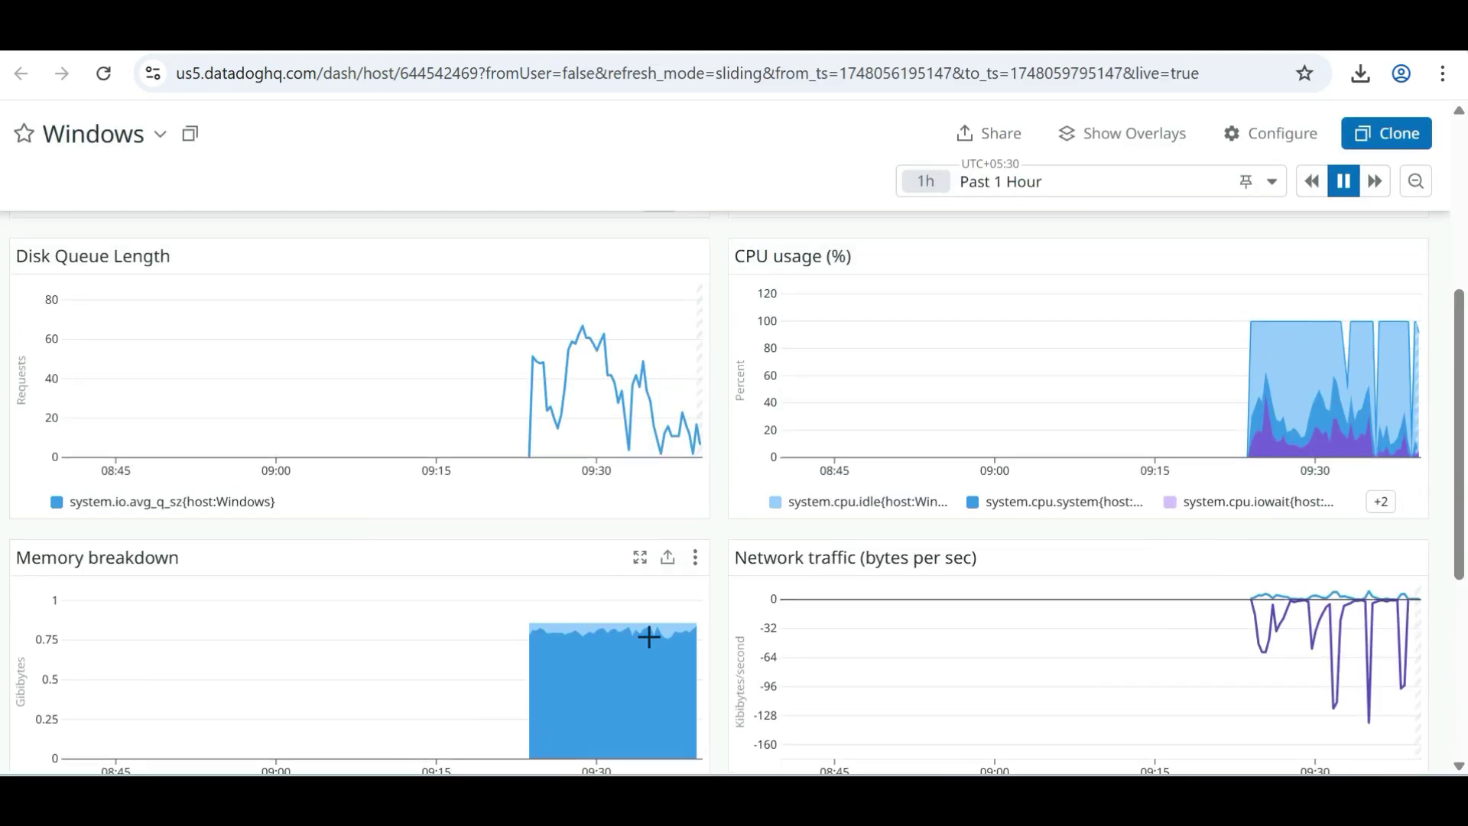